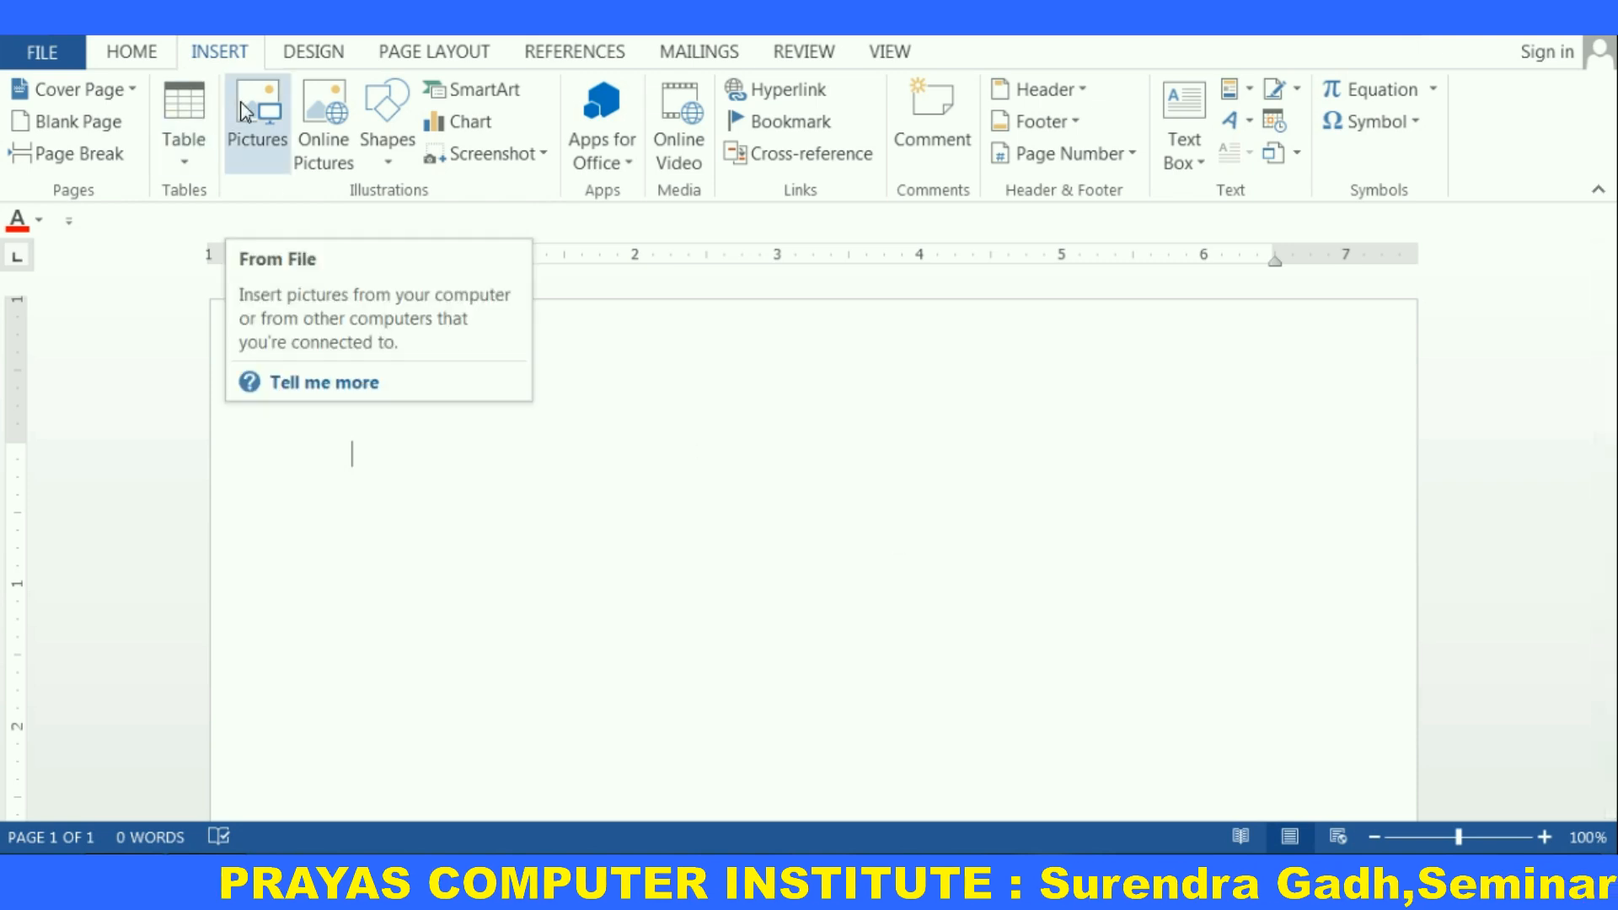
Insert the Desert picture from the Sample Pictures library into the document
left_click(243, 118)
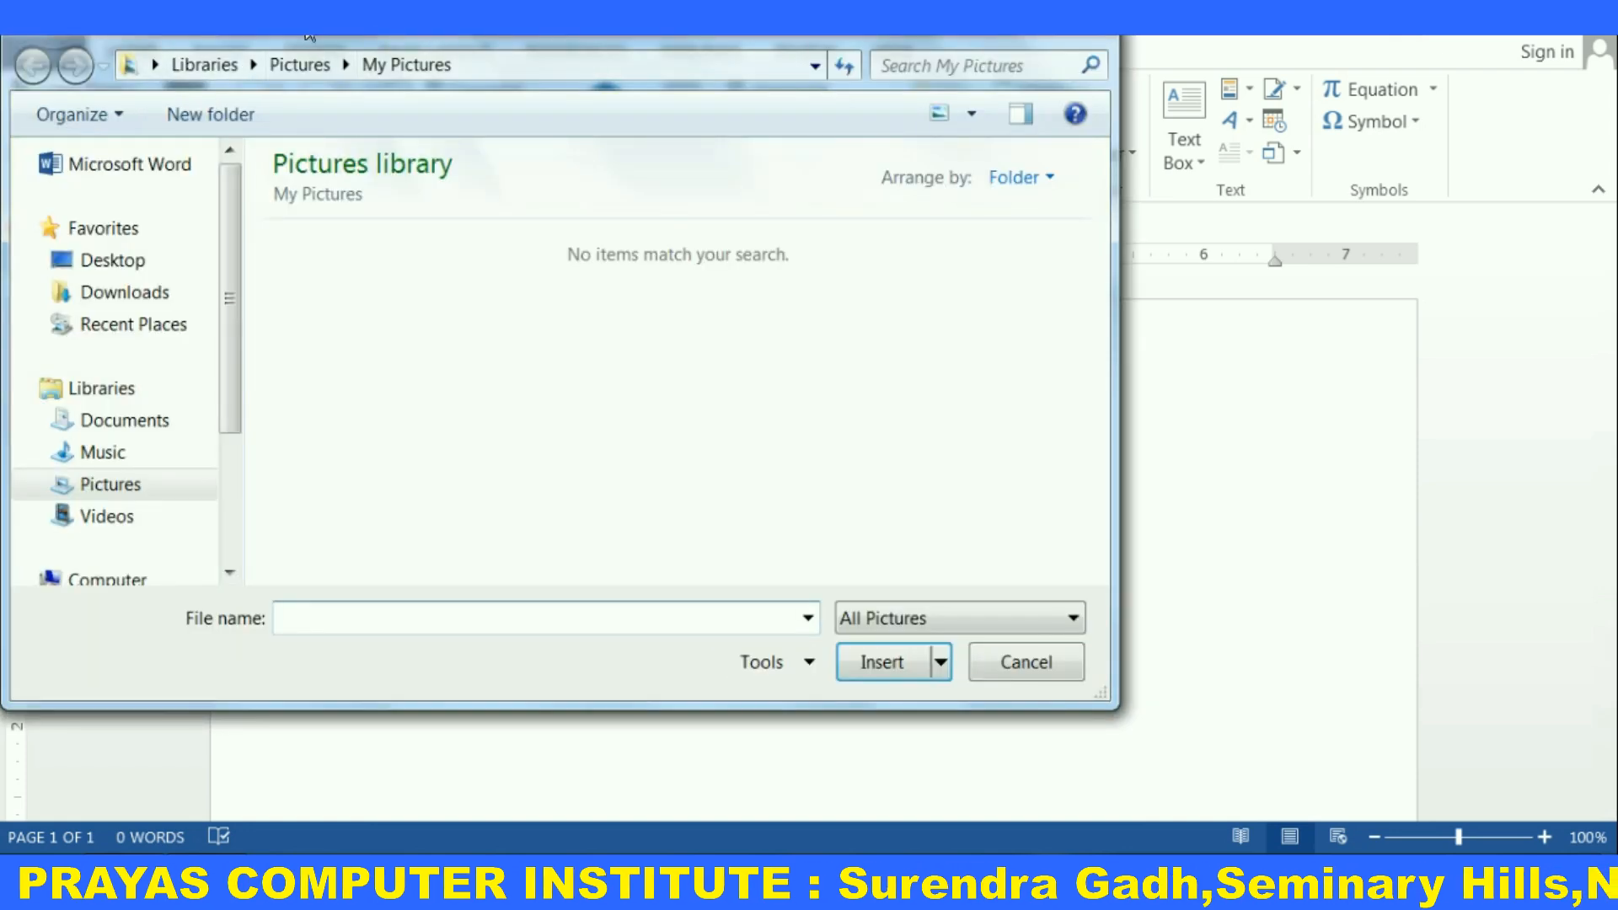
left_click_drag(309, 37, 657, 51)
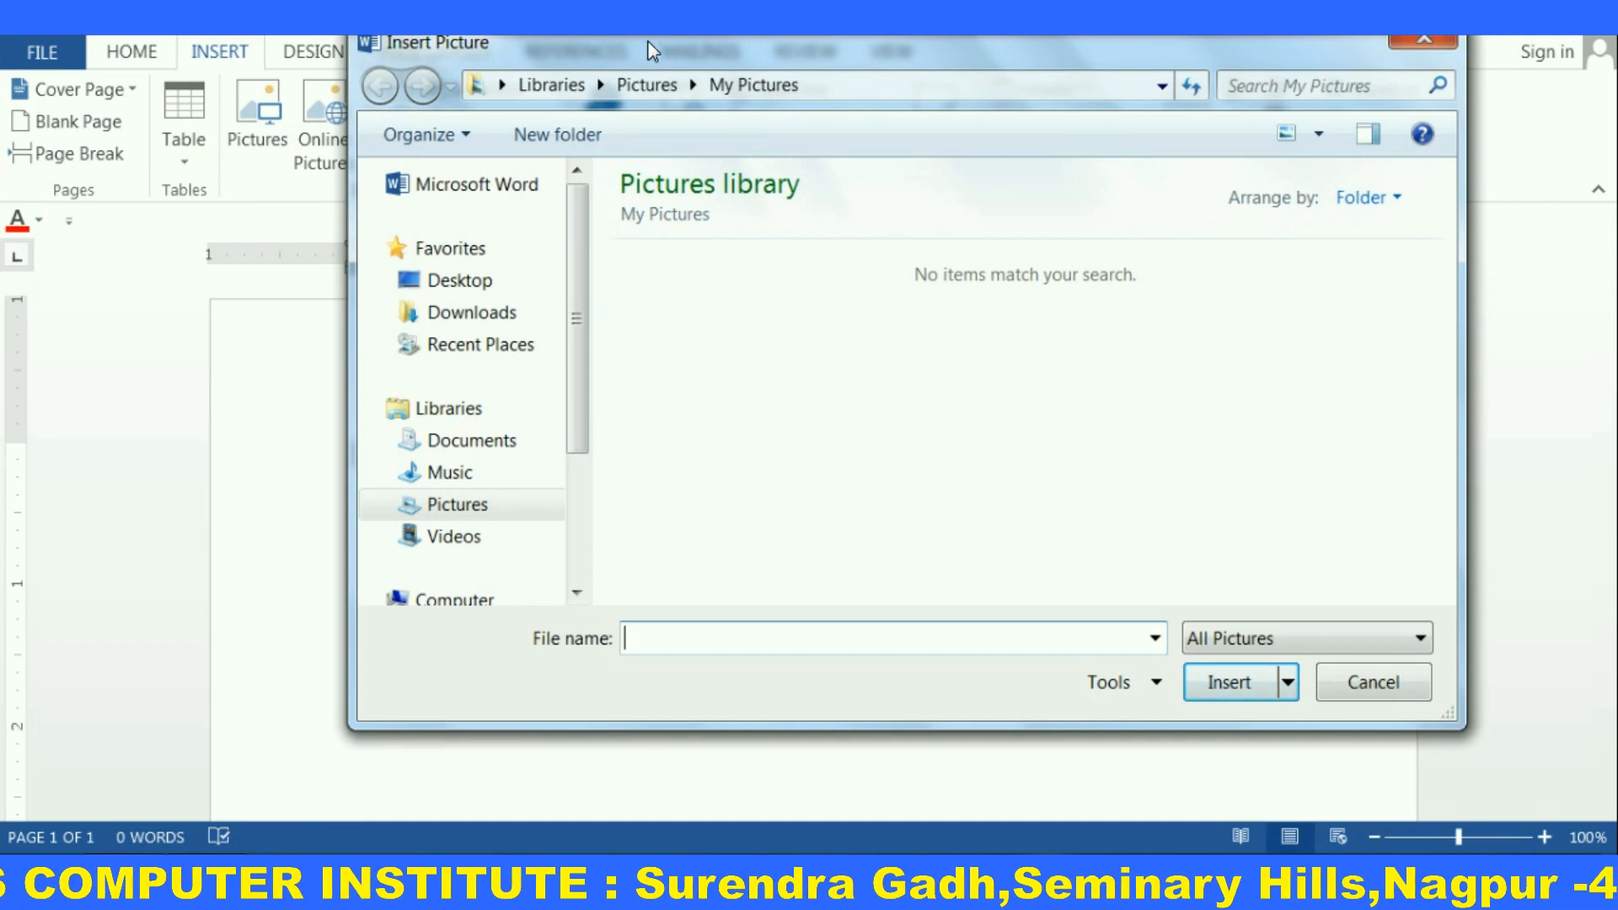
left_click(463, 505)
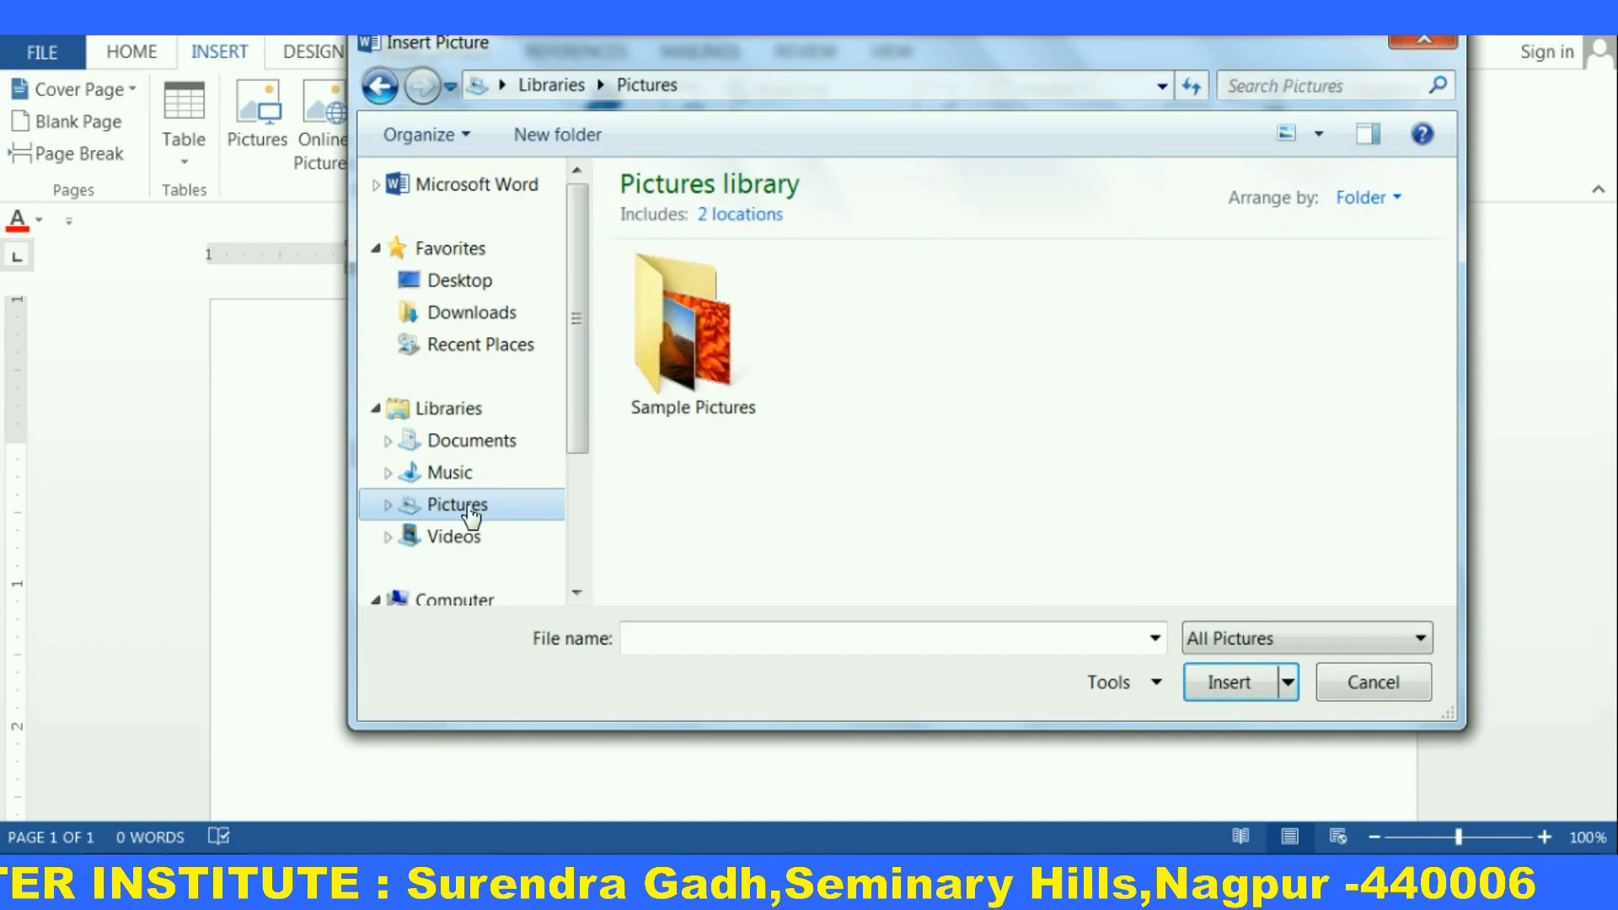
double_click(676, 319)
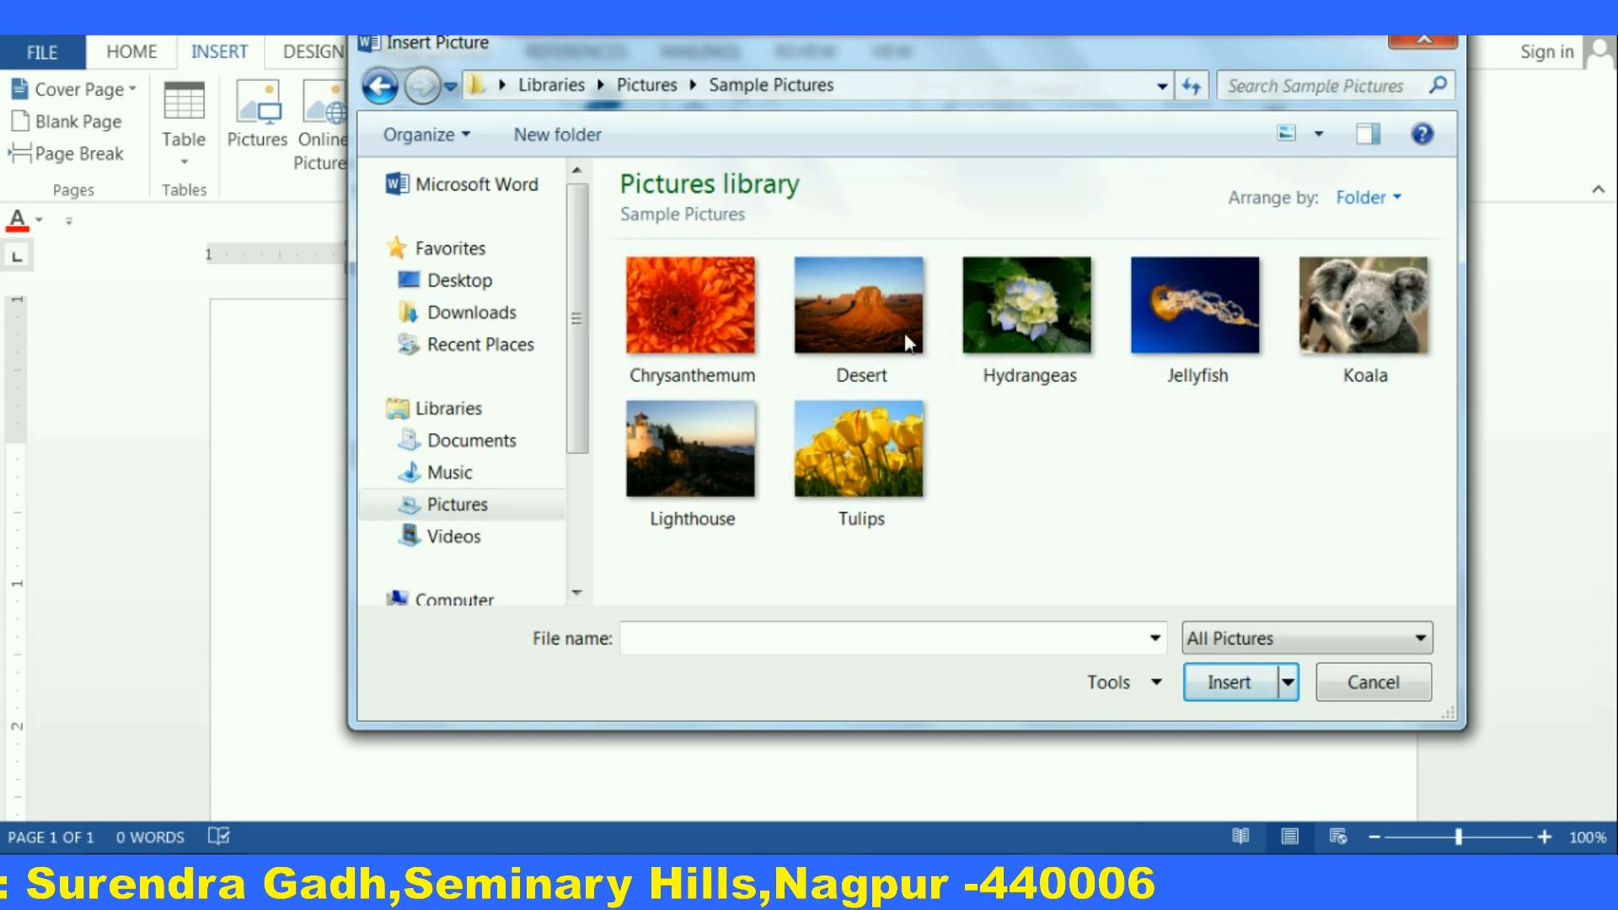
mouse_move(1274, 321)
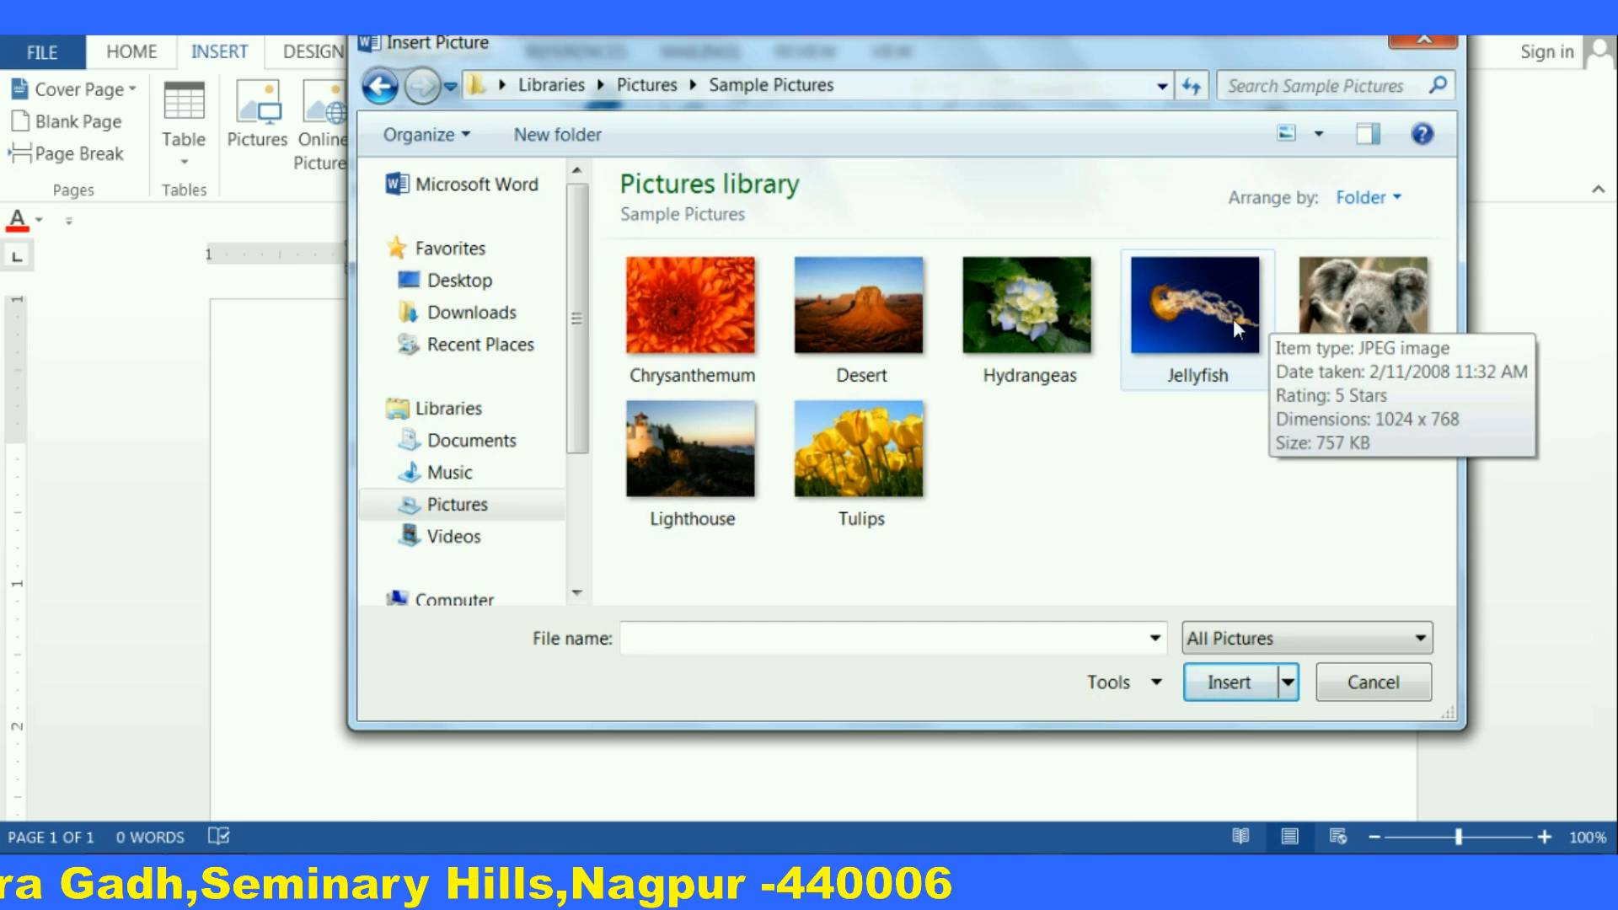
left_click(868, 300)
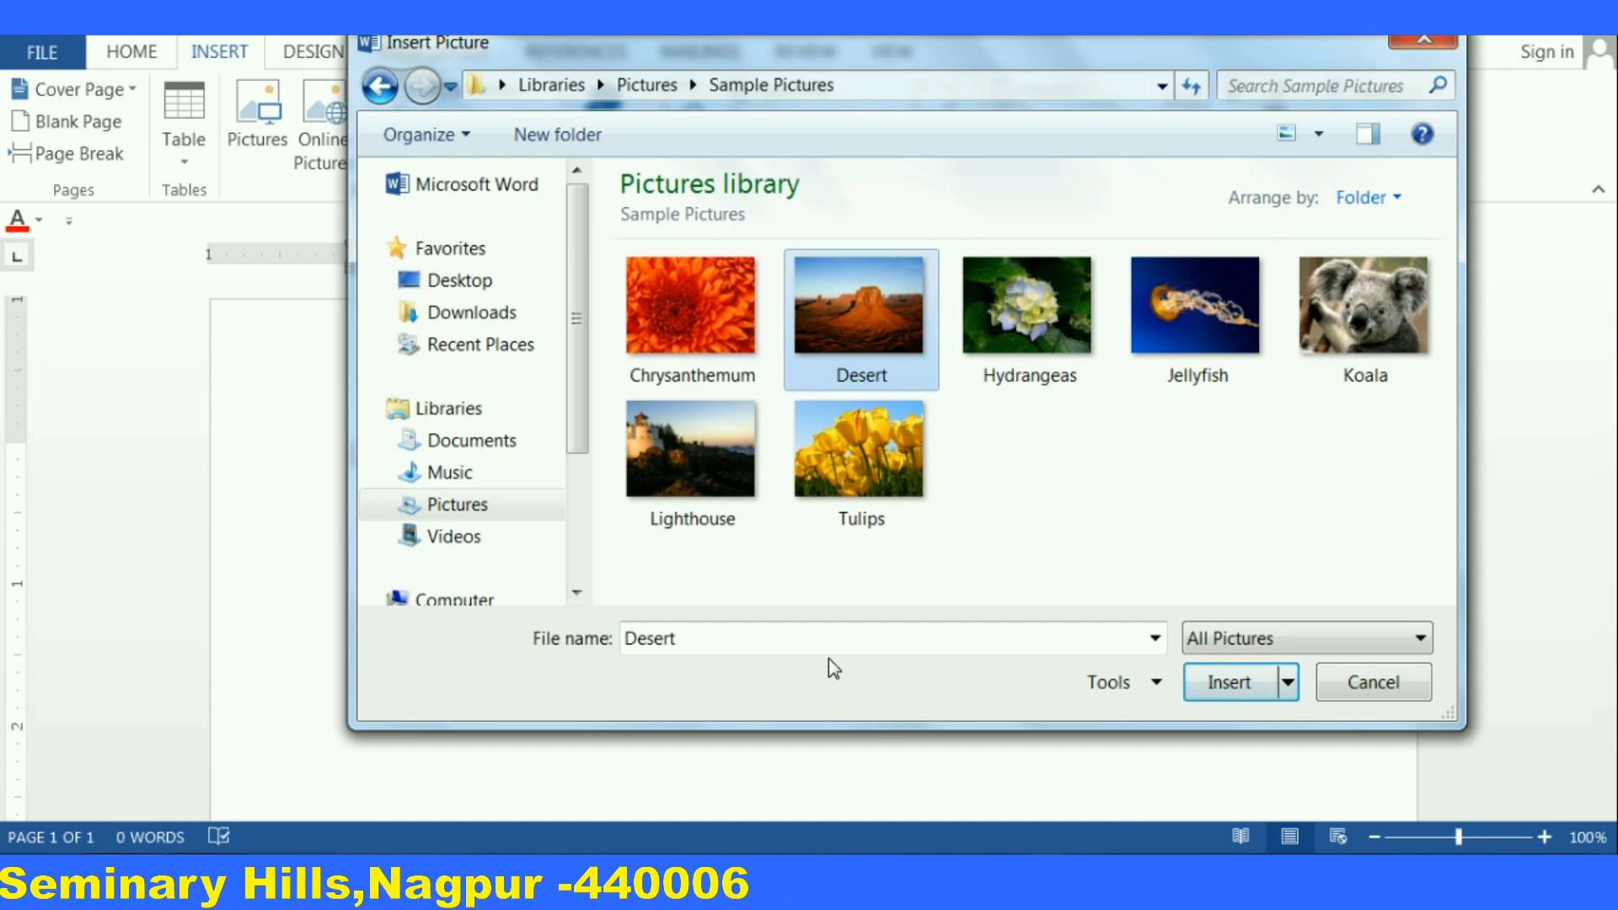
left_click(1223, 688)
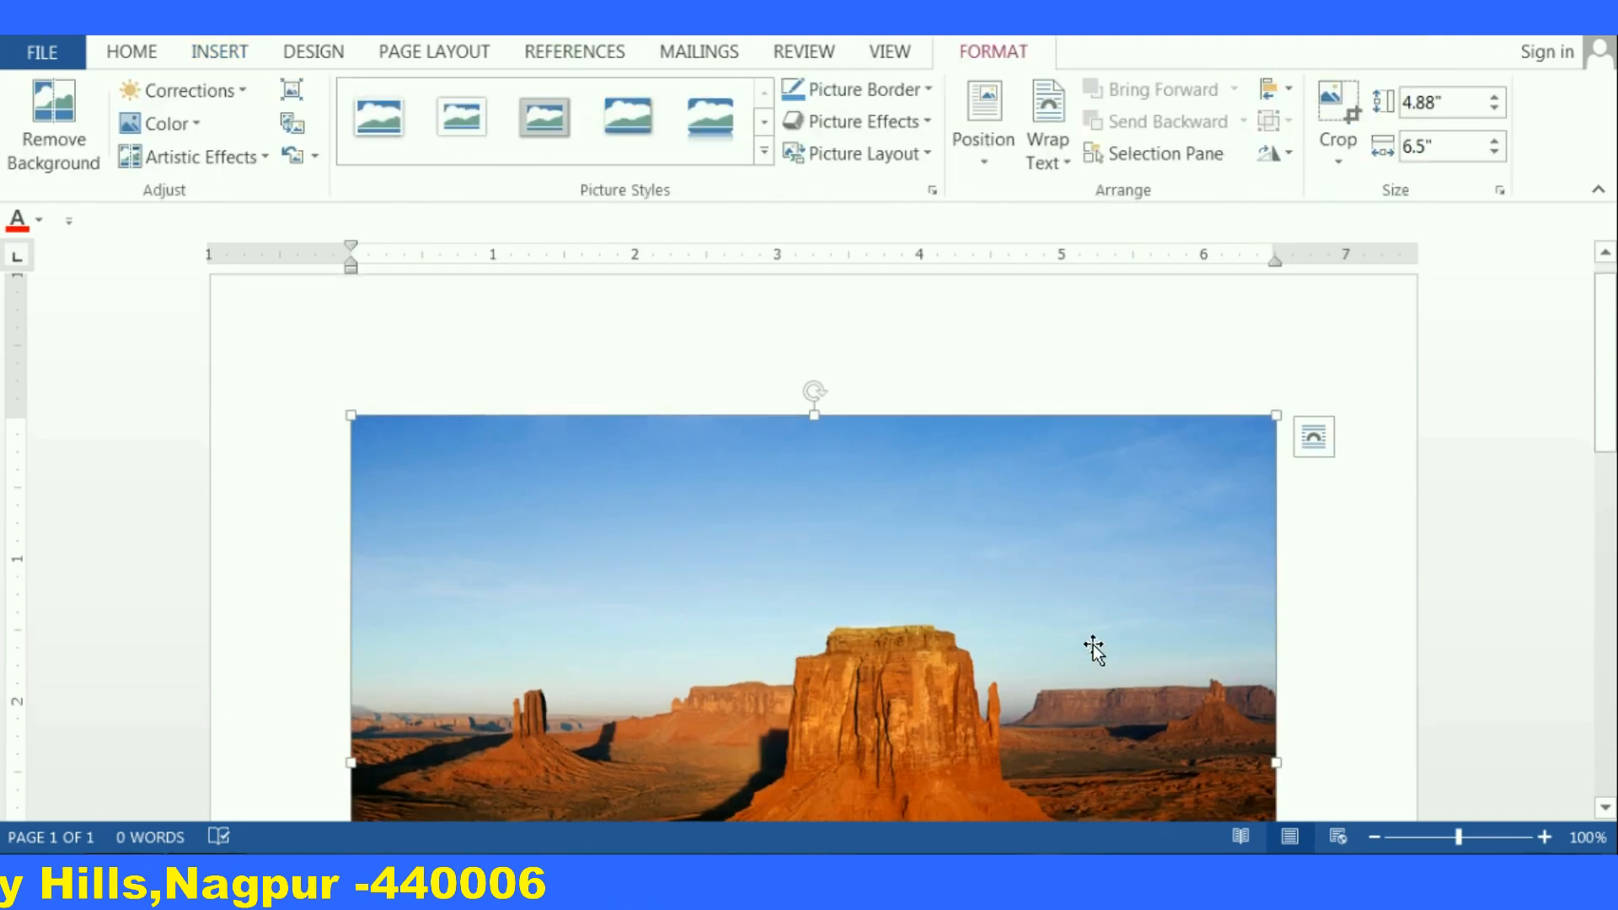
Start background removal on the inserted desert picture
scroll(1093, 648, "down", 2)
scroll(1093, 649, "down", 2)
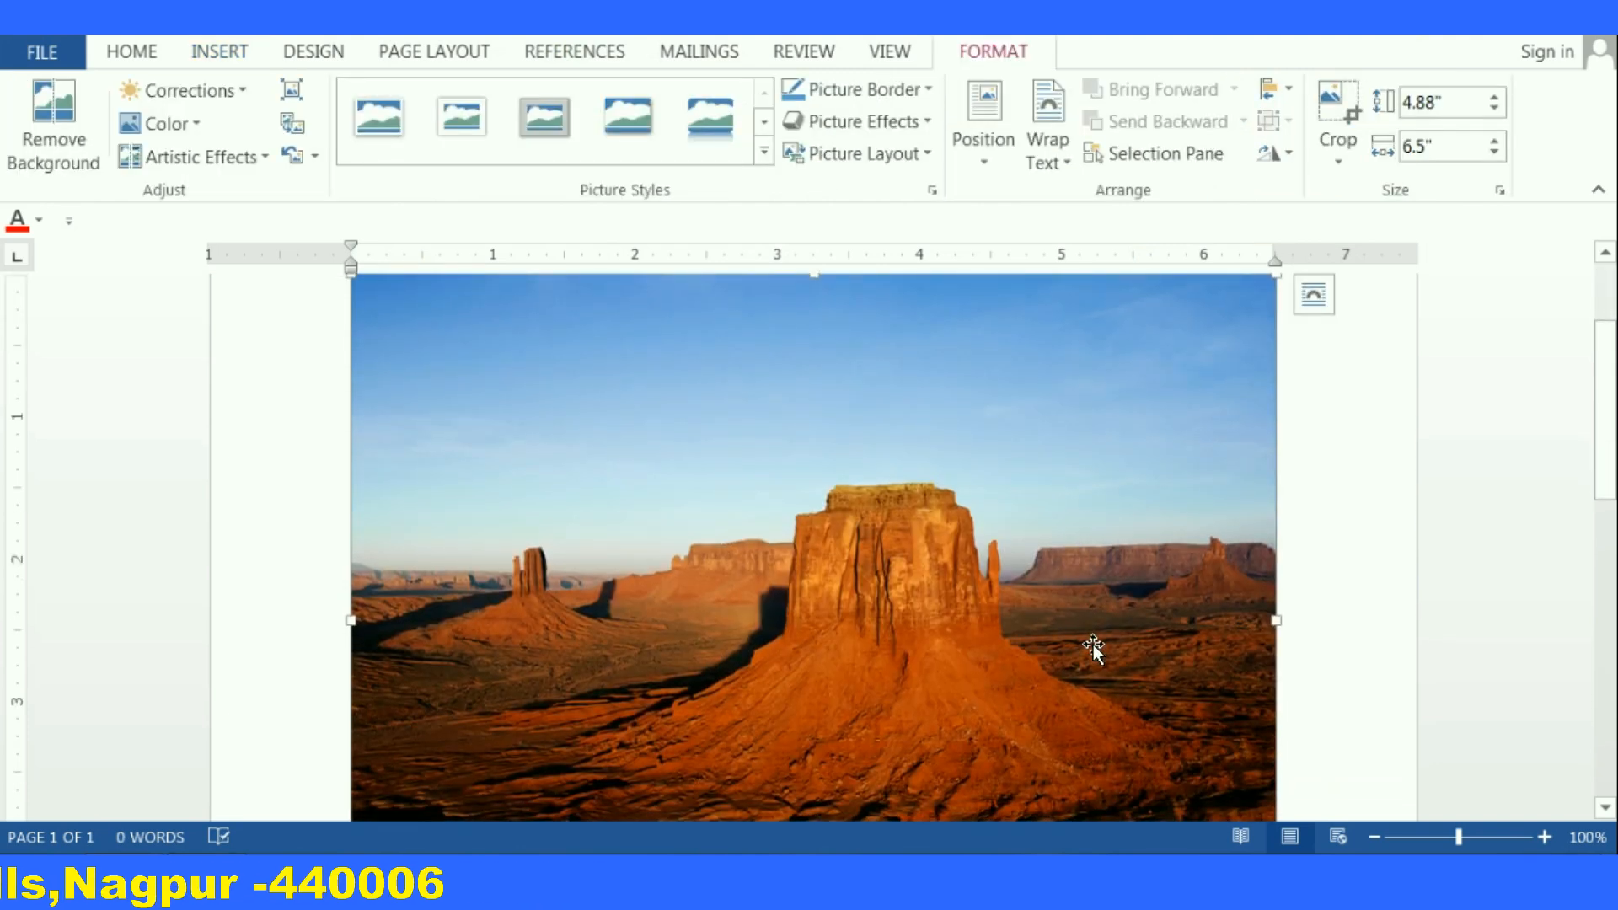
scroll(1093, 649, "down", 2)
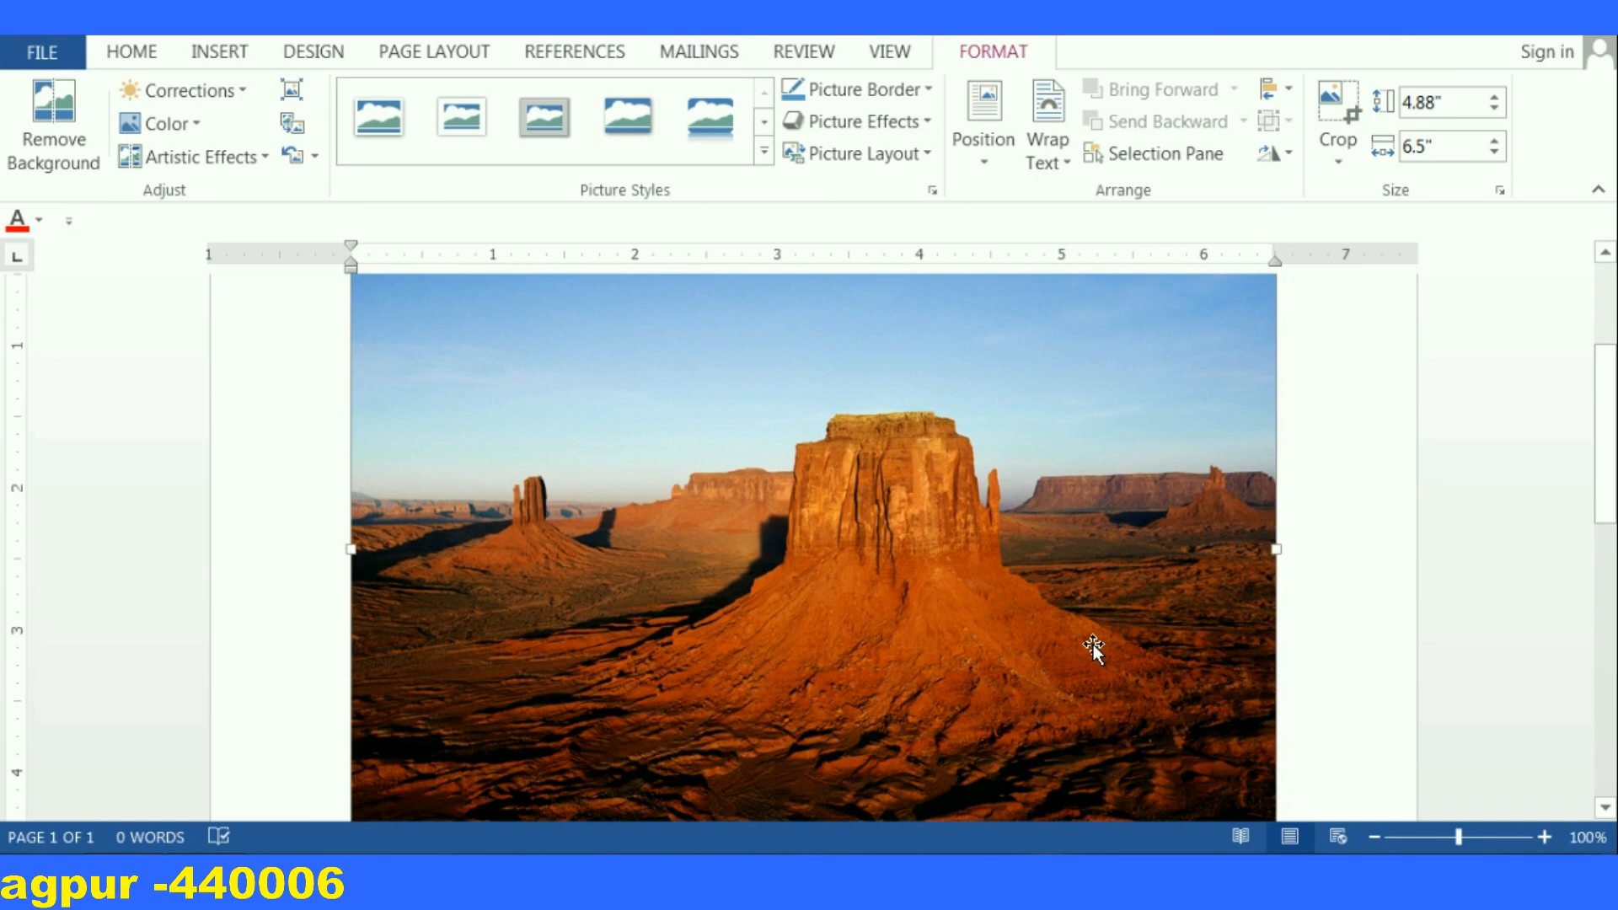
scroll(861, 512, "up", 2)
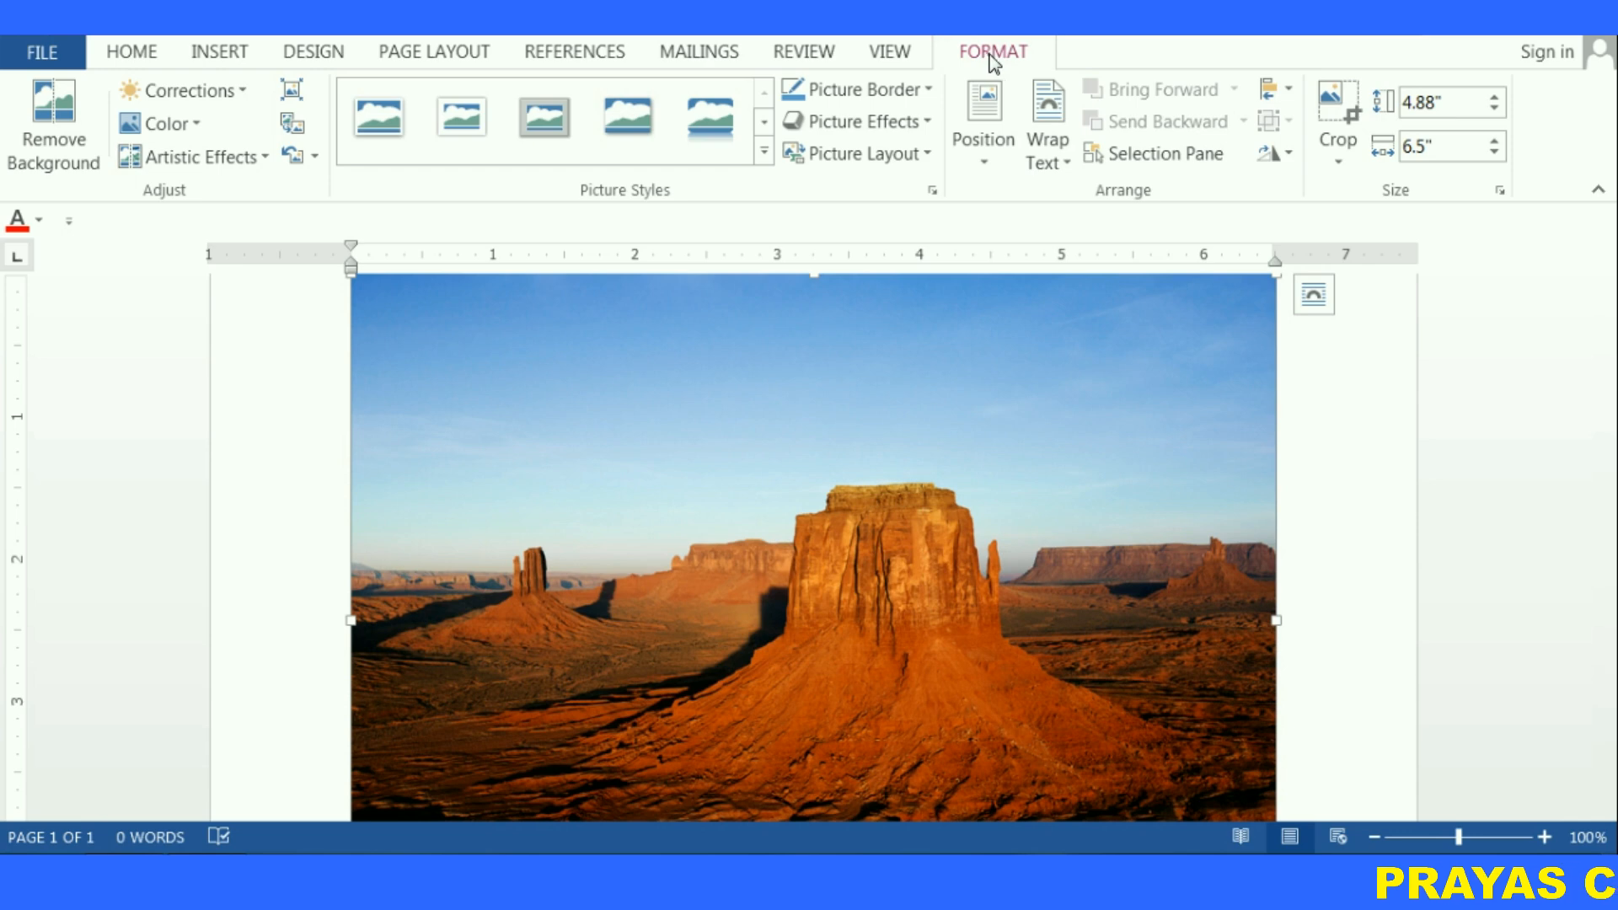
scroll(725, 468, "up", 3)
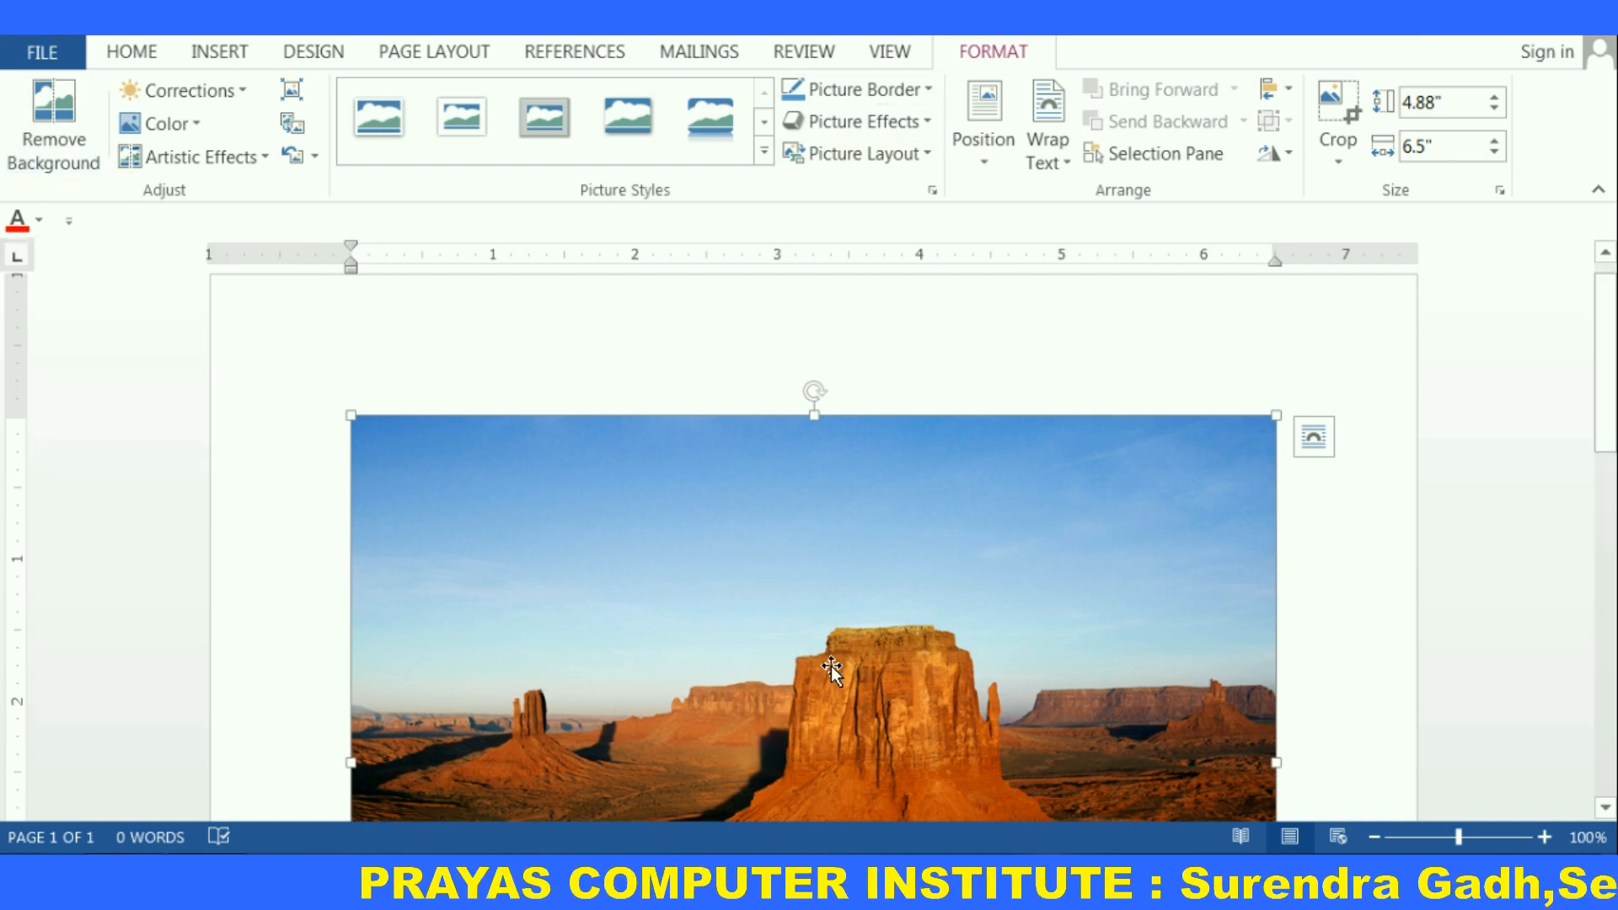
scroll(826, 664, "down", 1)
scroll(826, 664, "down", 1)
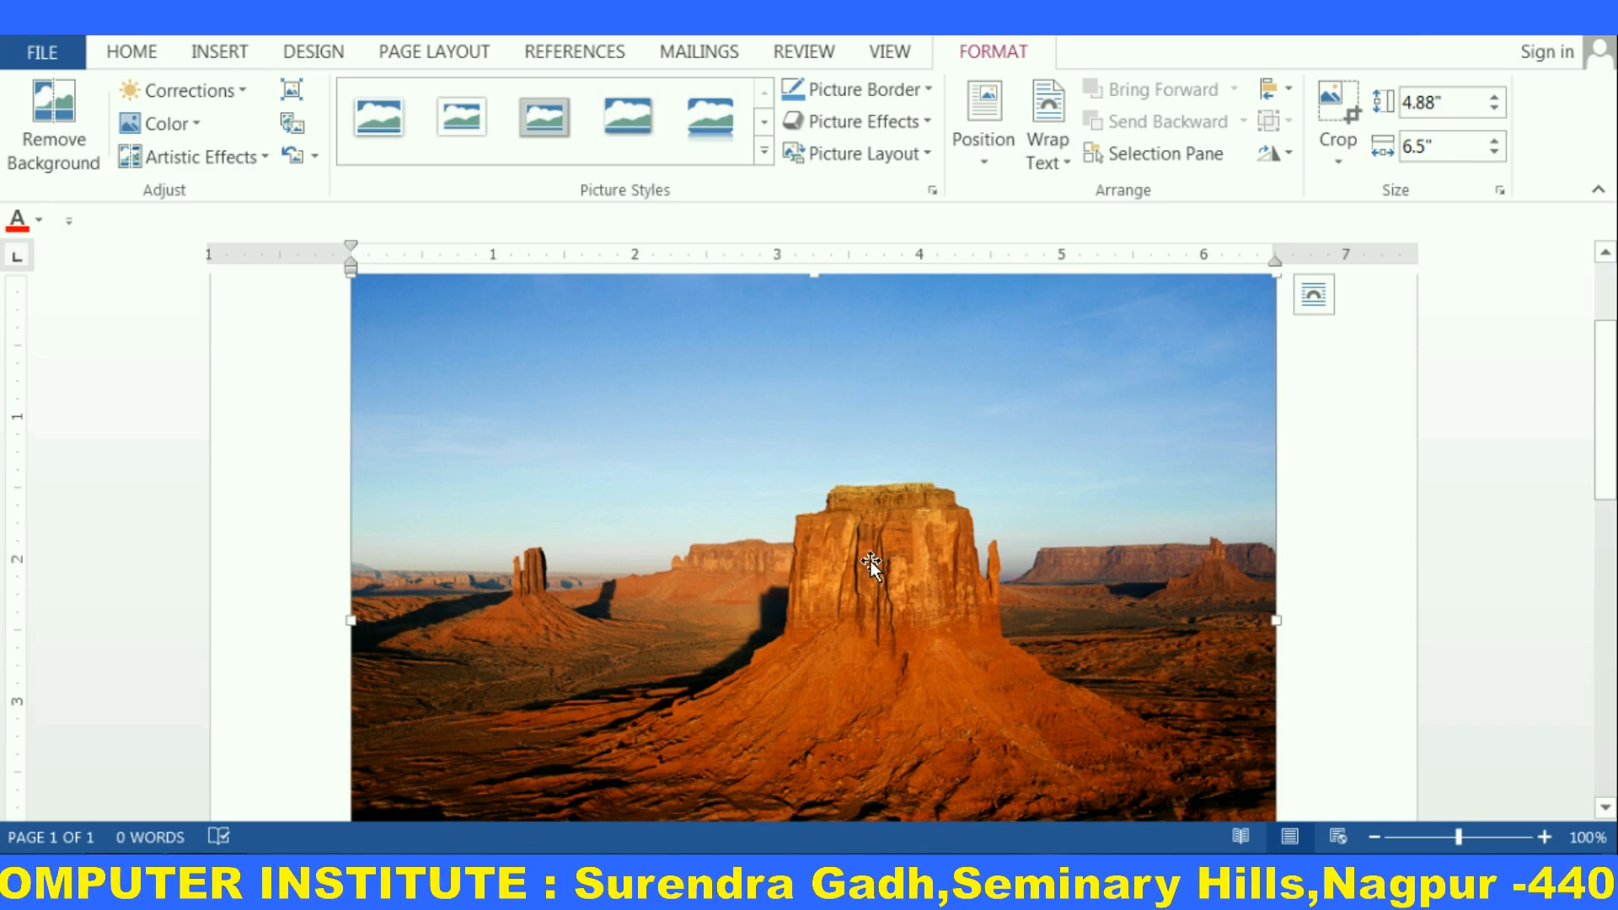
left_click(44, 127)
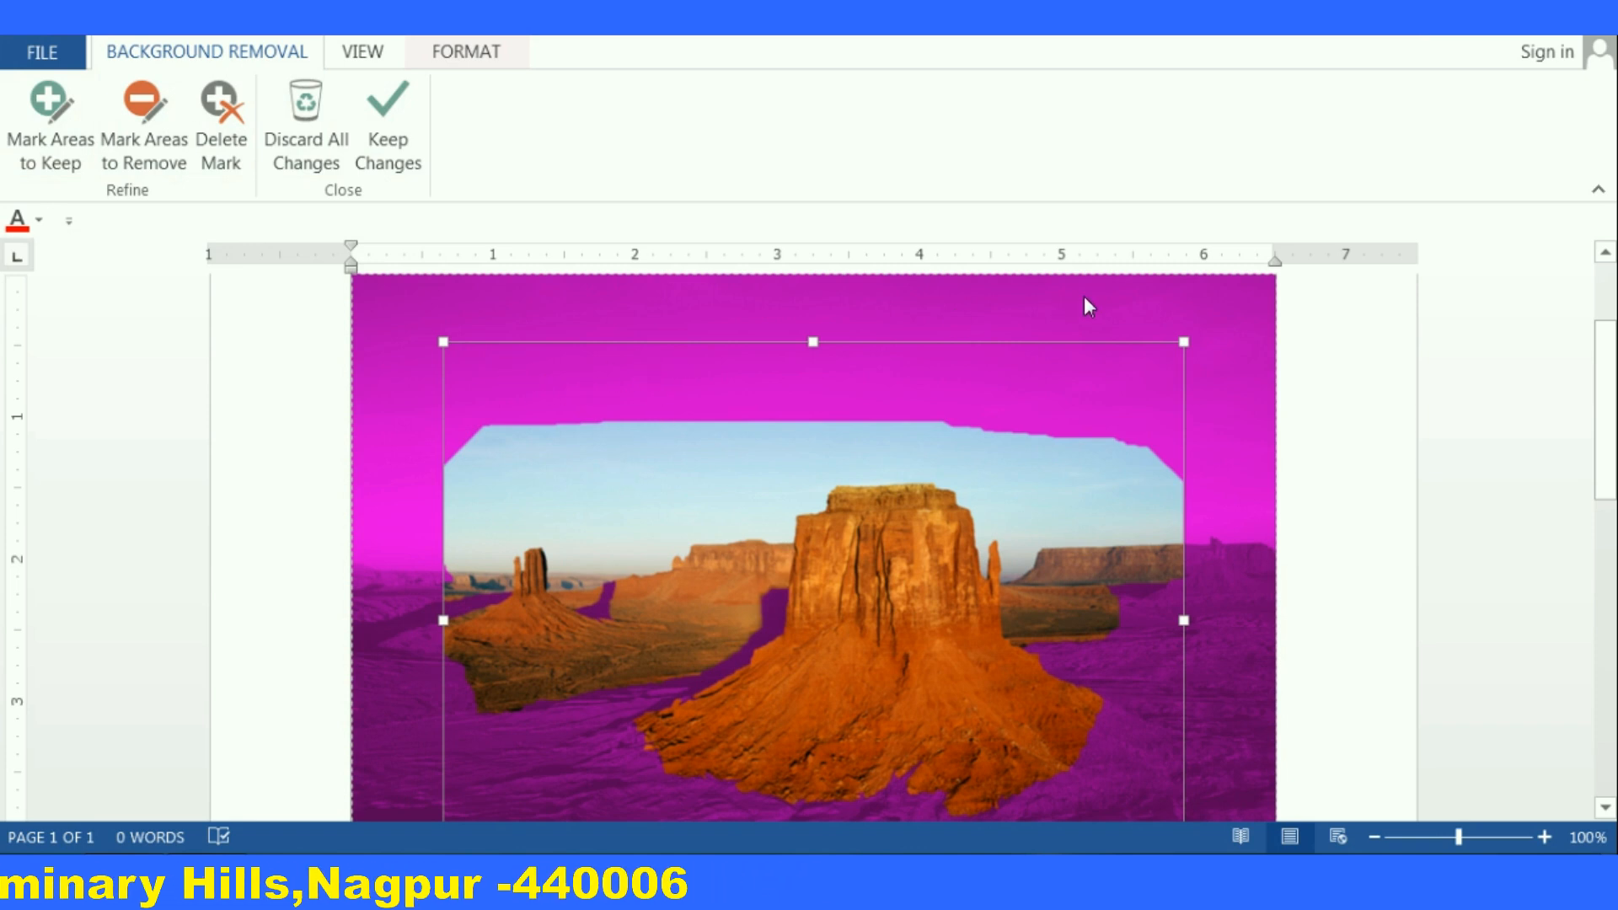
Expand the background removal area to cover the whole picture, including its left, bottom and top edges
scroll(753, 410, "down", 2)
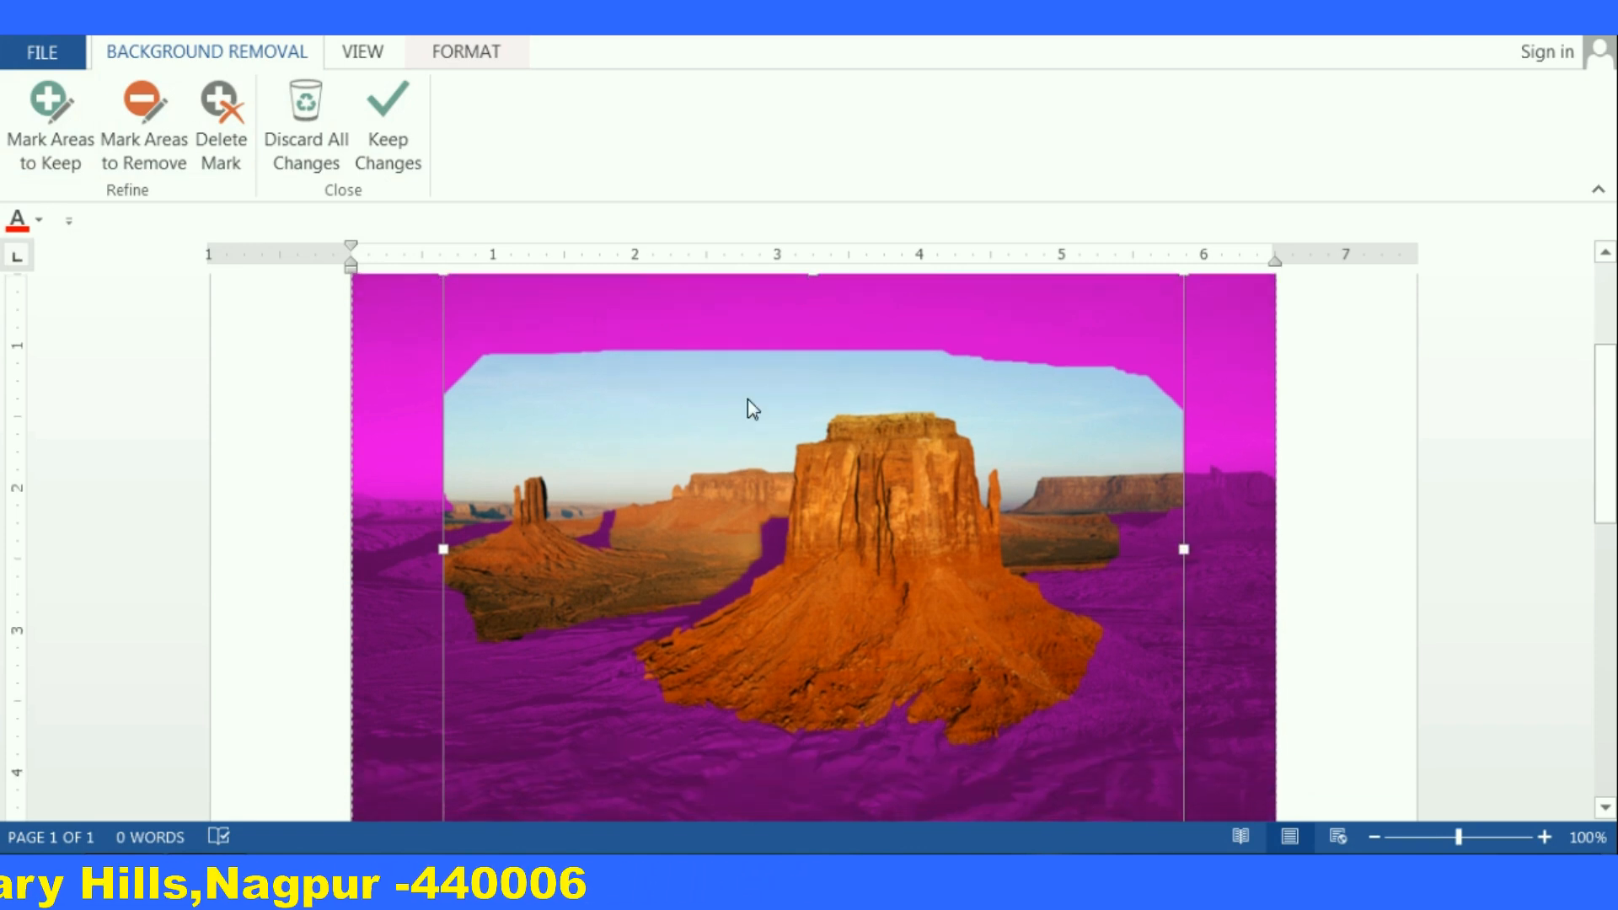
scroll(764, 537, "down", 1)
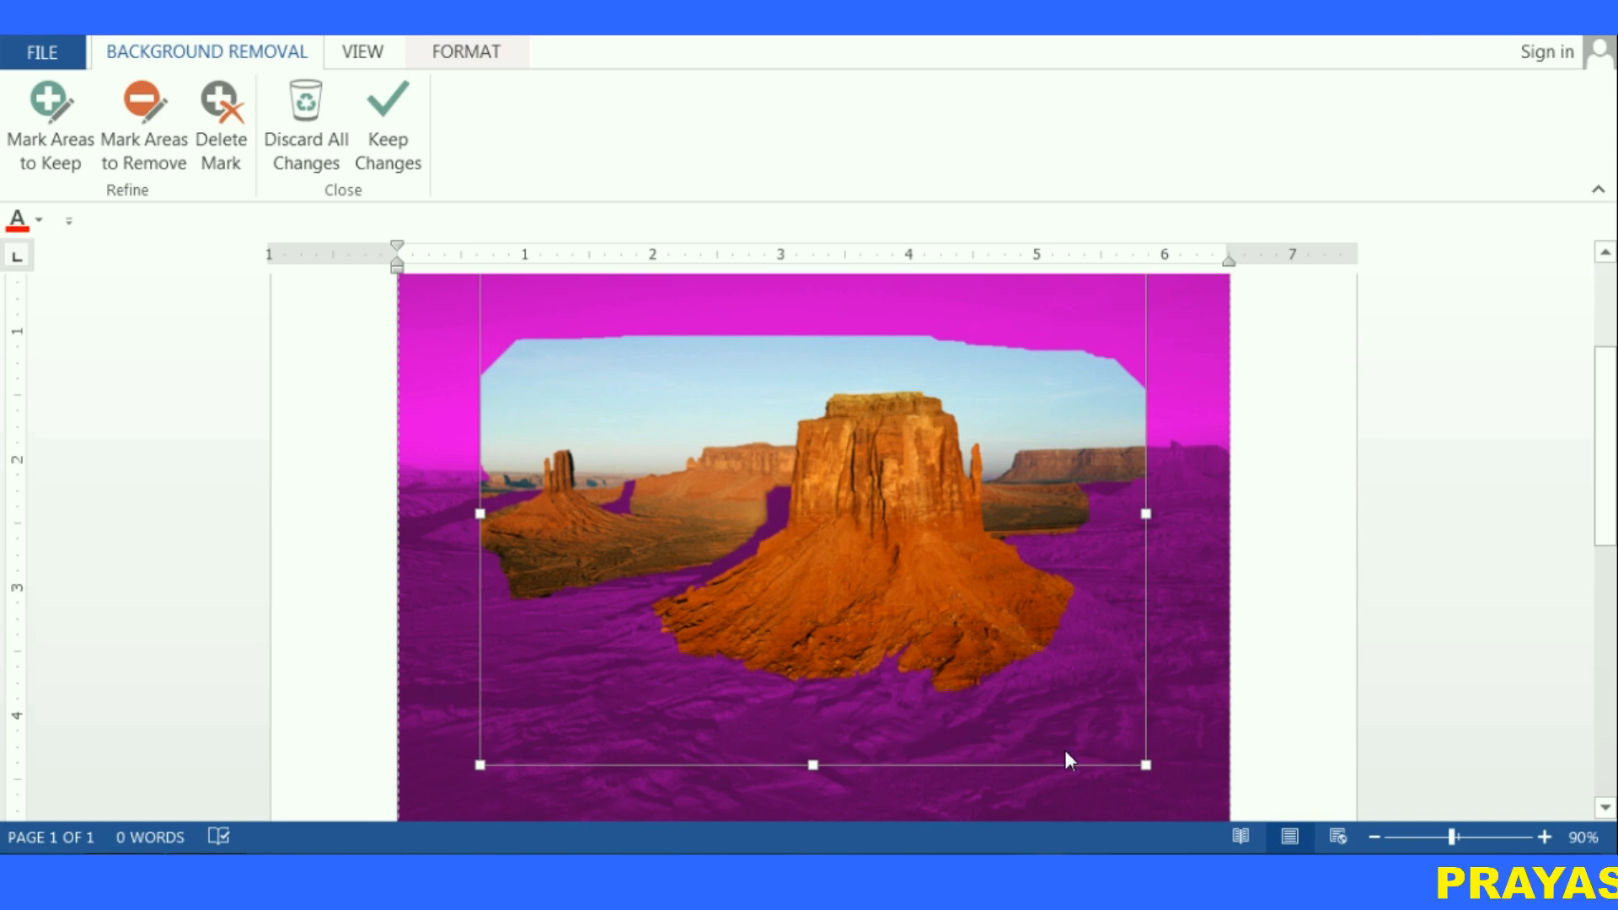
scroll(1161, 749, "down", 4)
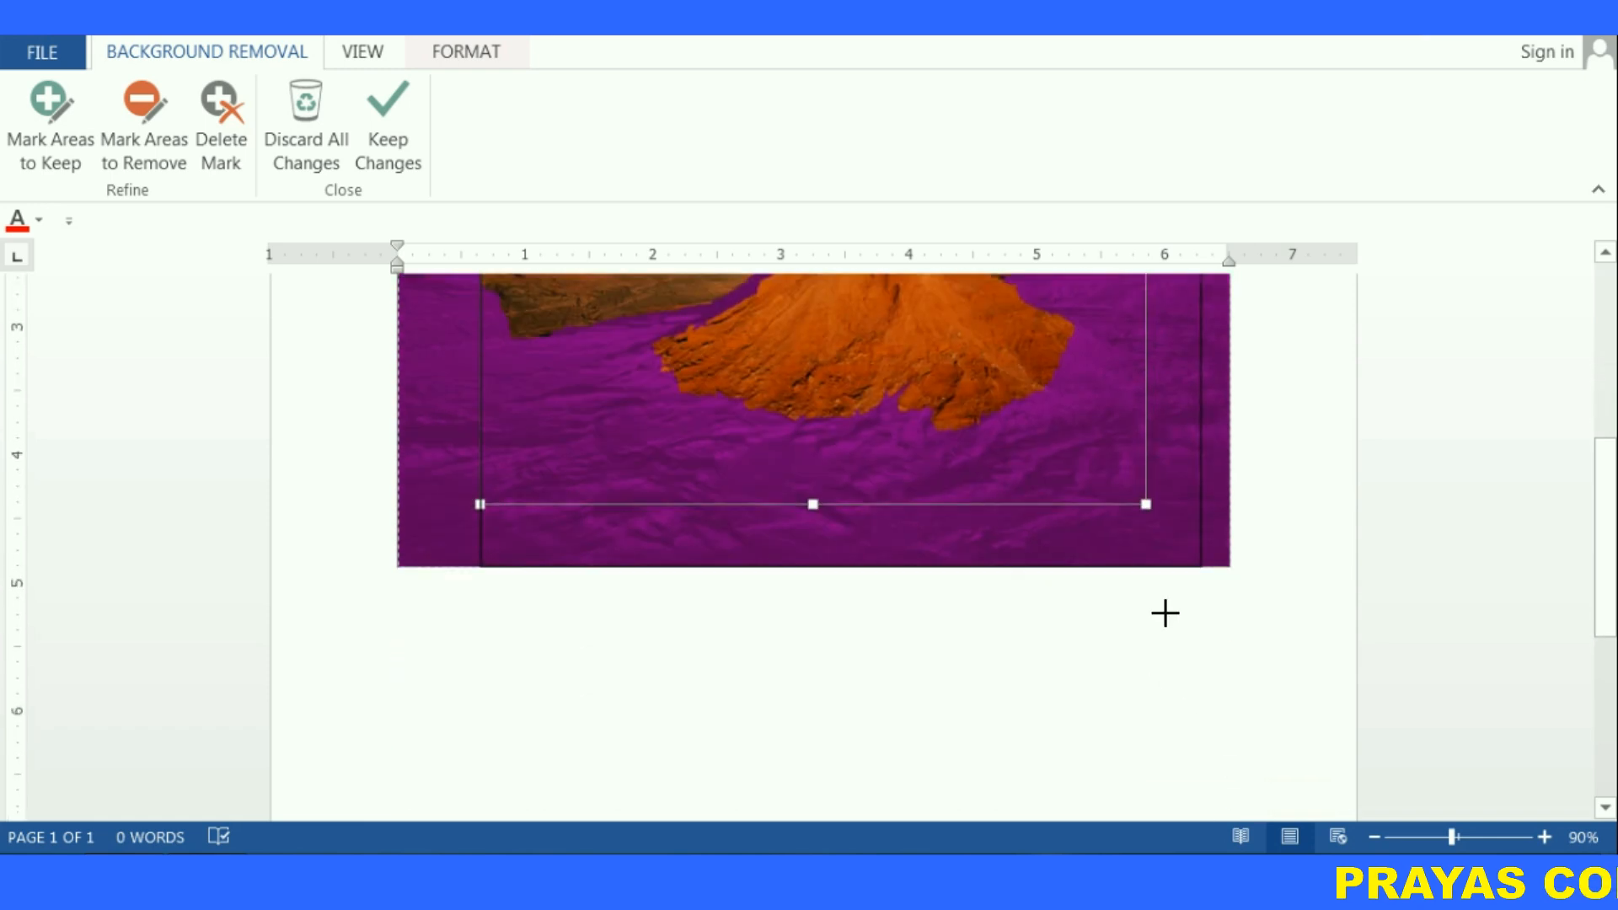
scroll(1172, 657, "down", 1)
left_click_drag(1227, 514, 1227, 515)
left_click_drag(495, 514, 336, 514)
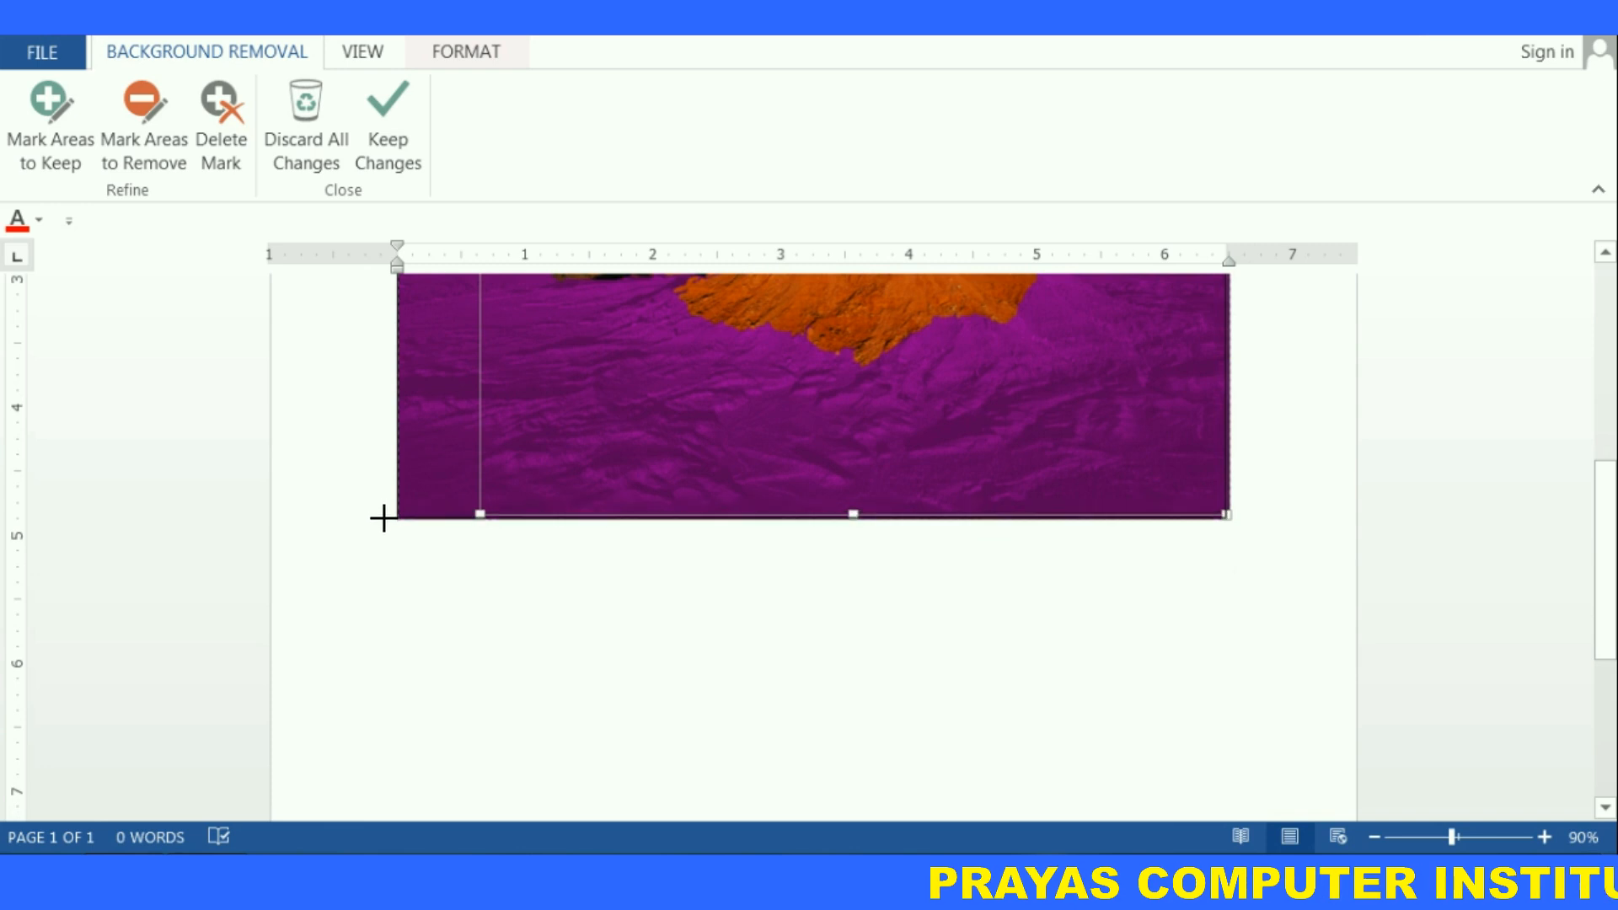
scroll(672, 670, "up", 3)
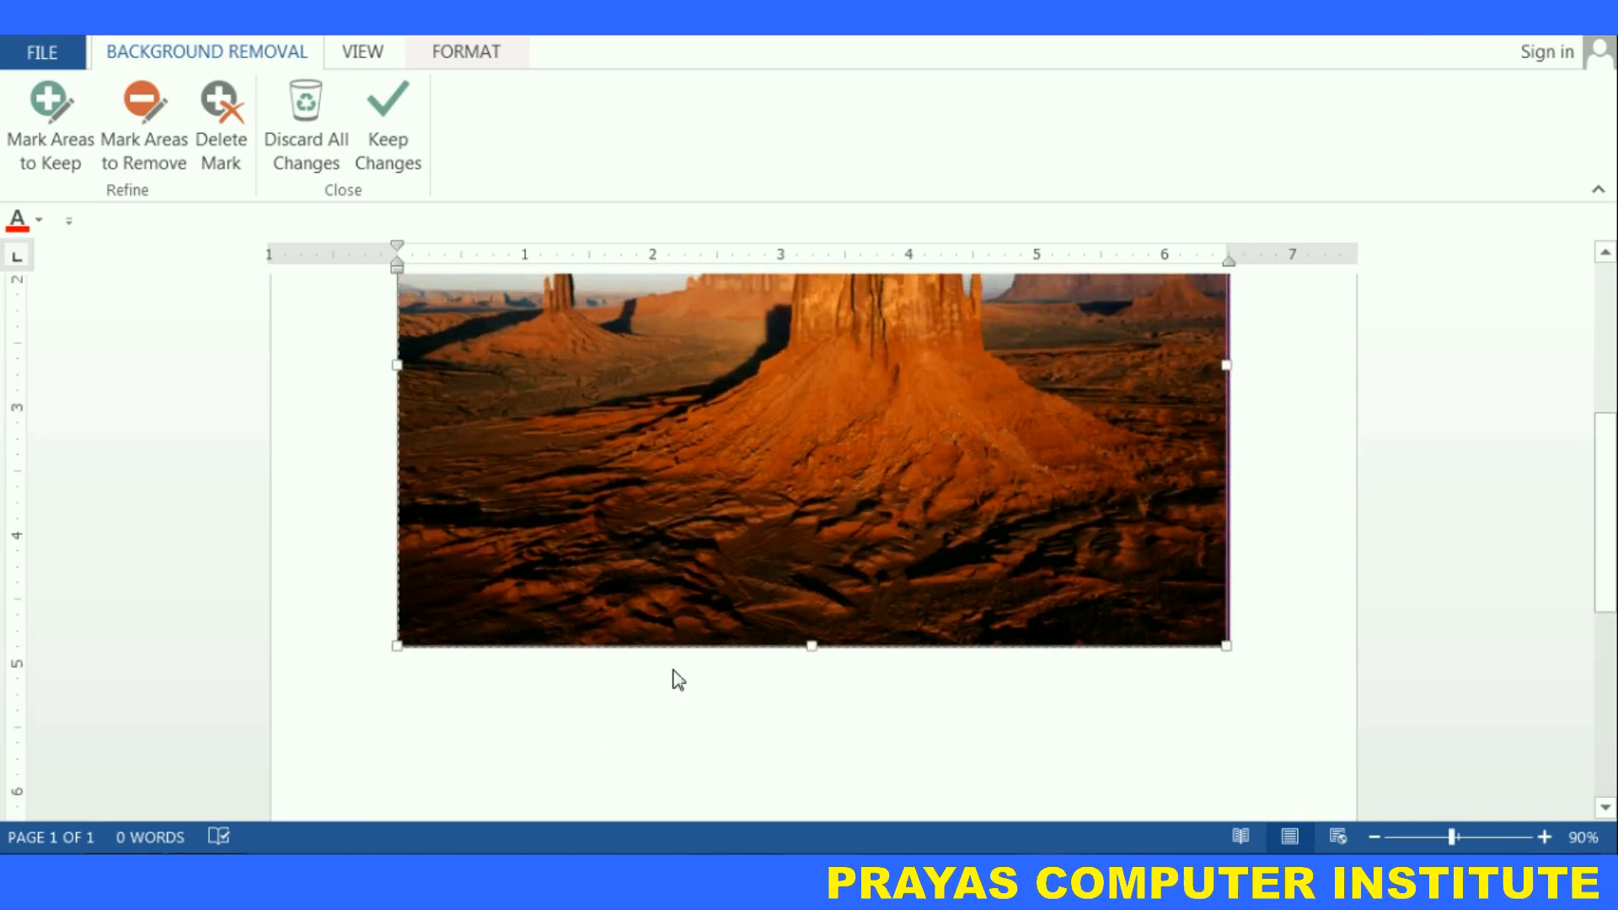
scroll(673, 669, "up", 4)
scroll(670, 665, "up", 3)
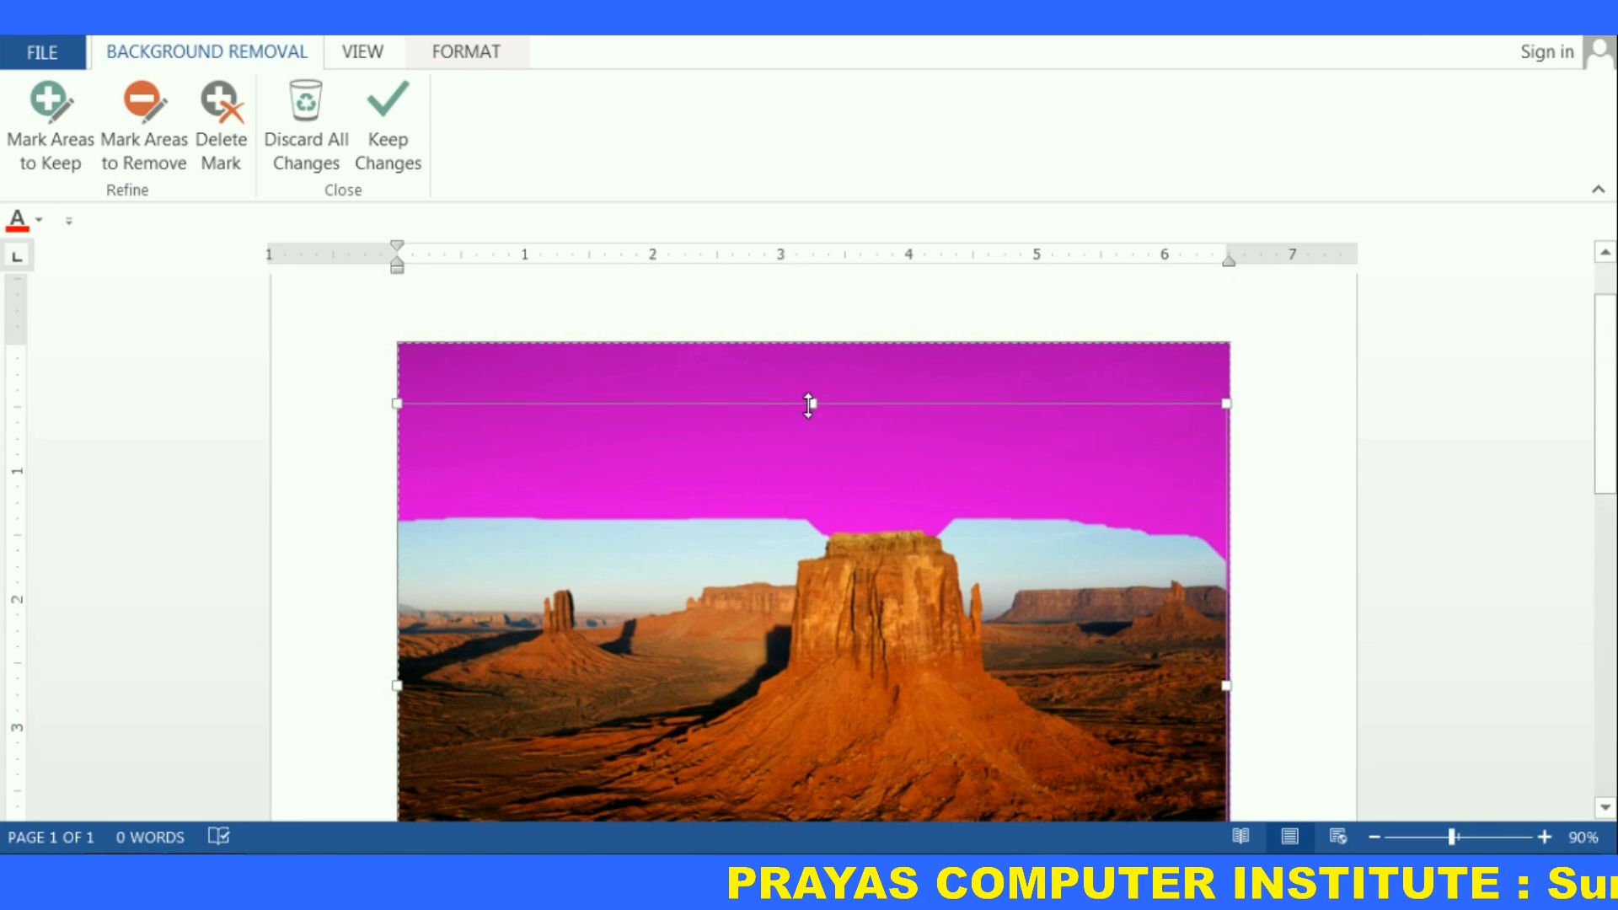
left_click_drag(808, 405, 803, 345)
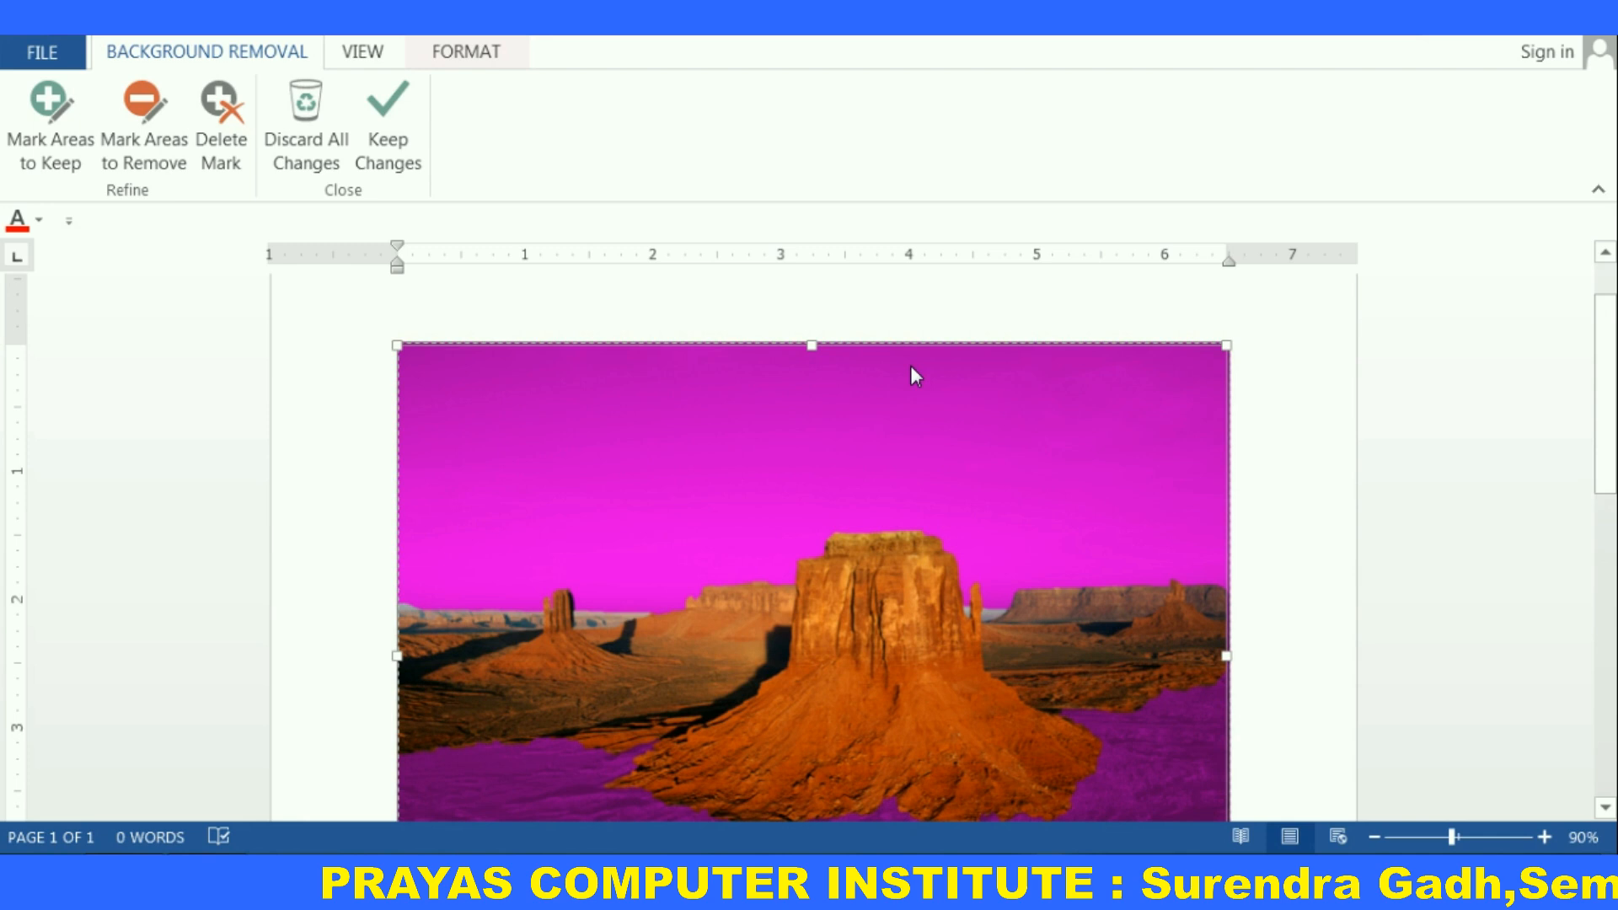
Mark the lower desert foreground as areas to keep with several strokes
scroll(1022, 655, "down", 1)
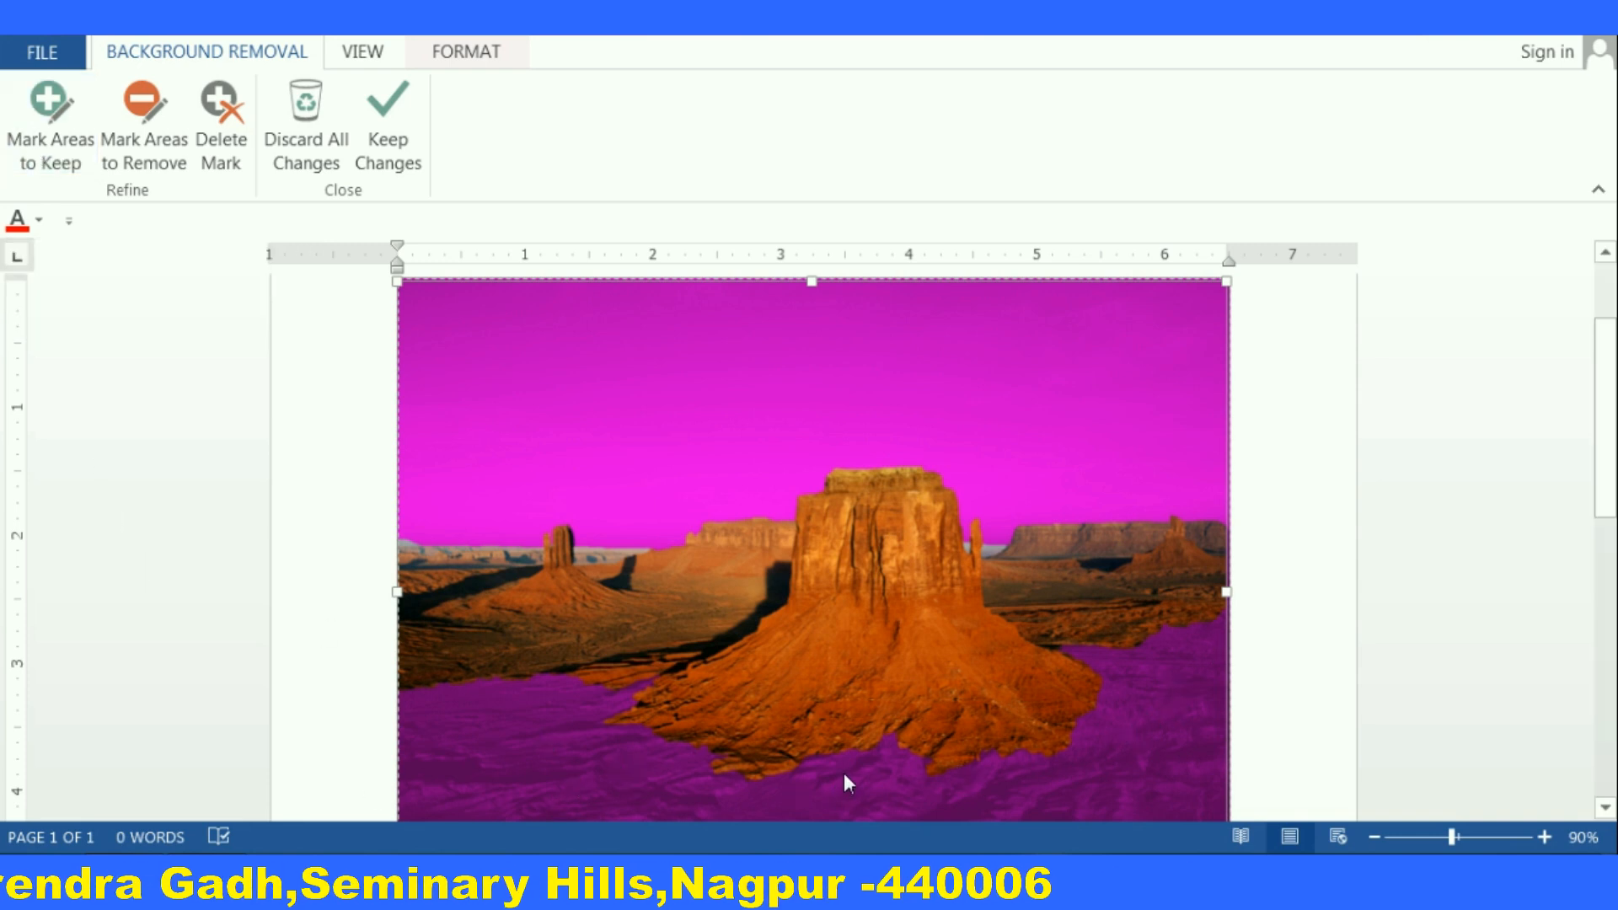
left_click(49, 114)
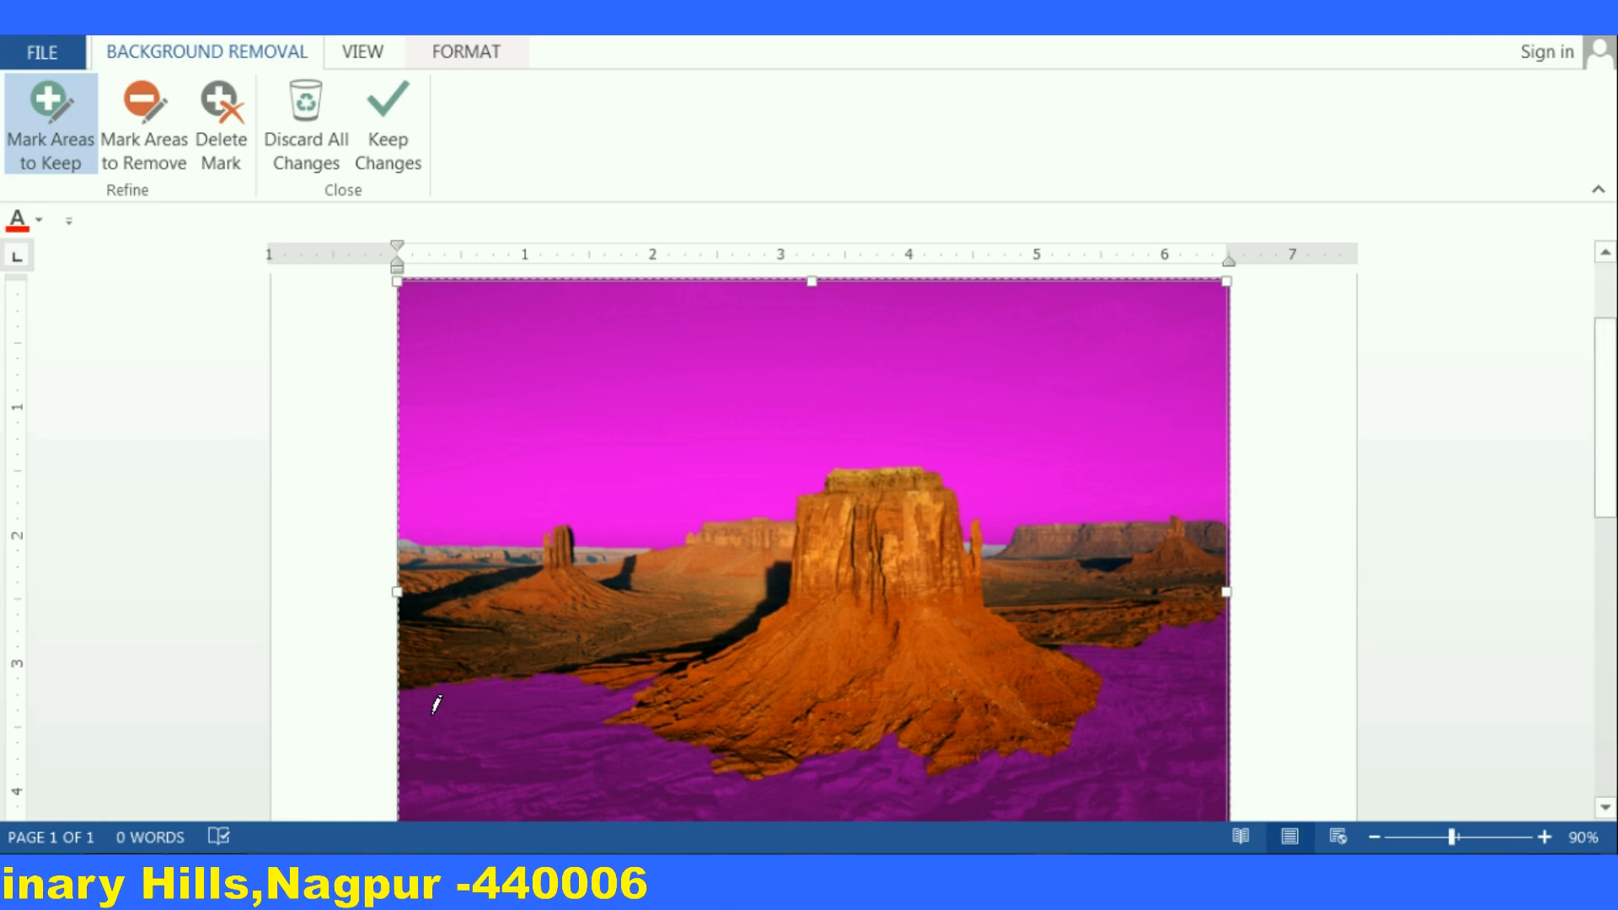
left_click_drag(426, 732, 668, 798)
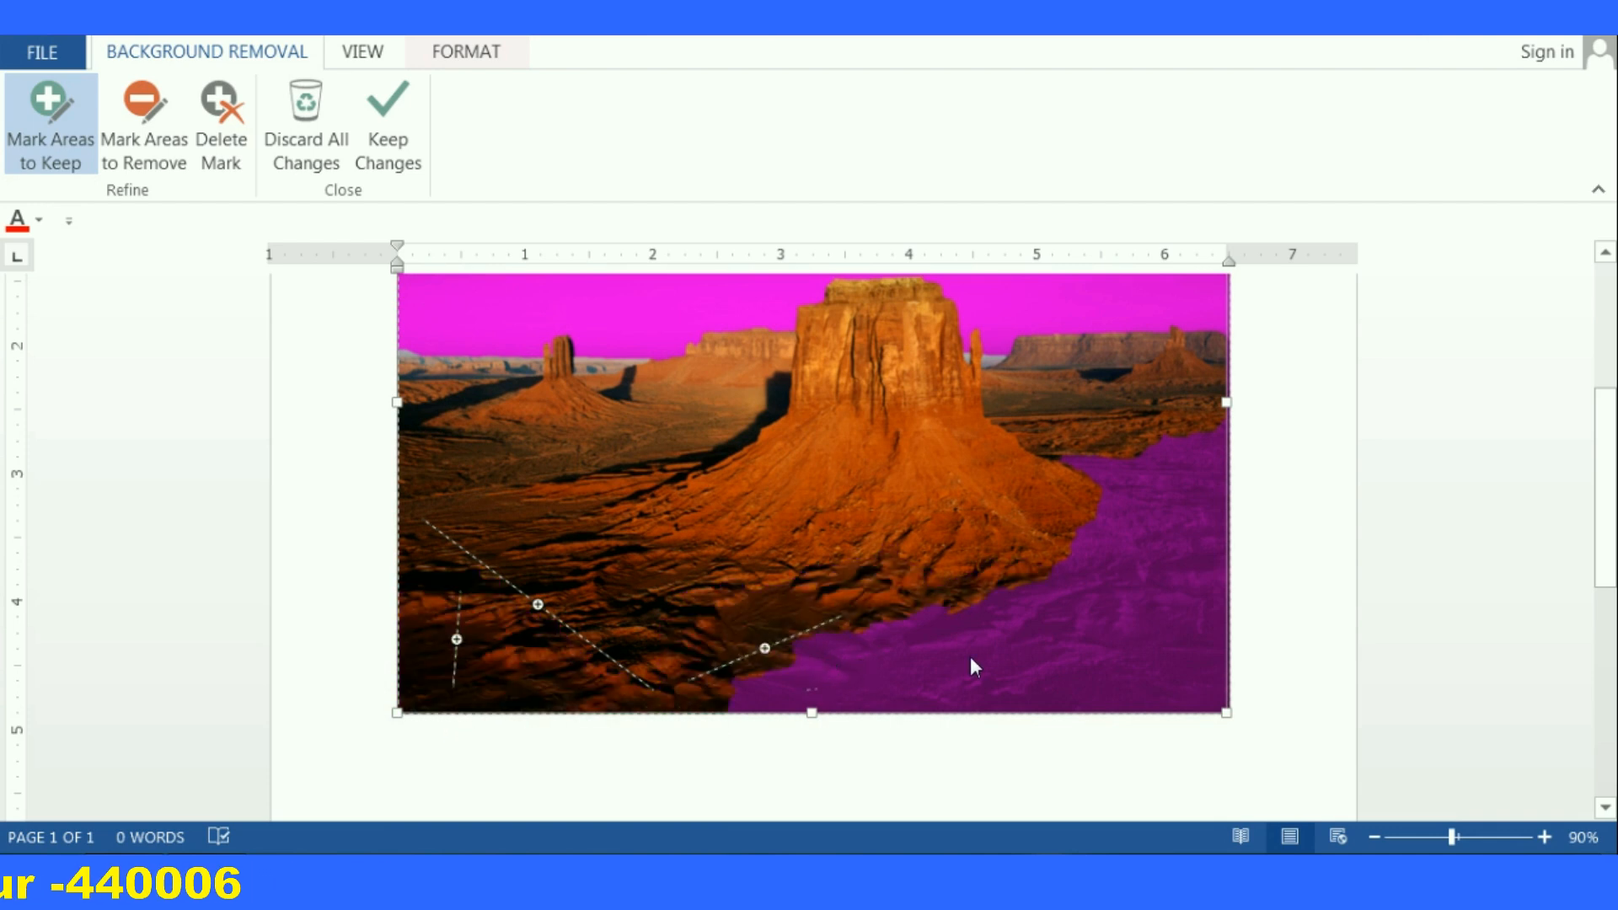
left_click_drag(1211, 459, 1159, 561)
left_click_drag(1030, 689, 1066, 621)
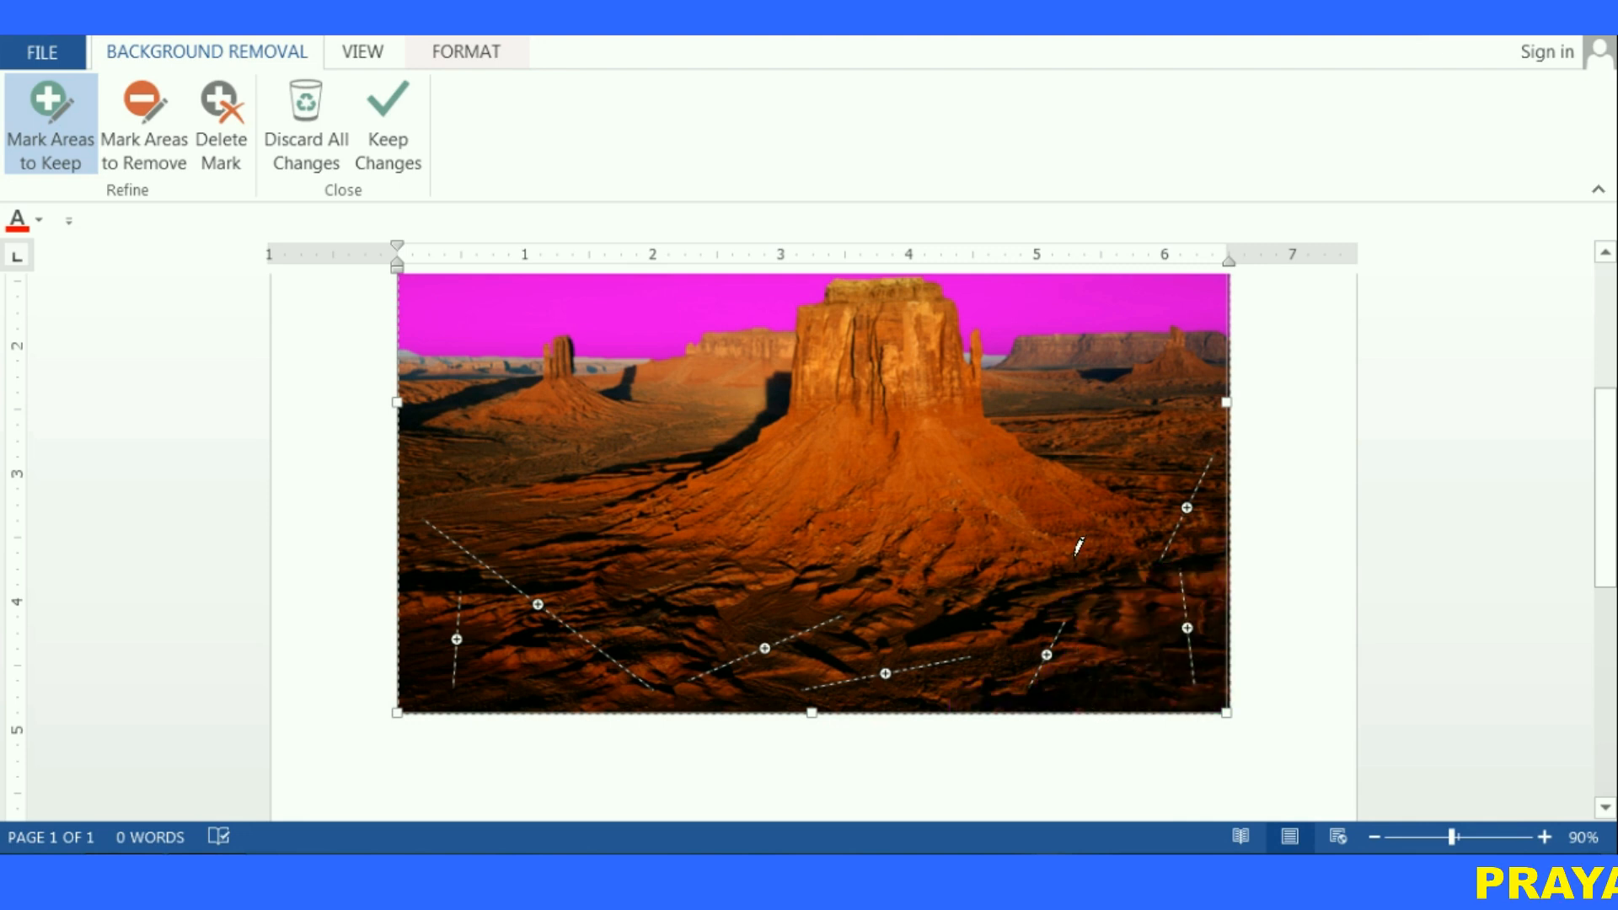
Mark sky patches along the horizon near the buttes as areas to remove
scroll(1037, 565, "up", 3)
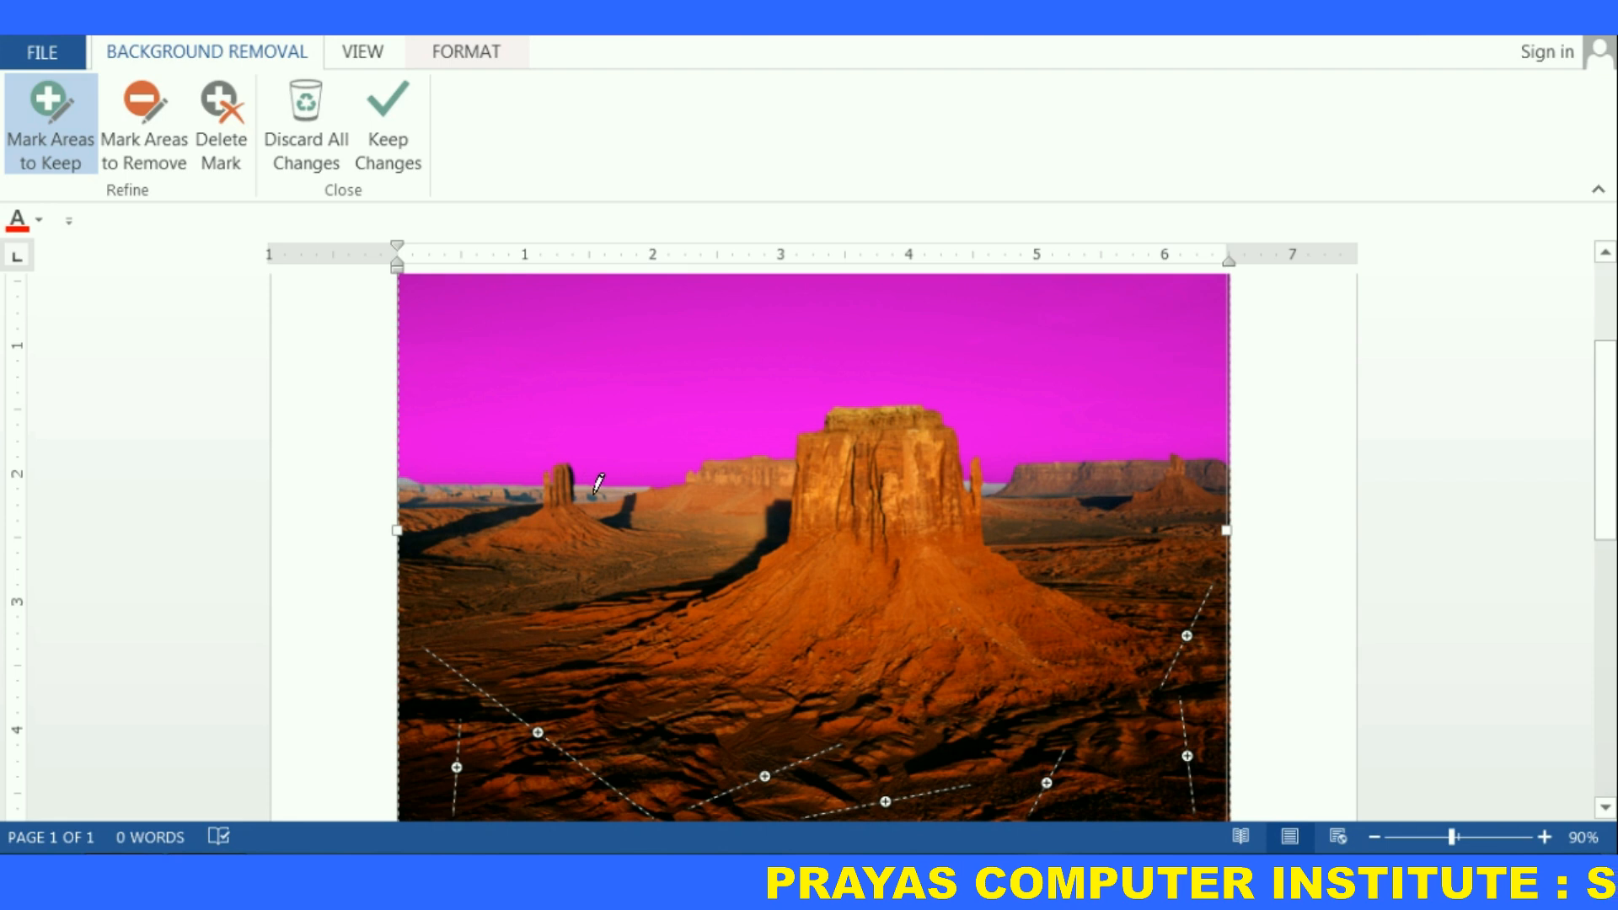
left_click(154, 133)
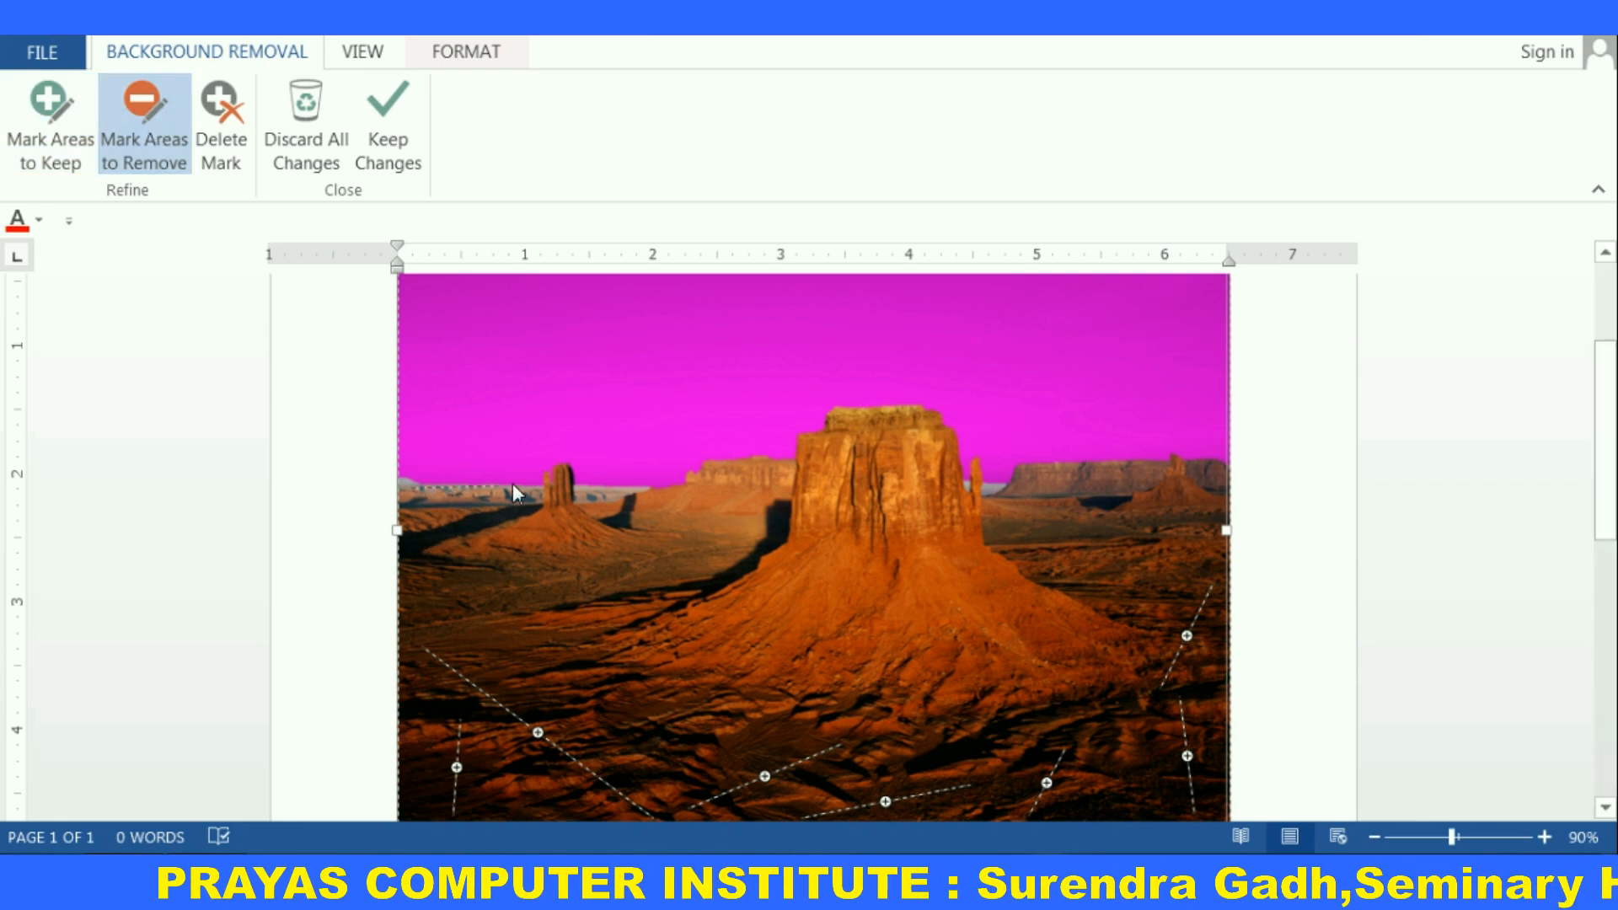
left_click_drag(528, 487, 531, 491)
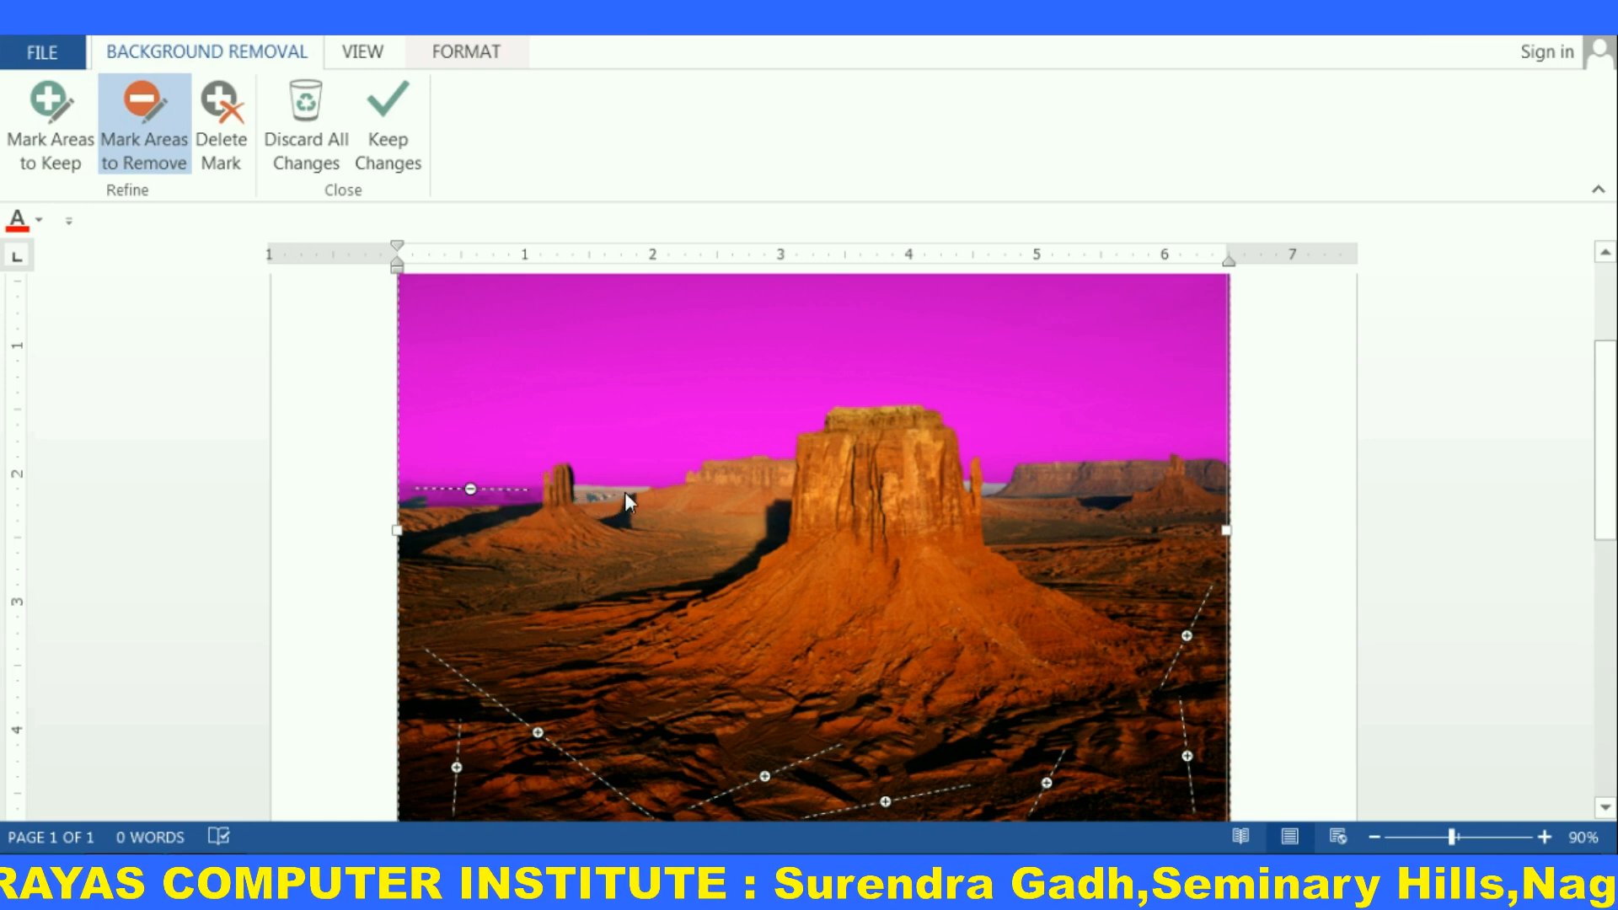
left_click_drag(625, 492, 587, 498)
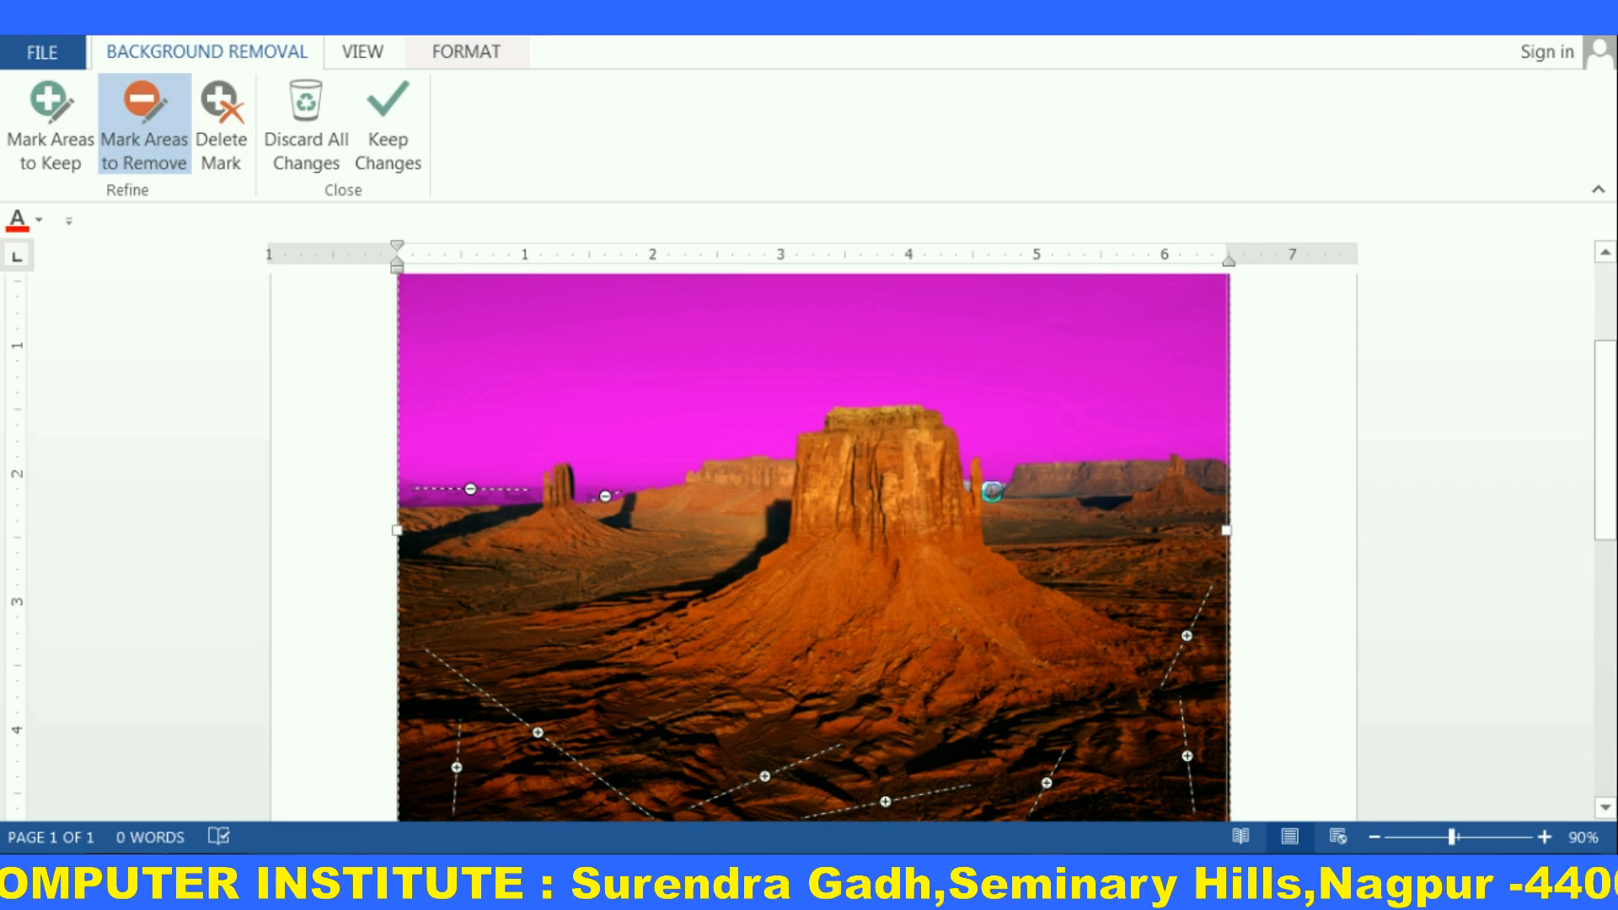
left_click_drag(991, 477, 968, 487)
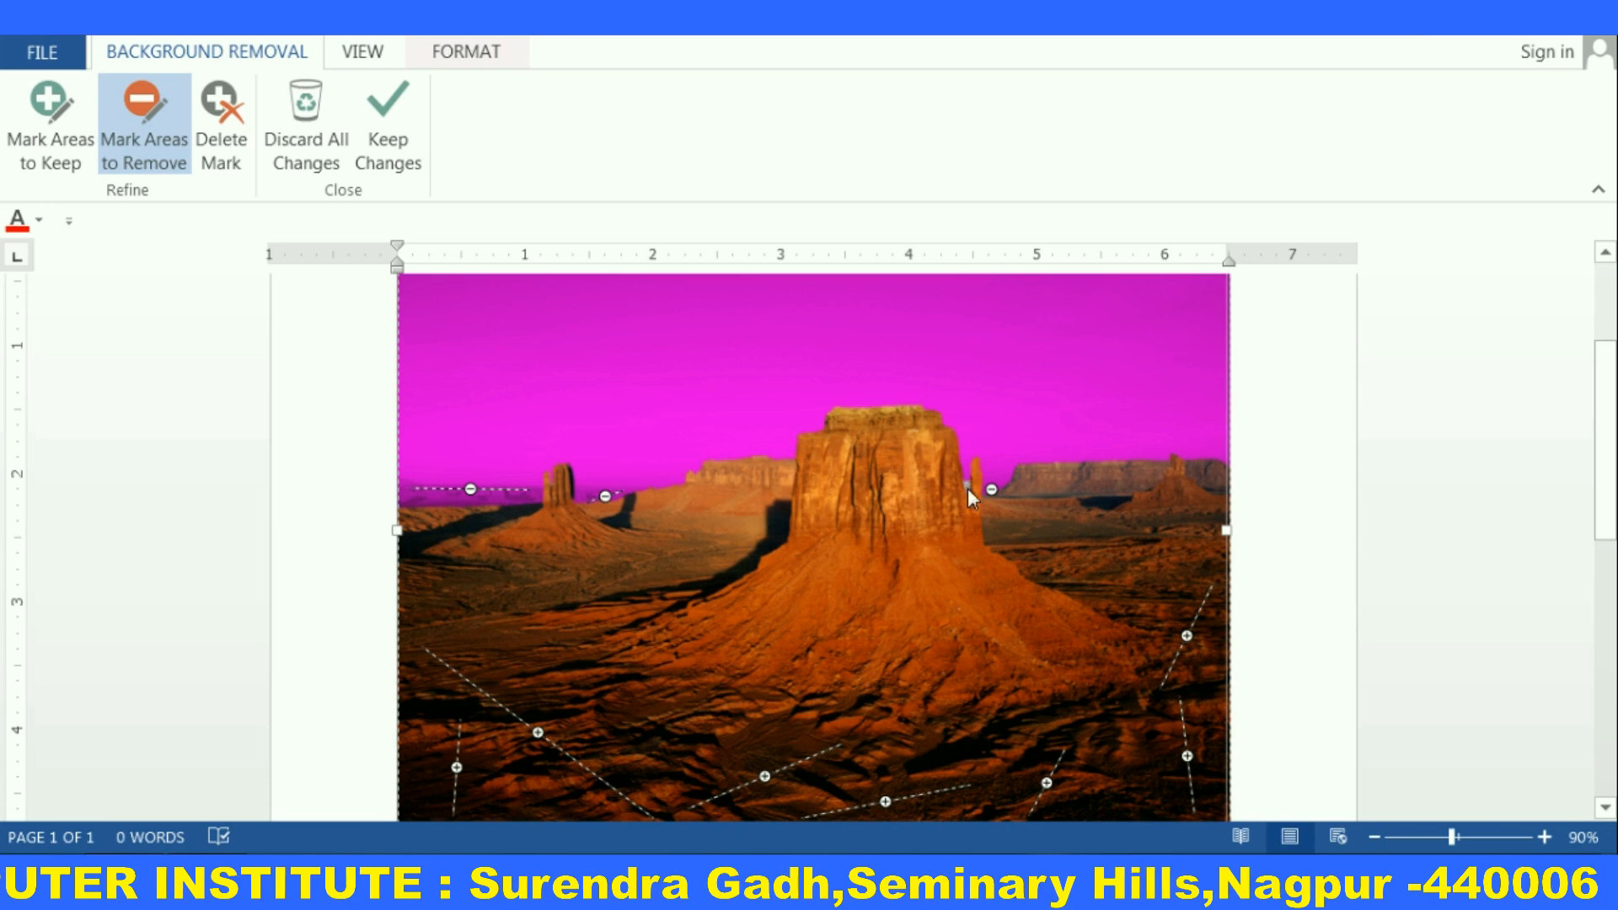
left_click(968, 483)
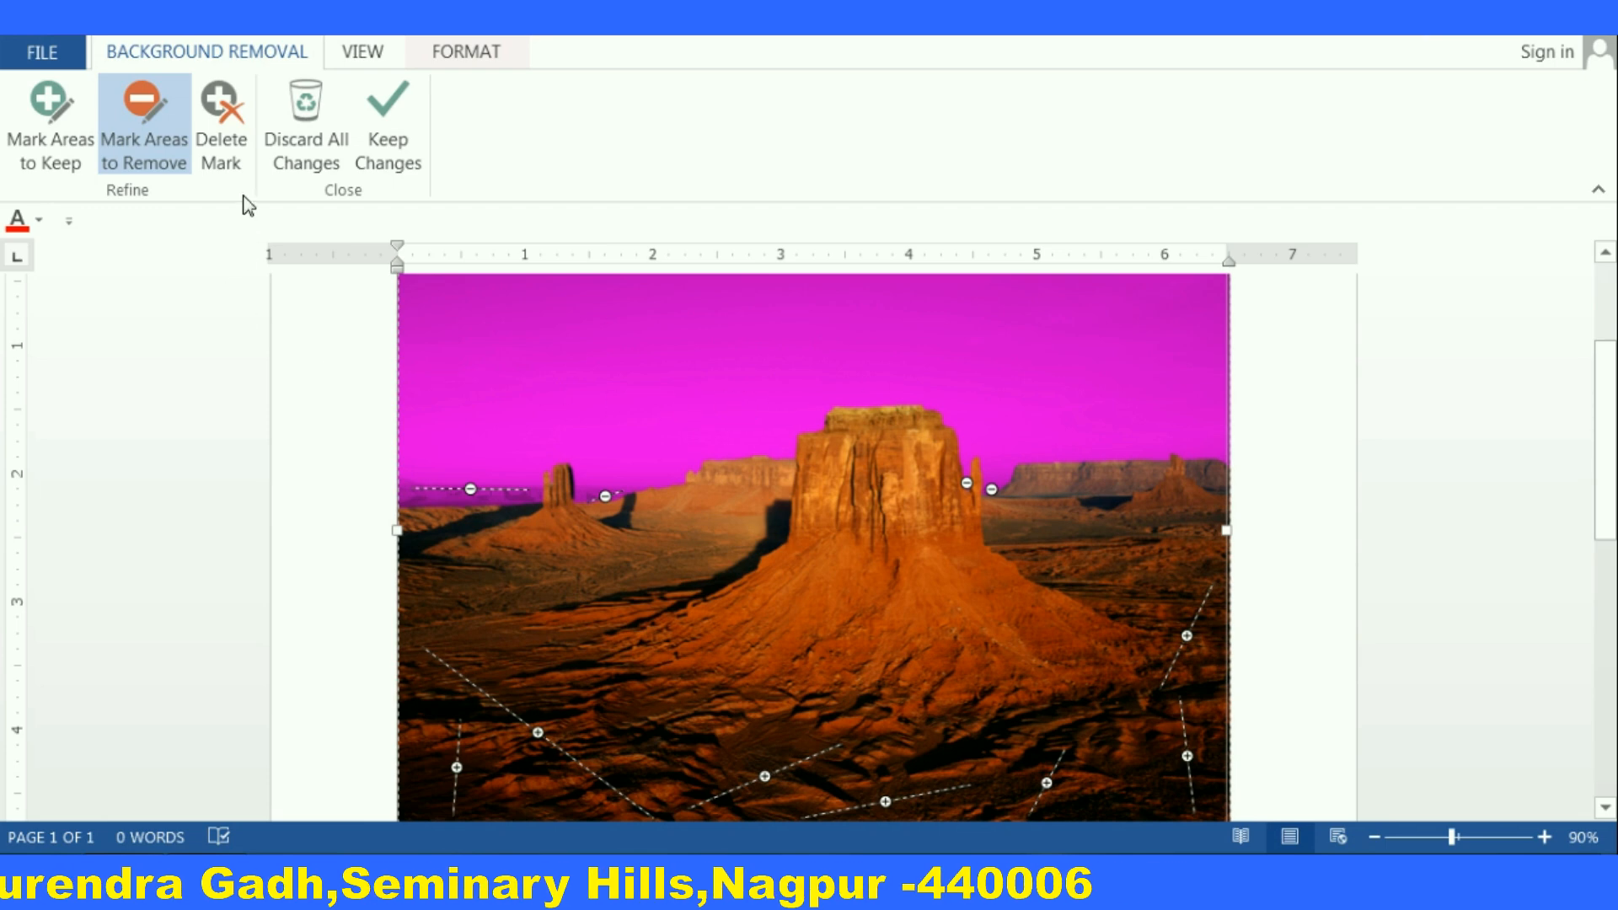
Draw a removal mark beside the main butte's upper left, then delete that mark
left_click_drag(821, 448, 763, 497)
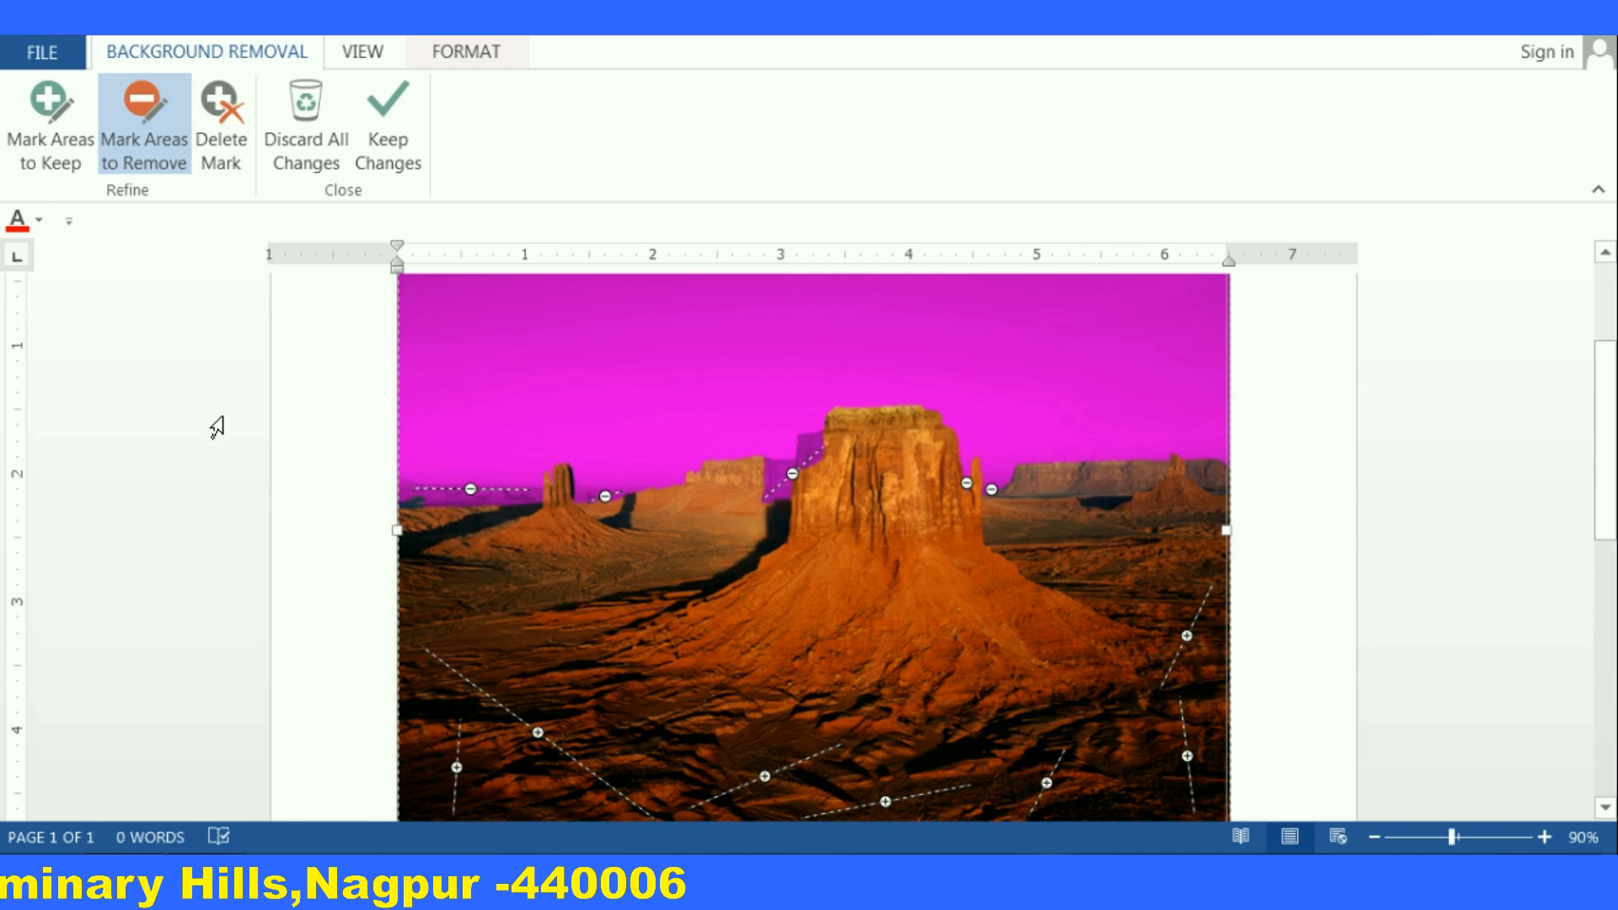
left_click(220, 107)
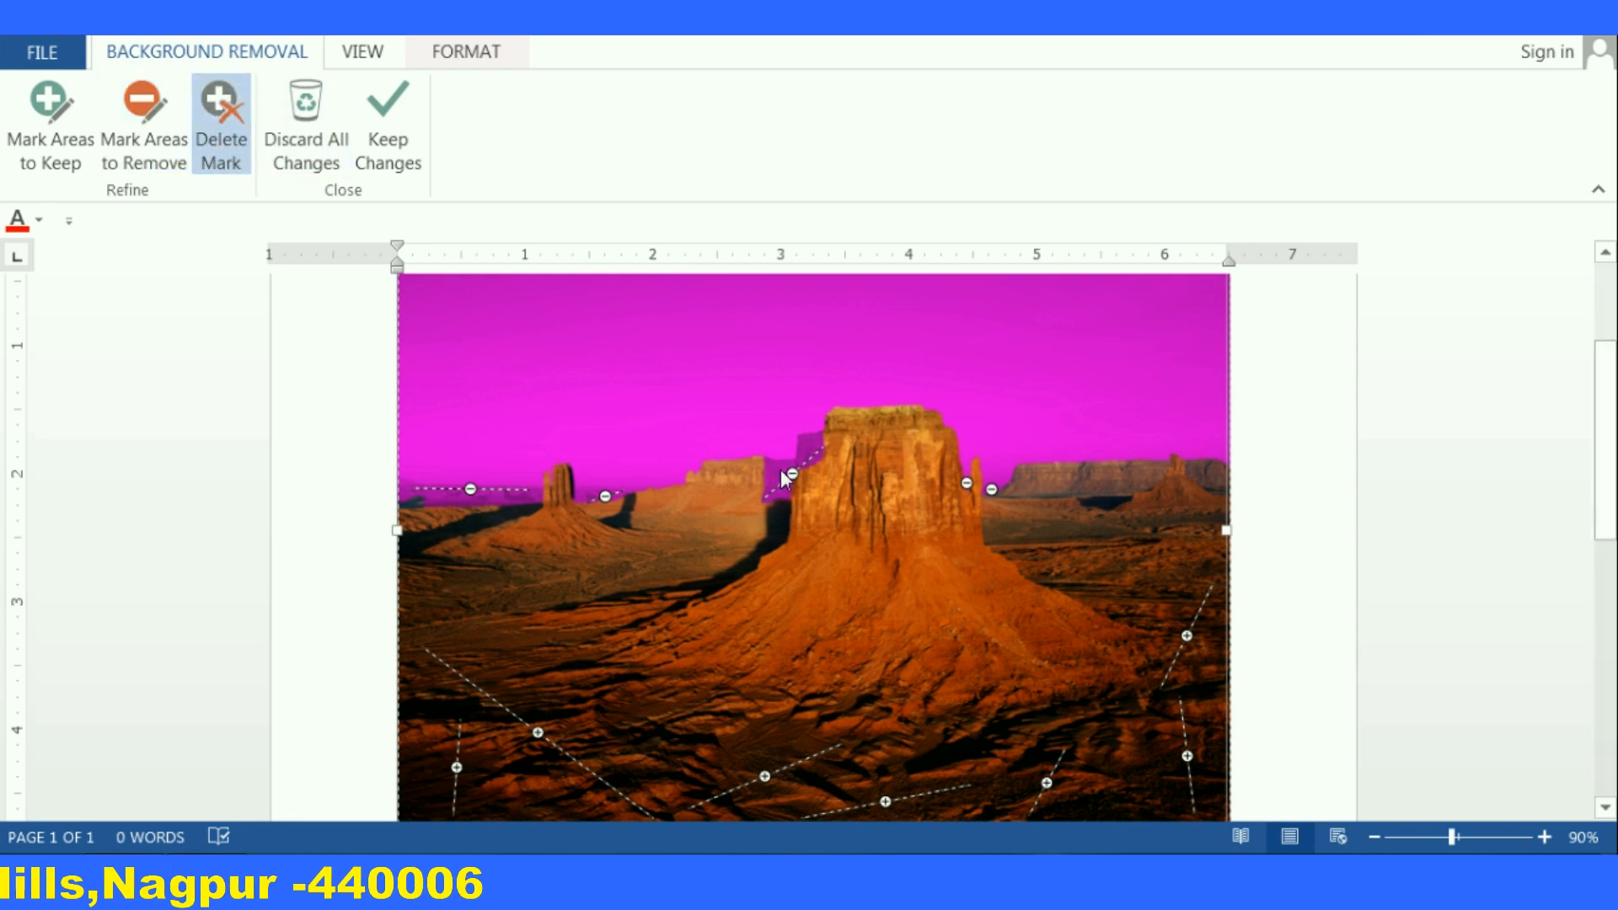
left_click(792, 474)
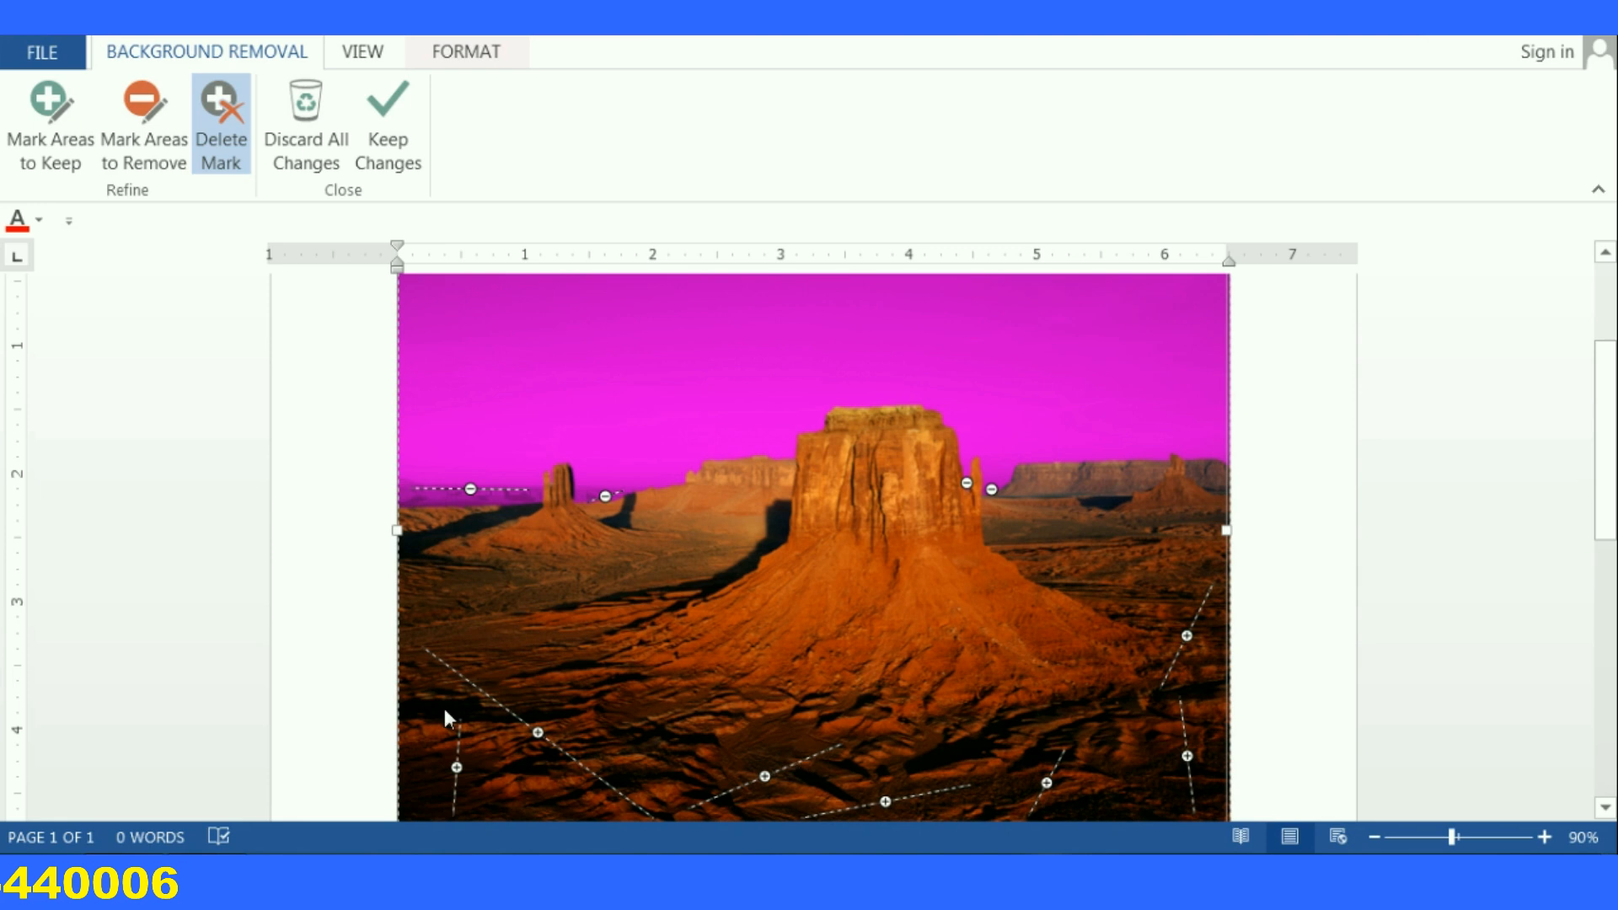
Keep the background removal changes on the picture
left_click(377, 159)
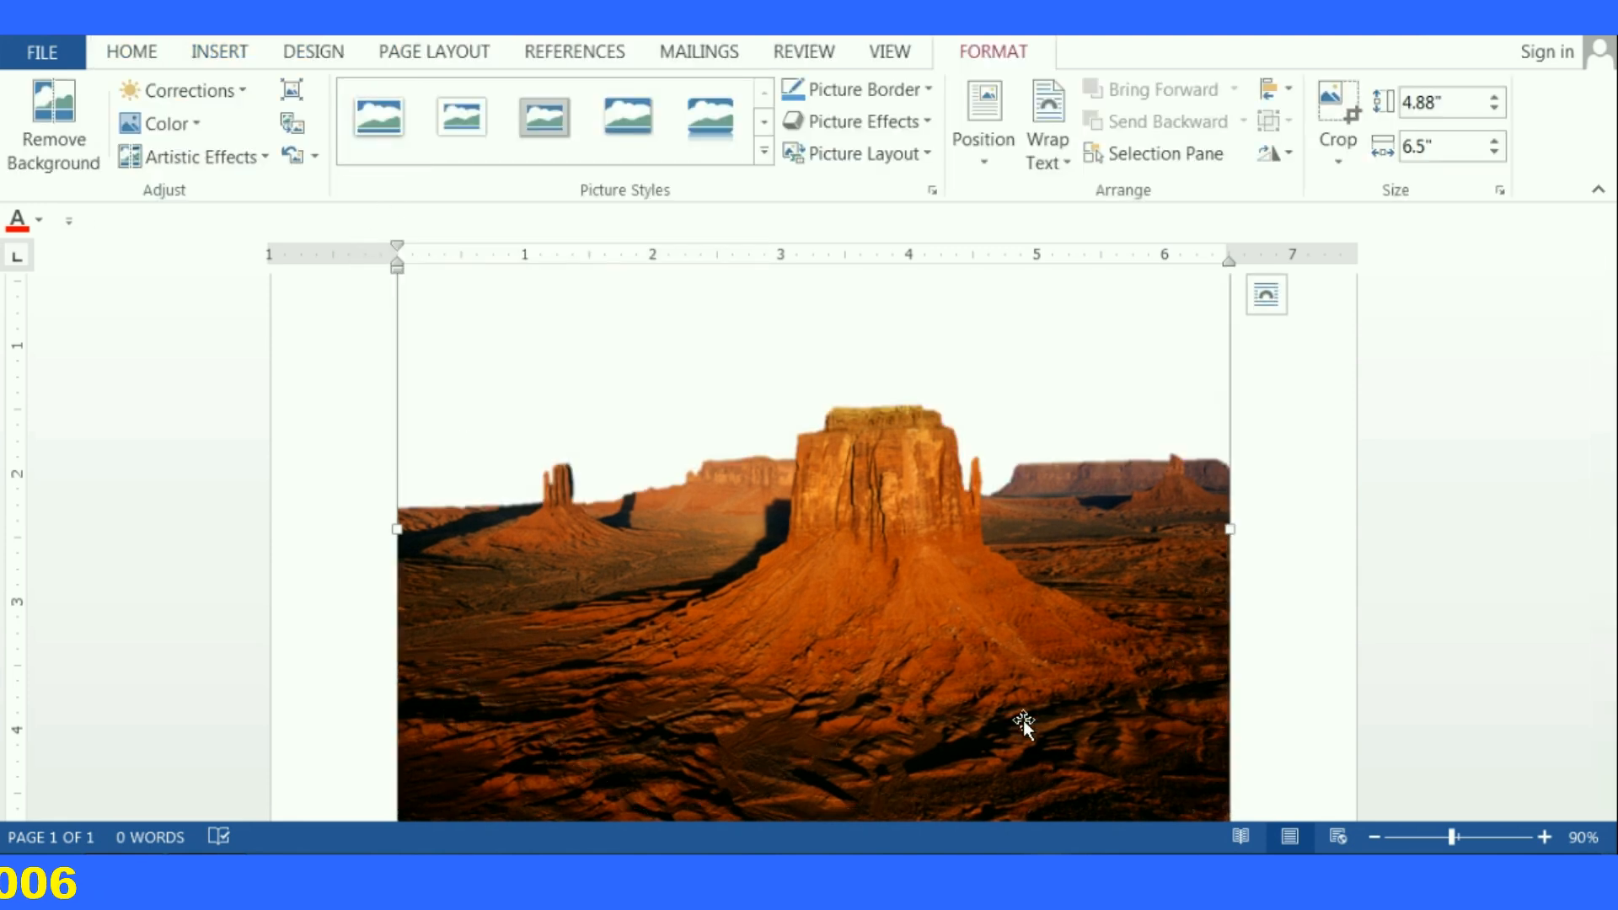
scroll(985, 650, "down", 3)
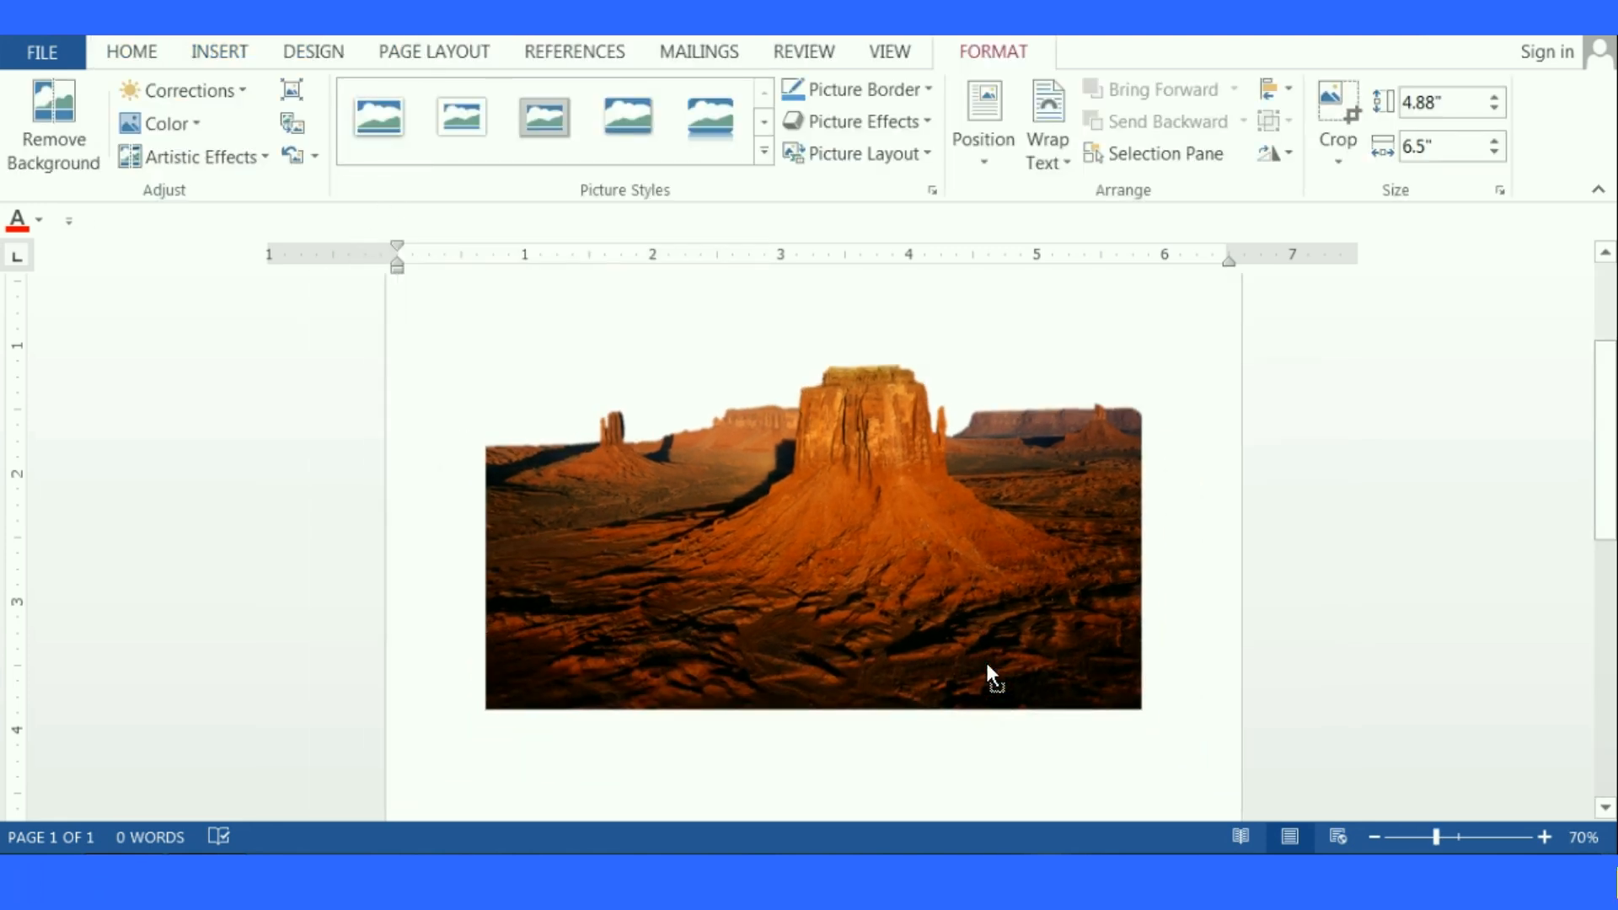
Reopen Remove Background on the desert picture and discard all background removal changes
left_click(847, 473)
left_click_drag(848, 473, 843, 549)
scroll(902, 620, "up", 1)
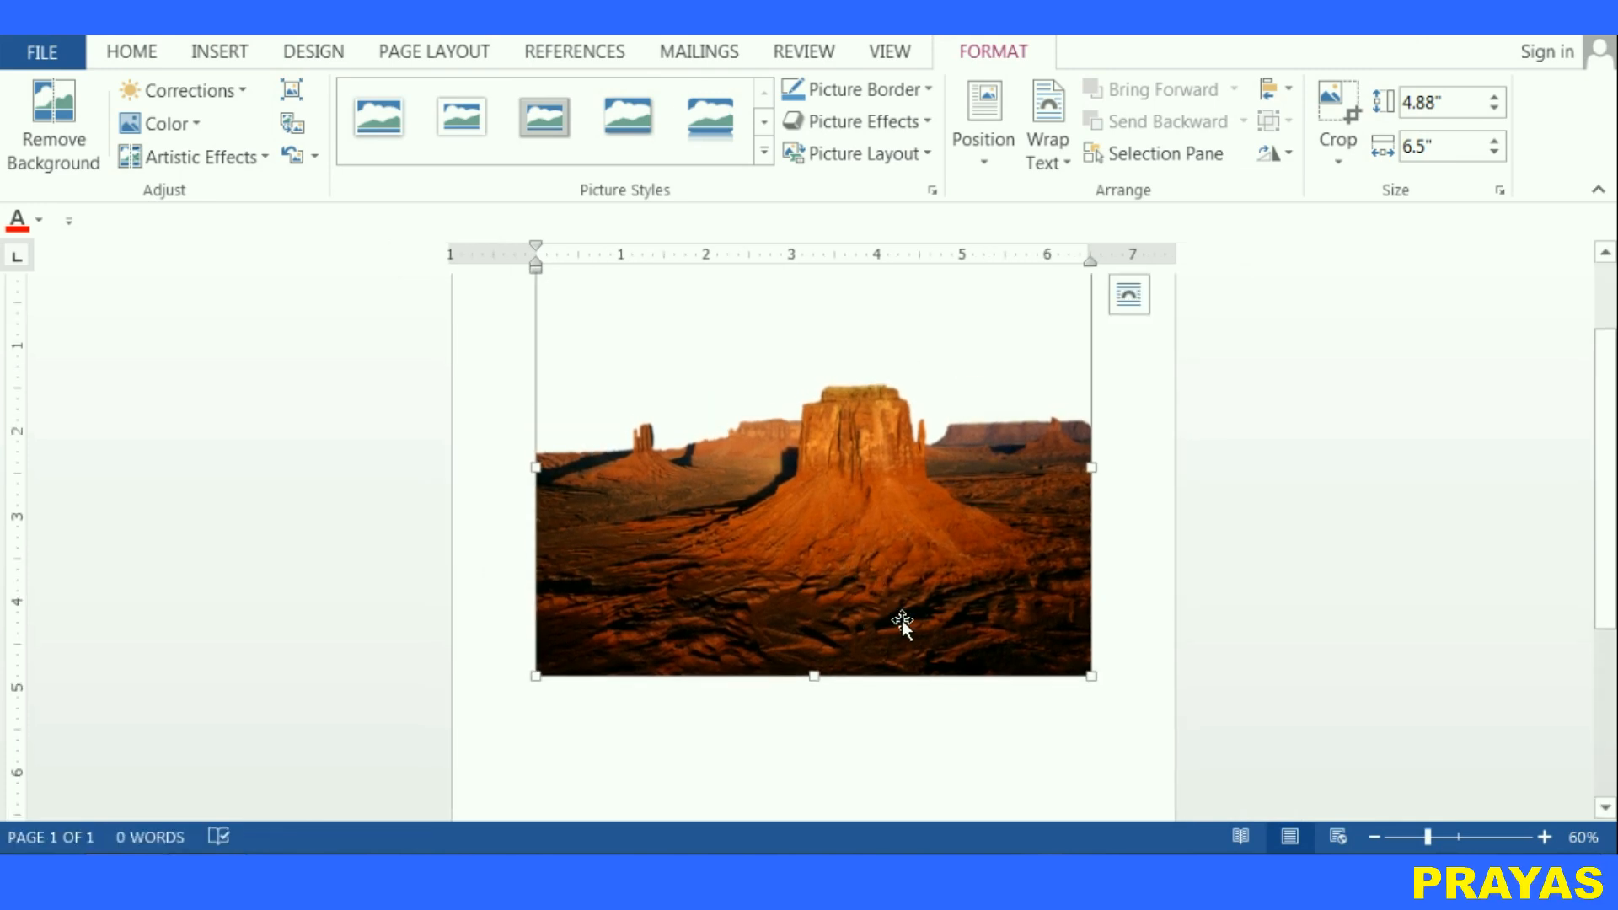
scroll(902, 620, "up", 1)
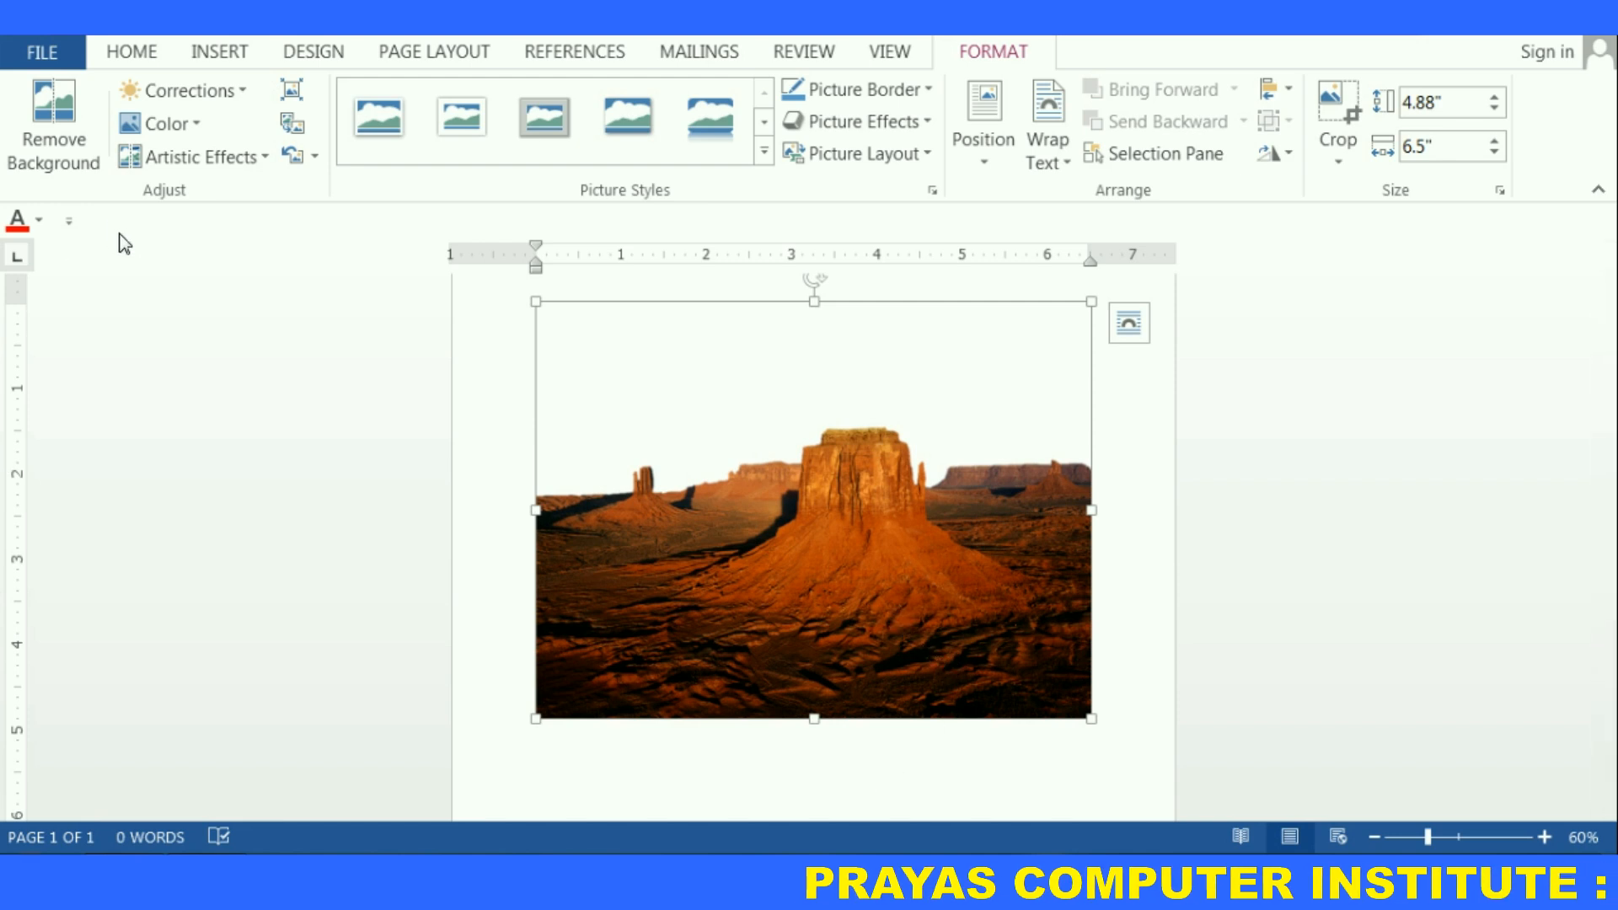
left_click(67, 137)
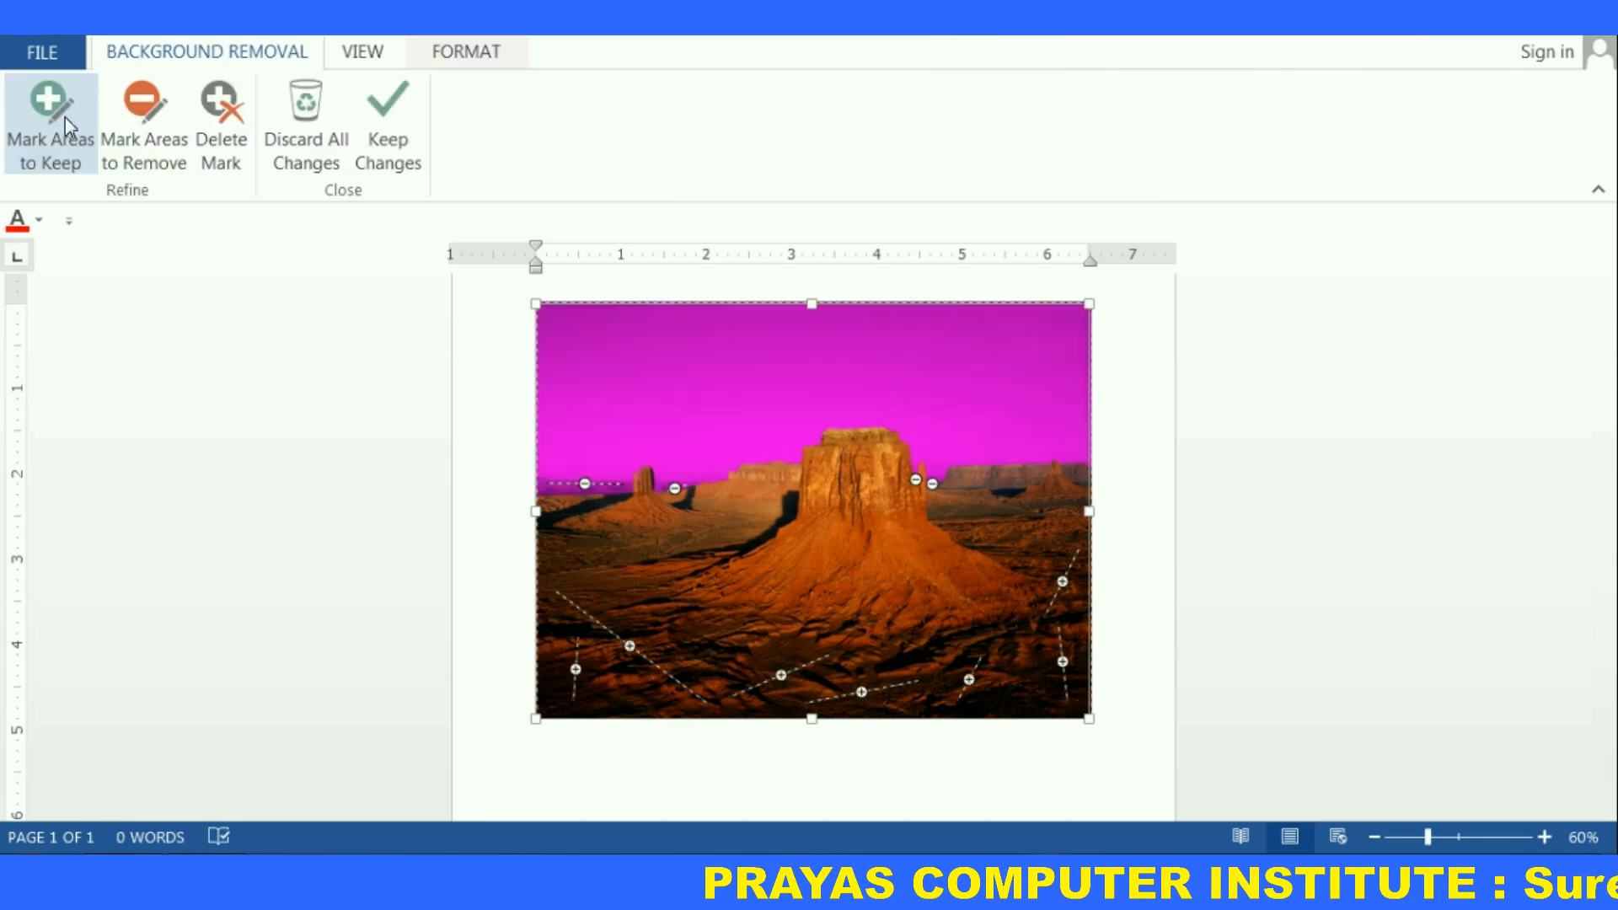
left_click(306, 110)
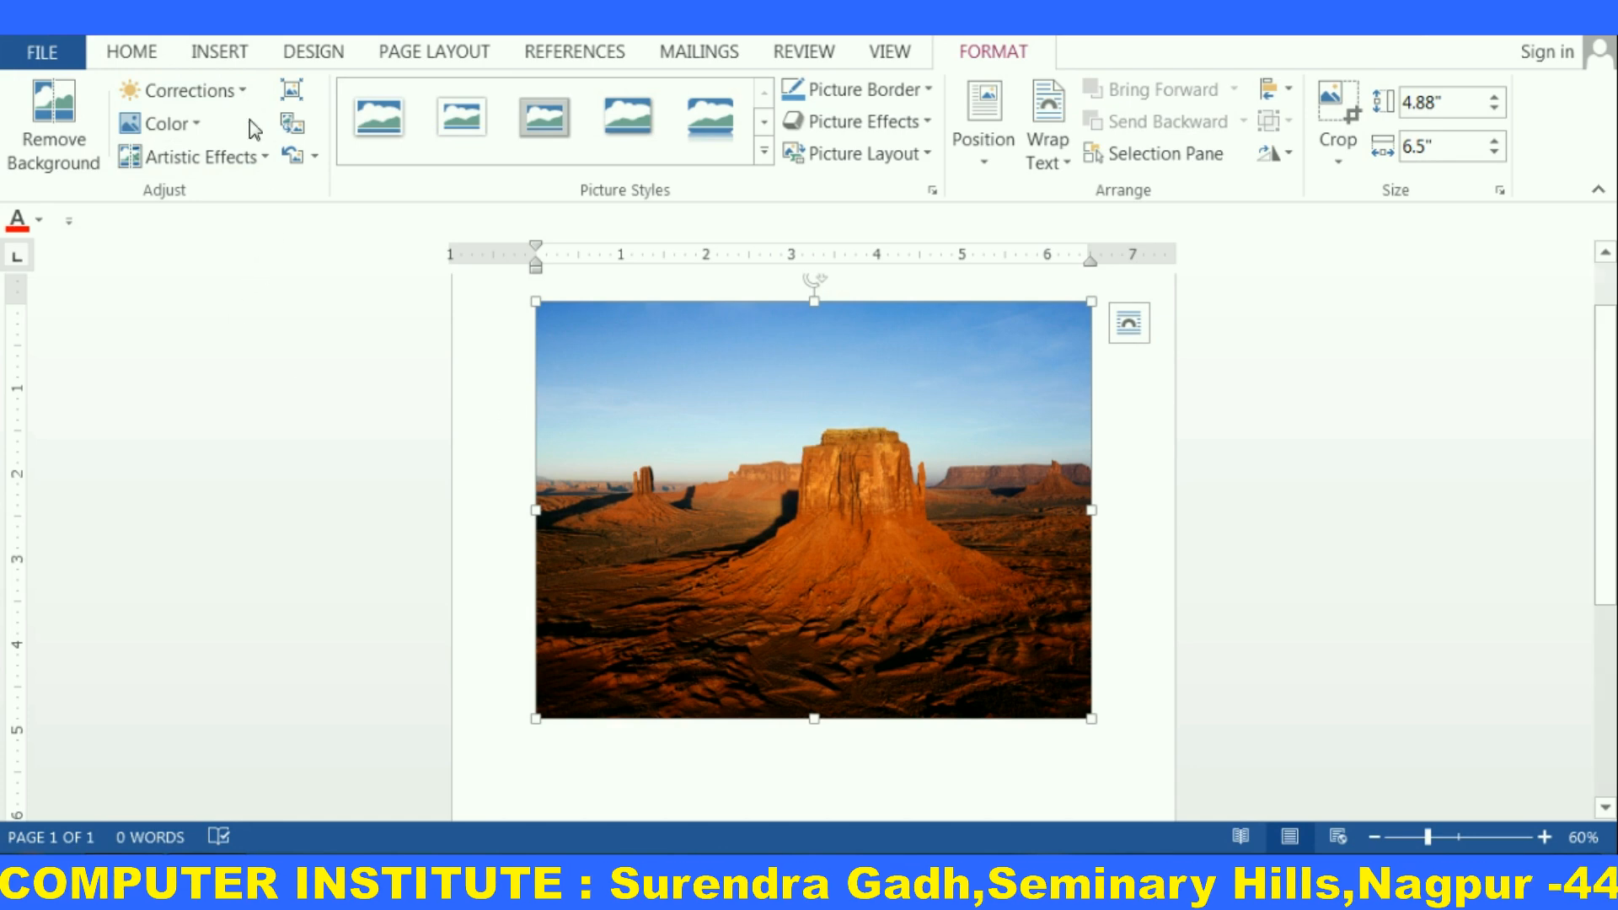
Apply a +40% contrast Brightness/Contrast correction preset to the picture
left_click(248, 96)
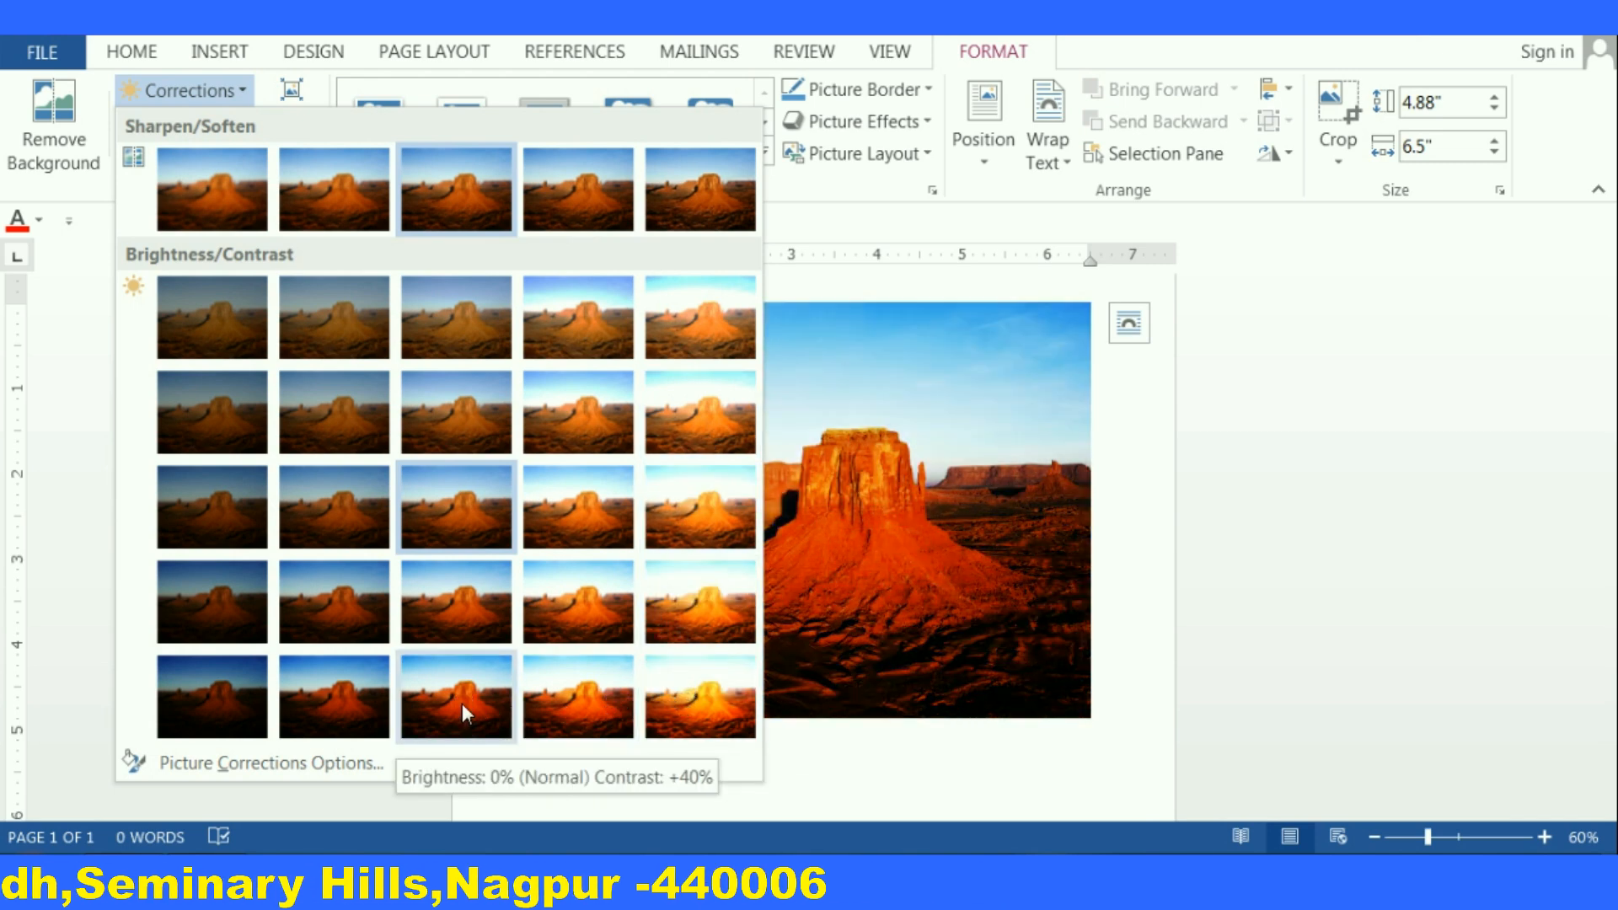
left_click(362, 703)
left_click(712, 675)
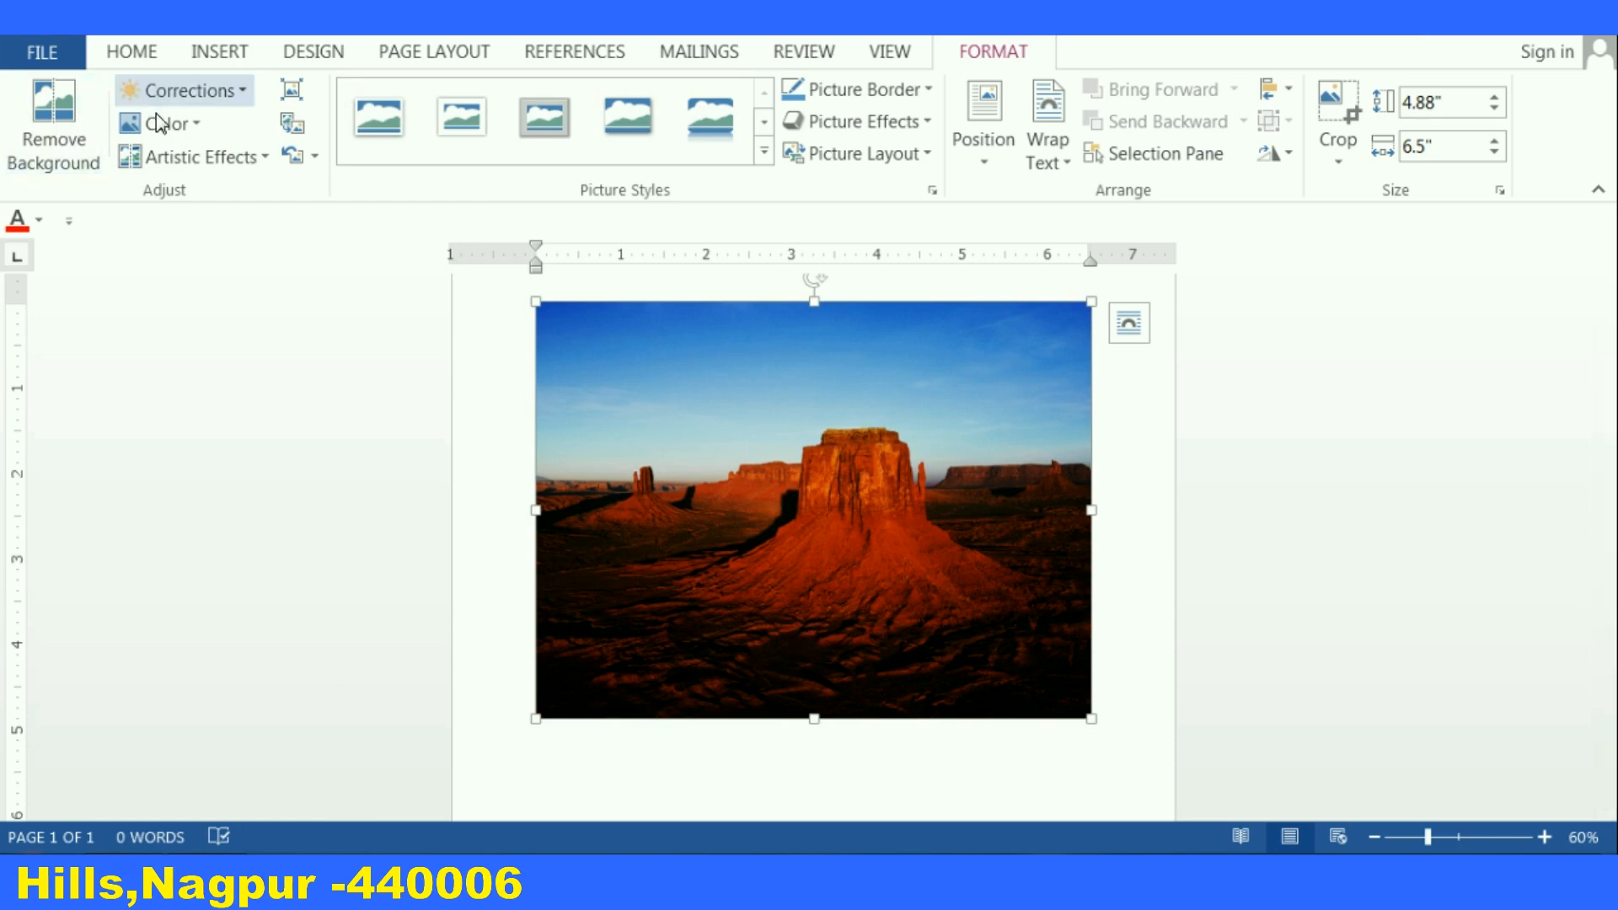
Recolor the picture with a dark yellow variation
left_click(194, 126)
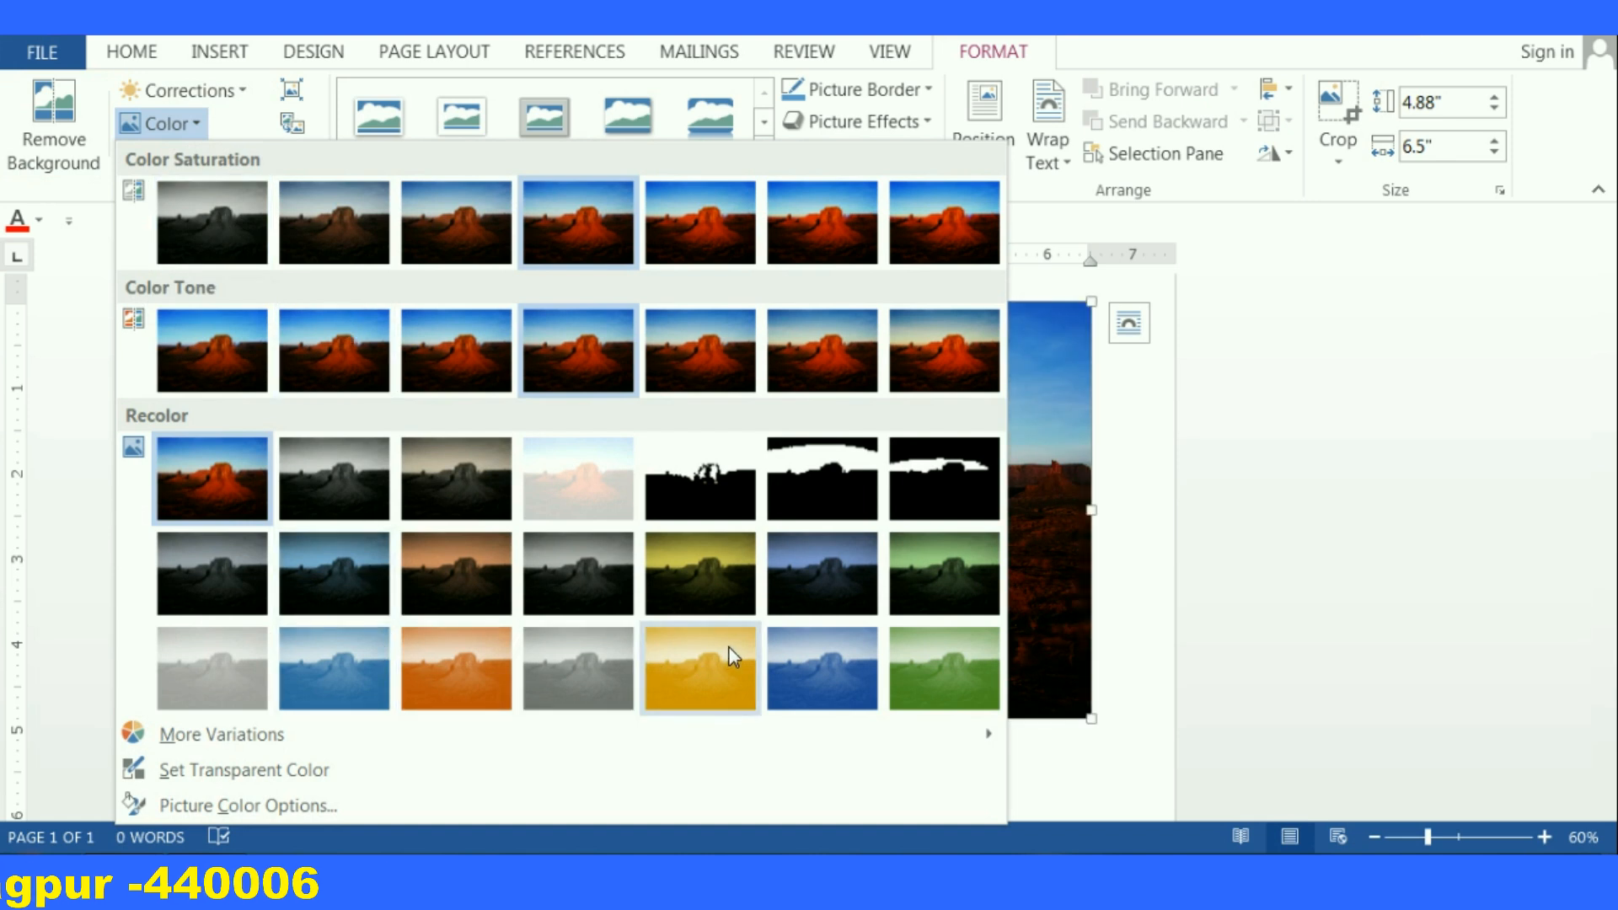
left_click(705, 584)
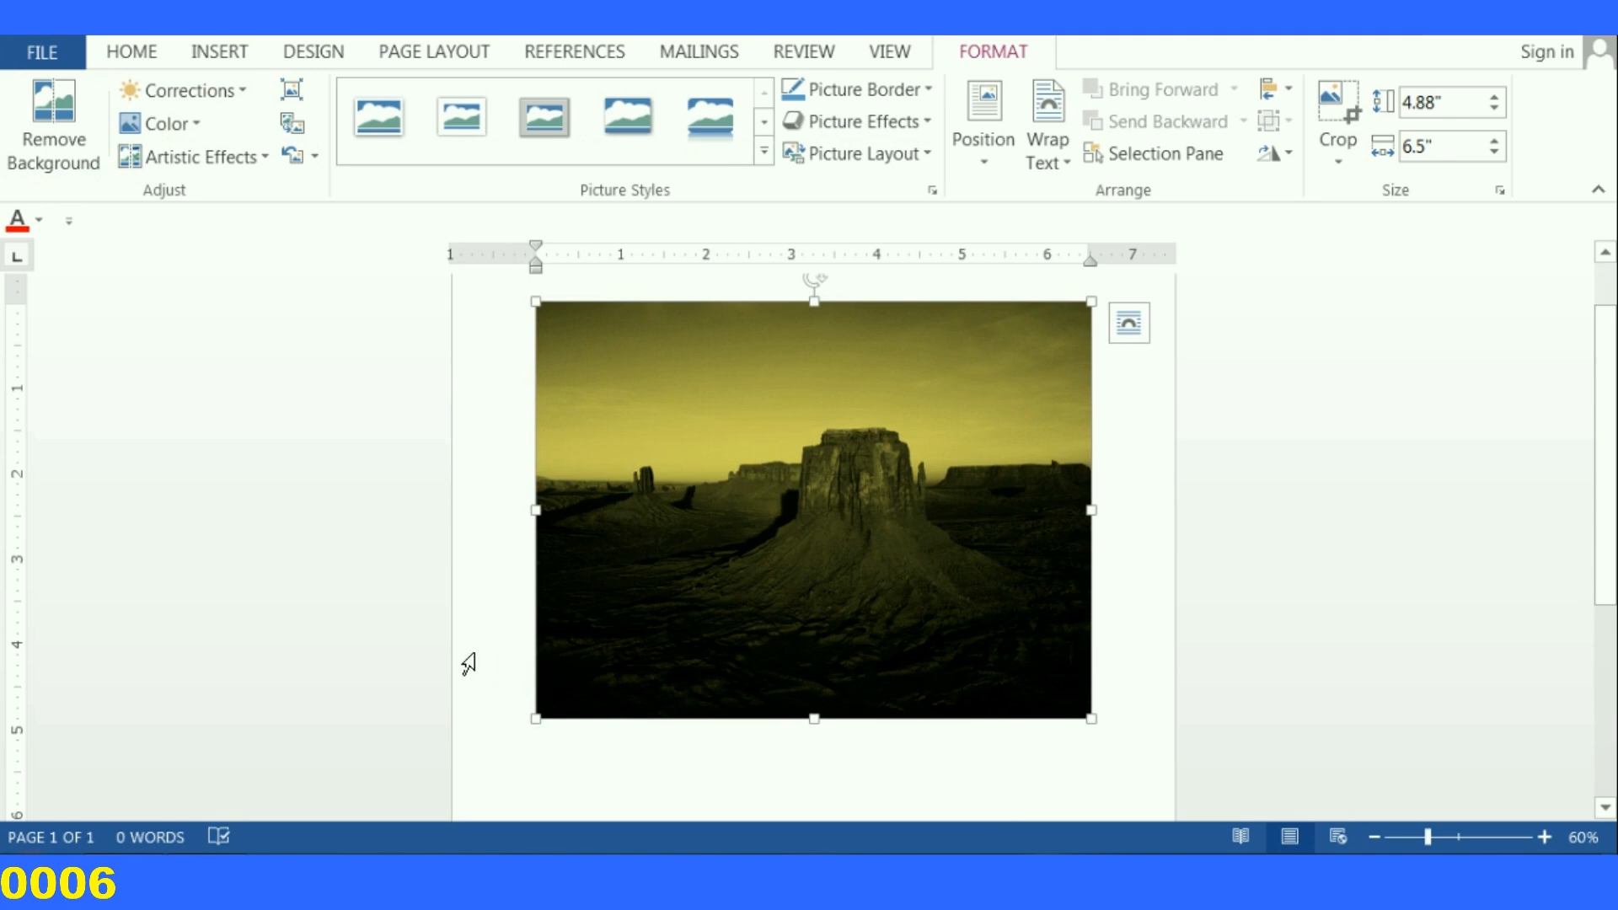
Apply the Glass artistic effect to the picture
left_click(268, 163)
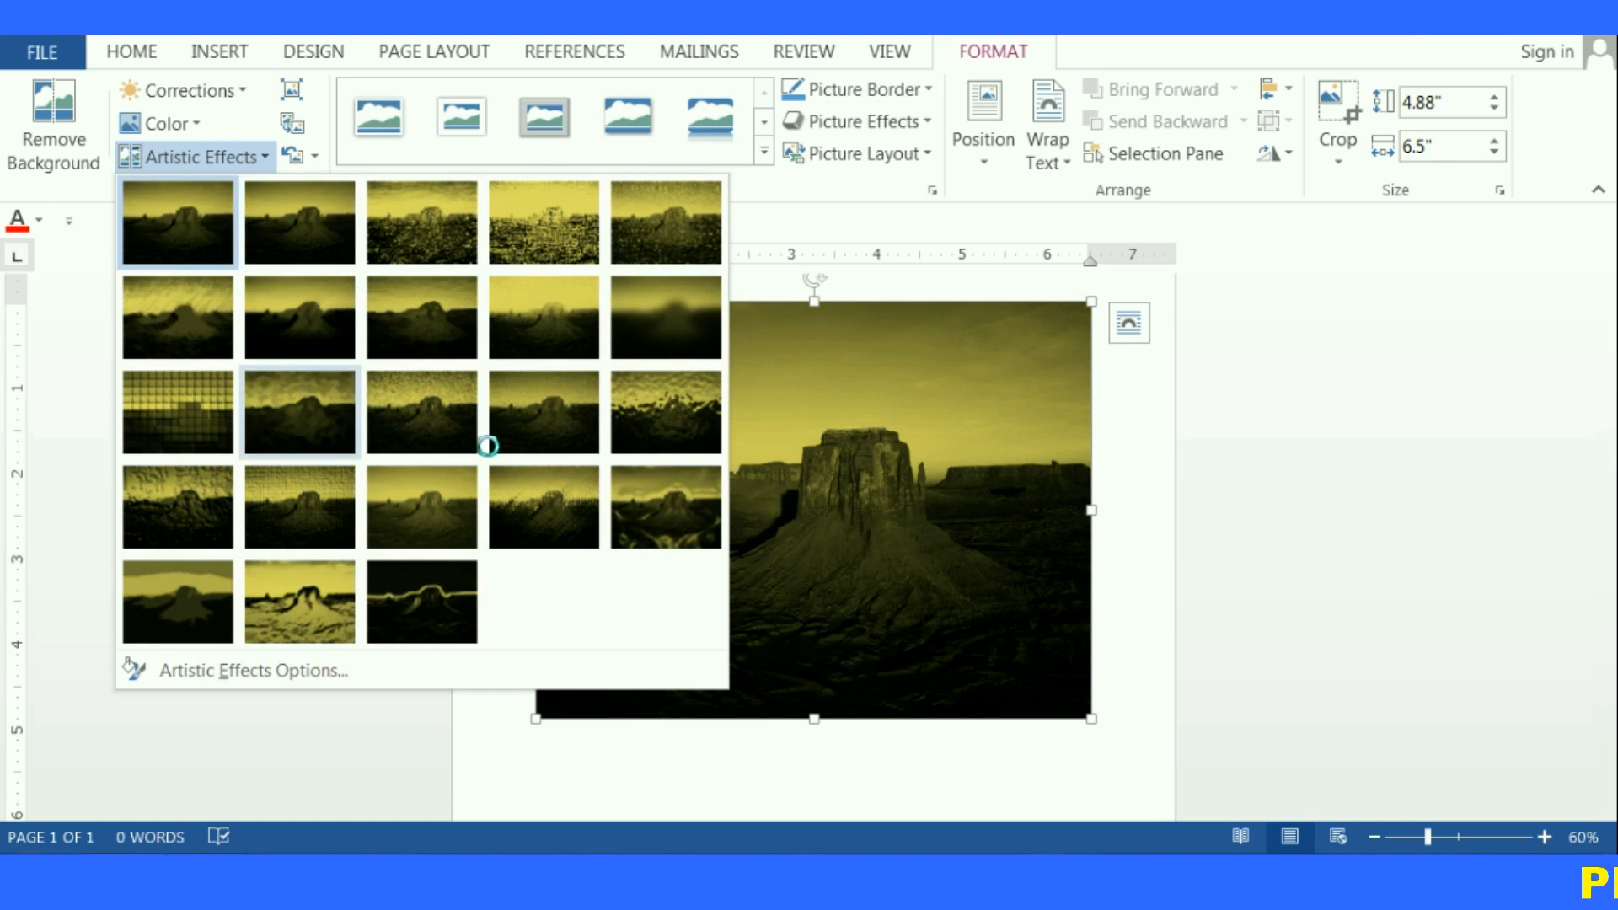
left_click(640, 420)
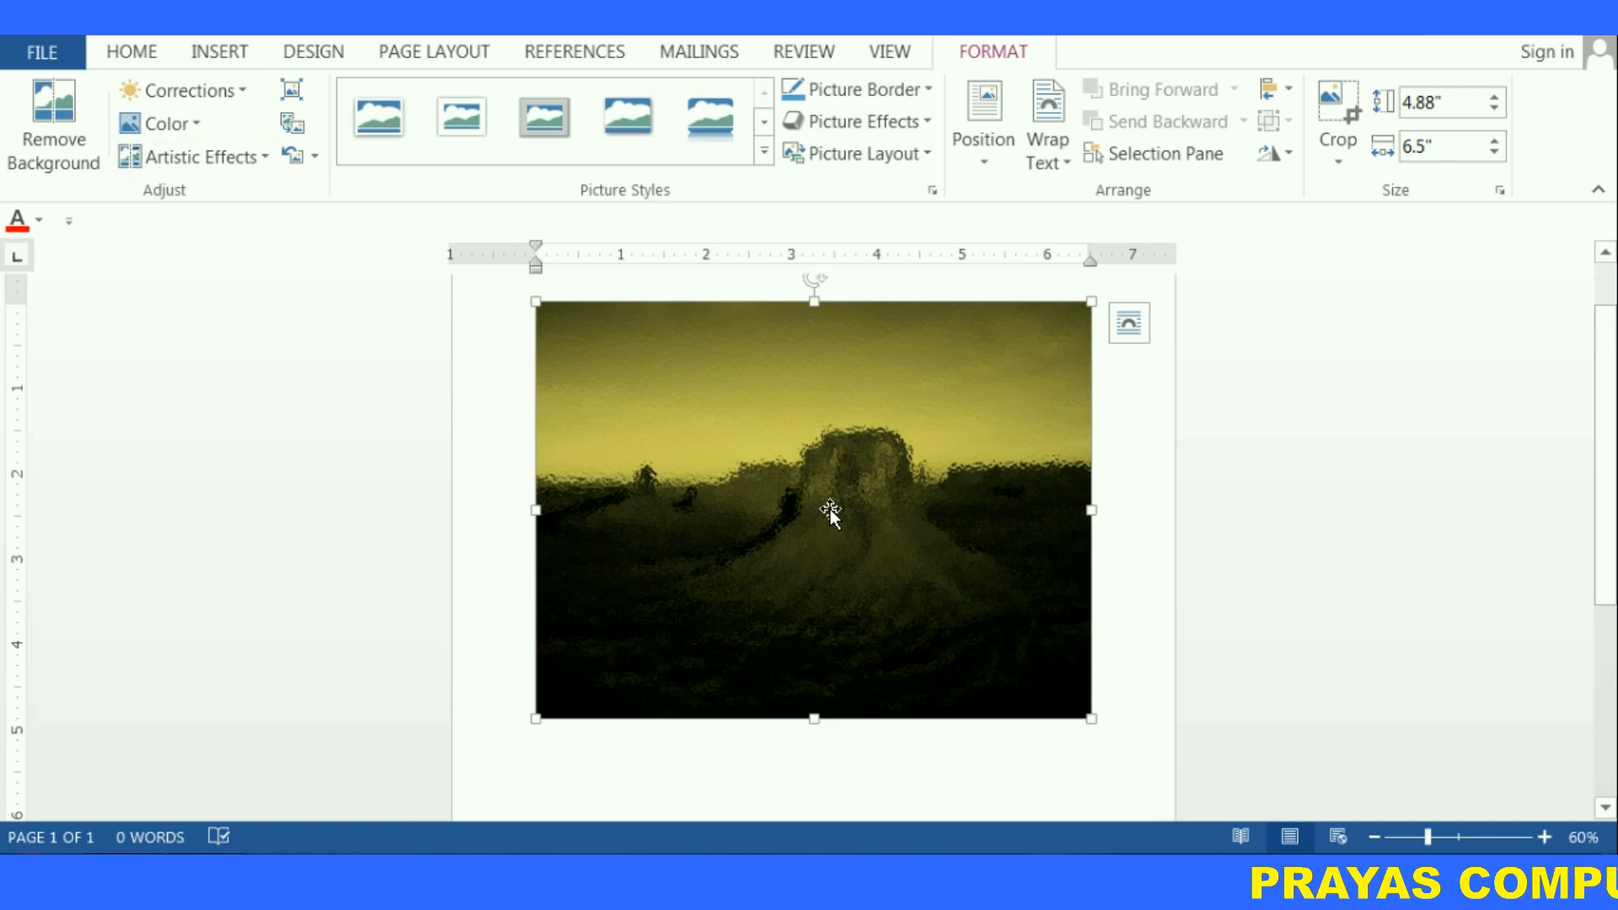
Reset the picture to discard all of its formatting changes
left_click(293, 156)
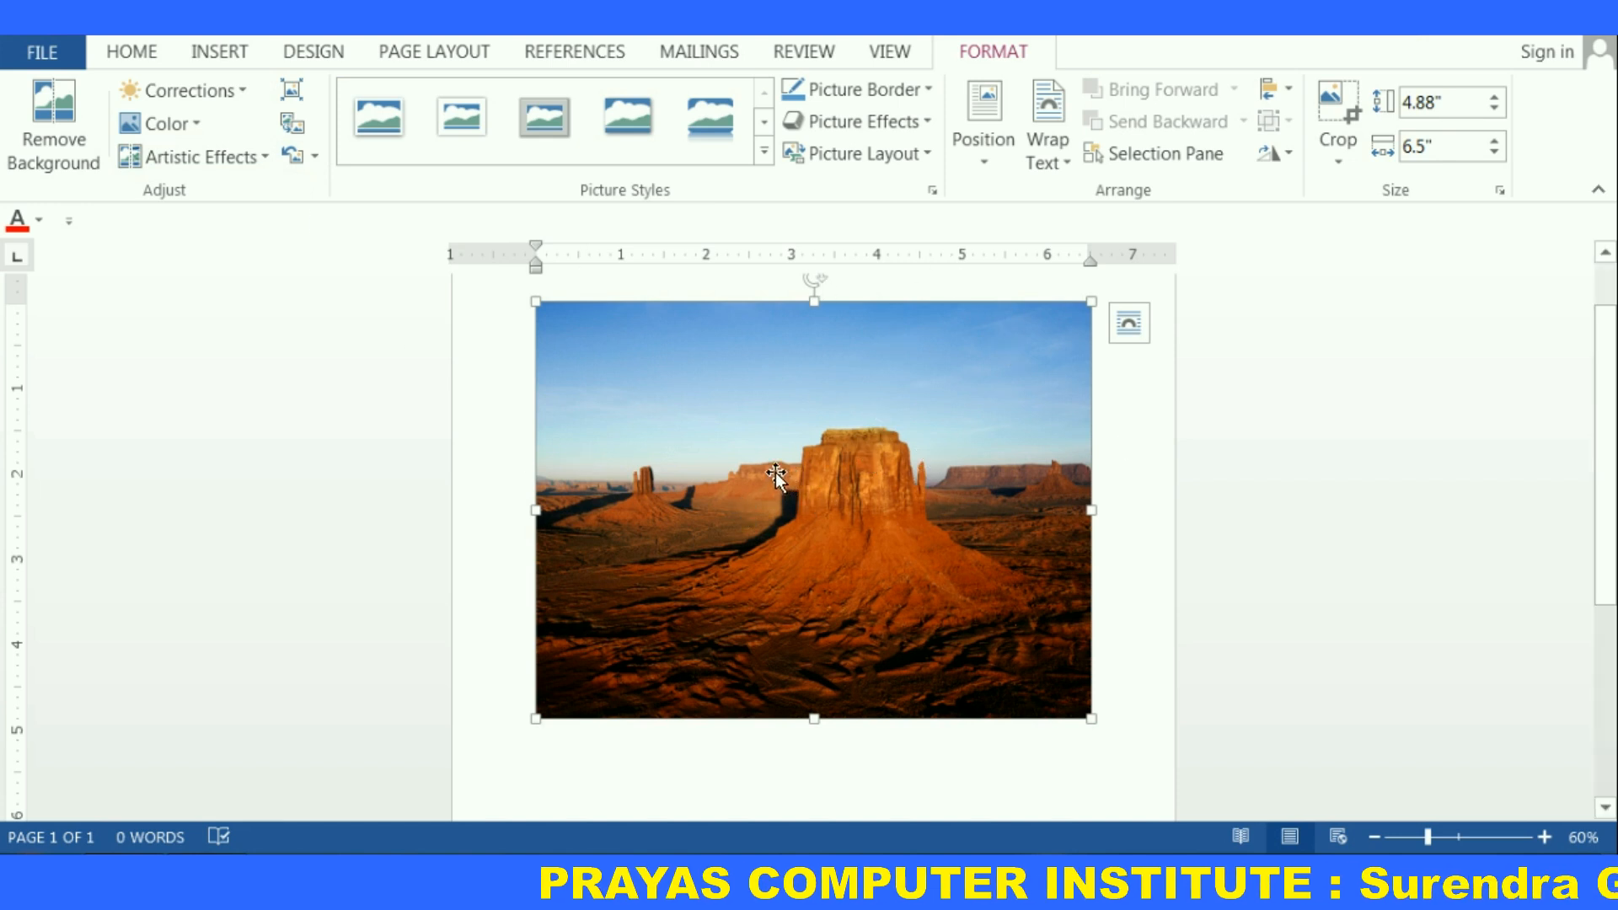
left_click_drag(775, 472, 833, 493)
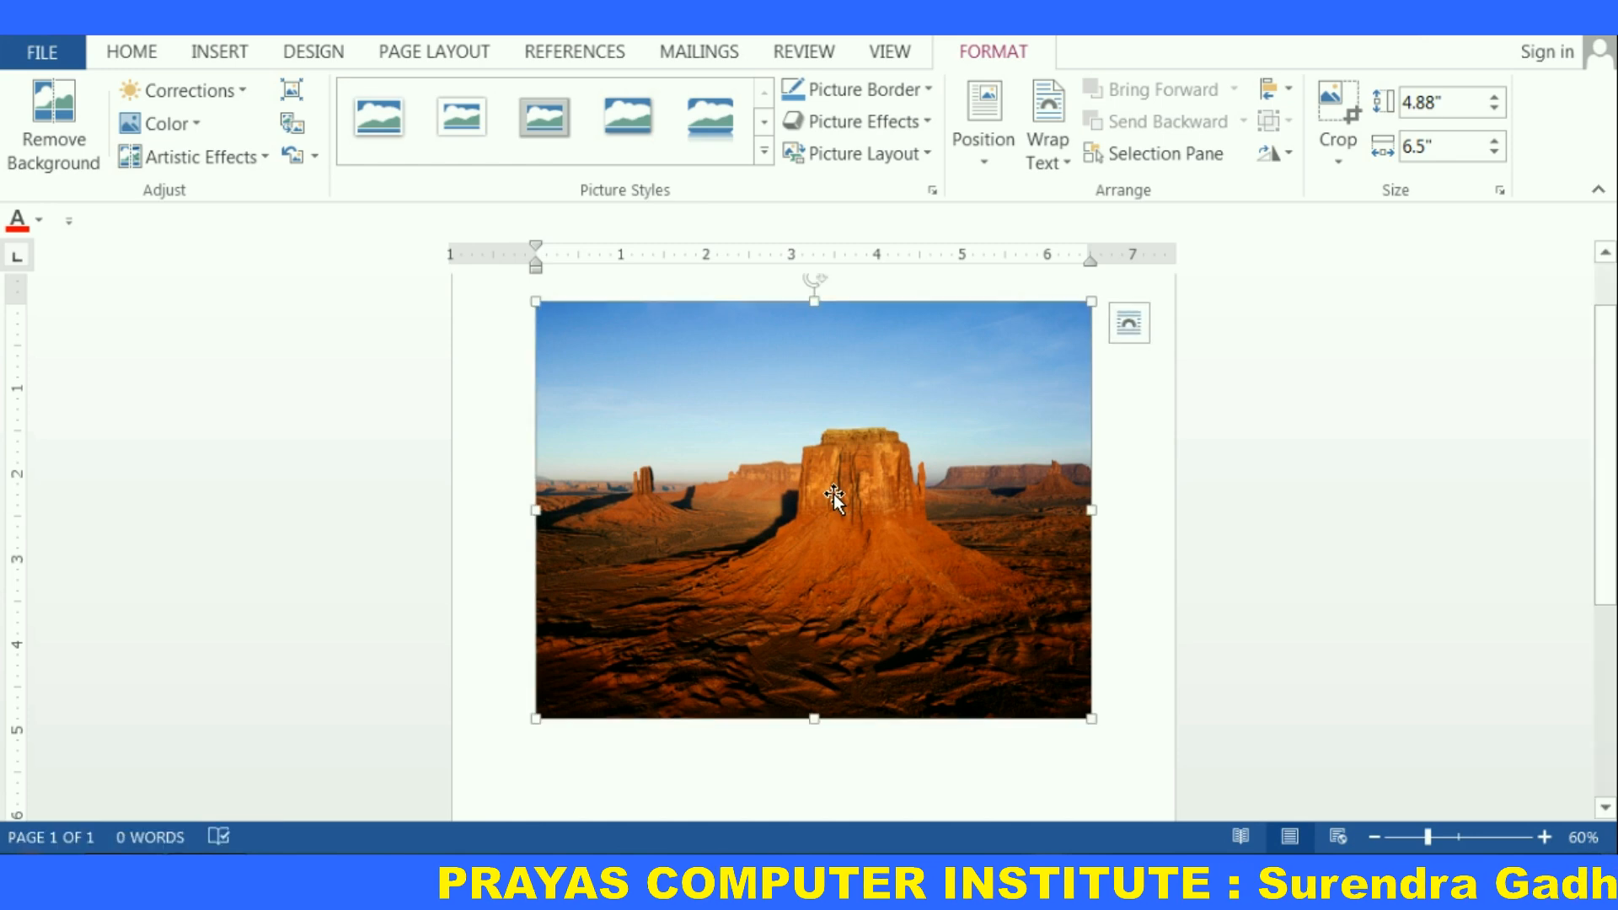
scroll(832, 496, "up", 2, "ctrl")
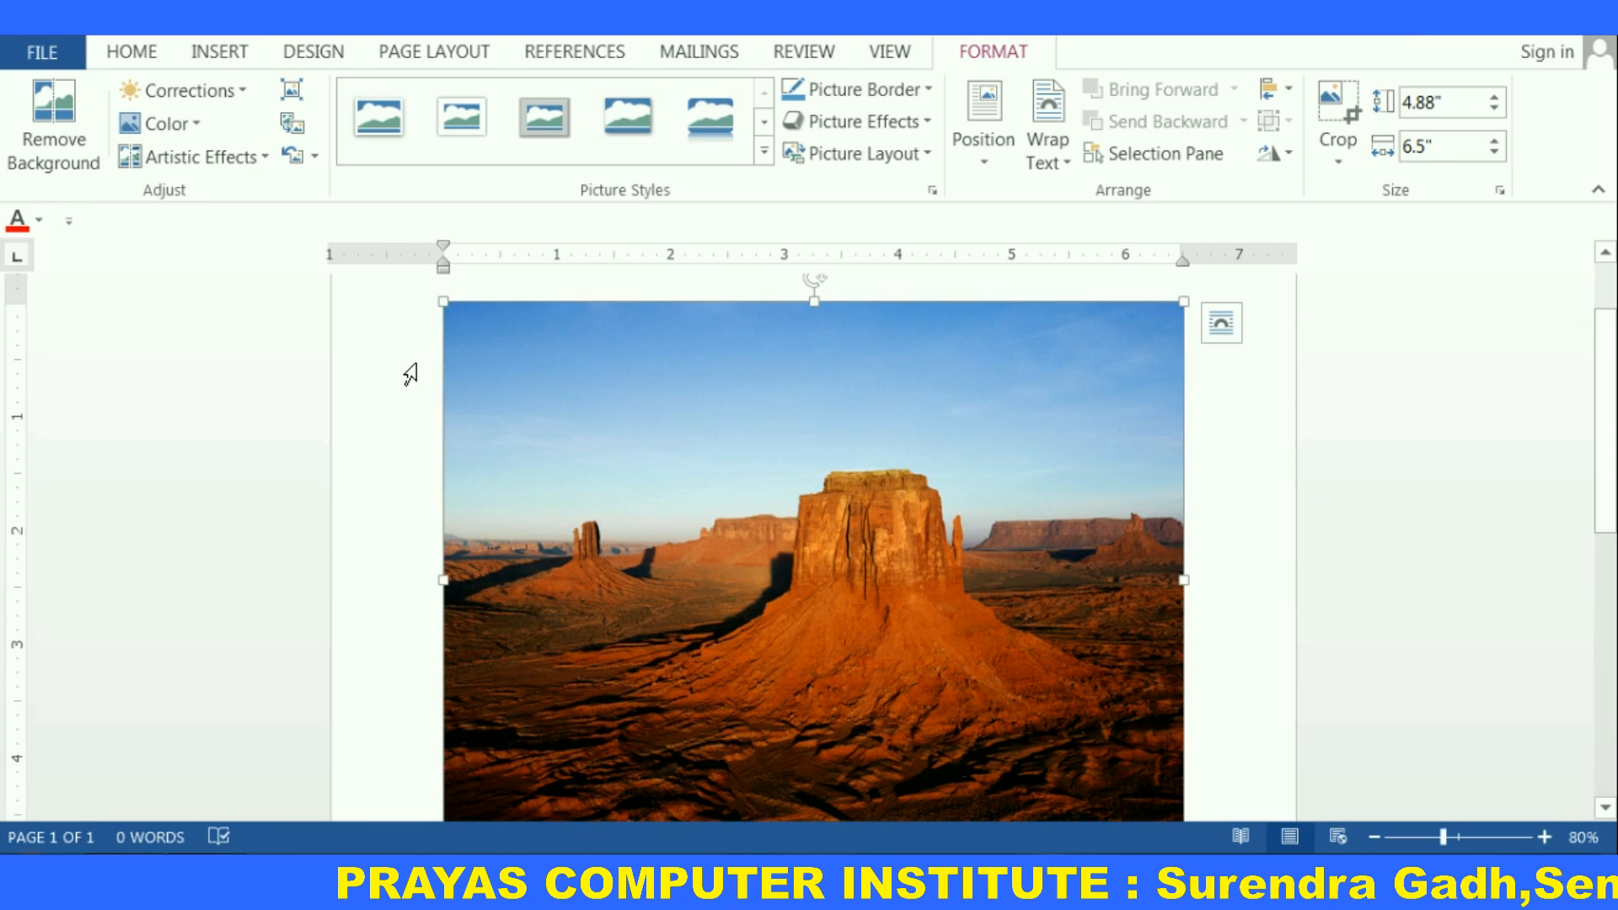
Change the picture to the Tulips sample picture
left_click(294, 133)
left_click(698, 578)
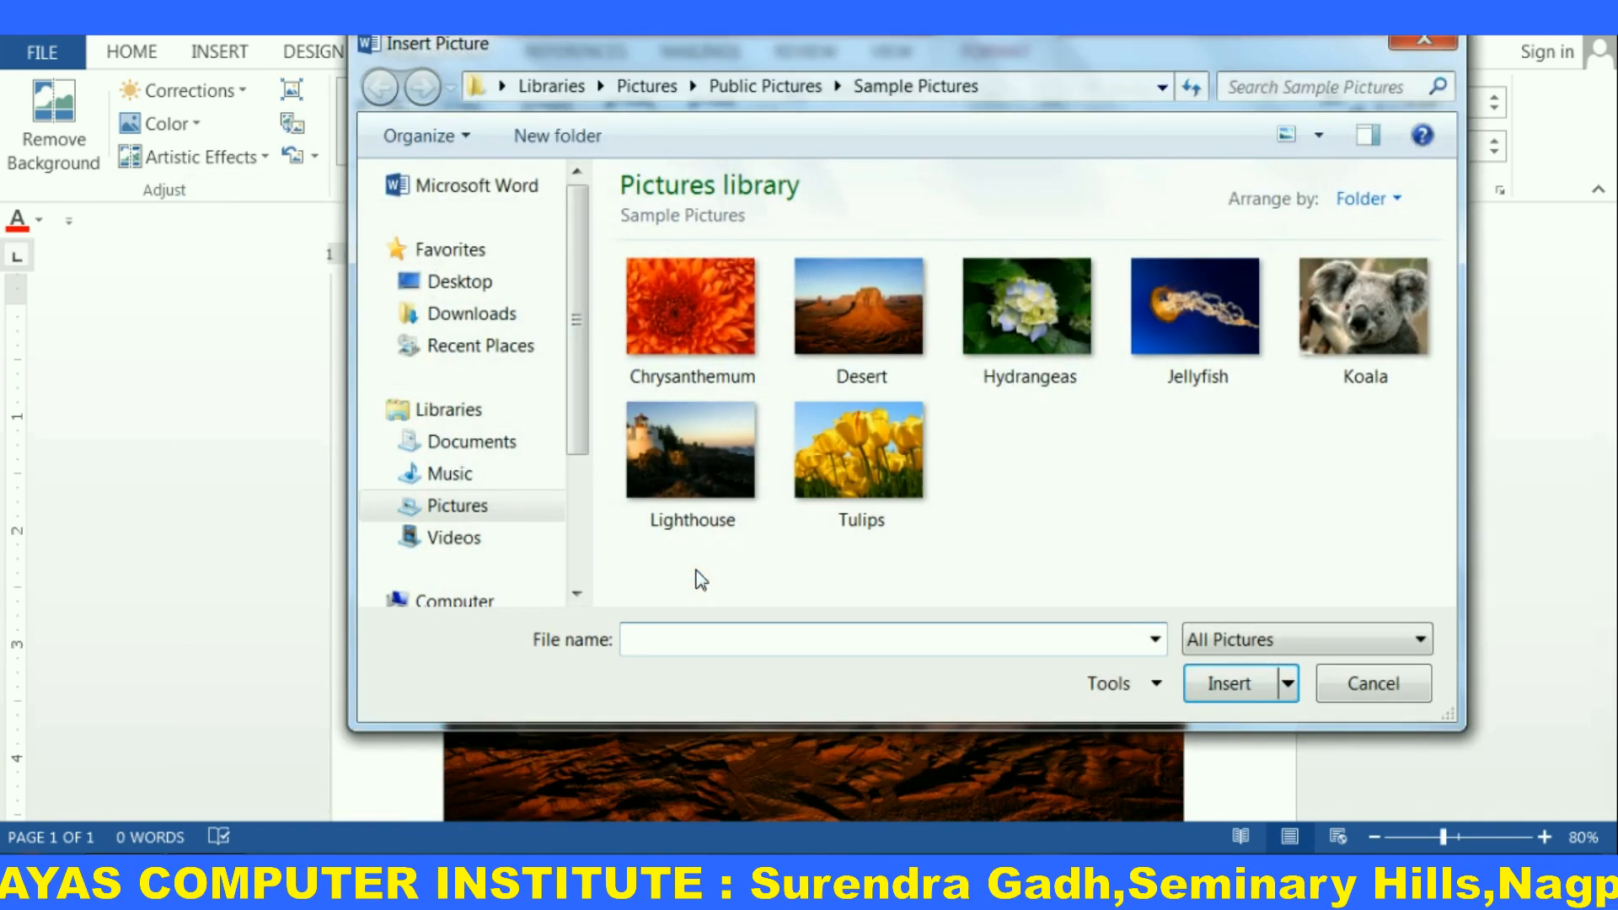
left_click(859, 459)
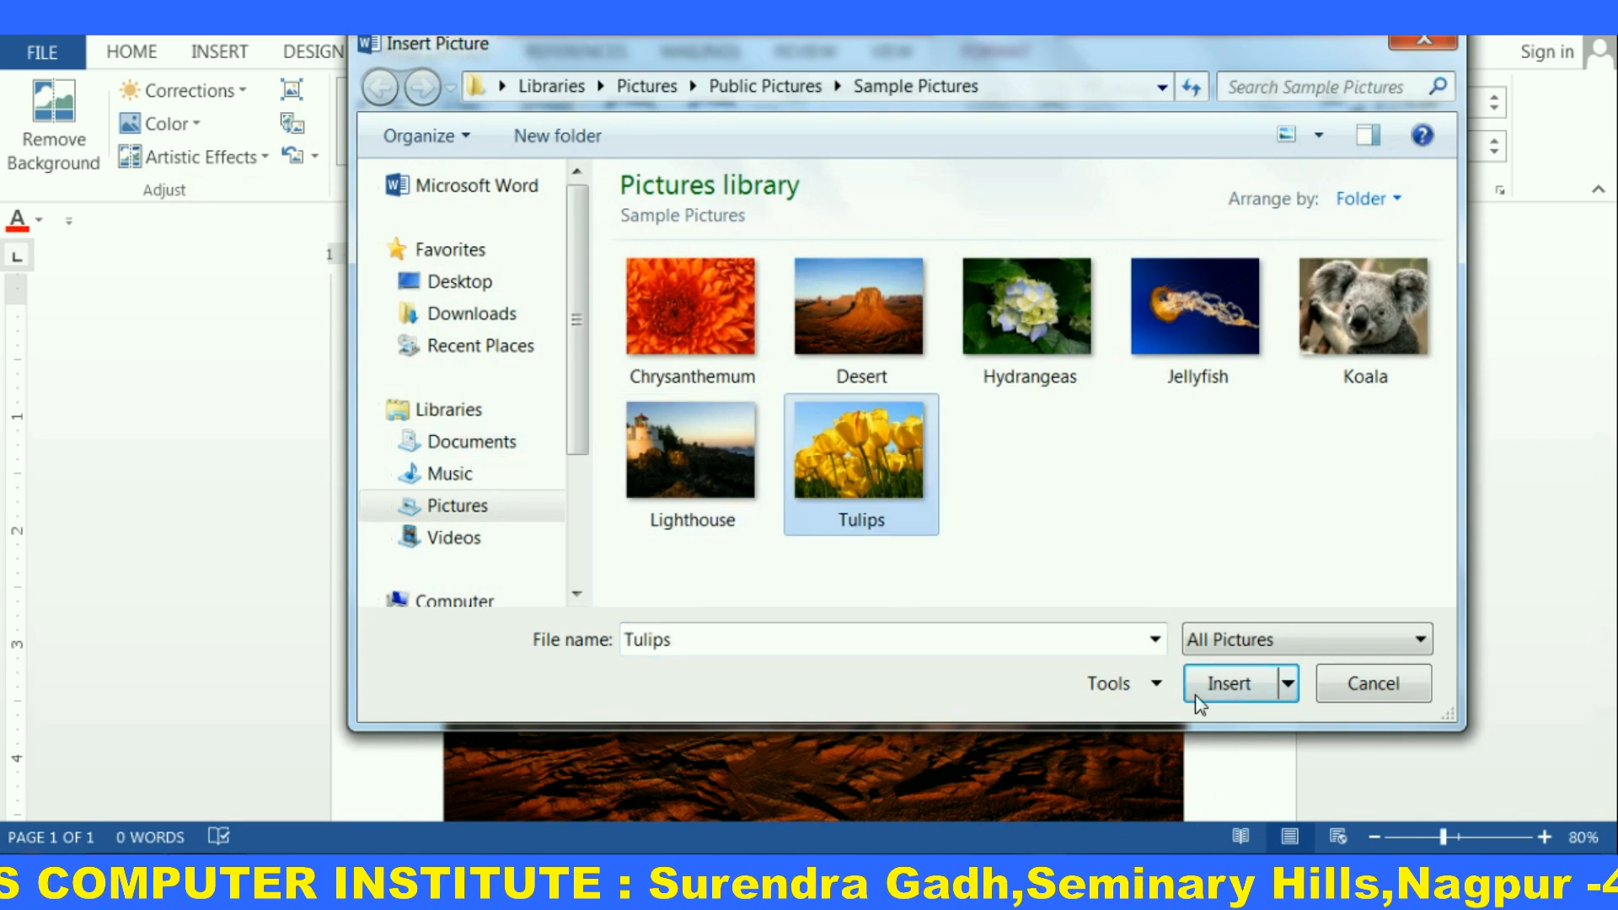
left_click(1218, 686)
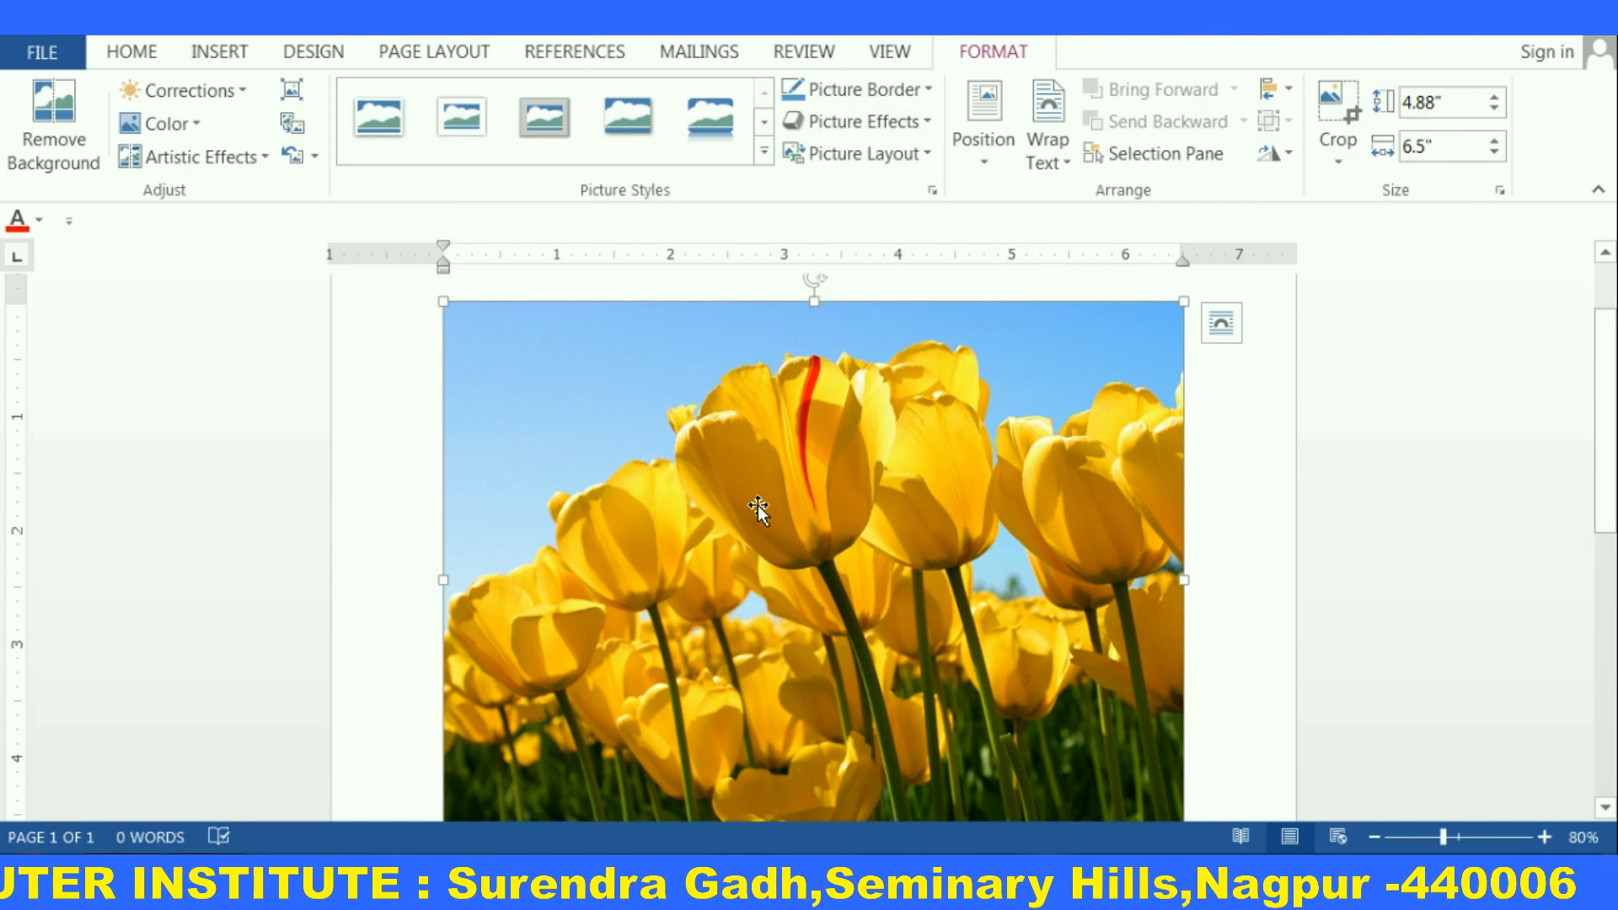
Apply a black compound frame picture style to the tulips picture
scroll(831, 467, "down", 1)
scroll(830, 467, "up", 1)
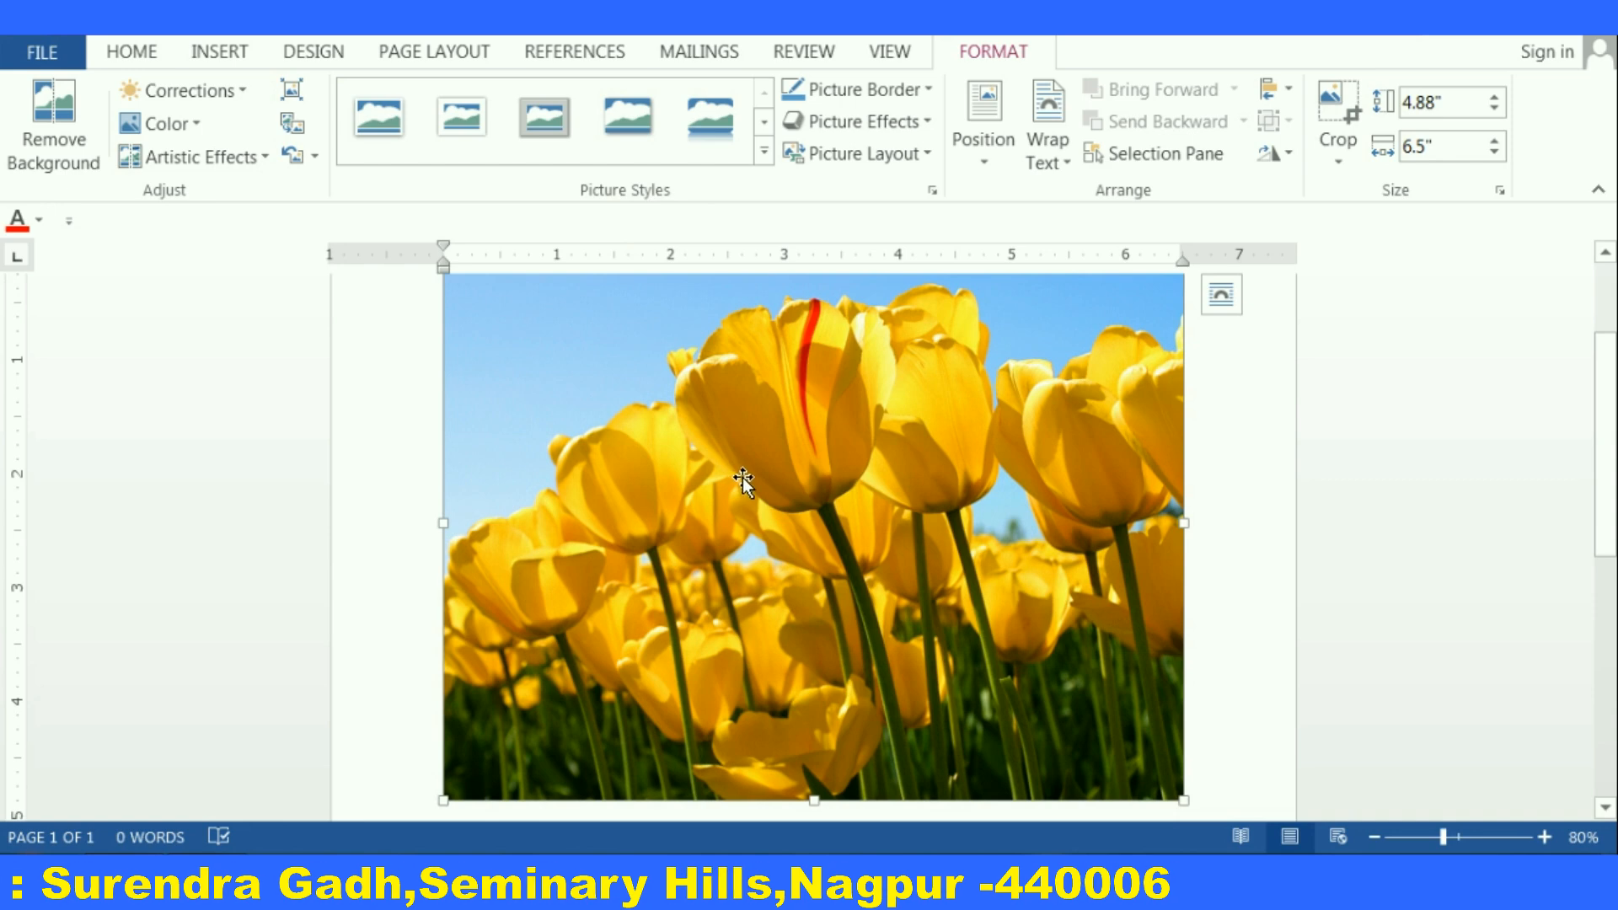
scroll(745, 477, "down", 1)
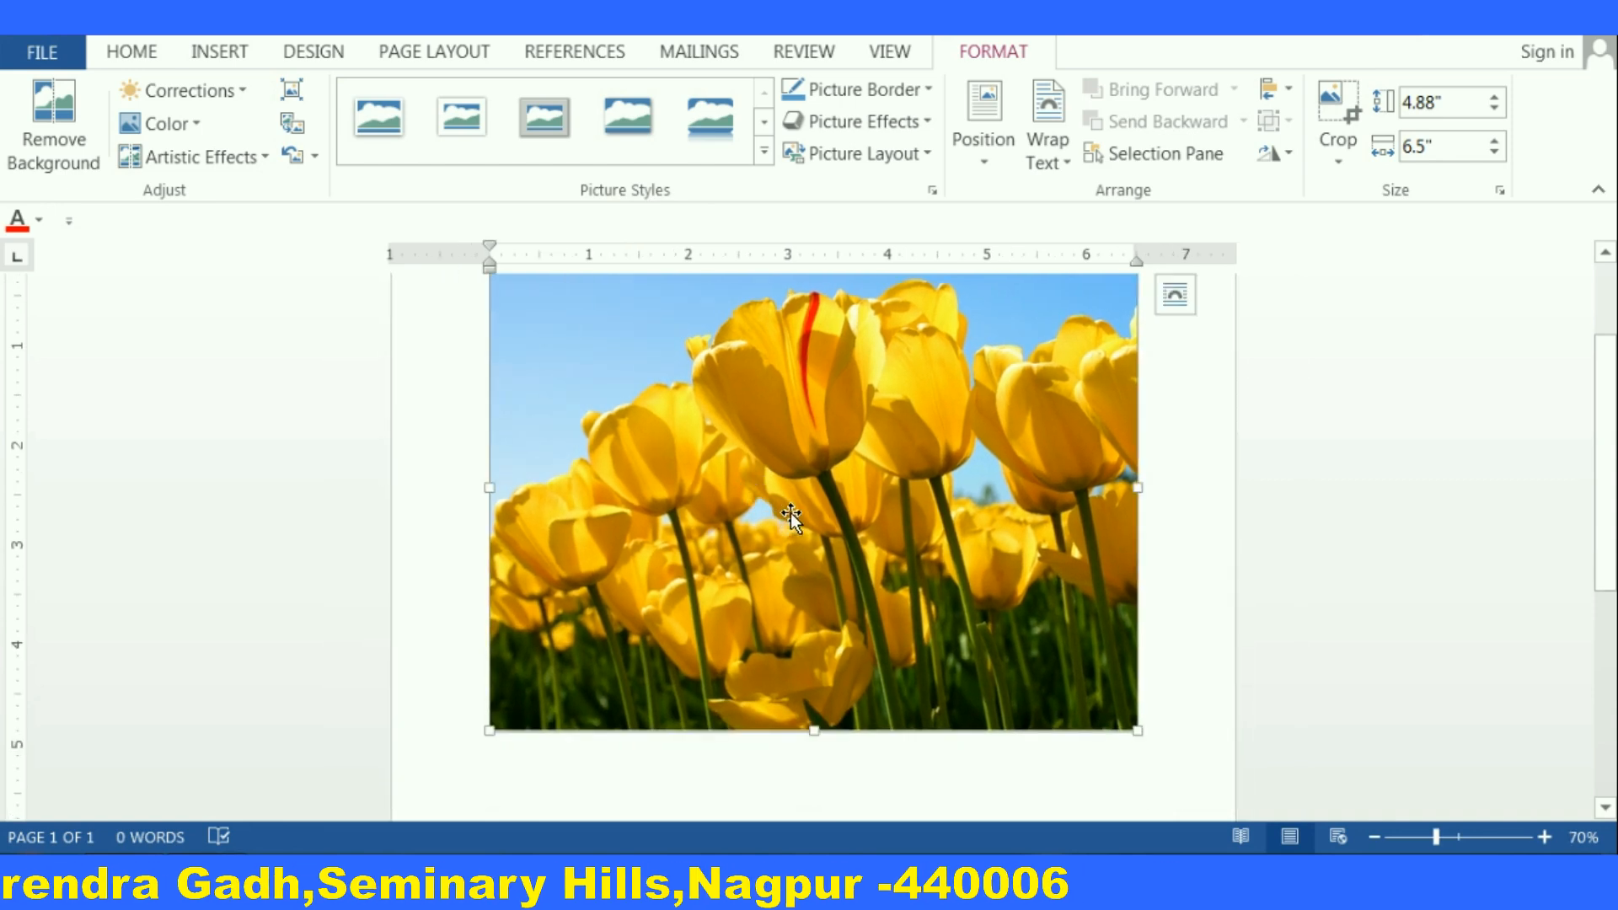
scroll(790, 512, "up", 1)
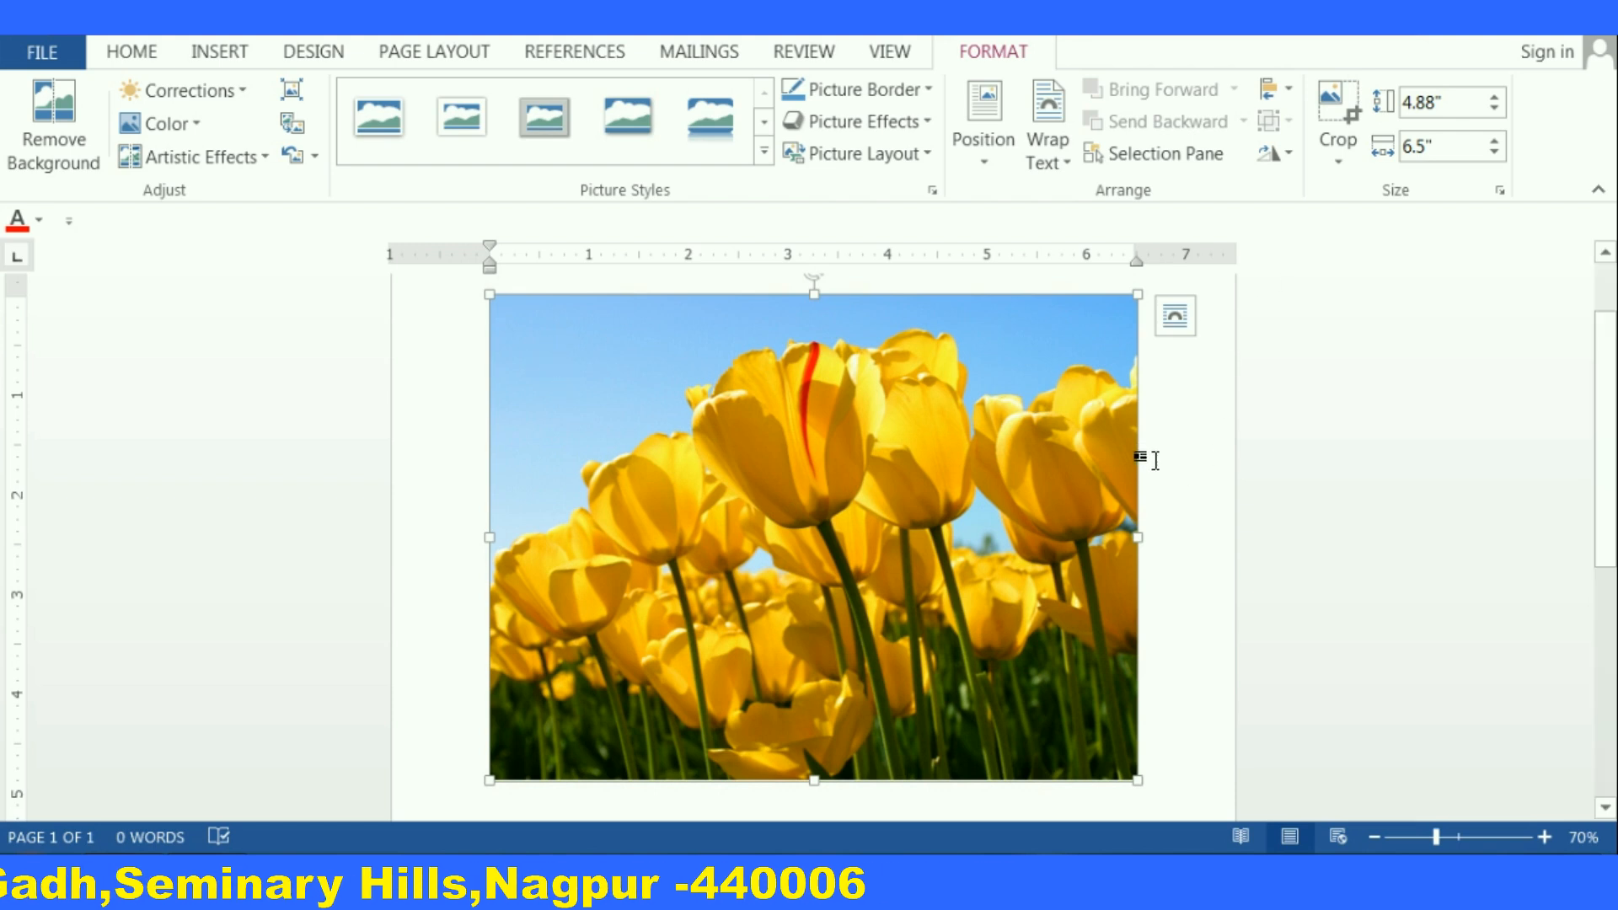
left_click(763, 154)
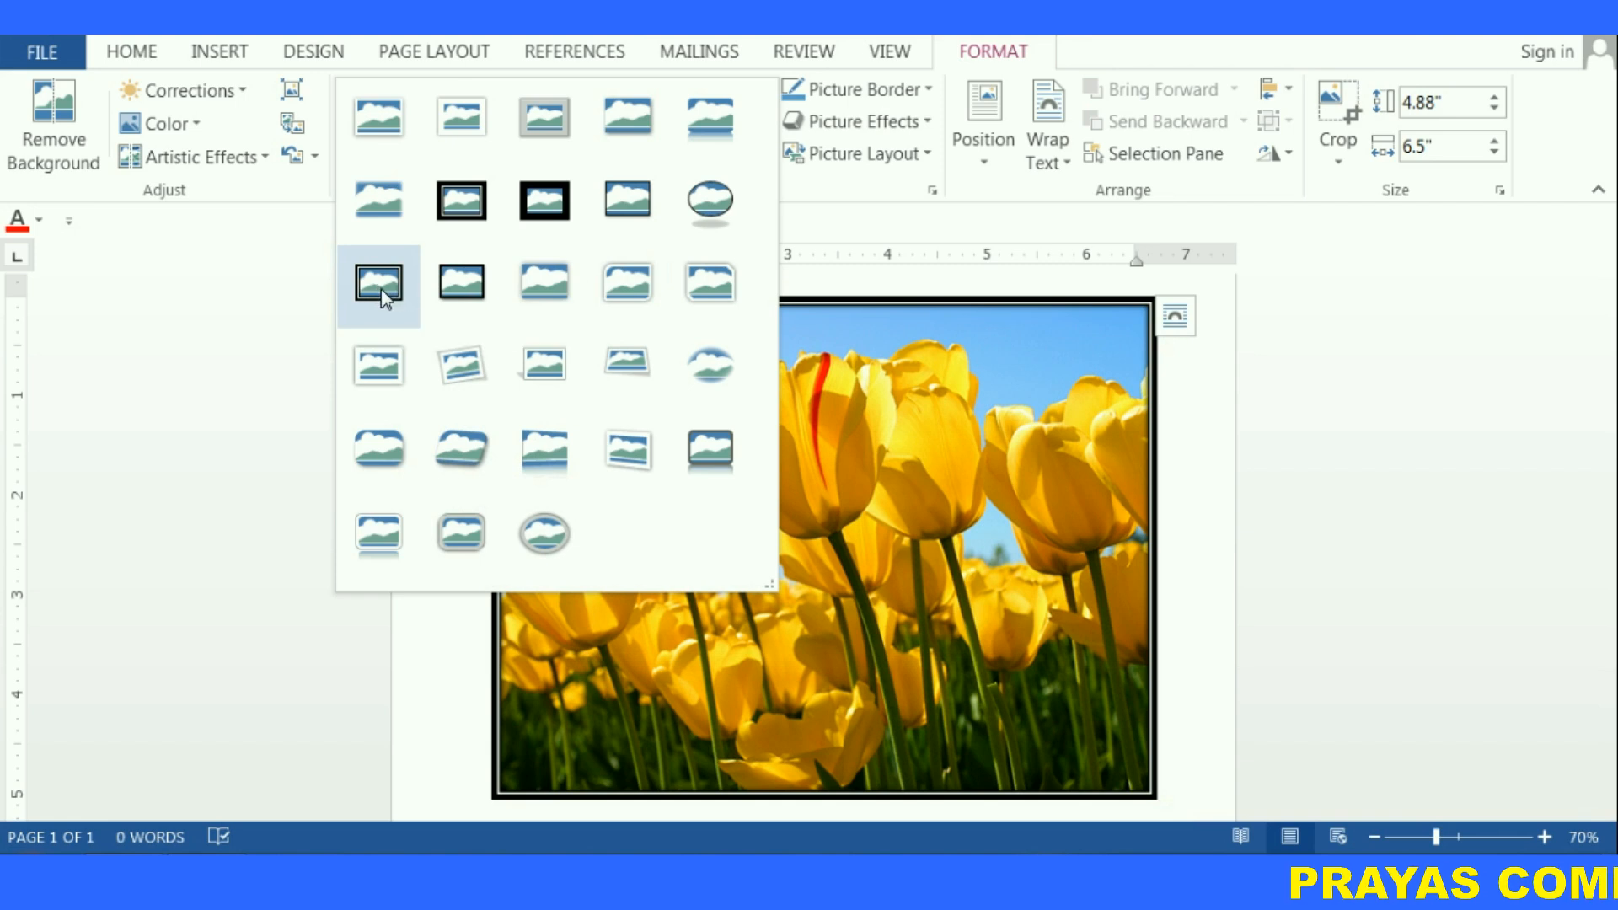
left_click(379, 285)
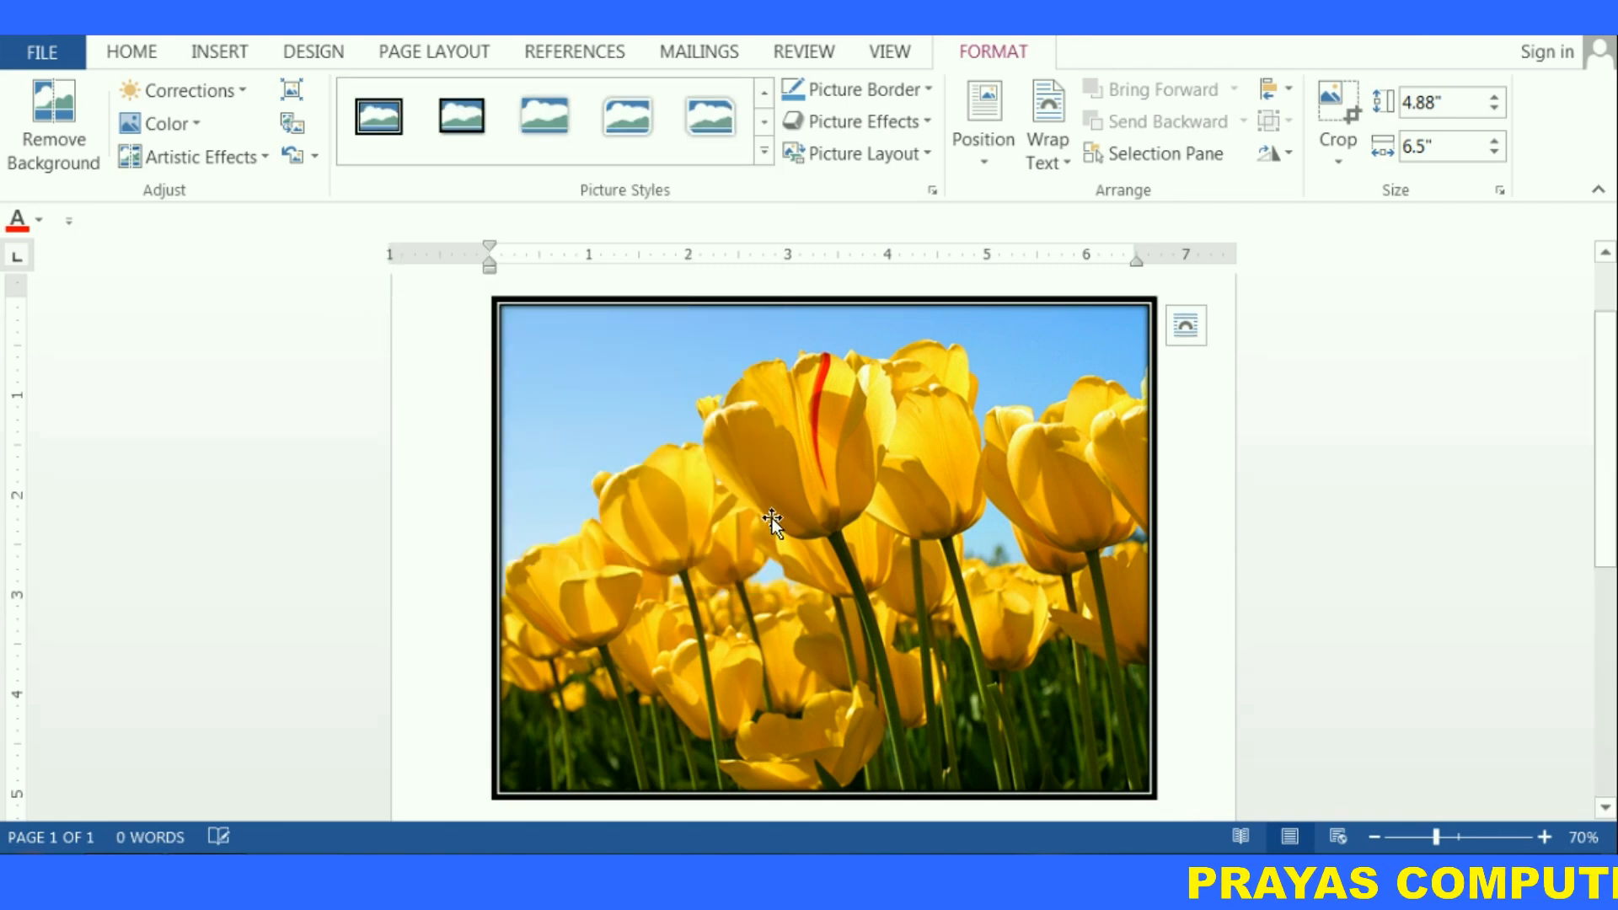
Set the picture border colour to green
scroll(771, 512, "down", 2)
scroll(771, 513, "up", 2)
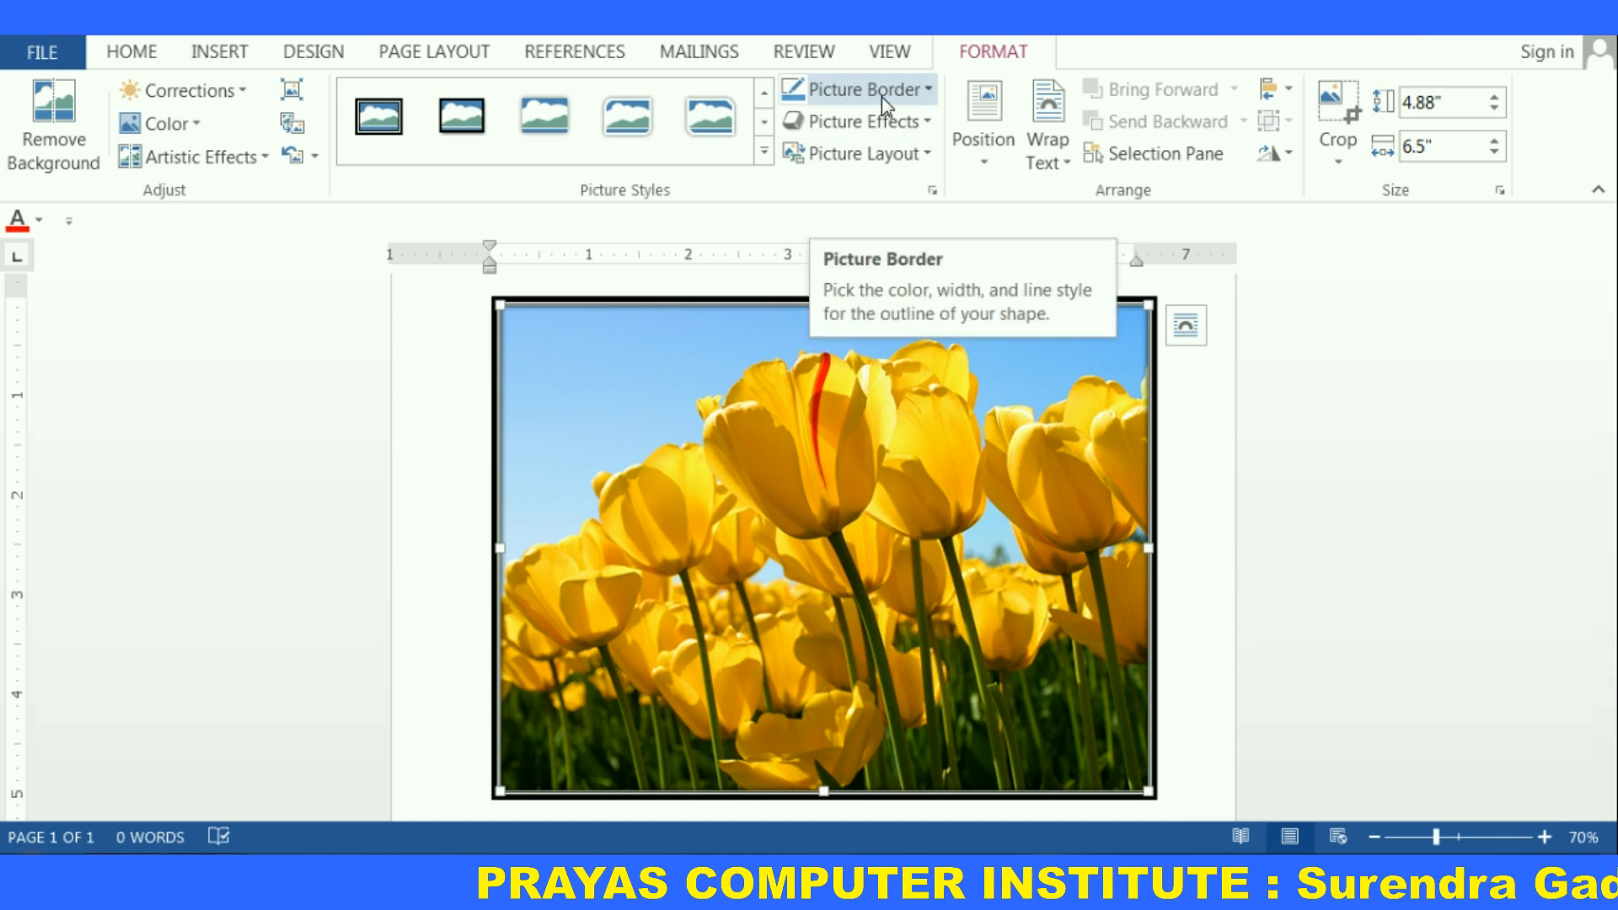
left_click(928, 91)
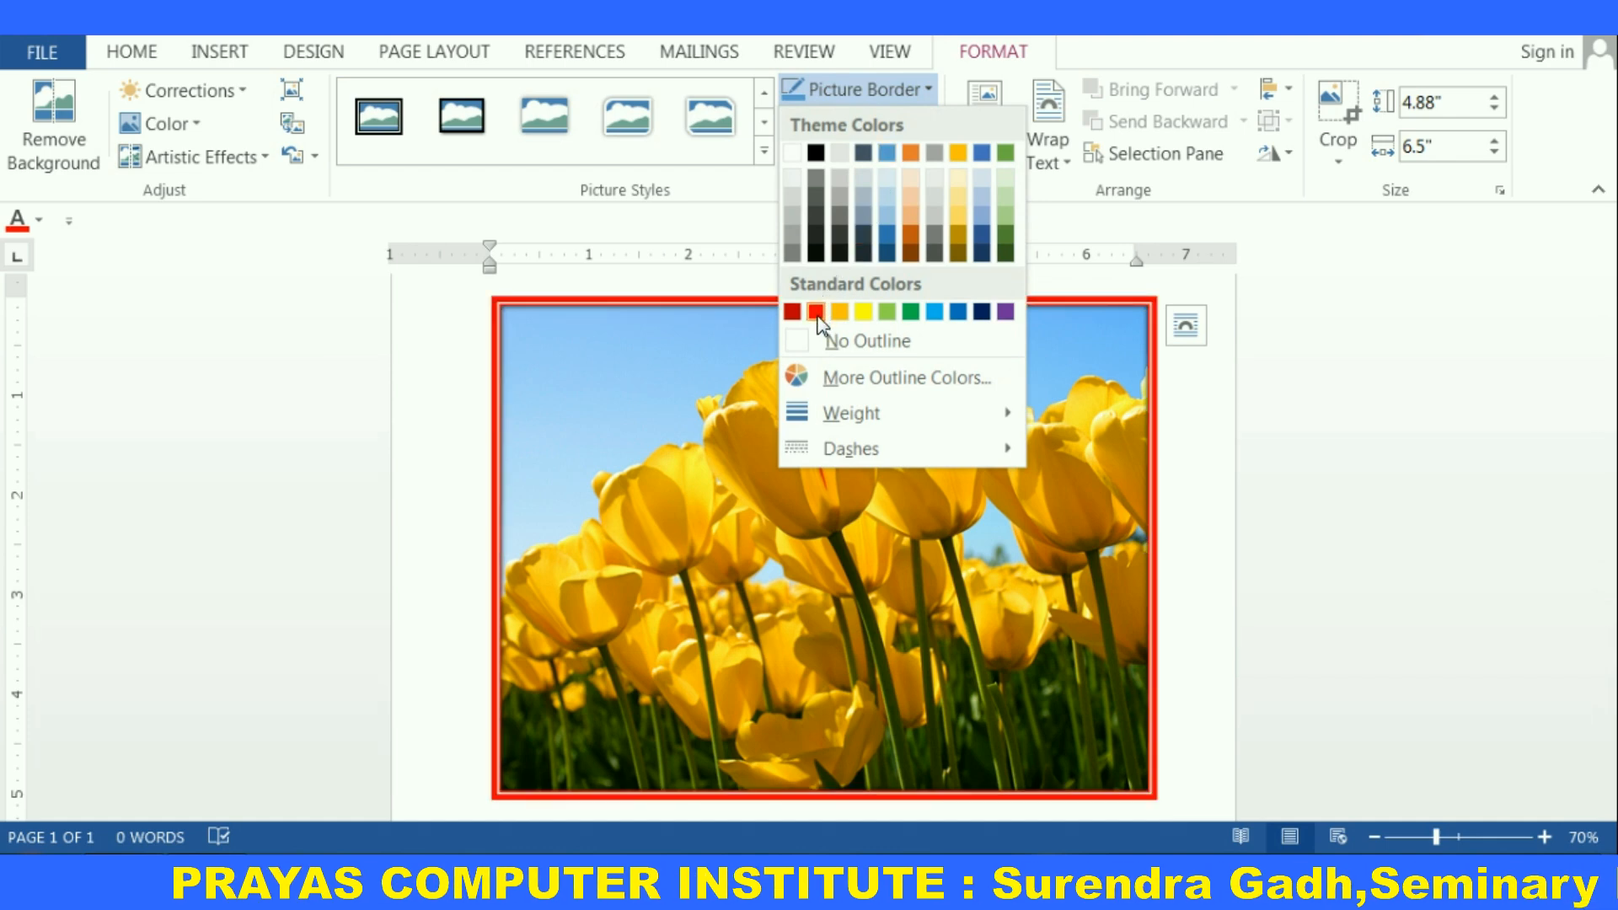
left_click(909, 319)
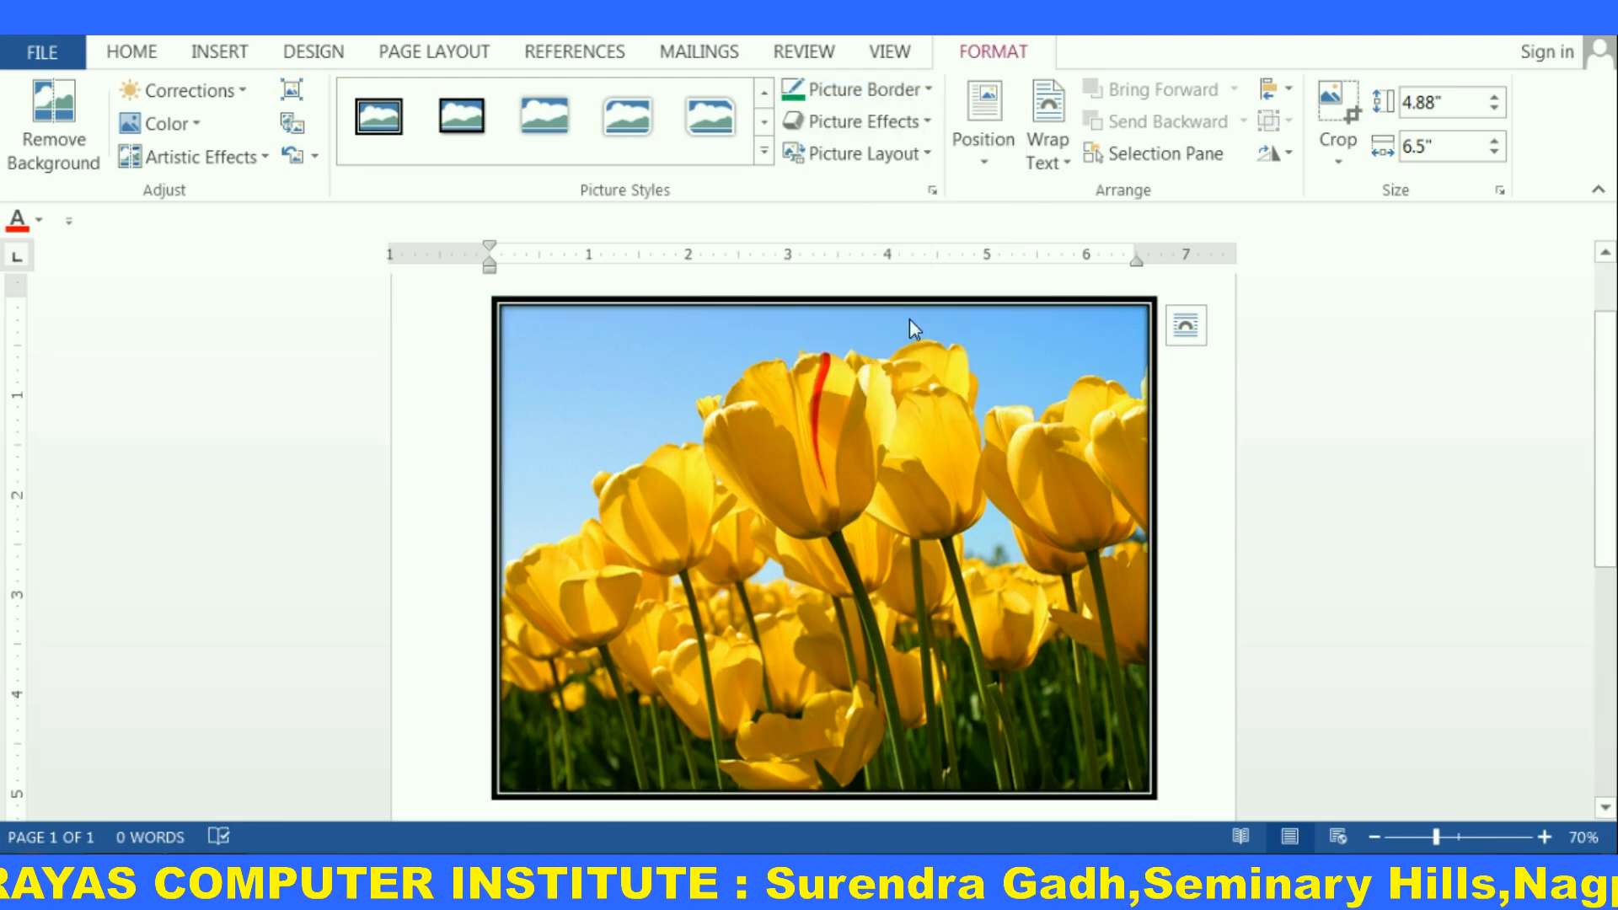
Open the picture border's line options in the Format Picture pane
left_click(929, 90)
mouse_move(854, 413)
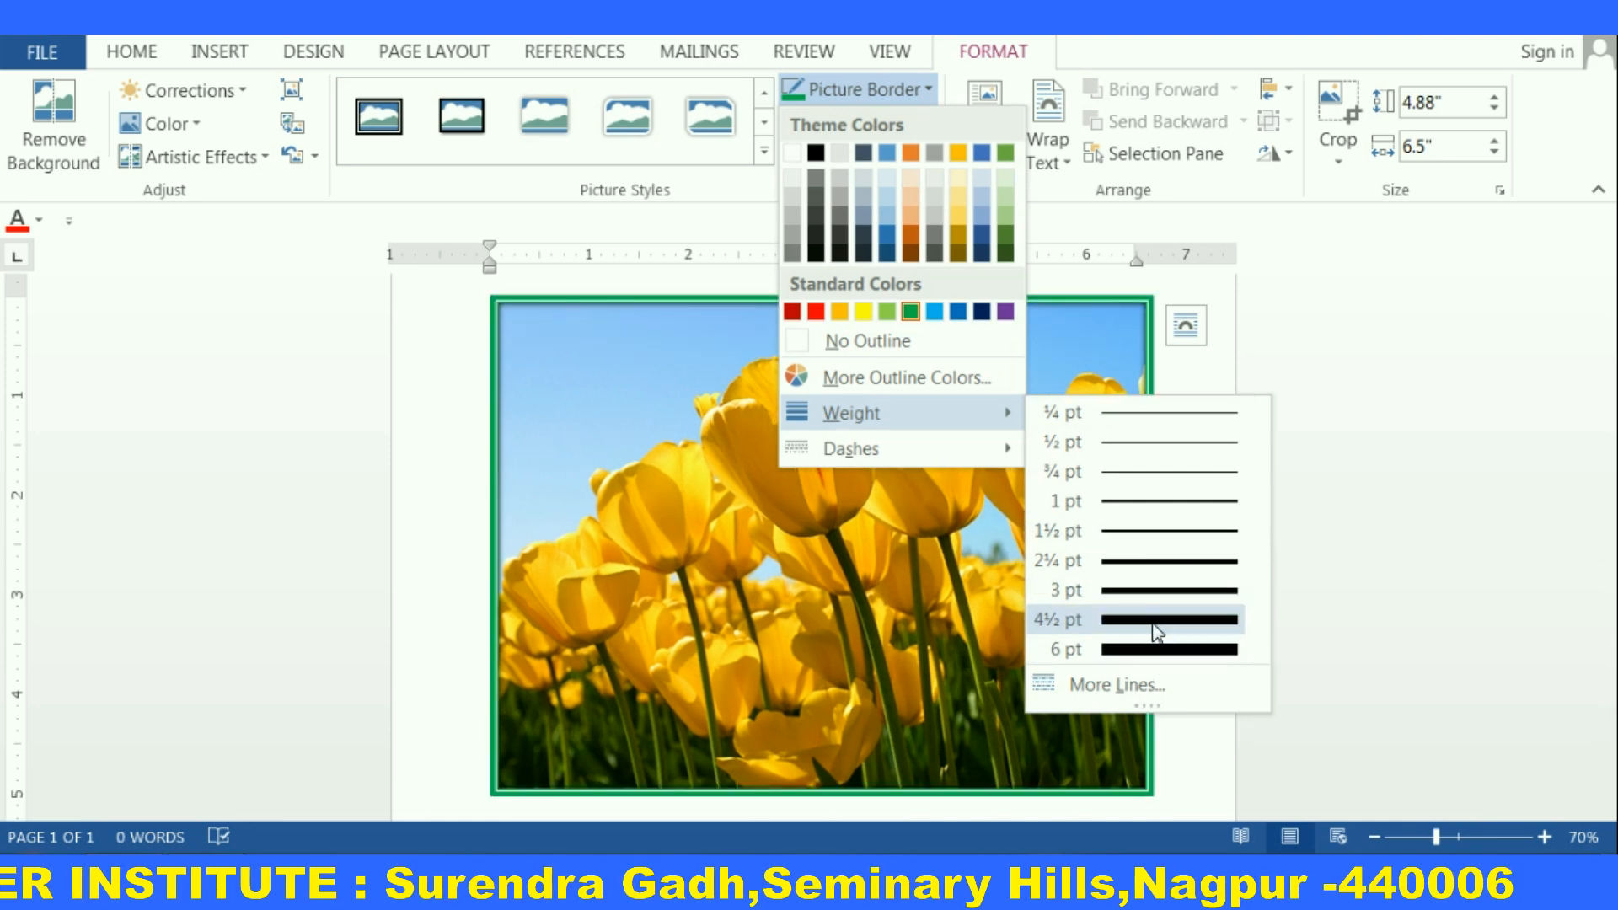
left_click(1139, 685)
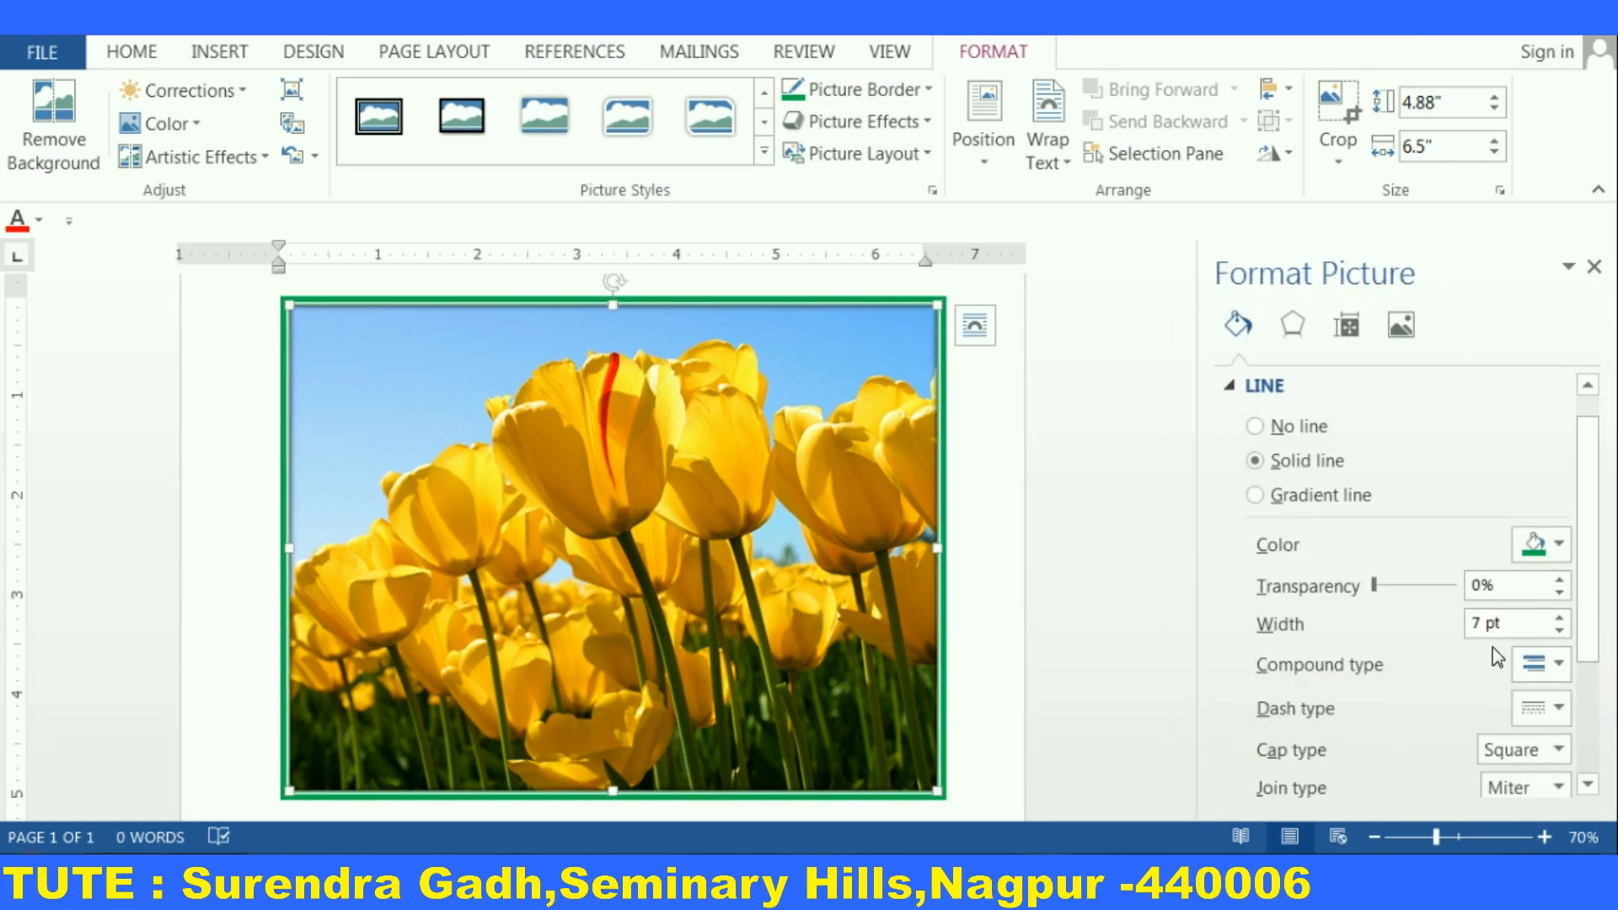
left_click(1551, 664)
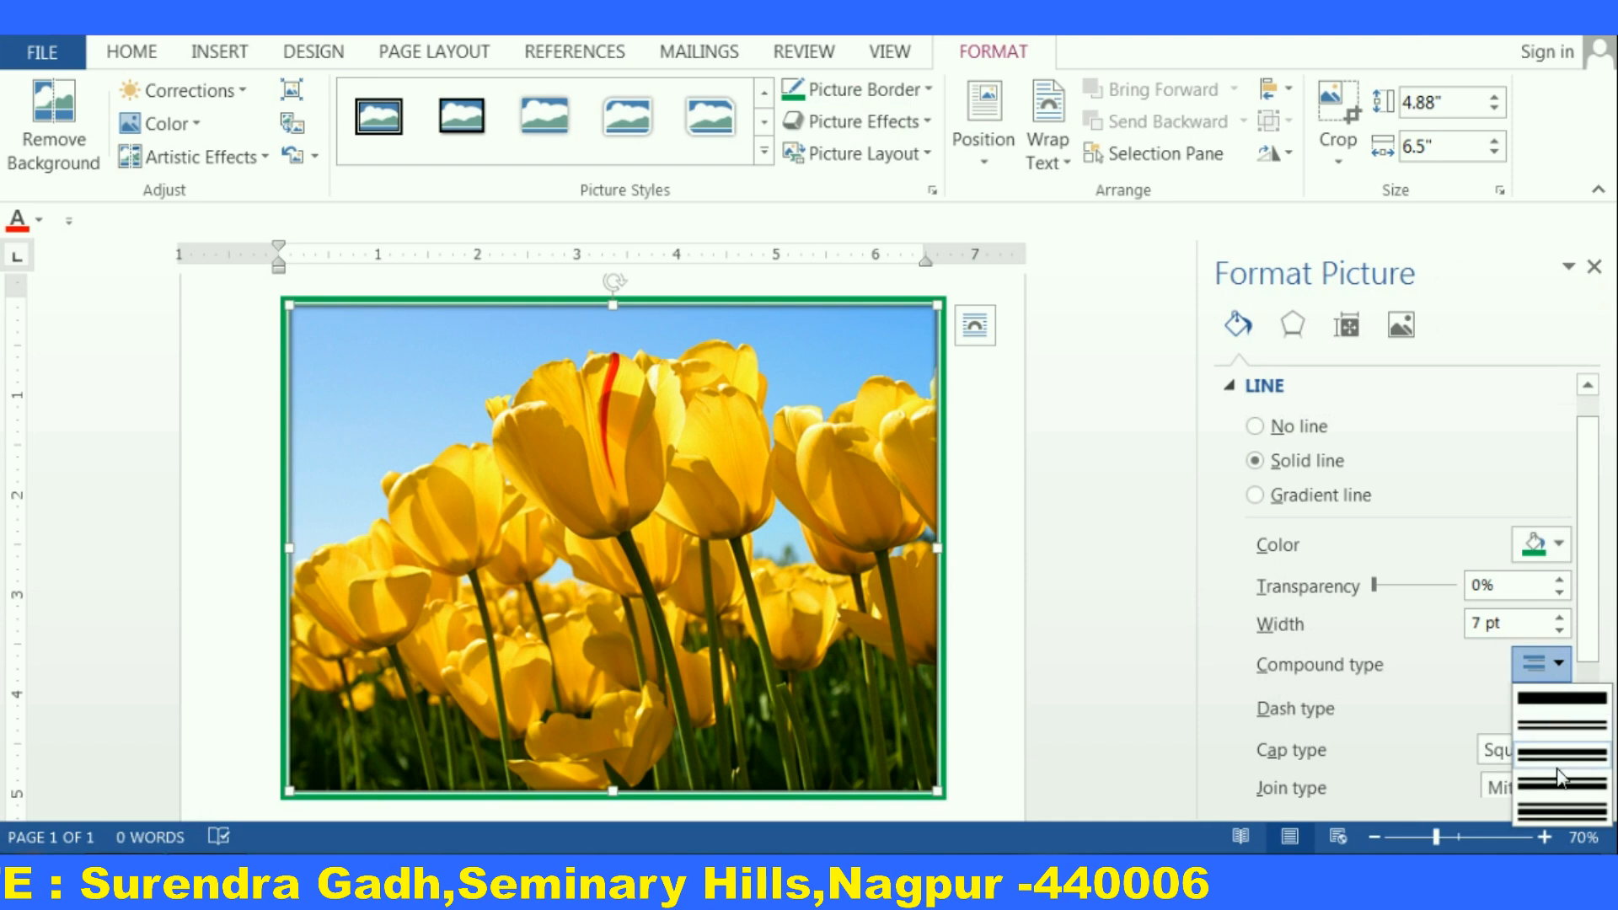
left_click(1582, 792)
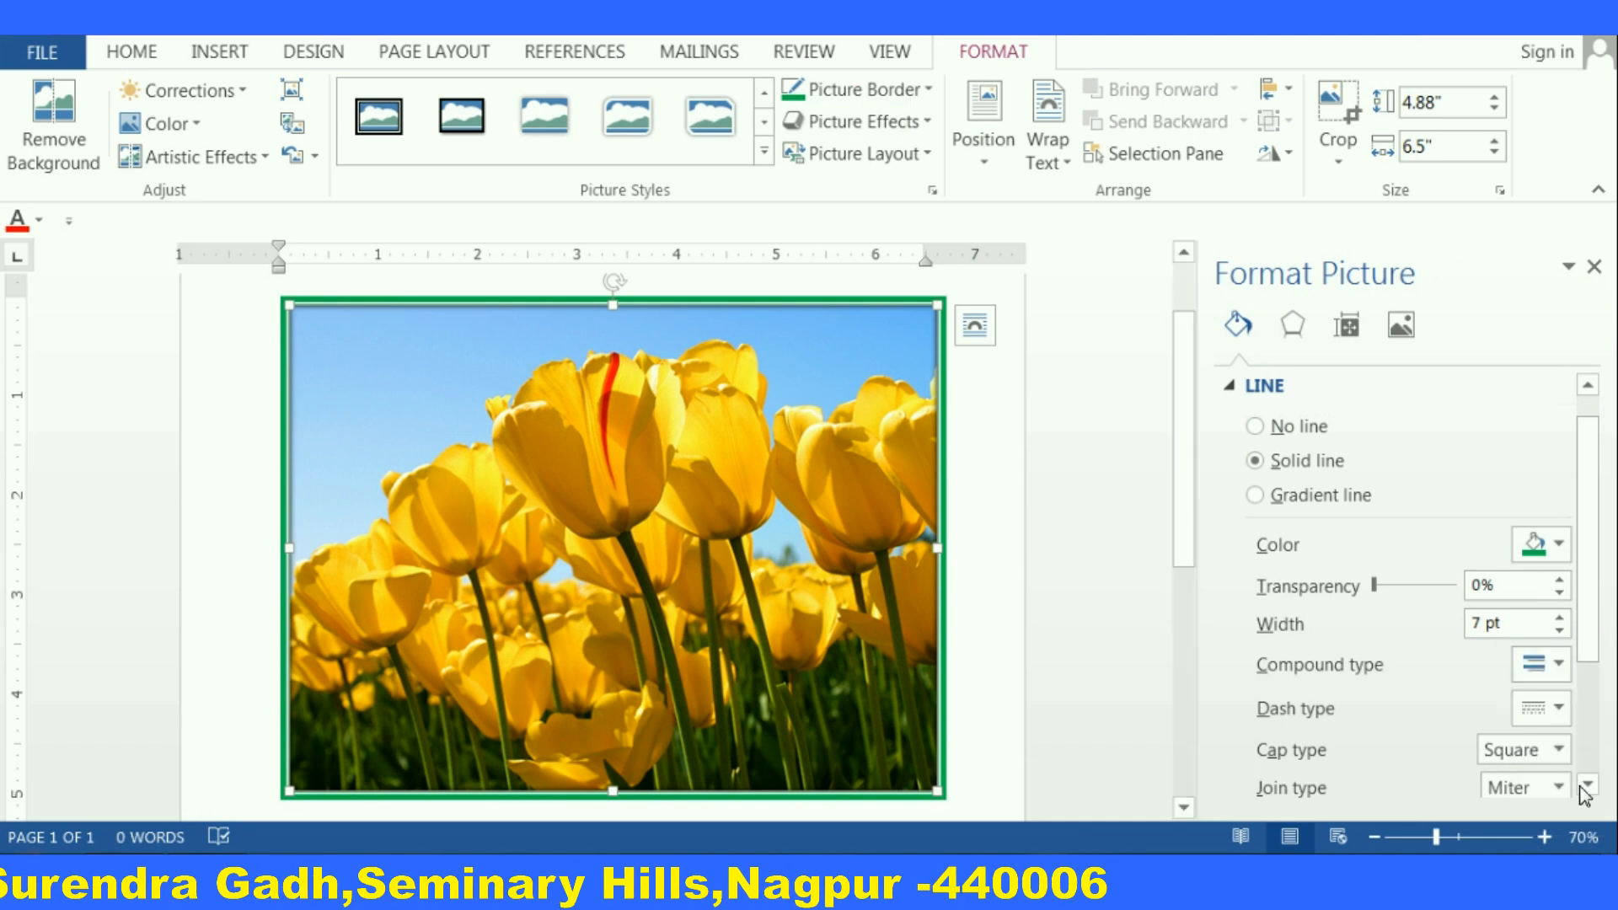
Set the border's compound type to Simple
scroll(1546, 645, "down", 3)
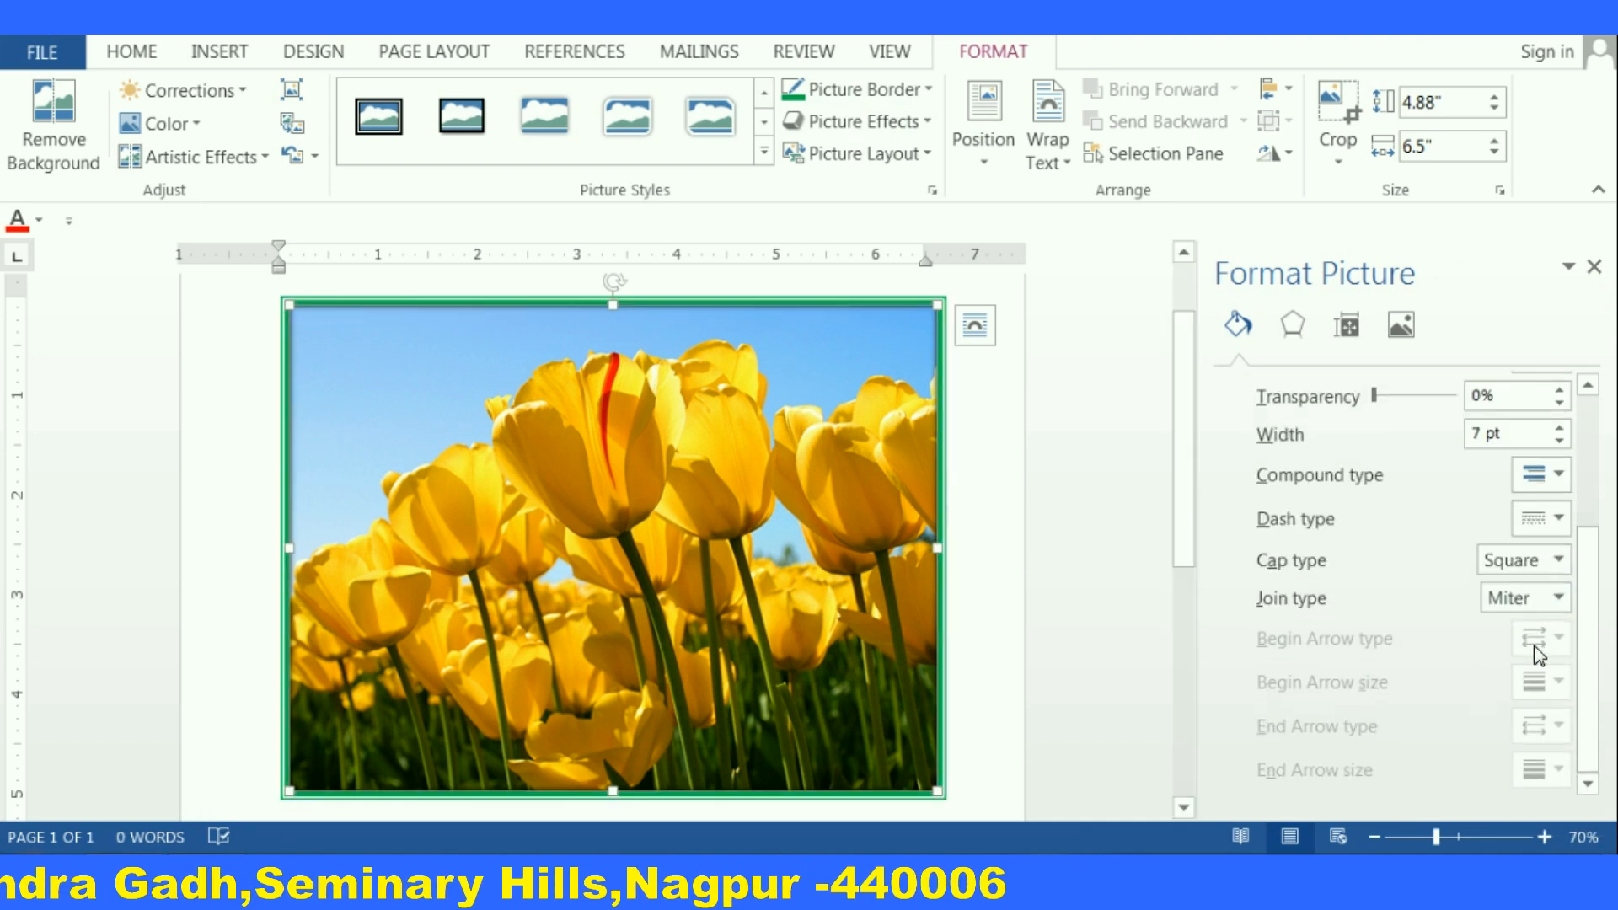
scroll(1532, 649, "up", 3)
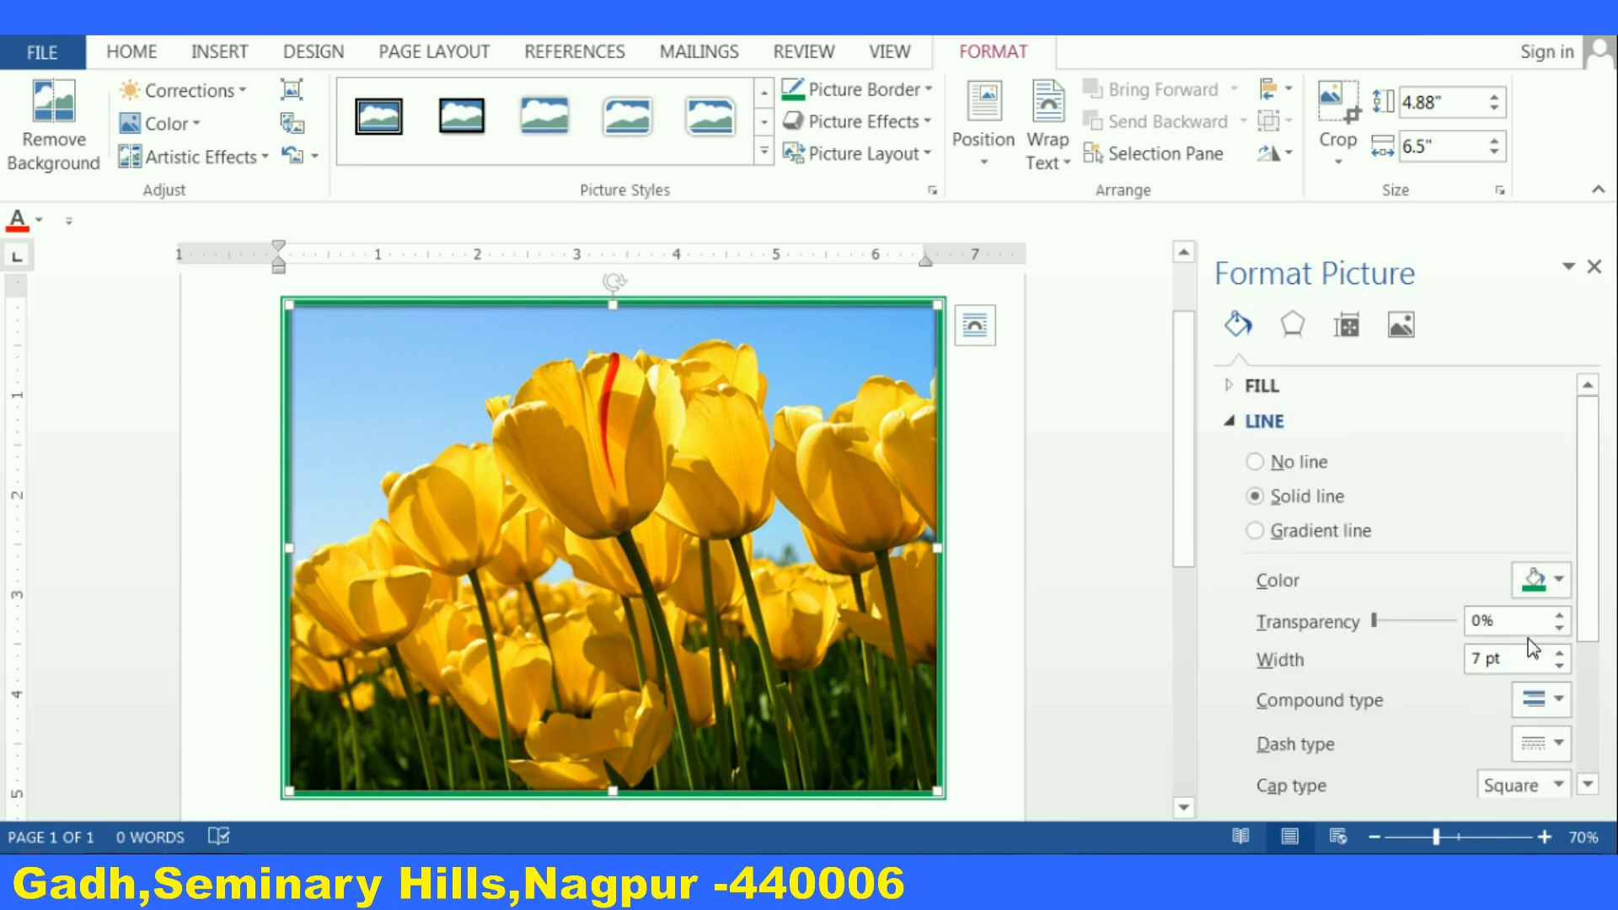
scroll(1531, 647, "down", 3)
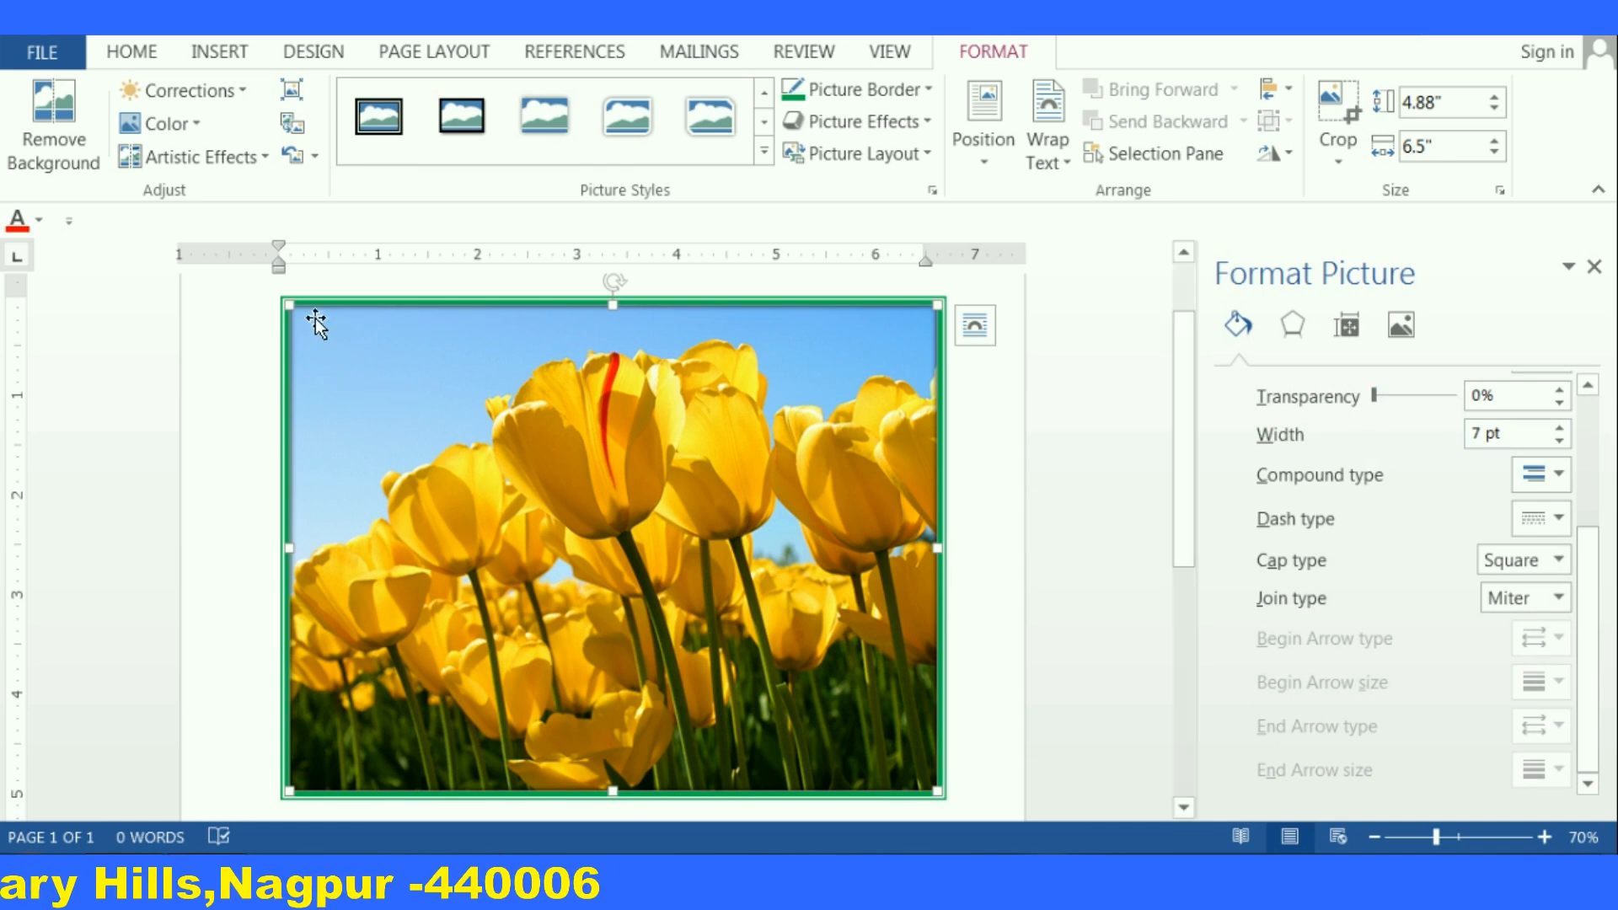
left_click(1559, 476)
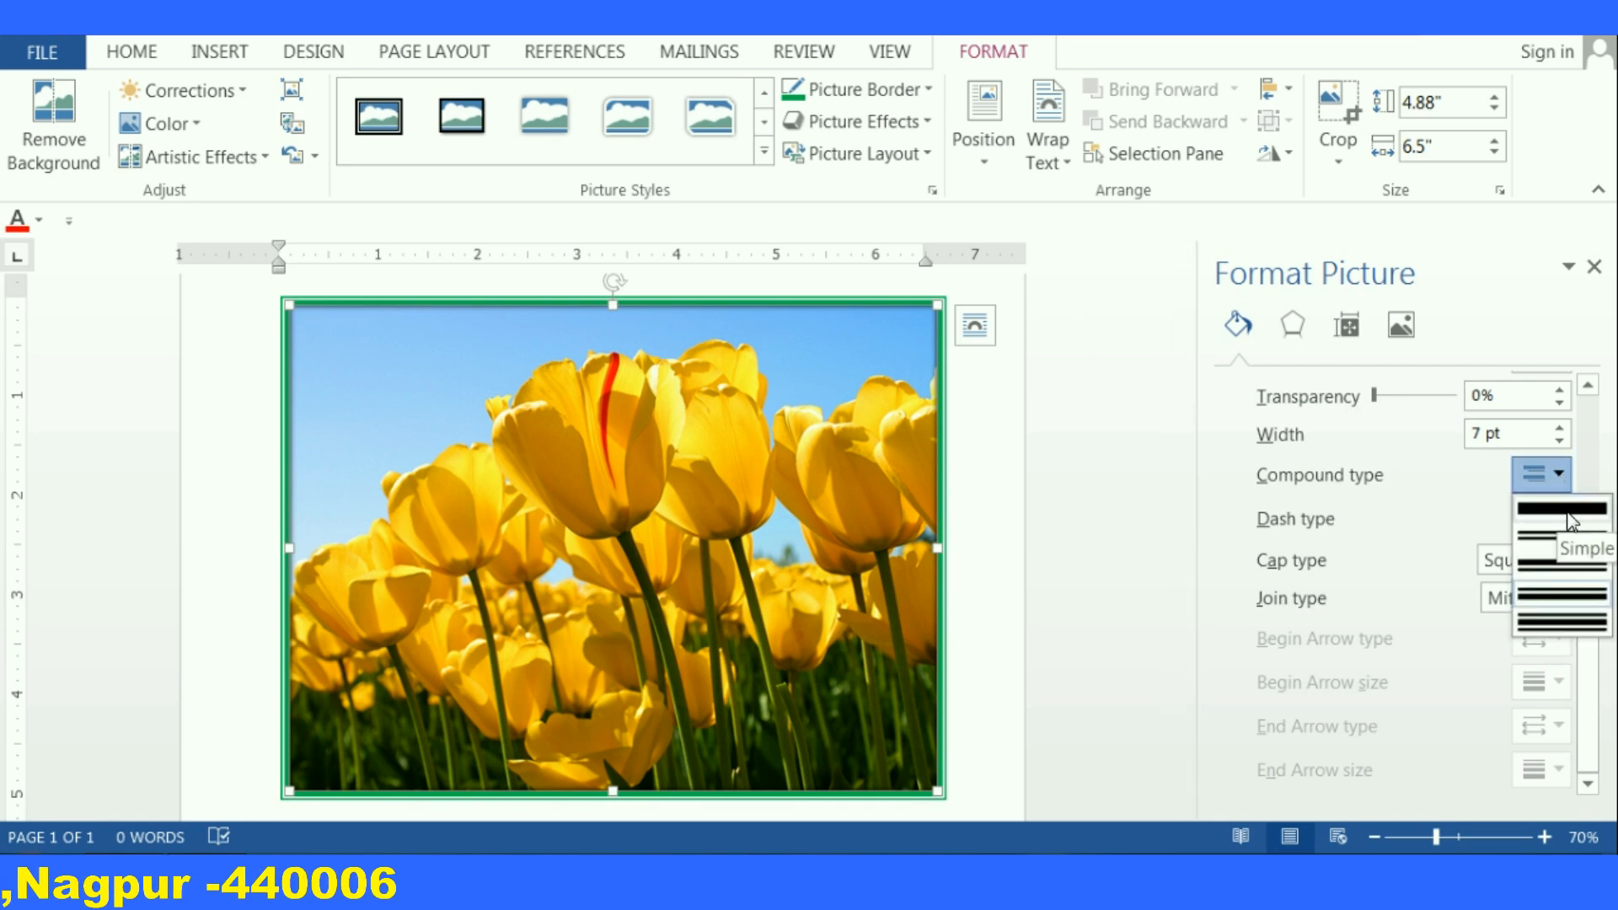
left_click(1566, 509)
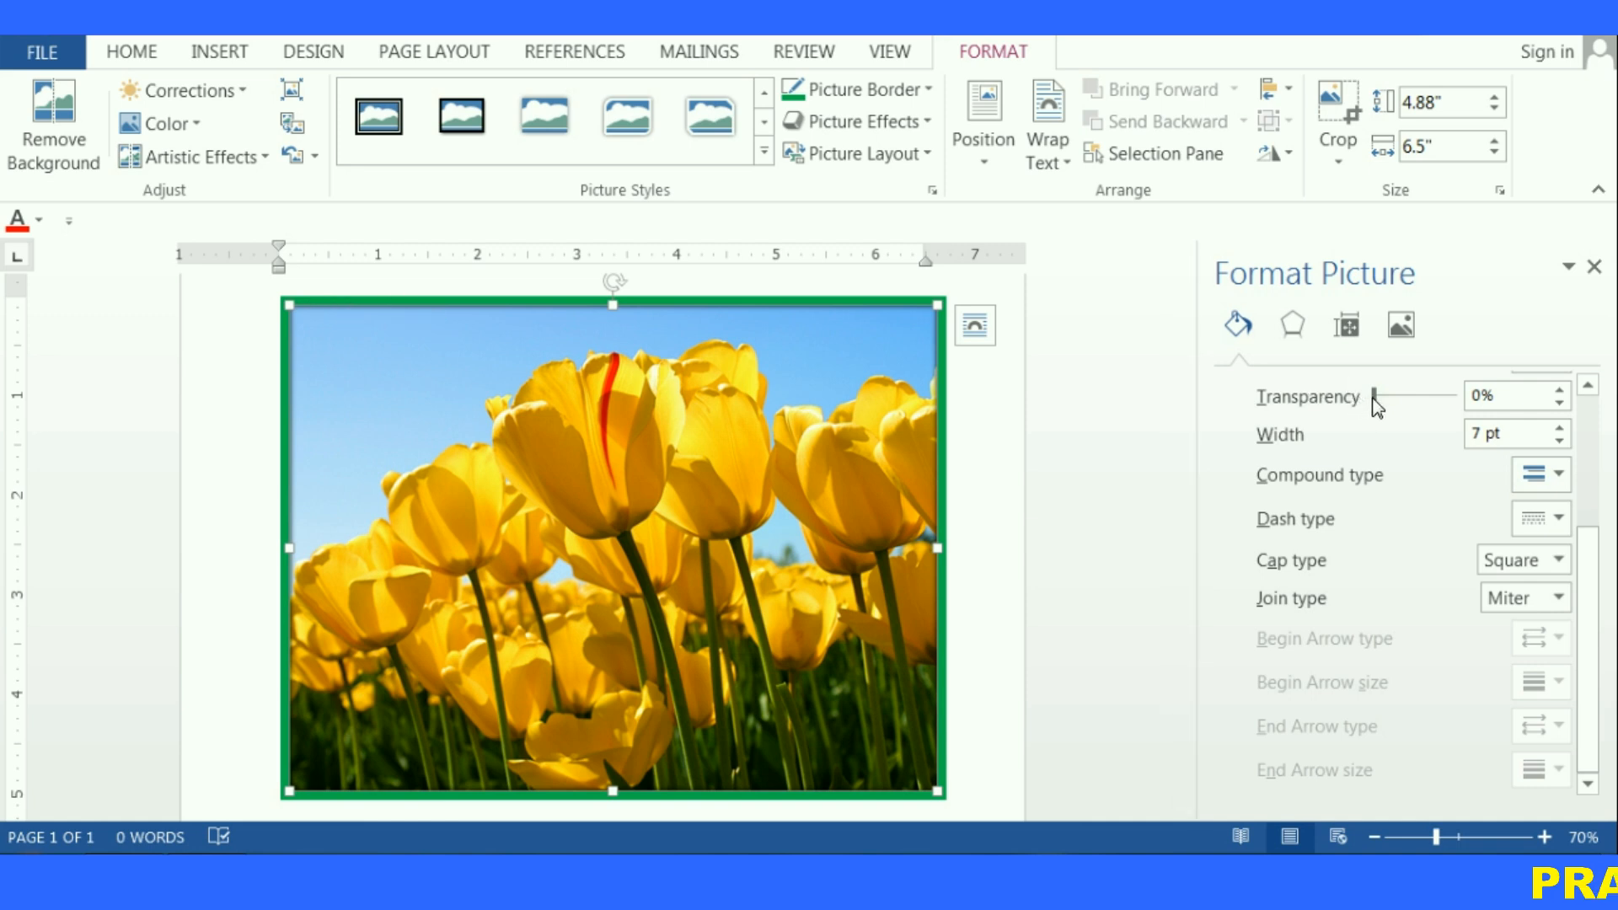
Set the border transparency to 3% and its width to 7.5 pt
mouse_move(1382, 403)
left_mouse_down()
mouse_move(1471, 395)
mouse_move(1371, 397)
left_mouse_up()
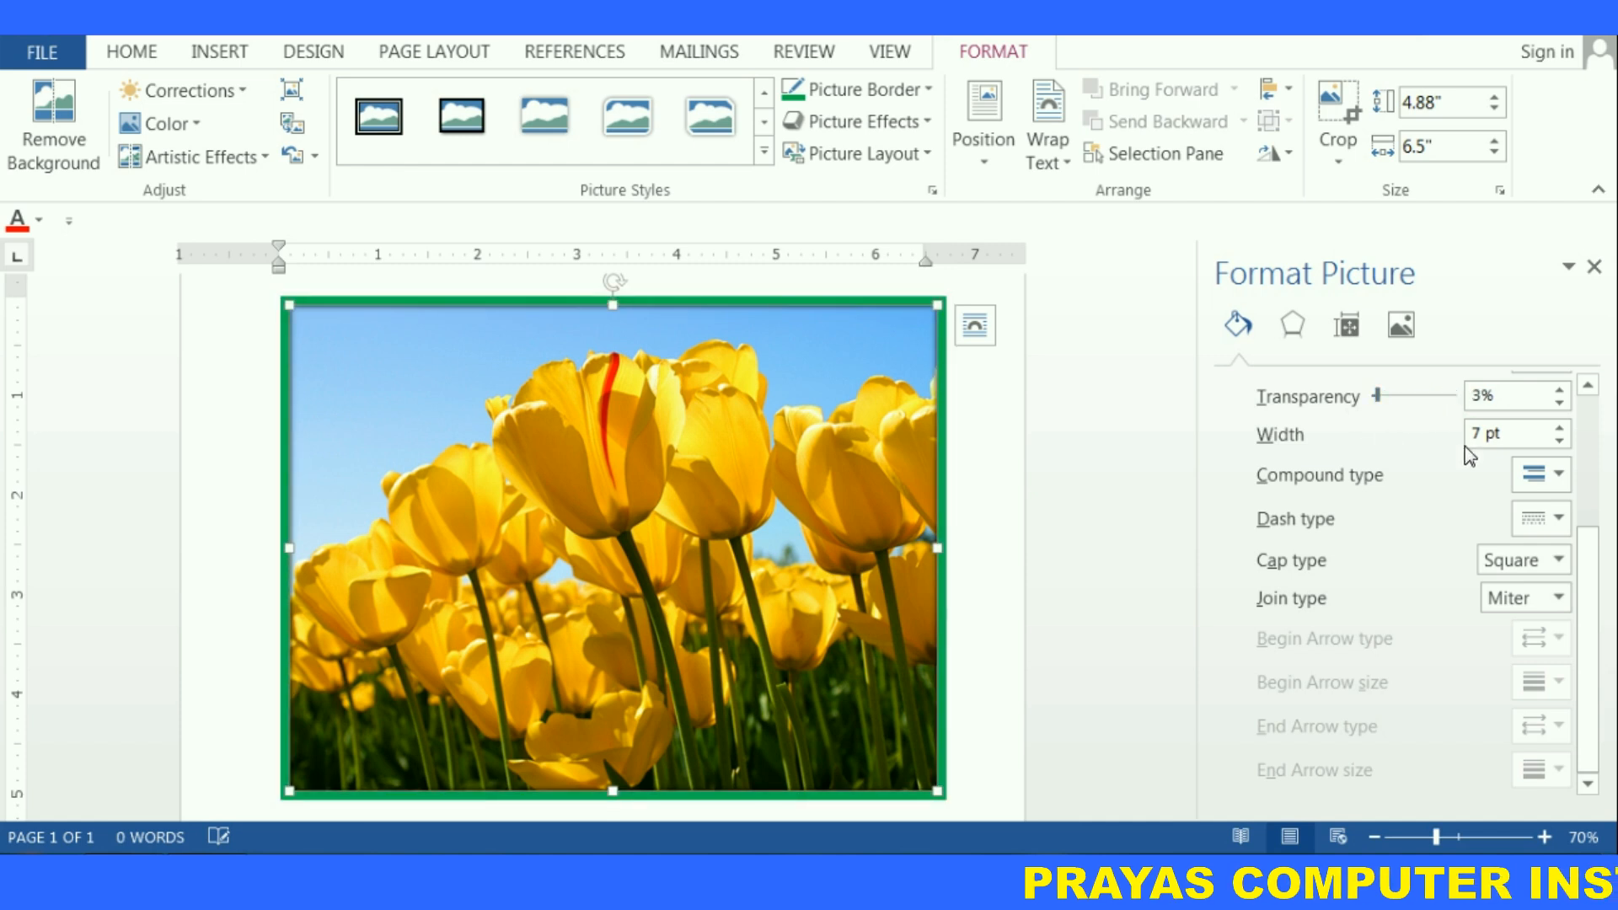
left_click(1559, 428)
left_click(1560, 428)
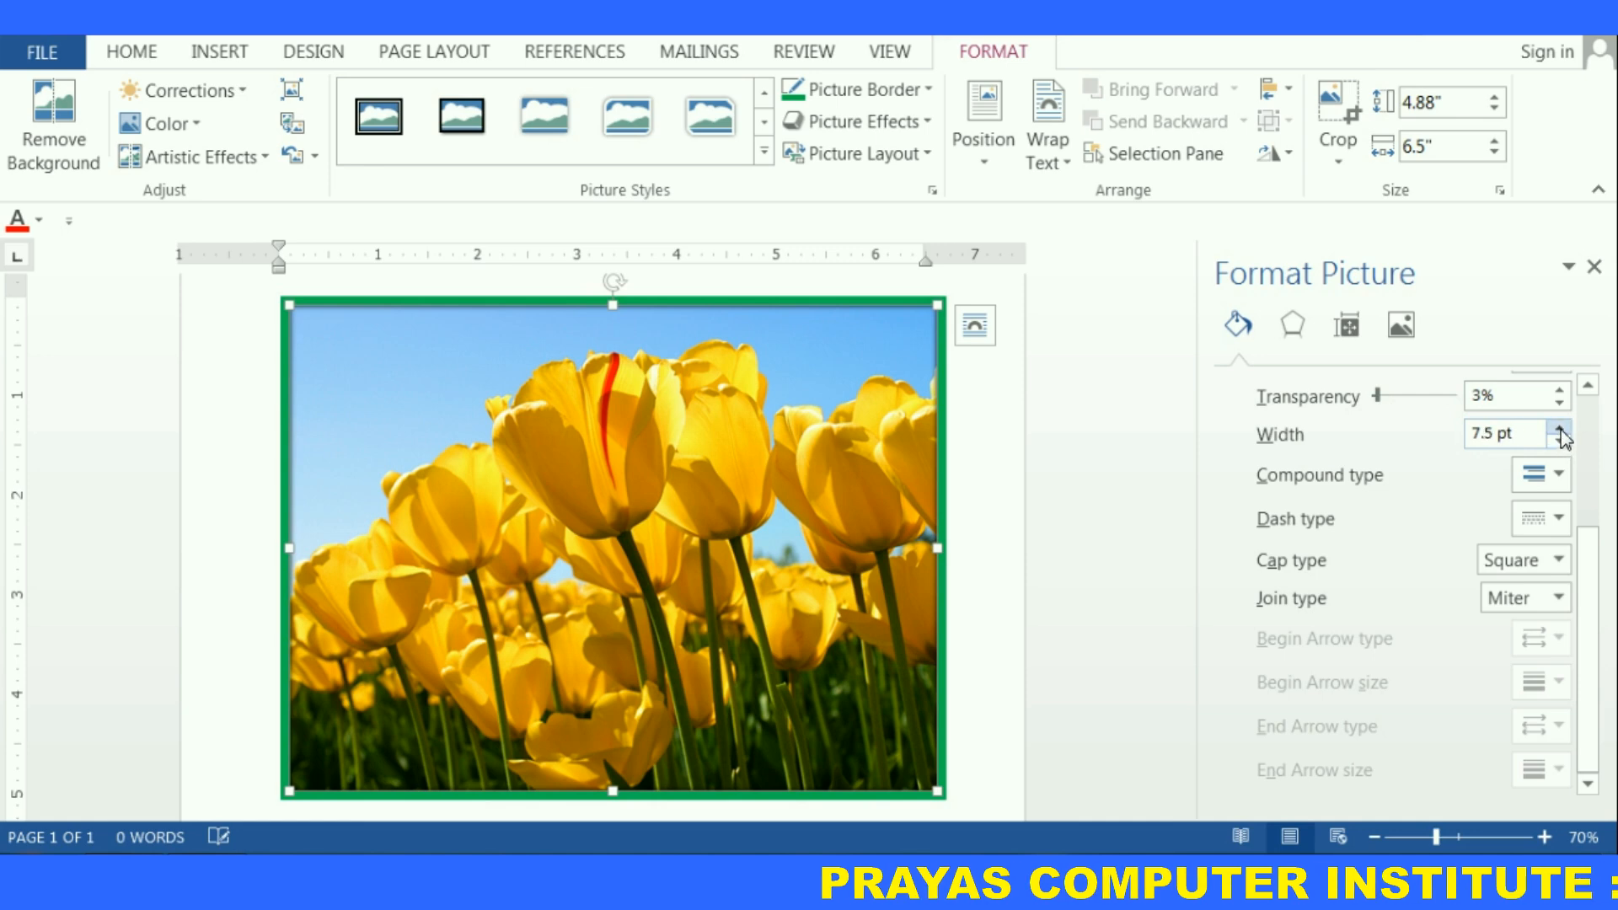
Raise the border width to 9.25 pt, then lower it again to 7.5 pt
left_click(1559, 428)
left_click(1560, 428)
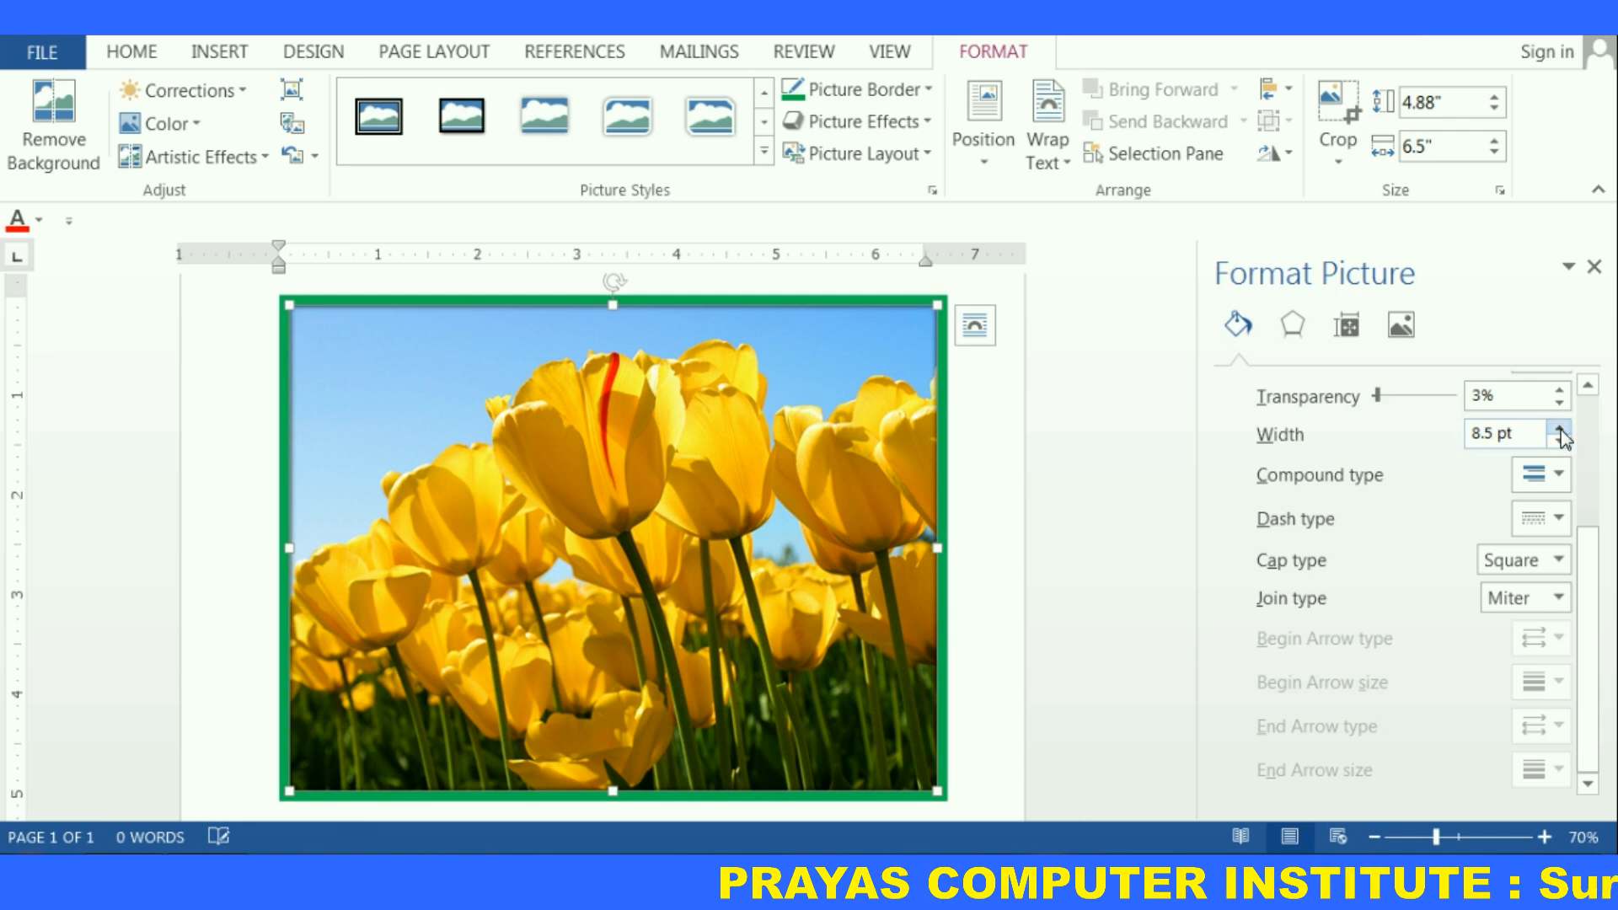
left_click(1560, 428)
left_click(1560, 428)
left_click(1560, 428)
left_click(1560, 439)
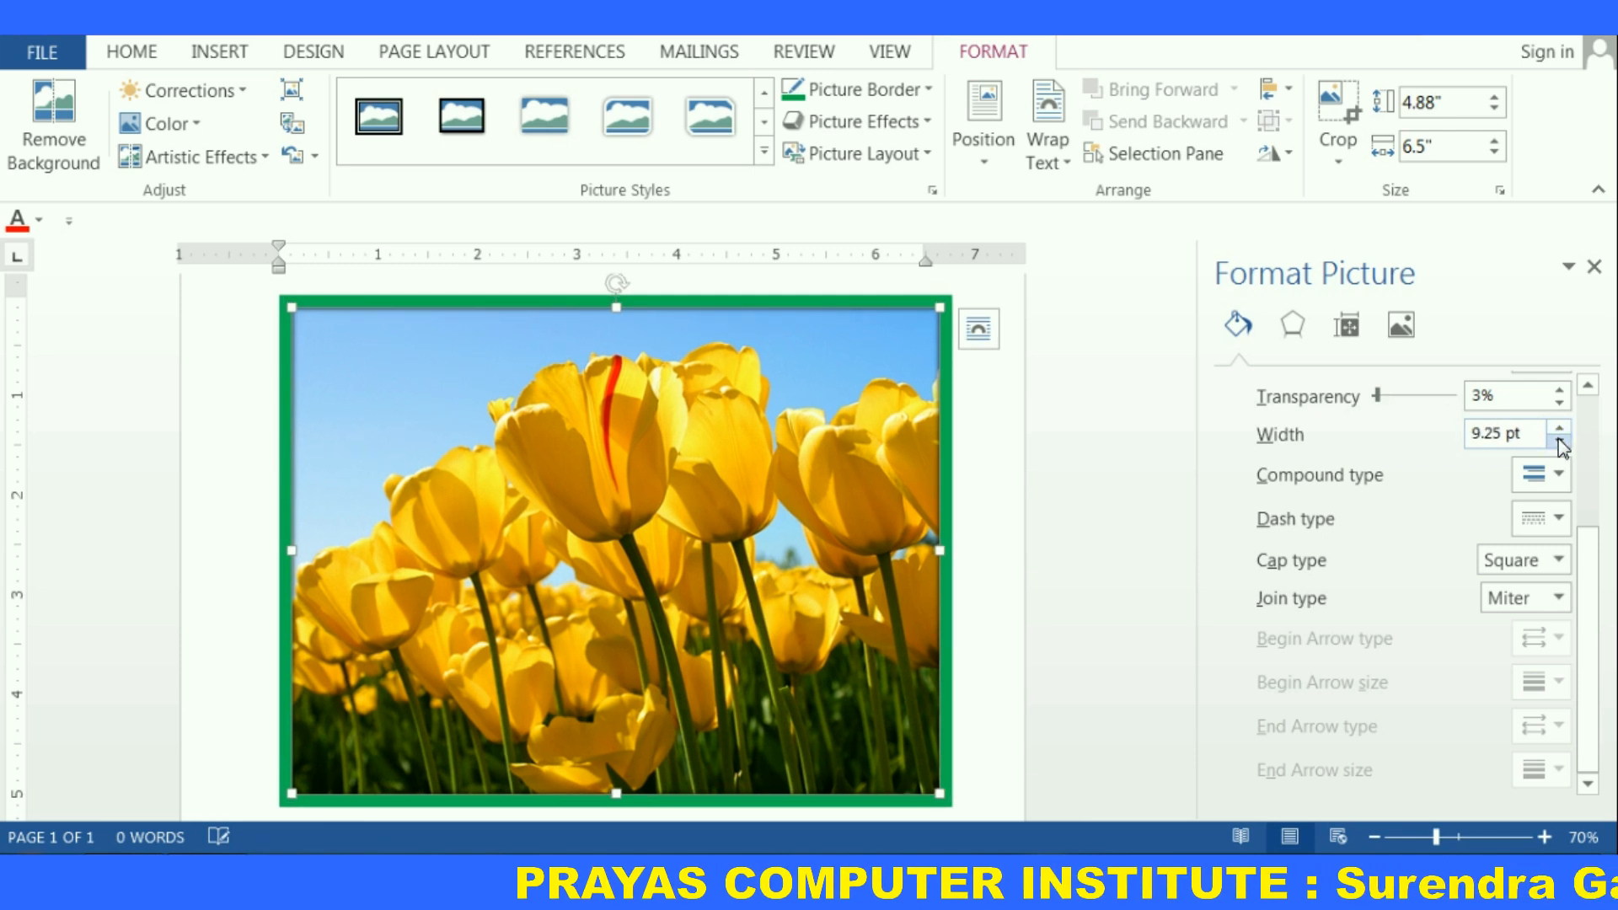
left_click(1560, 440)
left_click(1560, 440)
left_click(1559, 440)
left_click(1560, 440)
Set the border's compound type to Double
left_click(1560, 475)
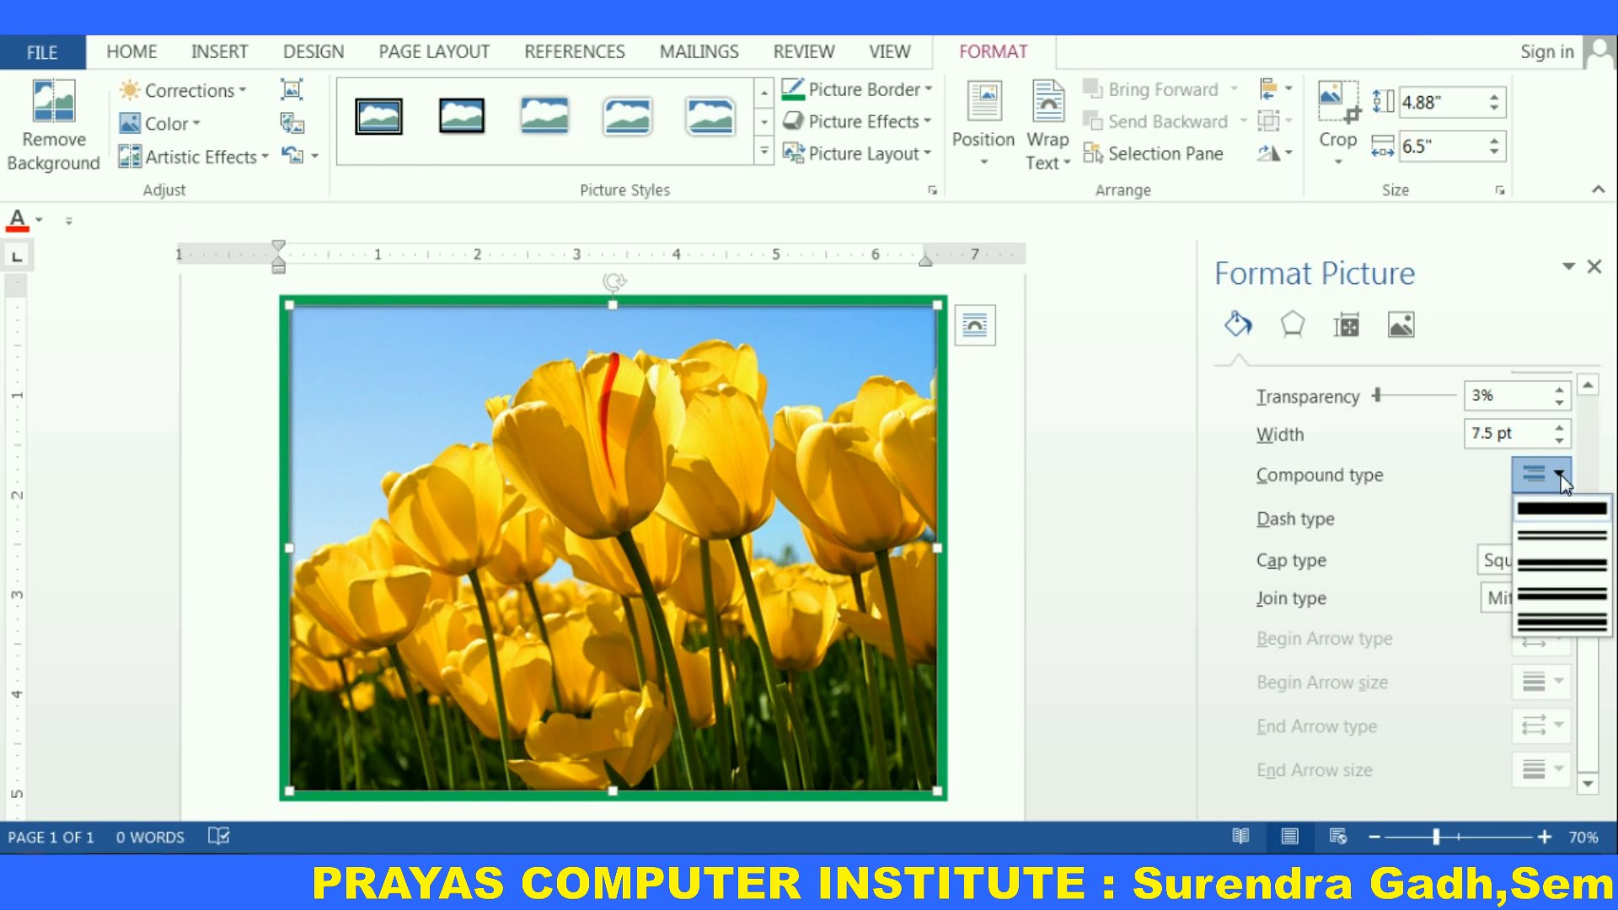
left_click(1567, 539)
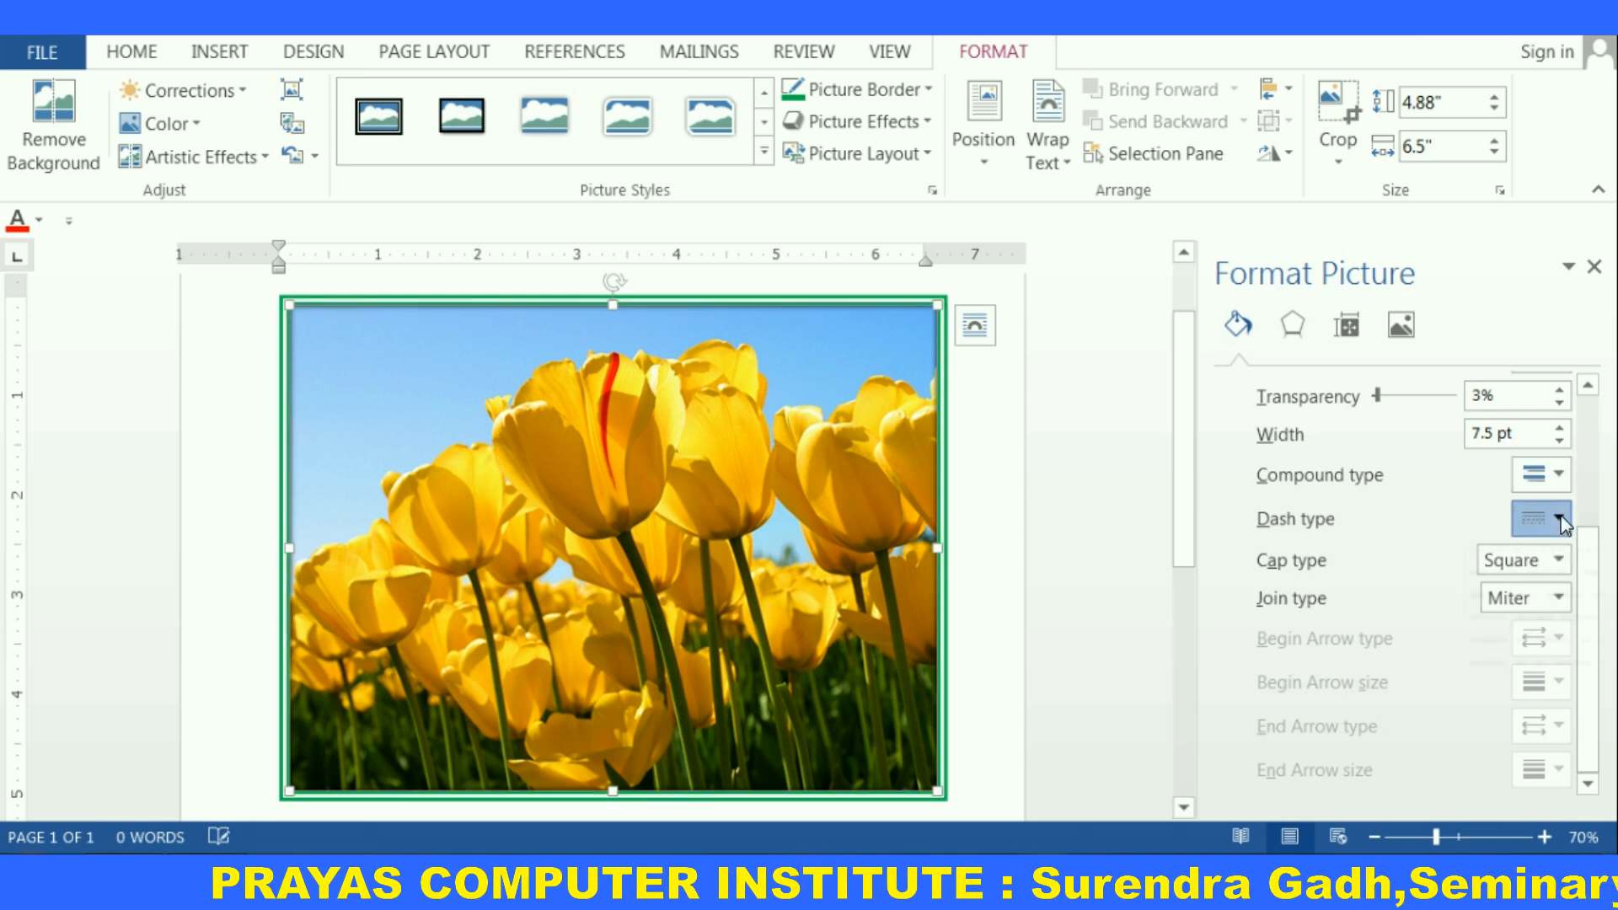
Switch the border's dash type to a dashed line and back to solid, then close the Format Picture pane
left_click(1558, 517)
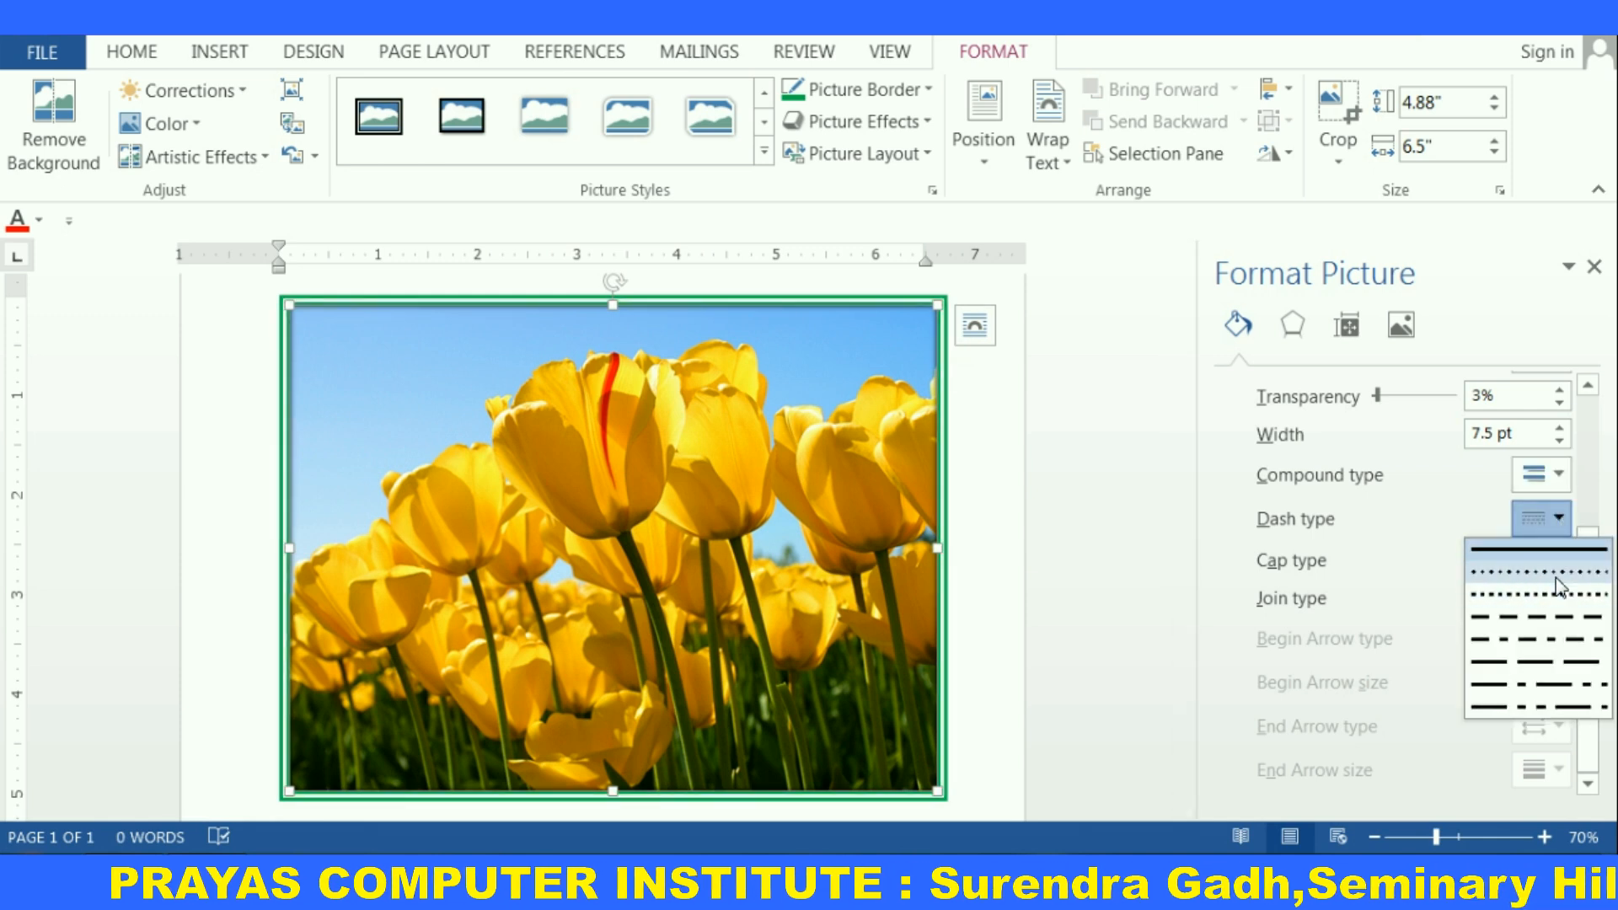
left_click(1555, 617)
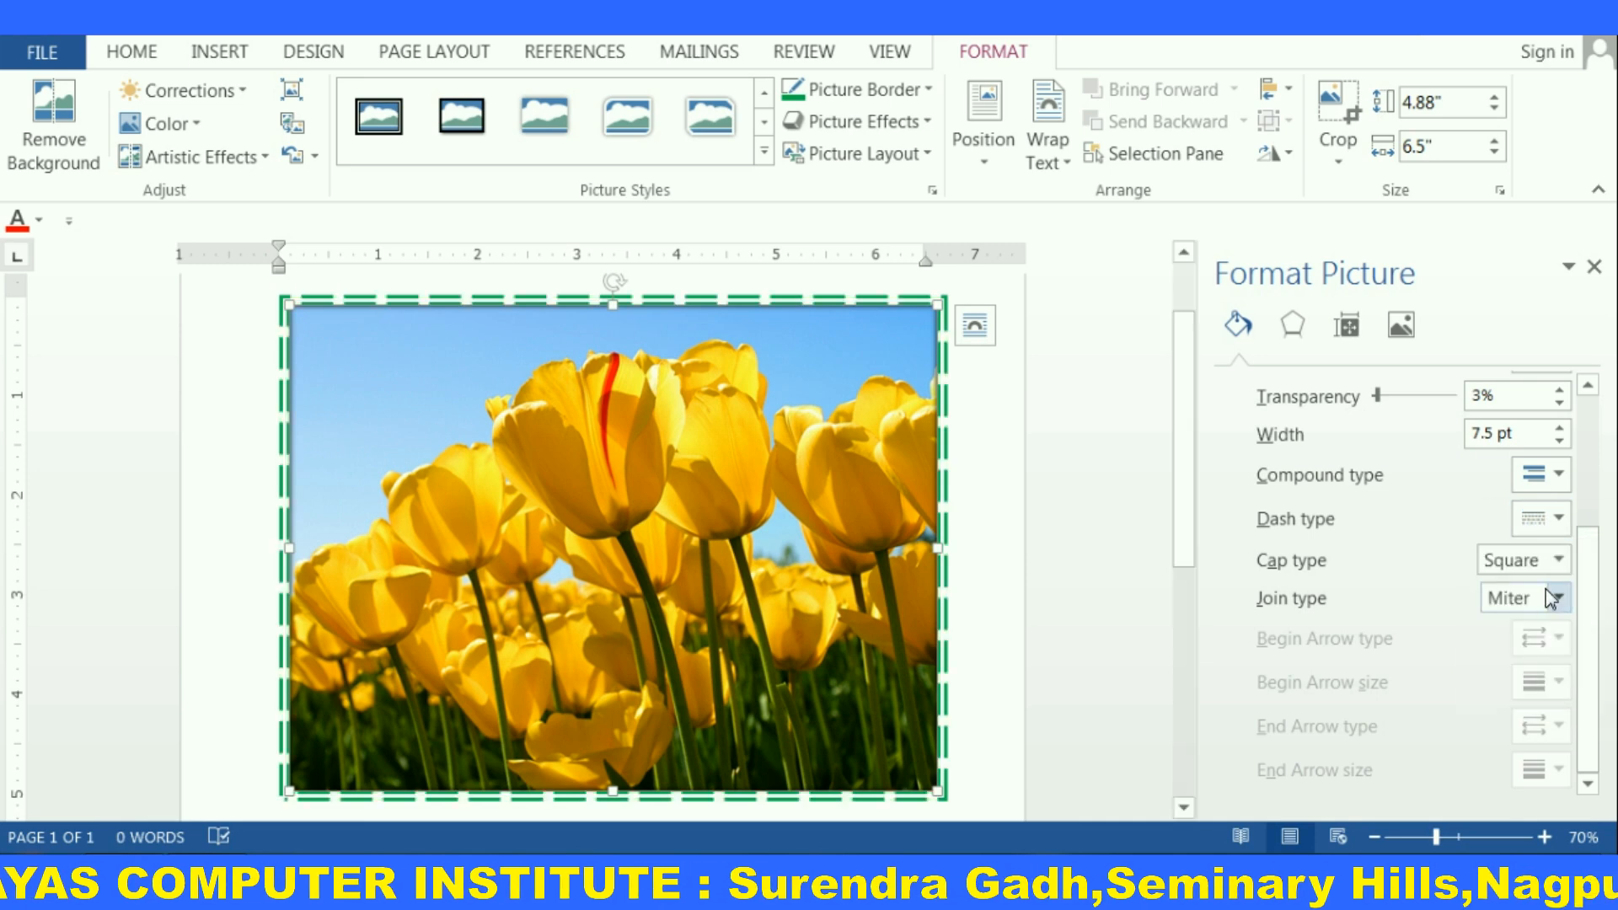
left_click(1558, 517)
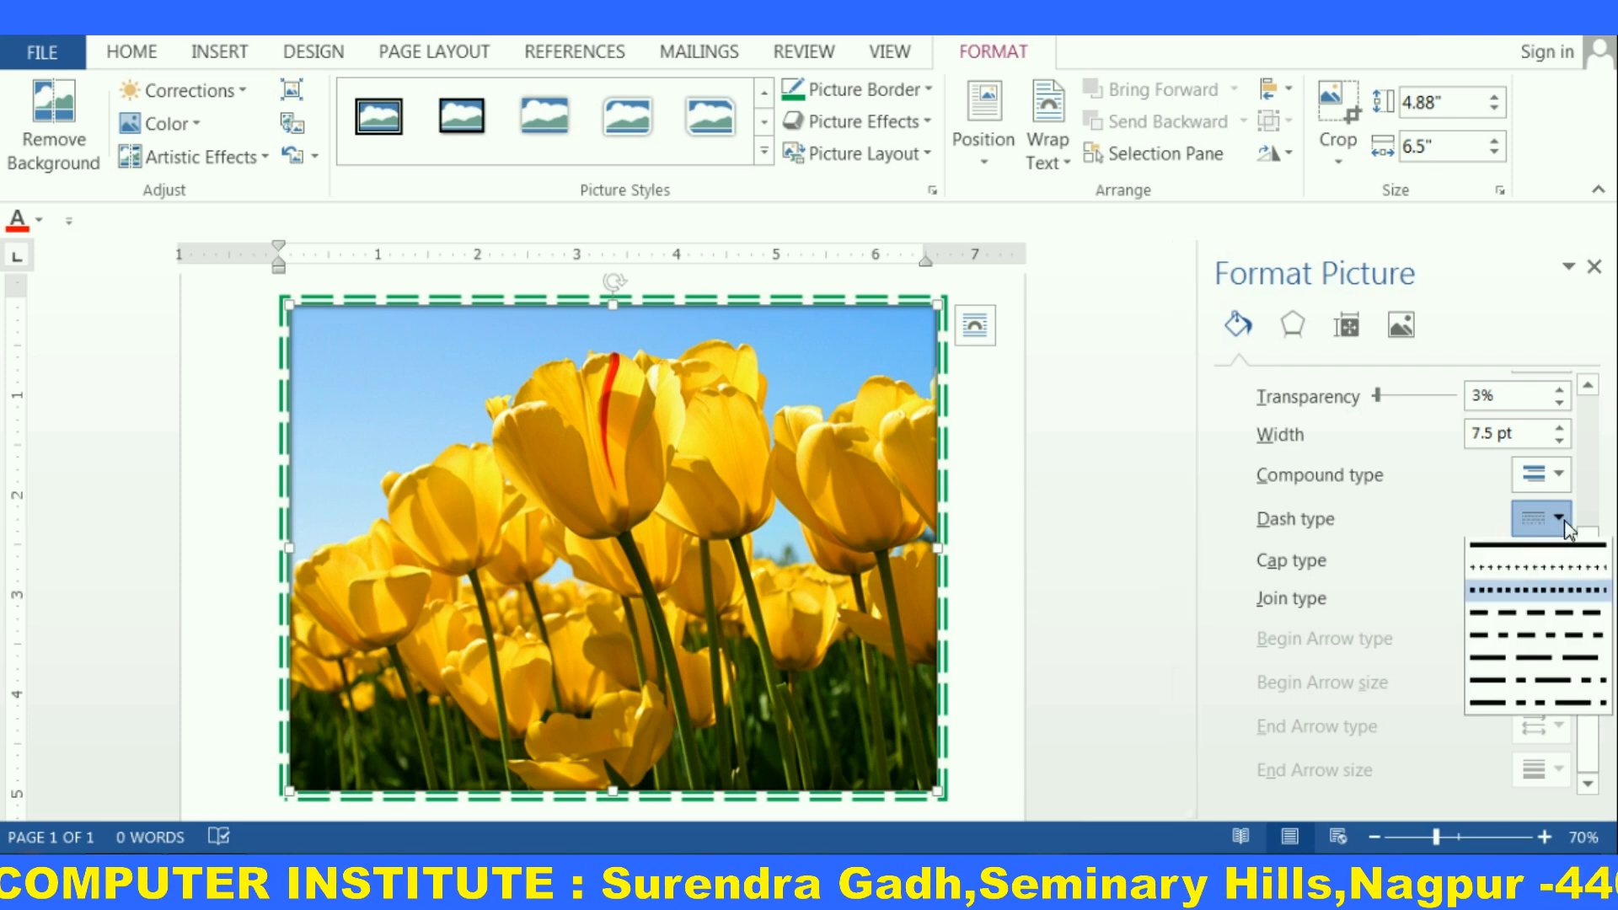
left_click(1522, 550)
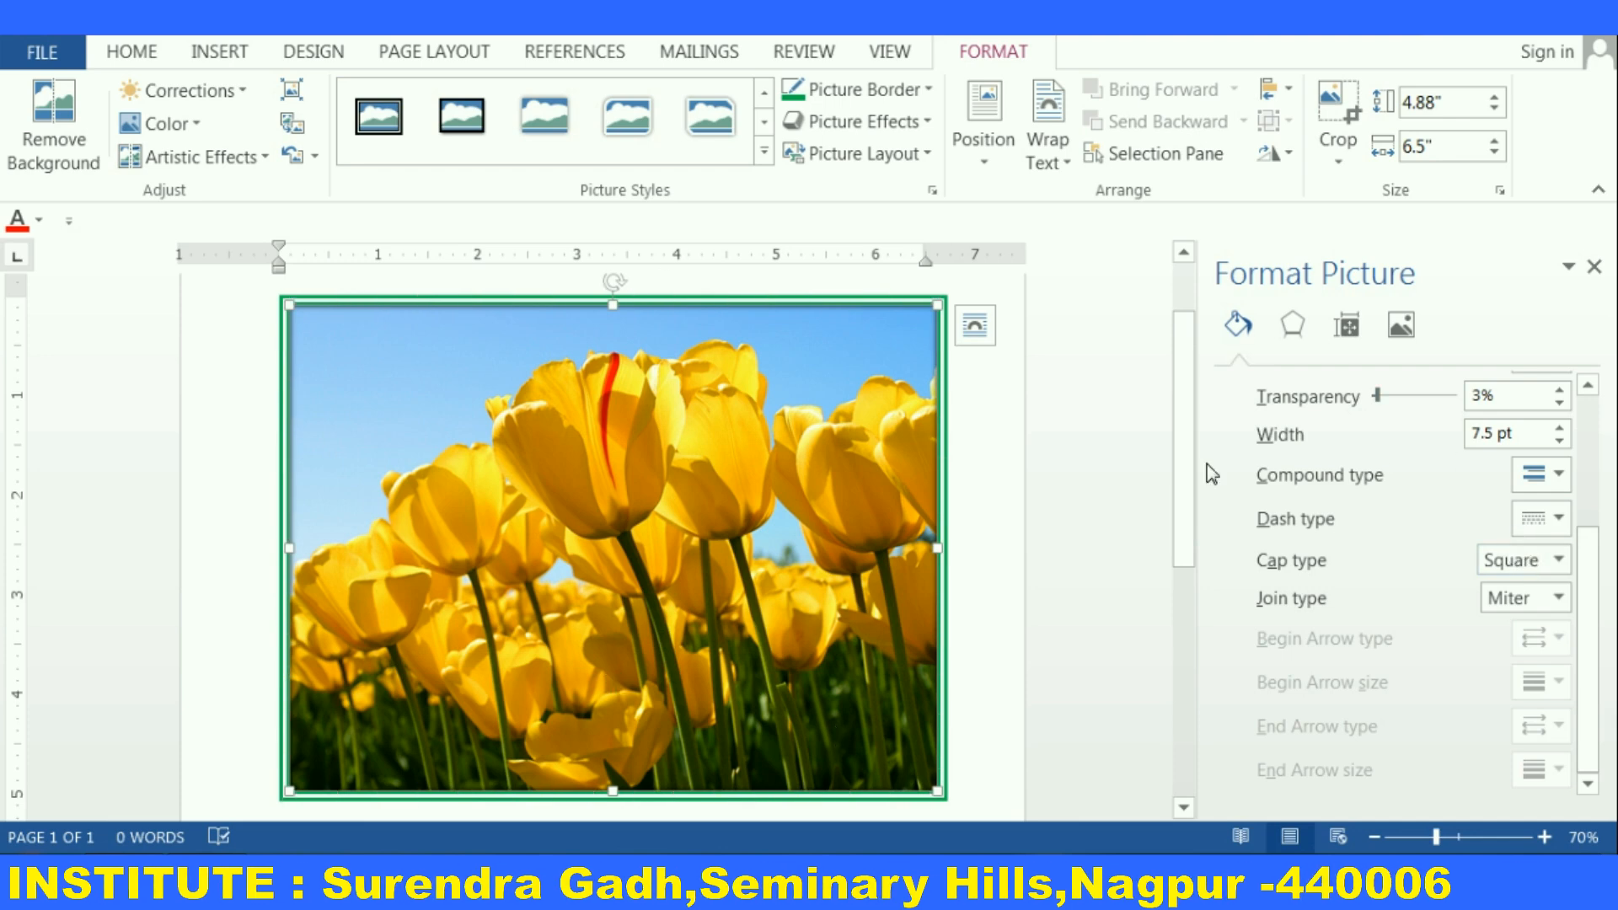
left_click(1594, 267)
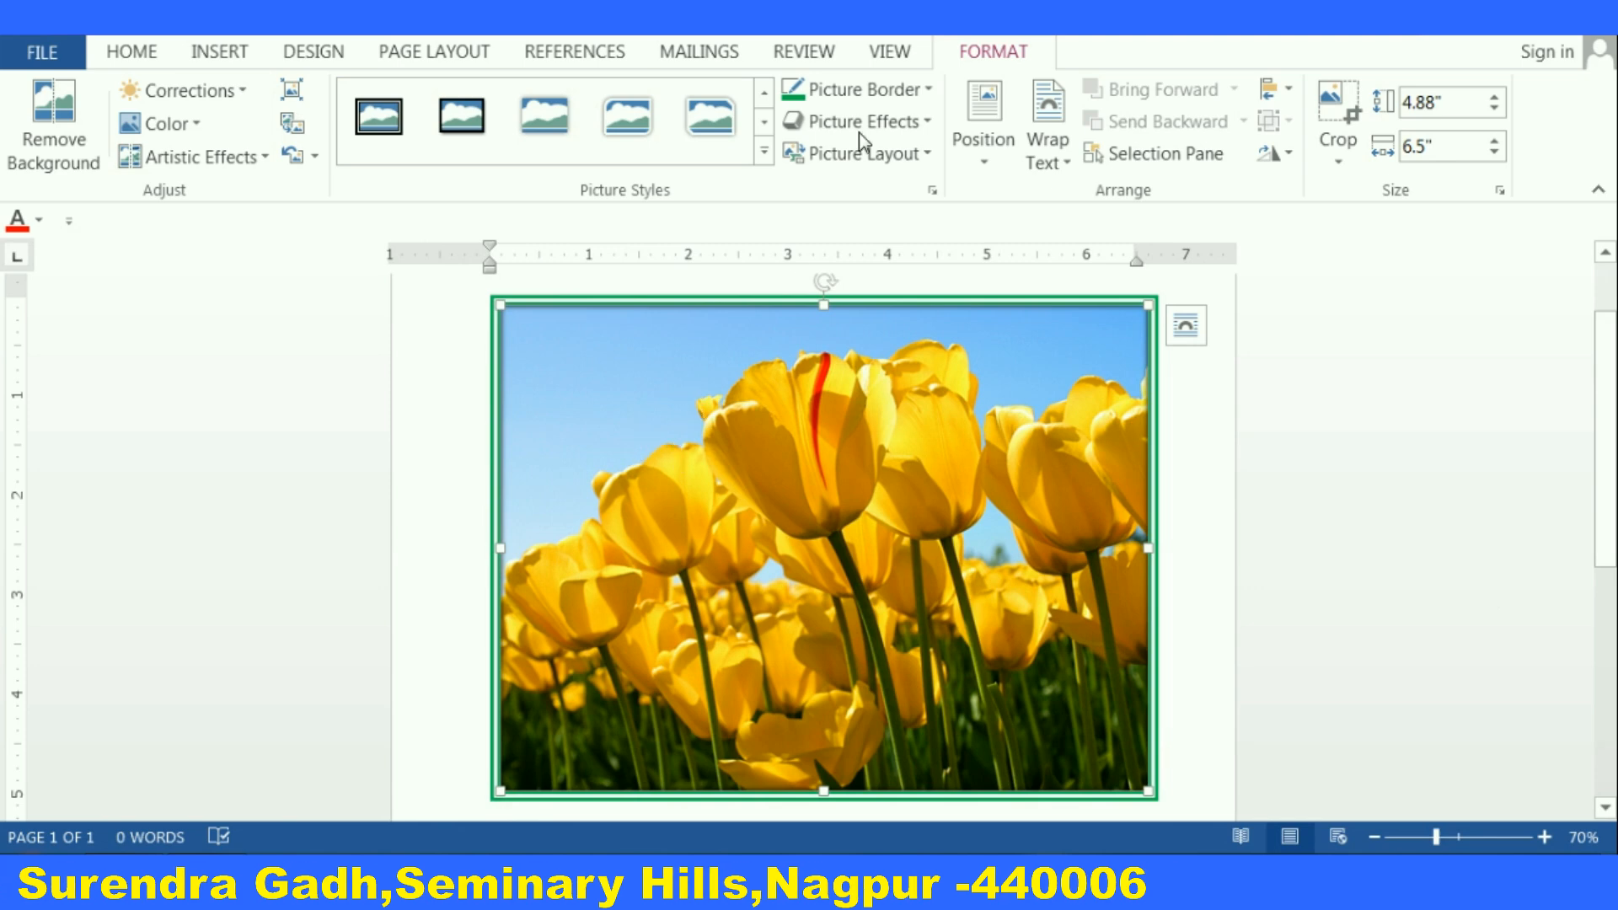
Remove the picture's border with No Outline
left_click(930, 90)
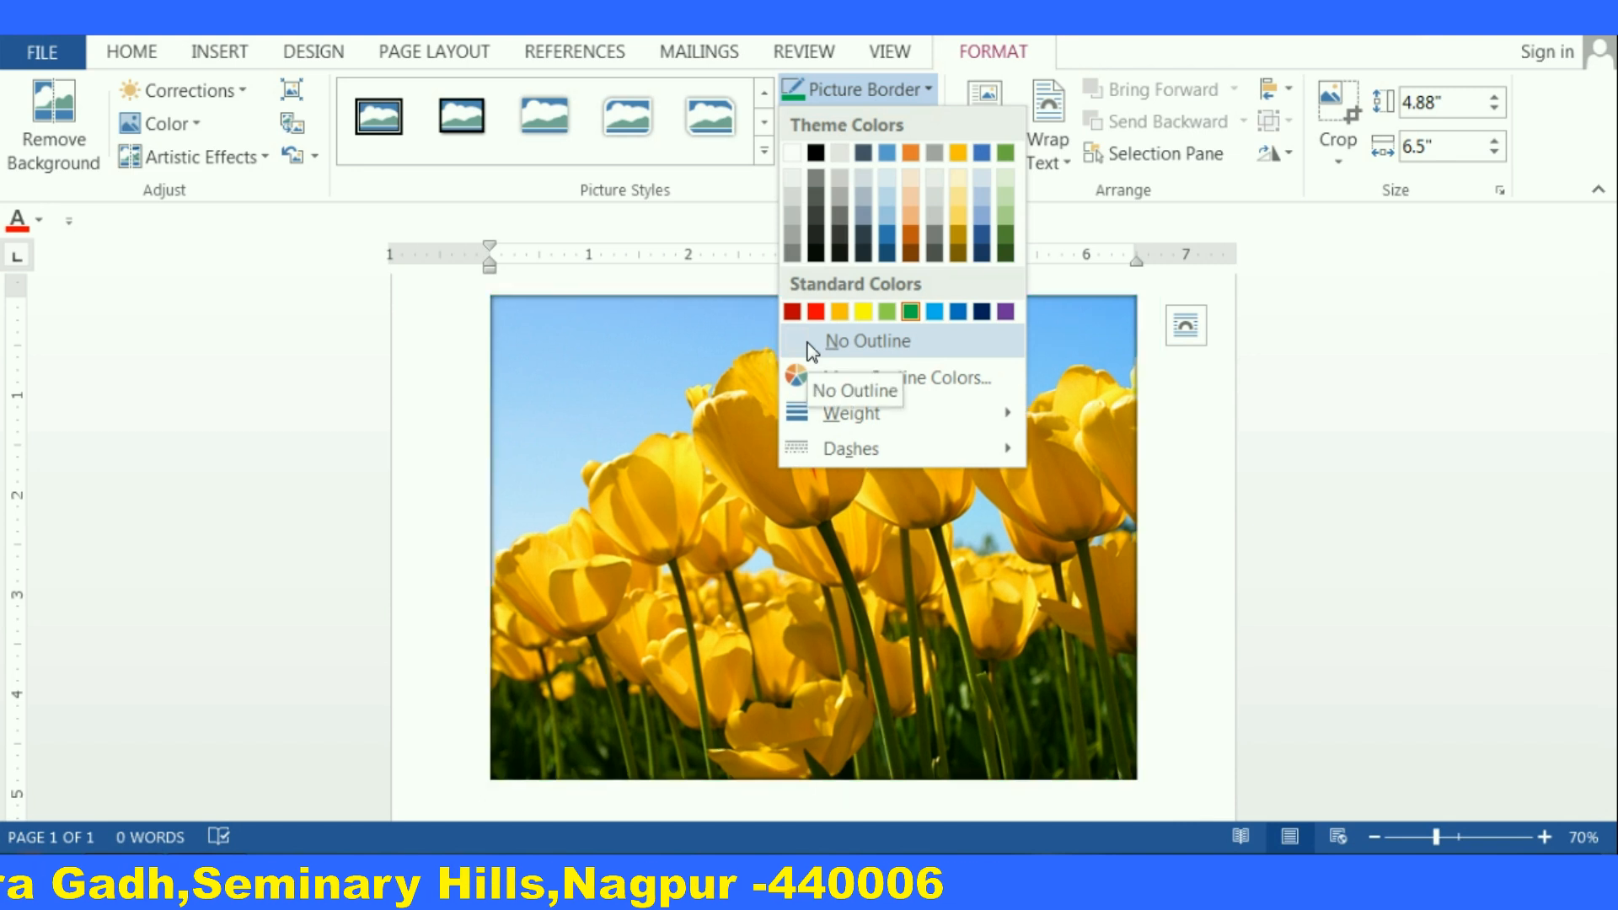
left_click(811, 346)
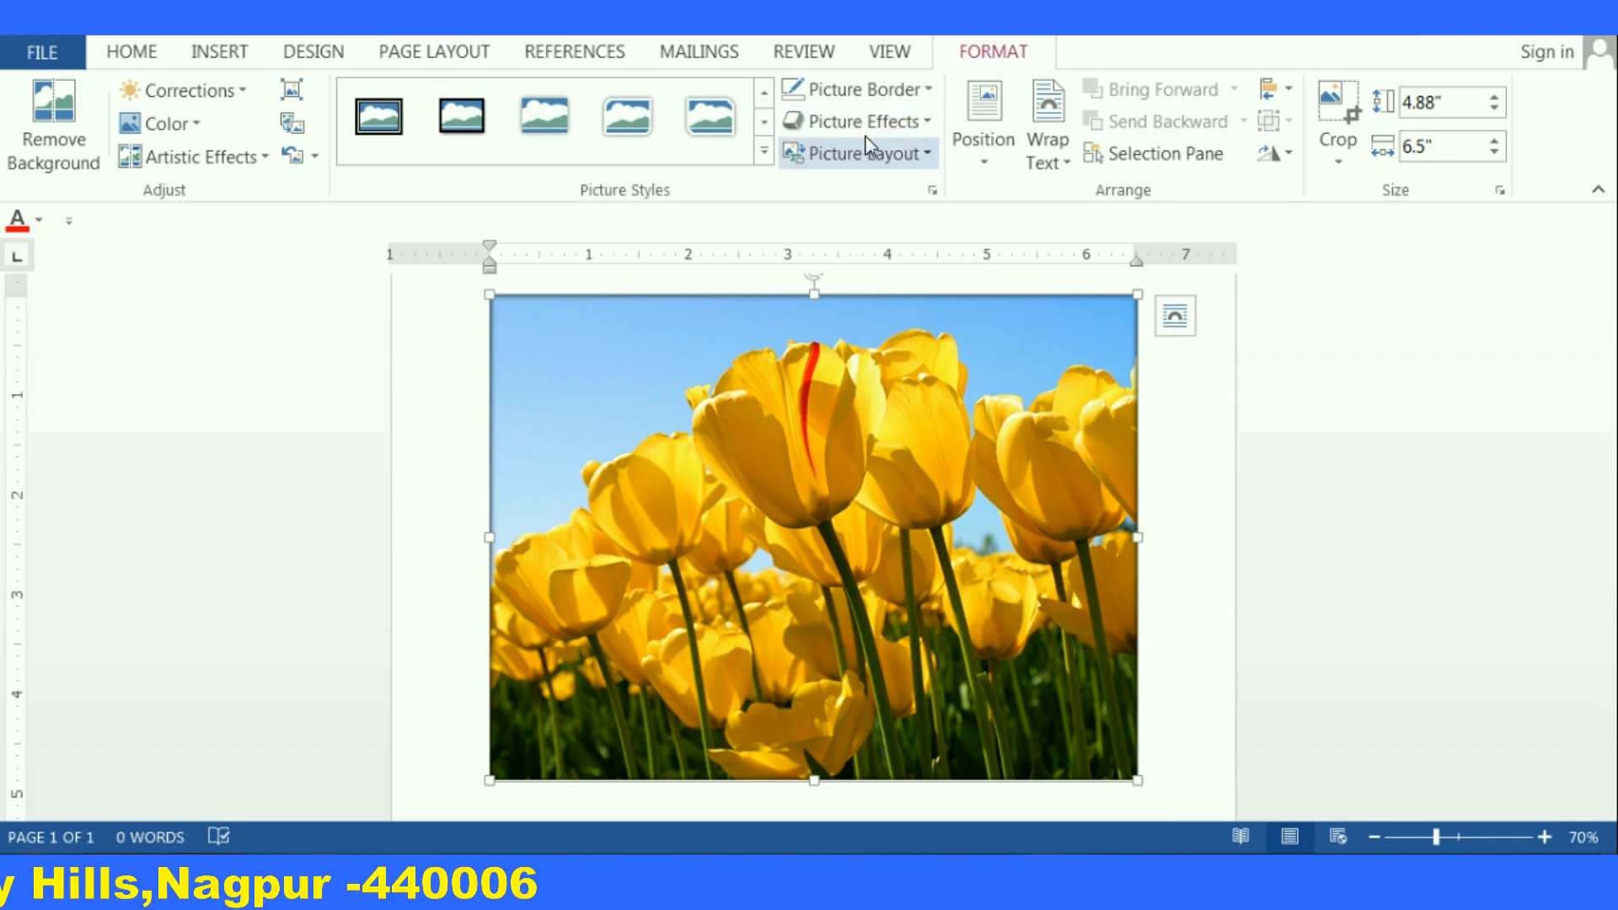
Apply a 3-D preset effect to the picture
left_click(932, 127)
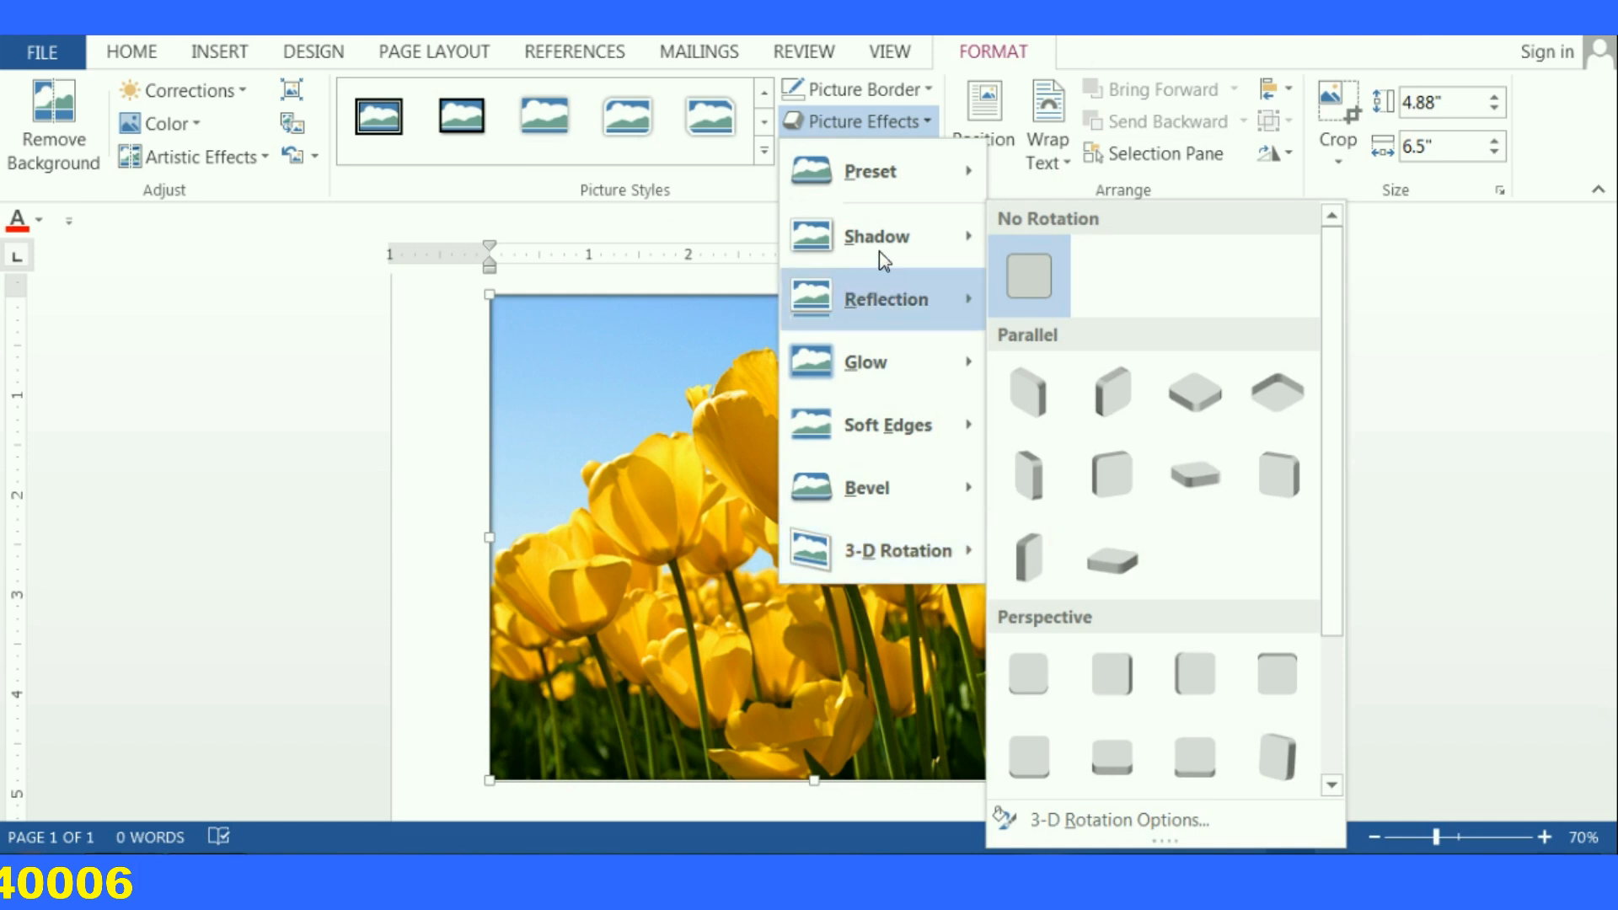
mouse_move(889, 175)
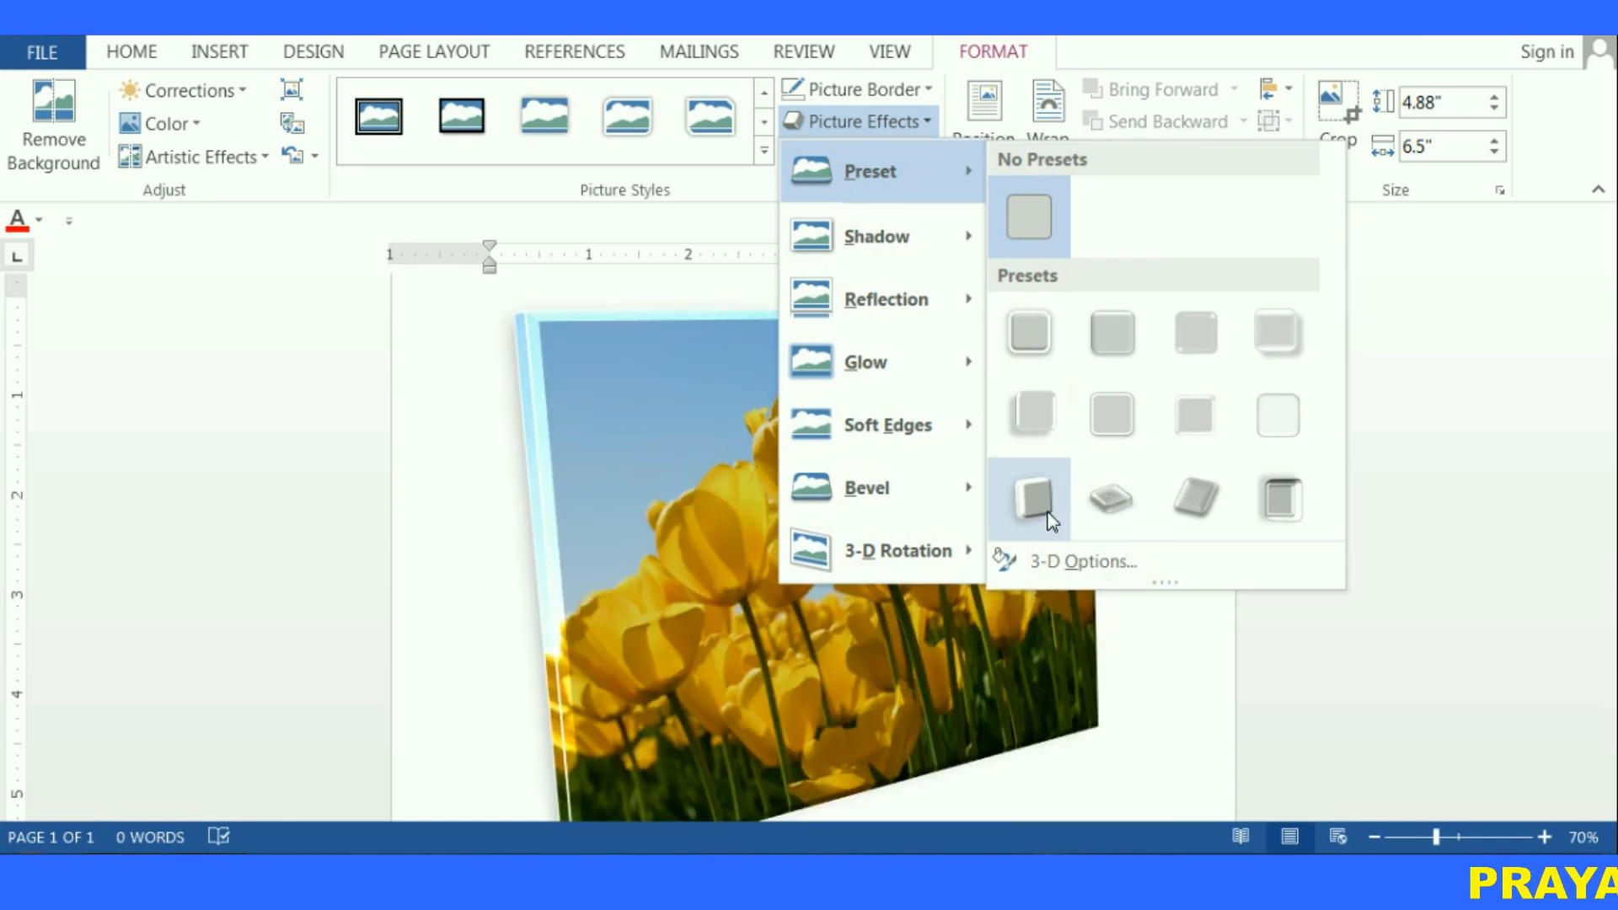
key("Escape")
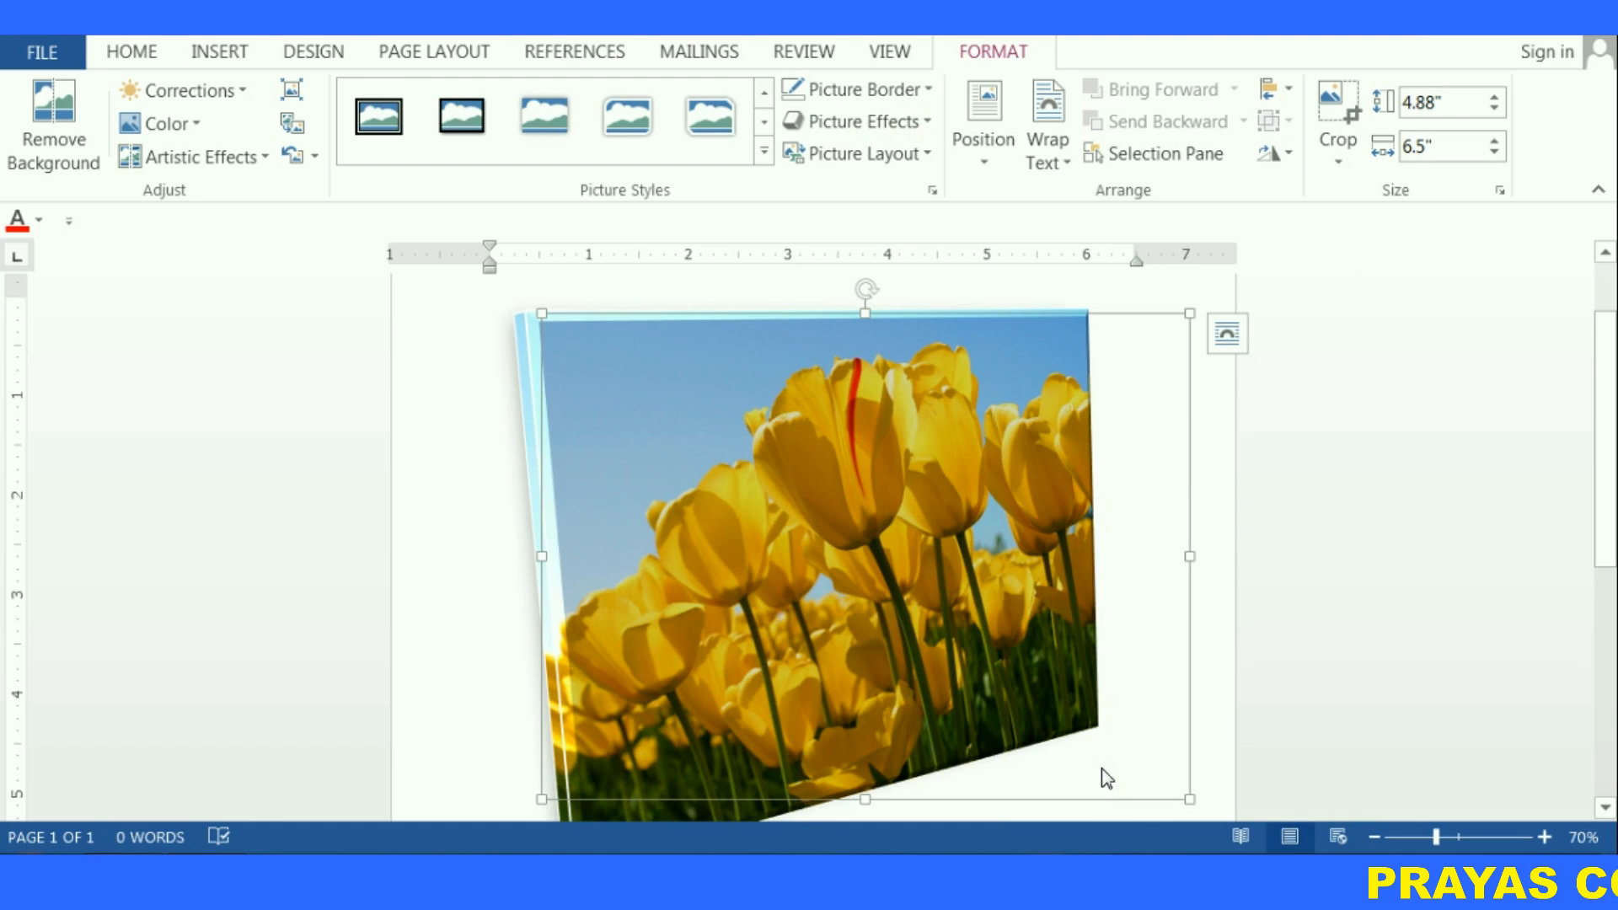
scroll(1121, 758, "down", 1)
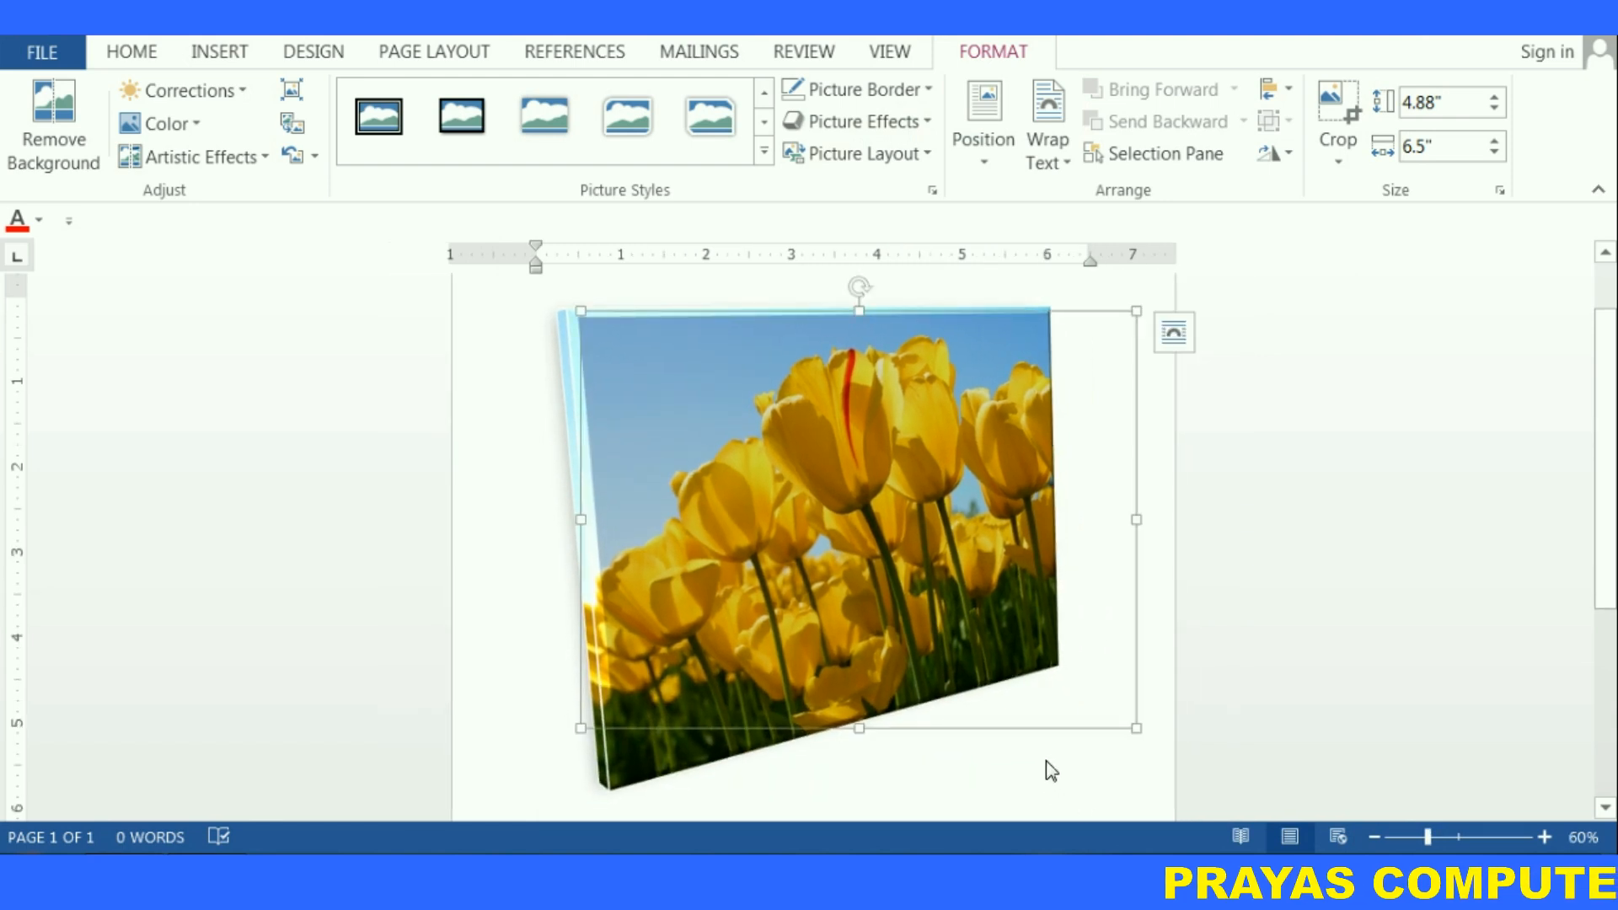
Reset the picture's preset effect to No Presets
left_click(929, 123)
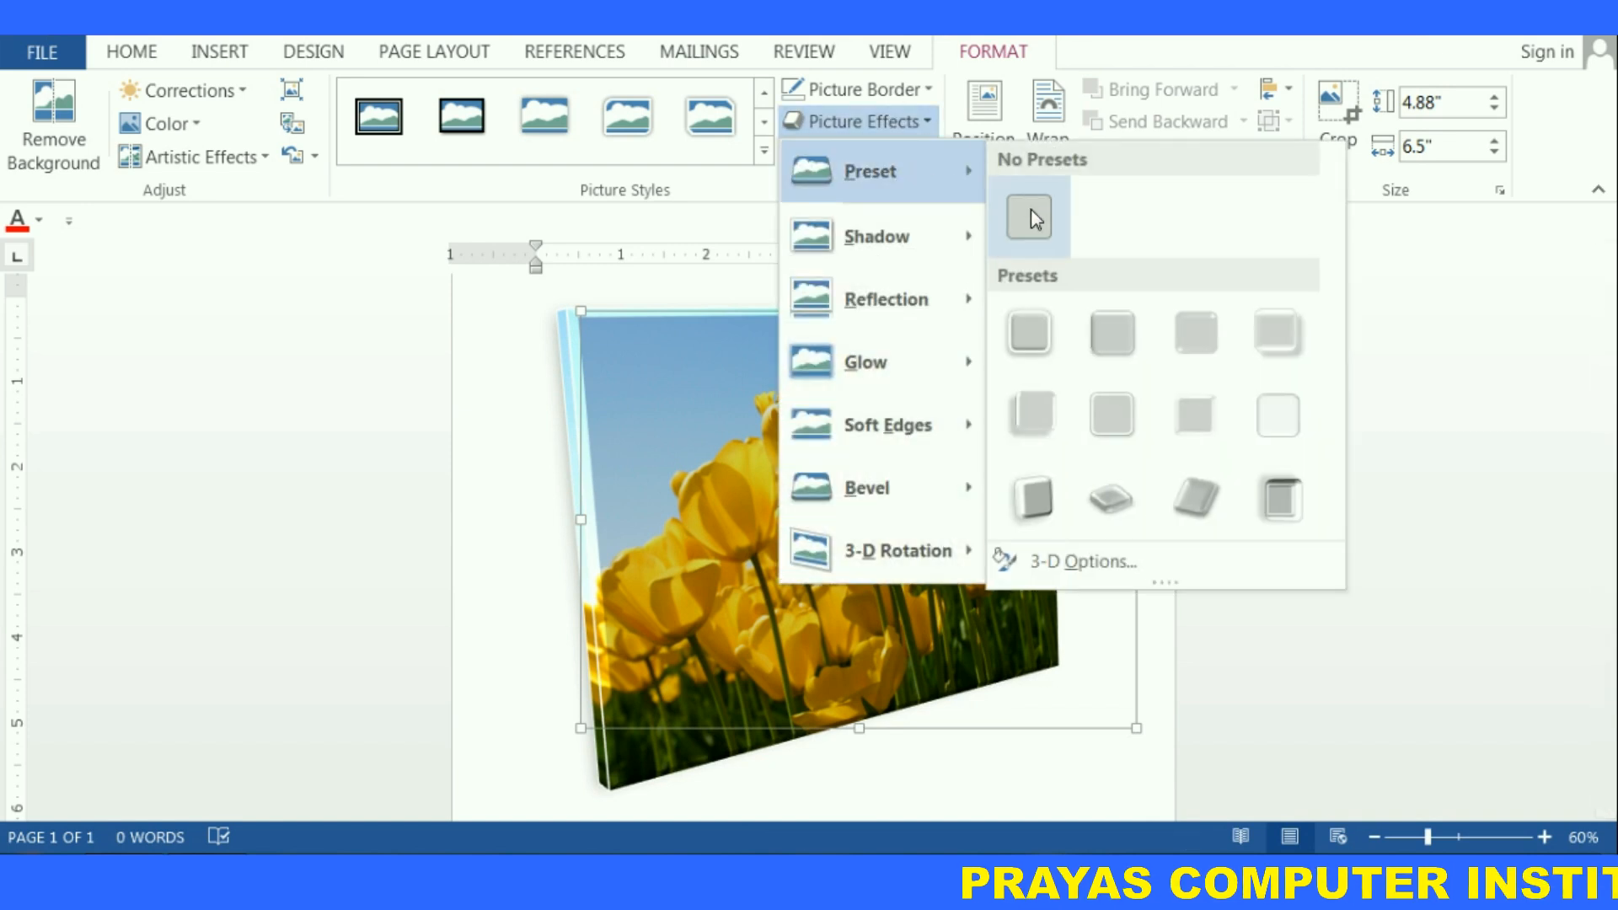
left_click(1030, 218)
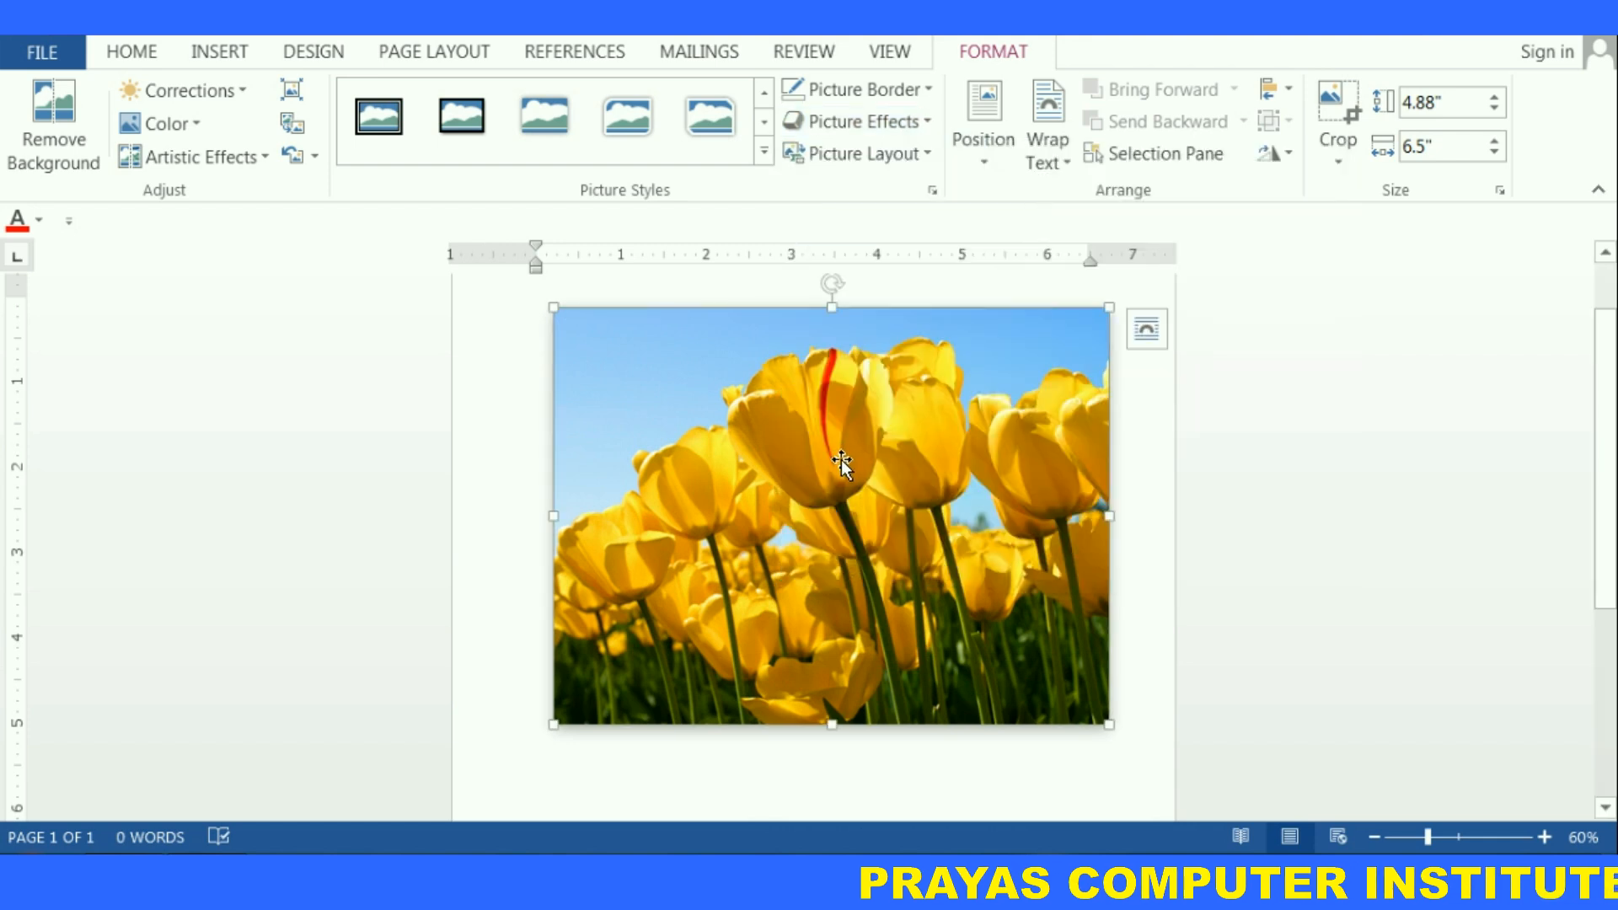
Apply an outer shadow to the picture
left_click(926, 122)
mouse_move(876, 239)
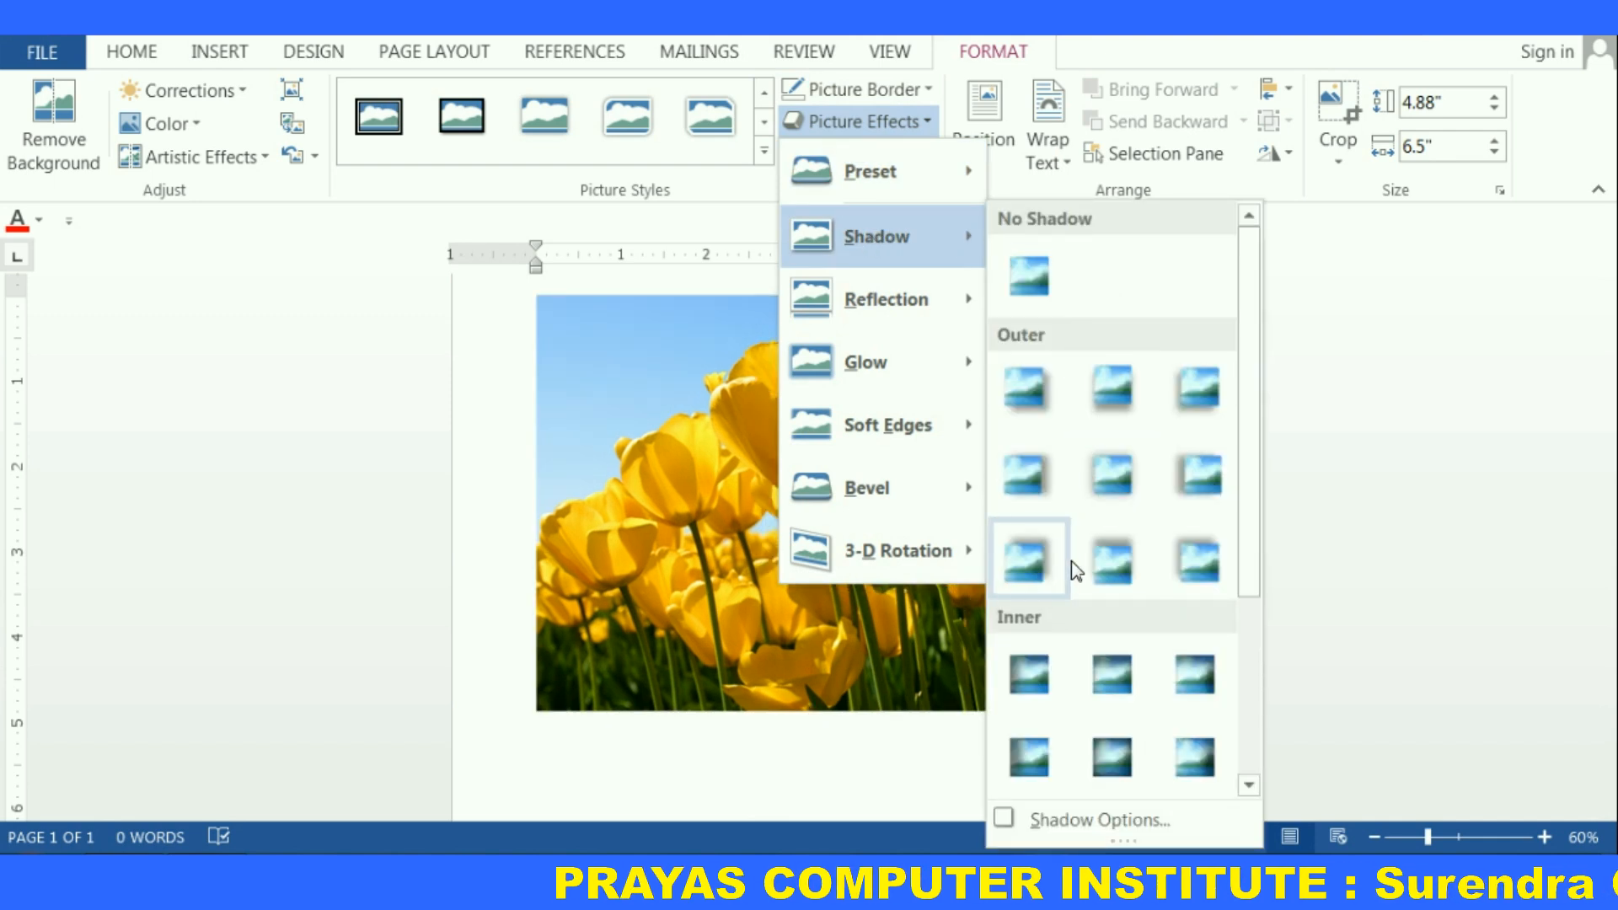
left_click(1115, 556)
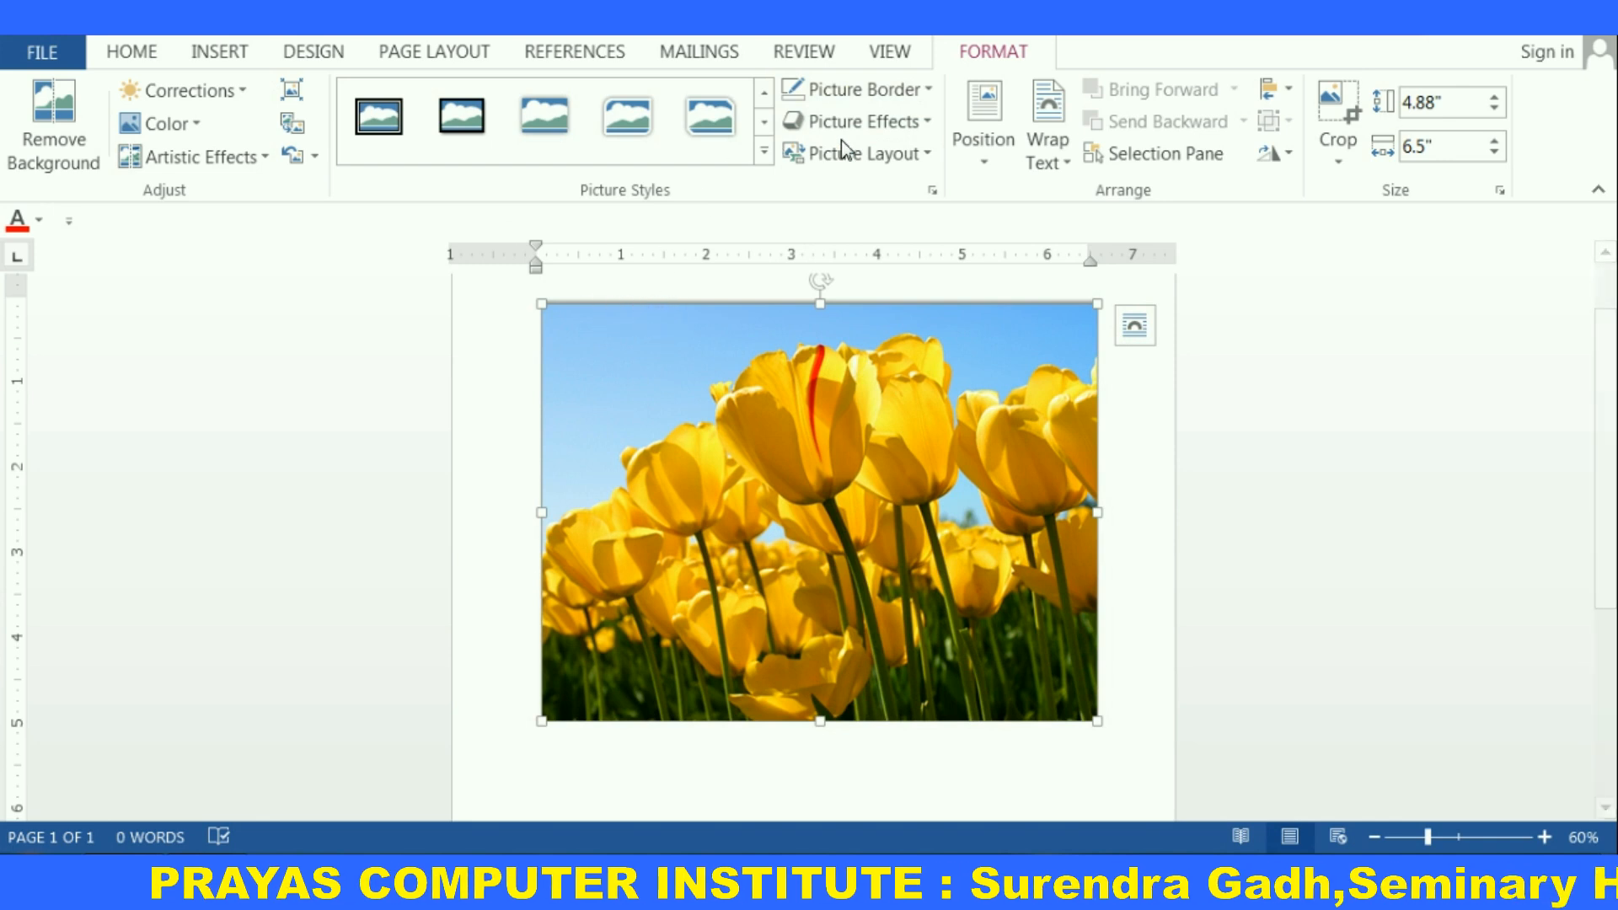
Apply a perspective shadow to the picture
left_click(926, 126)
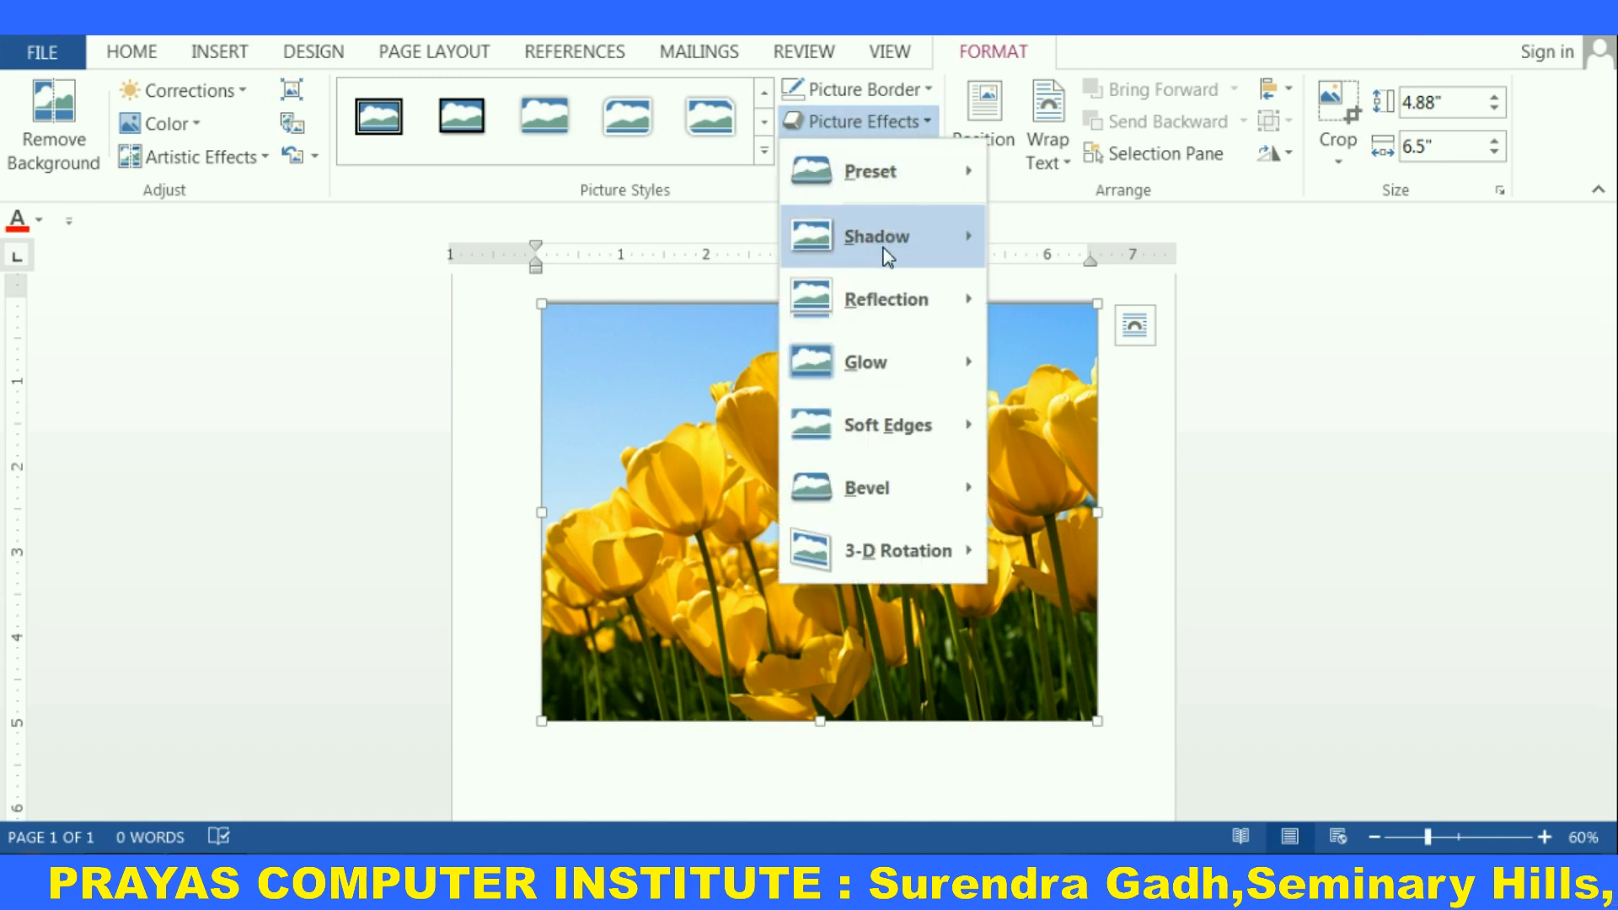
mouse_move(911, 257)
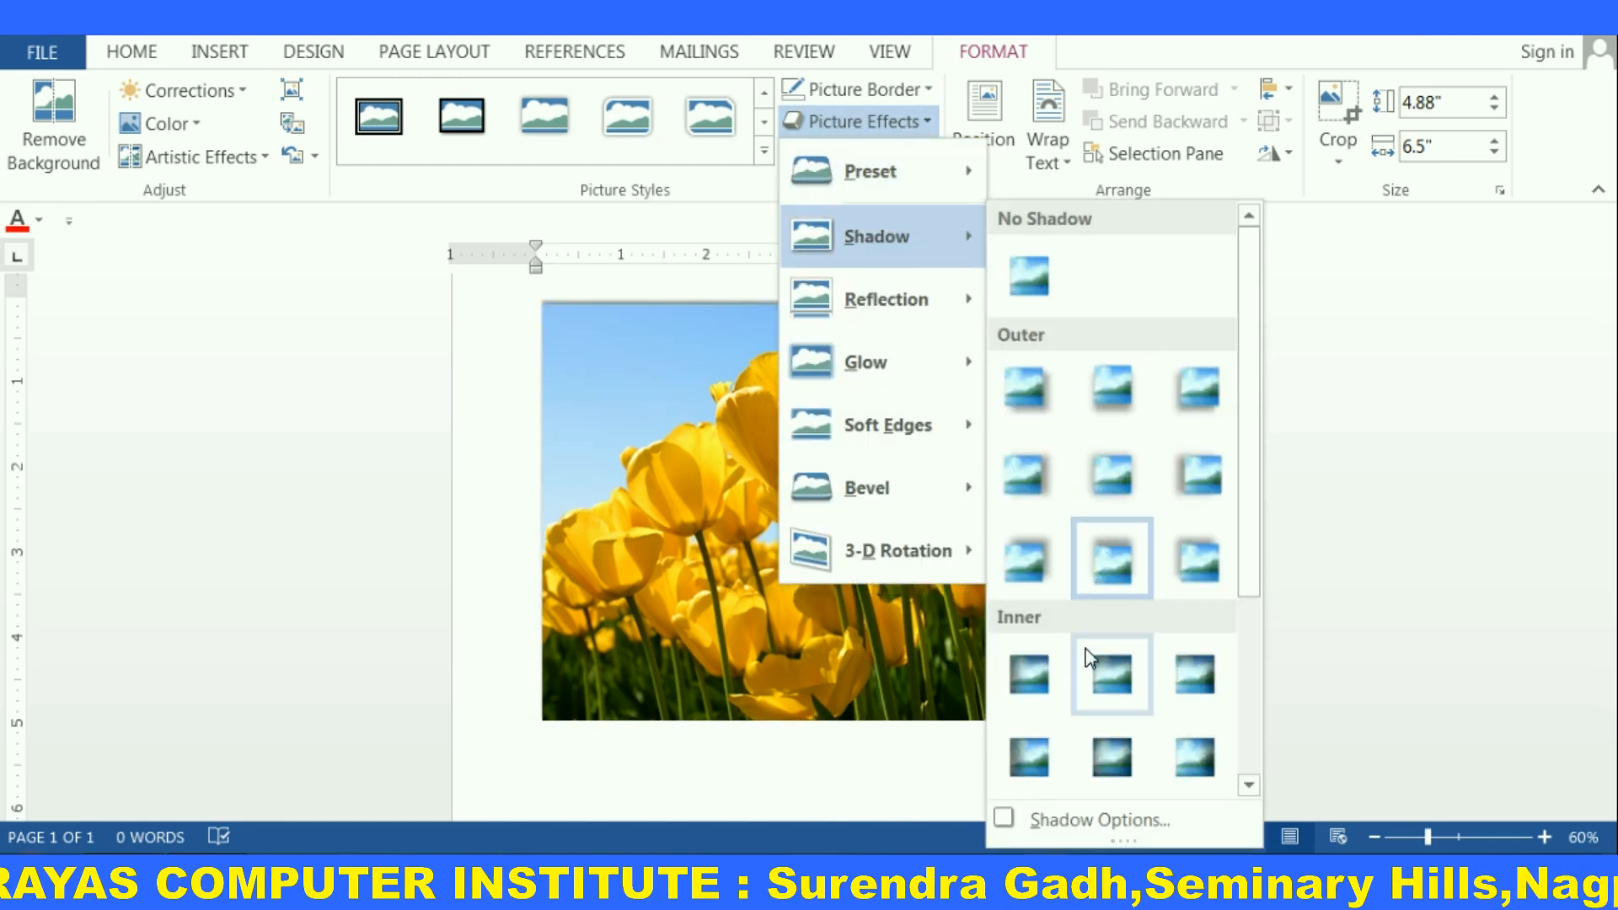
left_click_drag(1253, 534, 1256, 722)
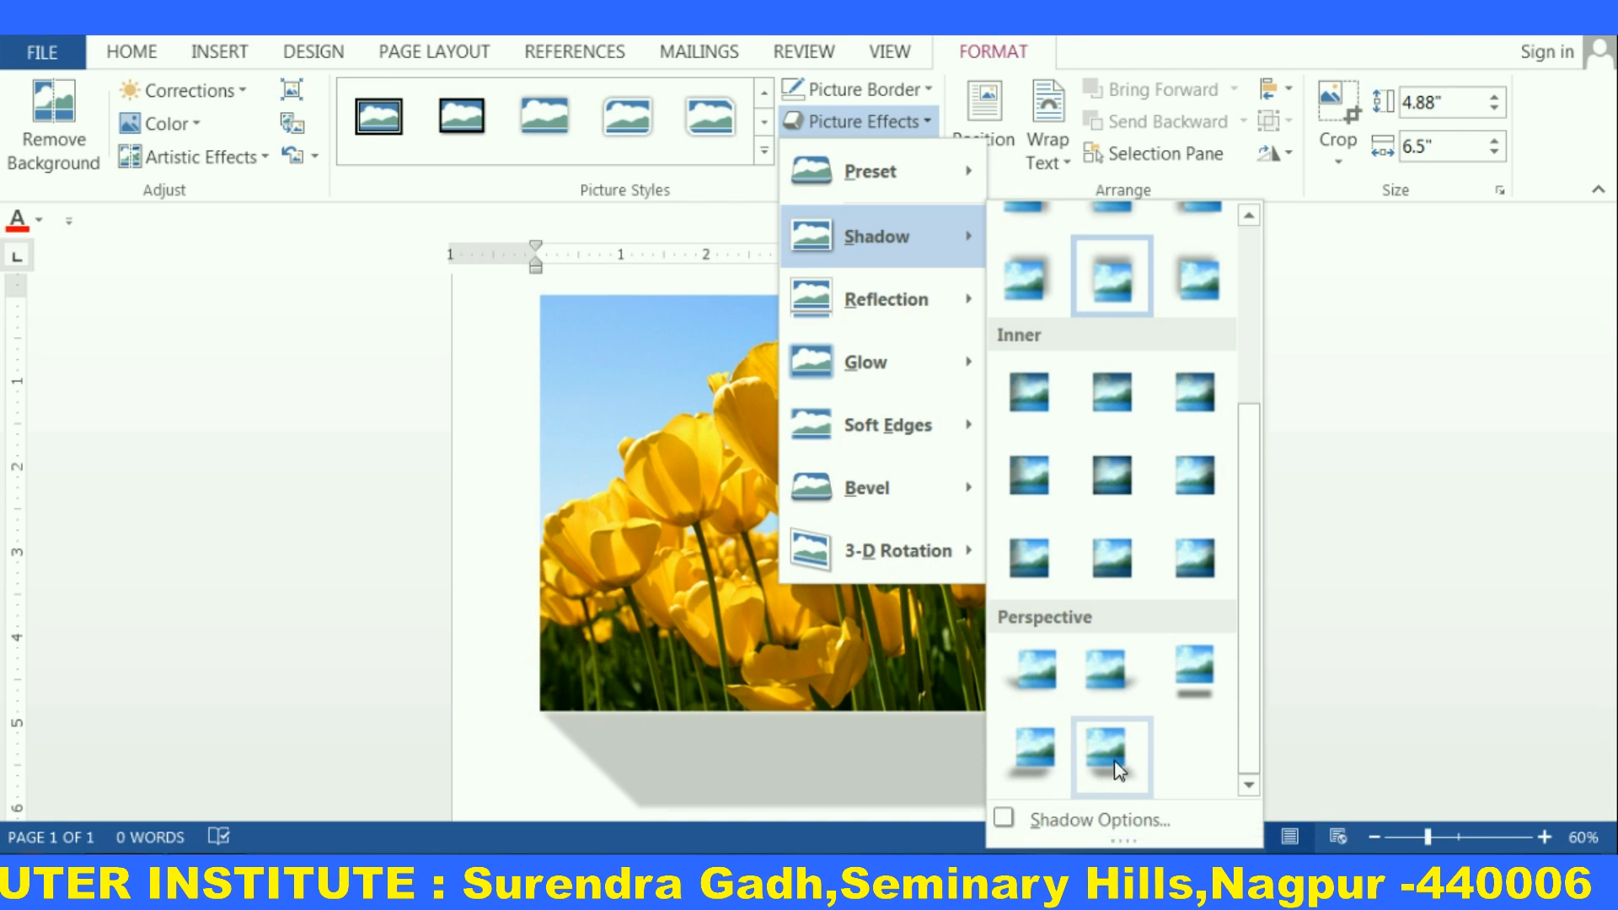
left_click(1118, 769)
scroll(865, 665, "down", 2)
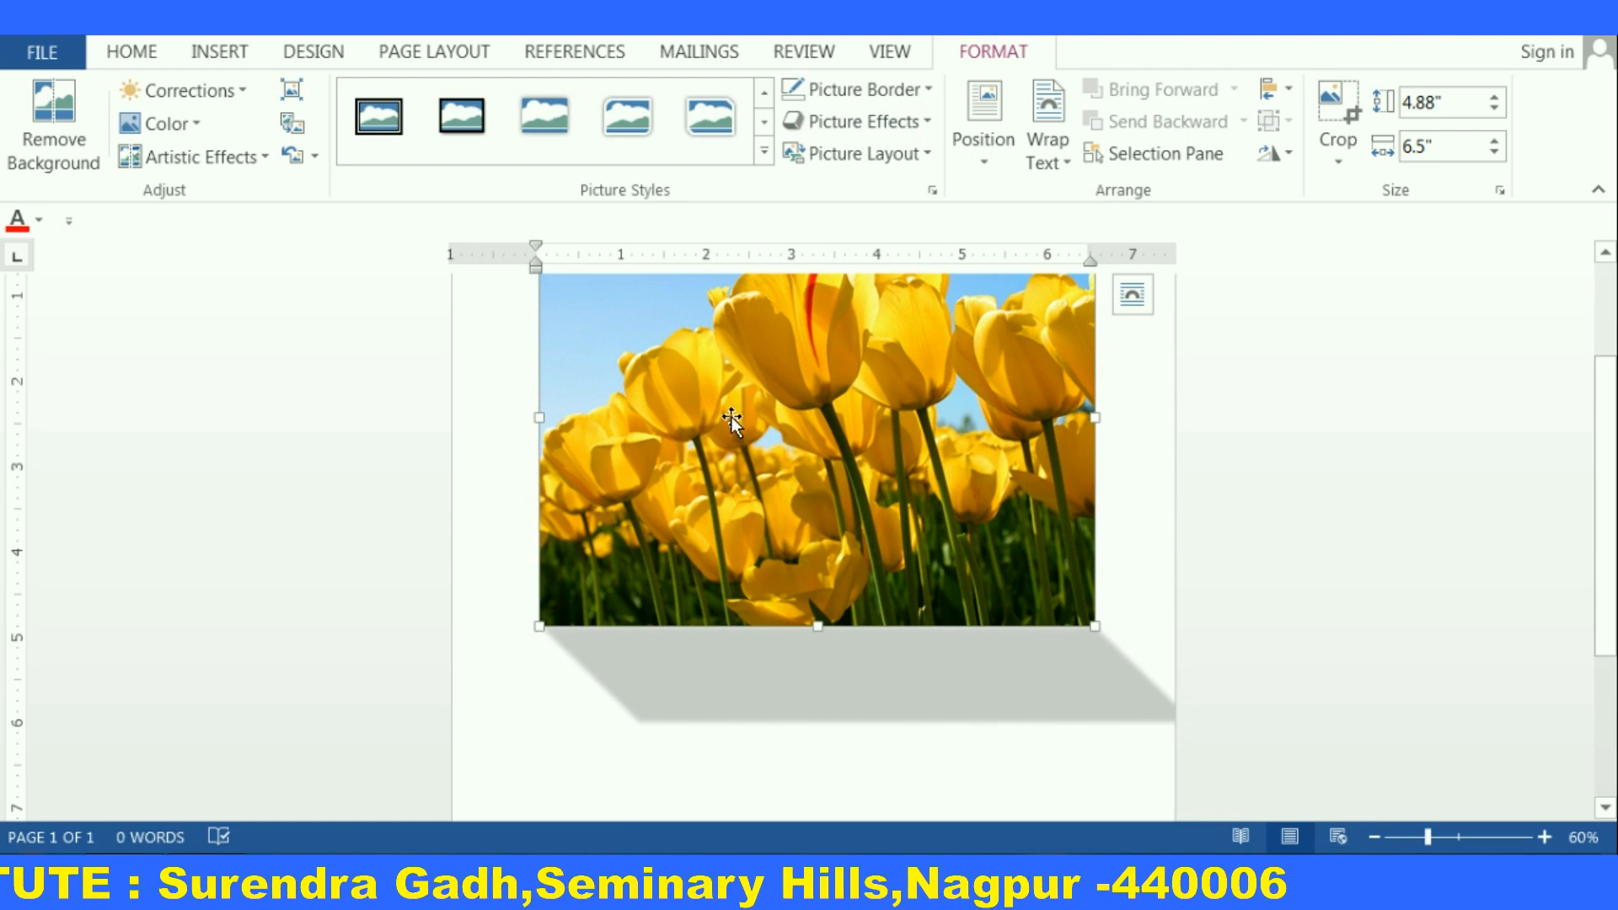
Remove the picture's shadow with No Shadow
left_click(929, 127)
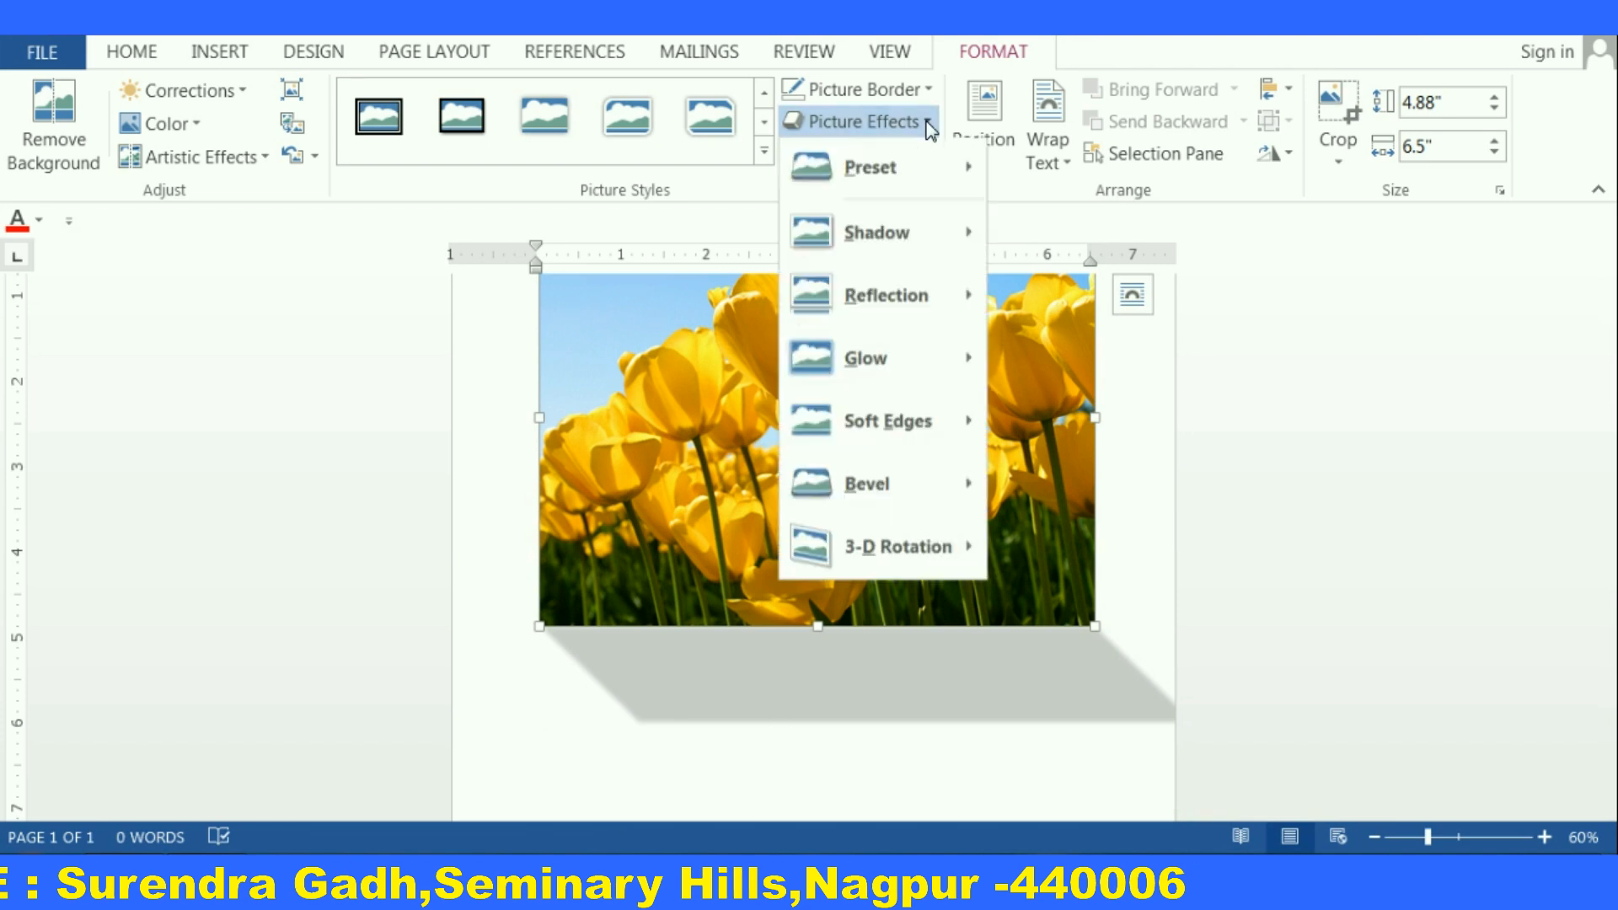
mouse_move(903, 246)
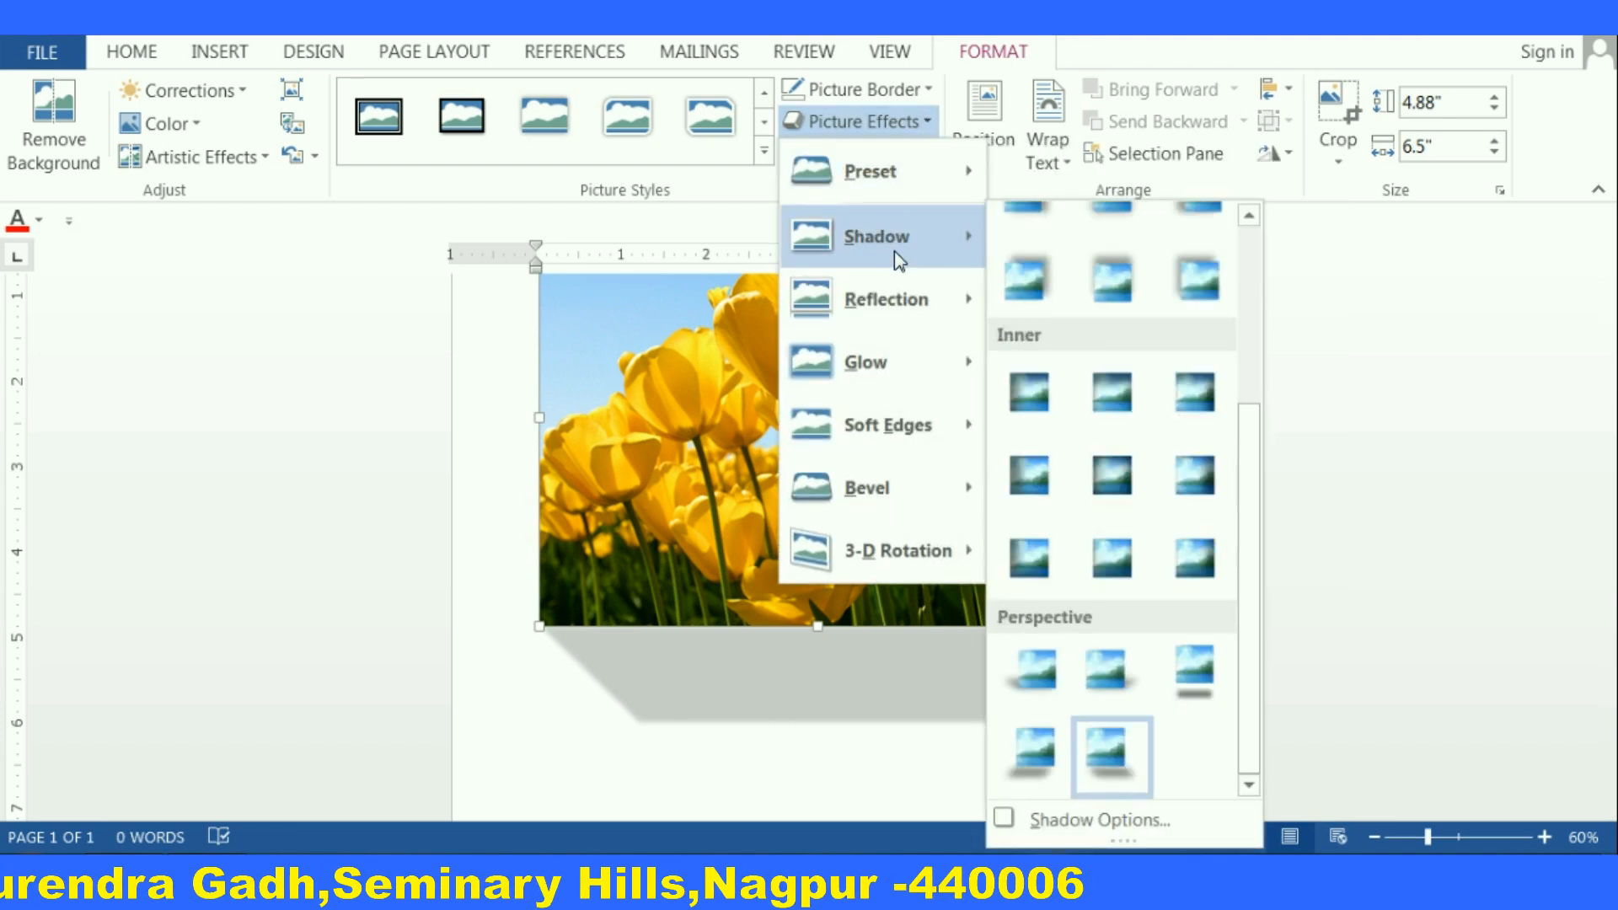
scroll(1112, 278, "up", 5)
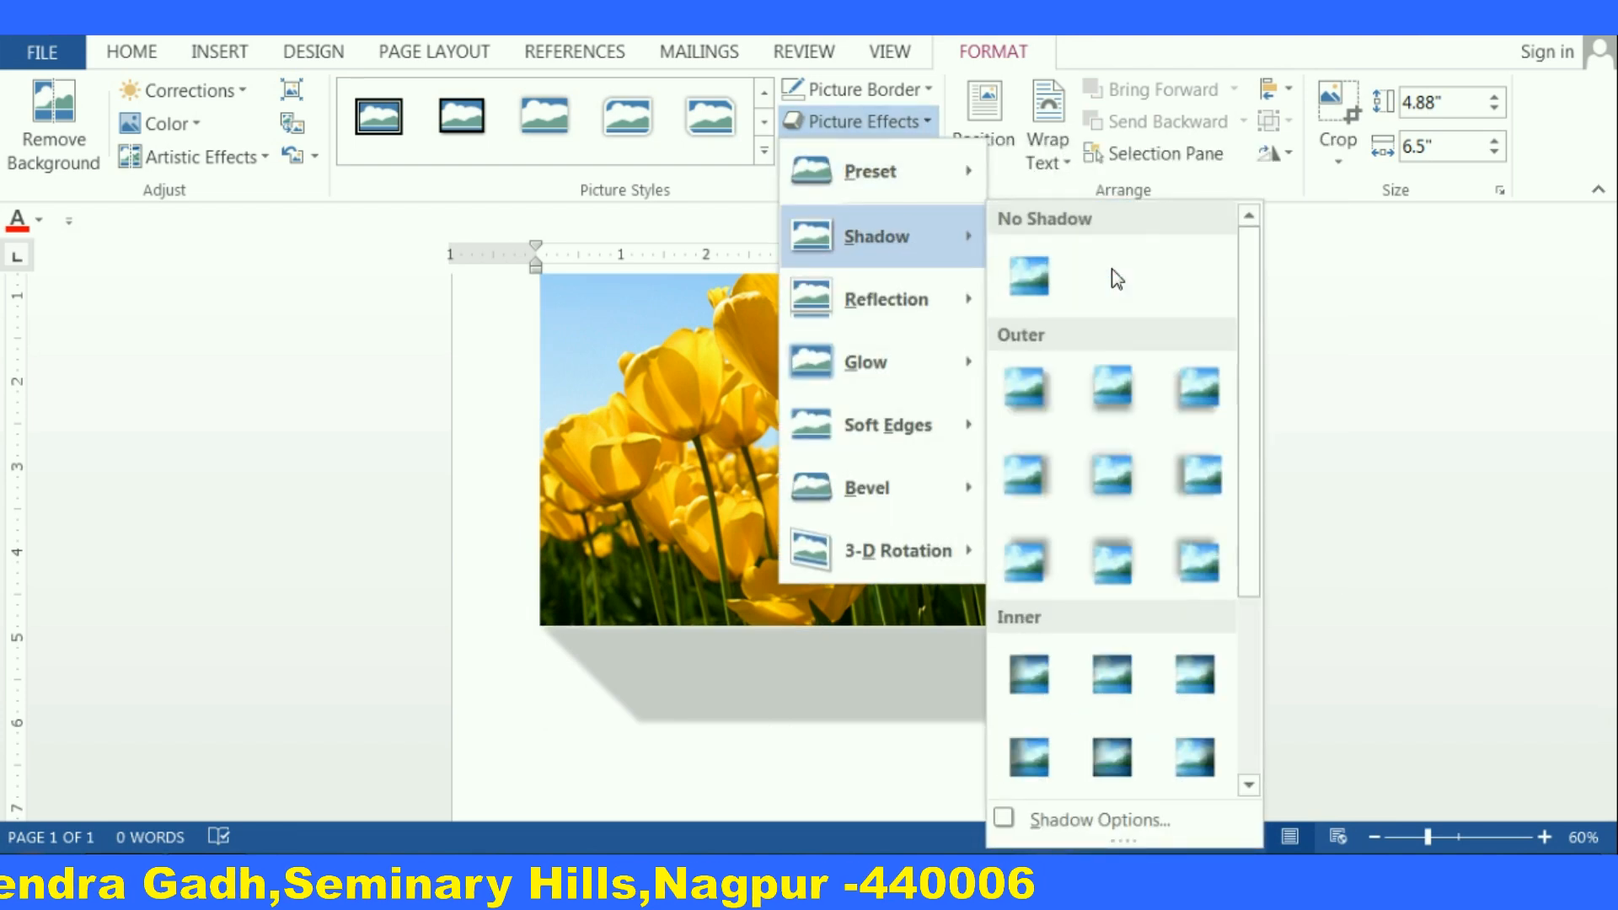
left_click(1029, 277)
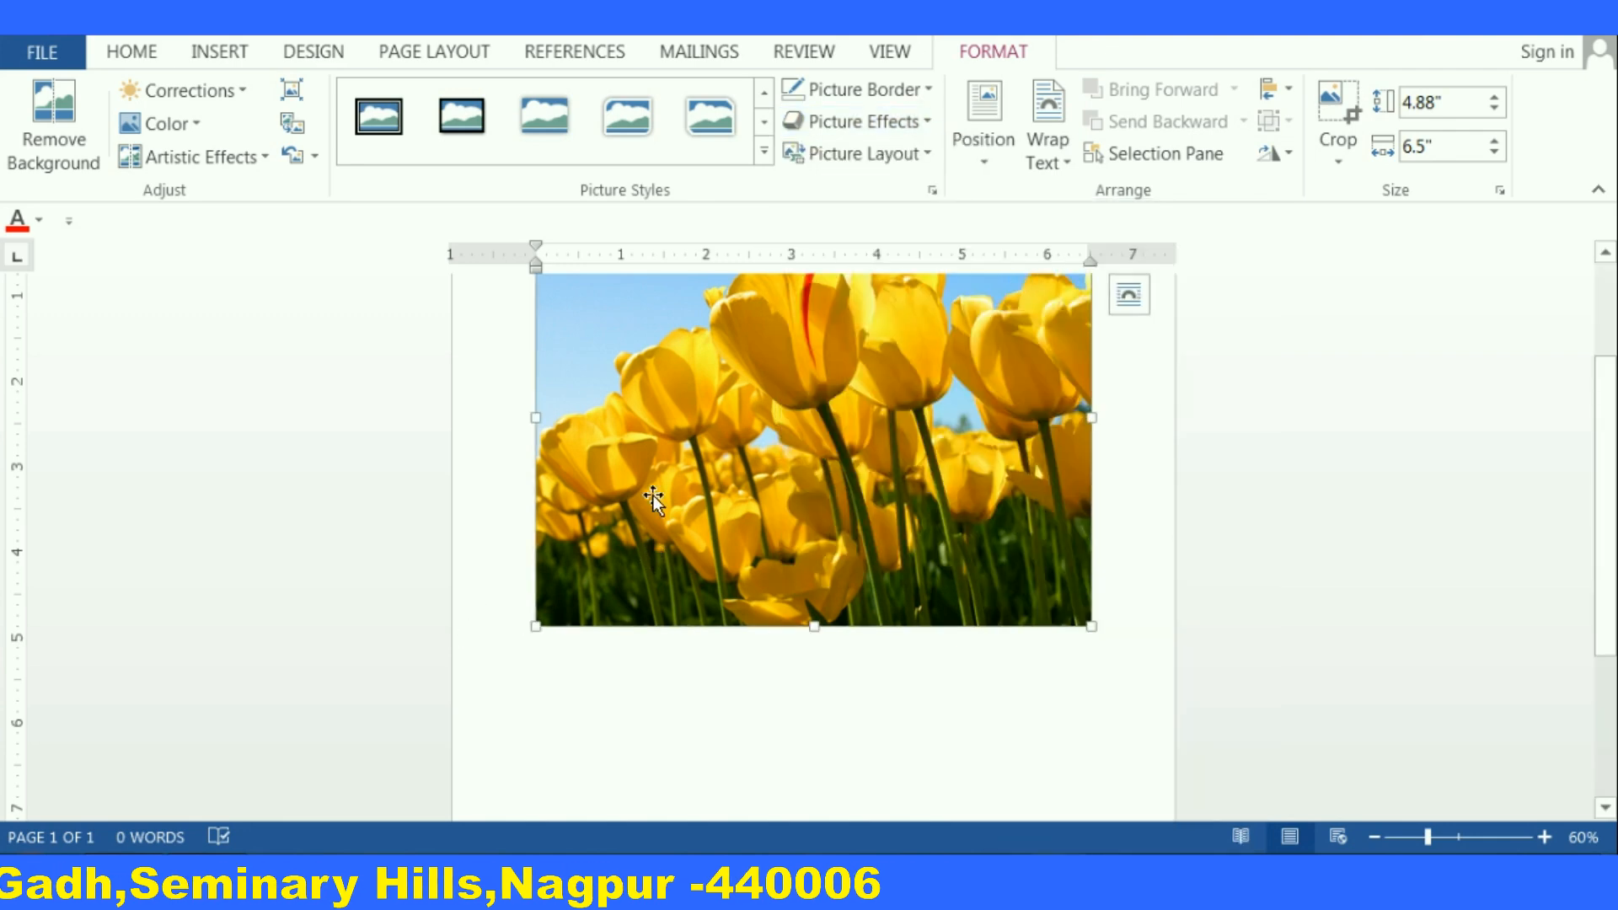
Apply a full reflection variation to the picture
left_click(930, 124)
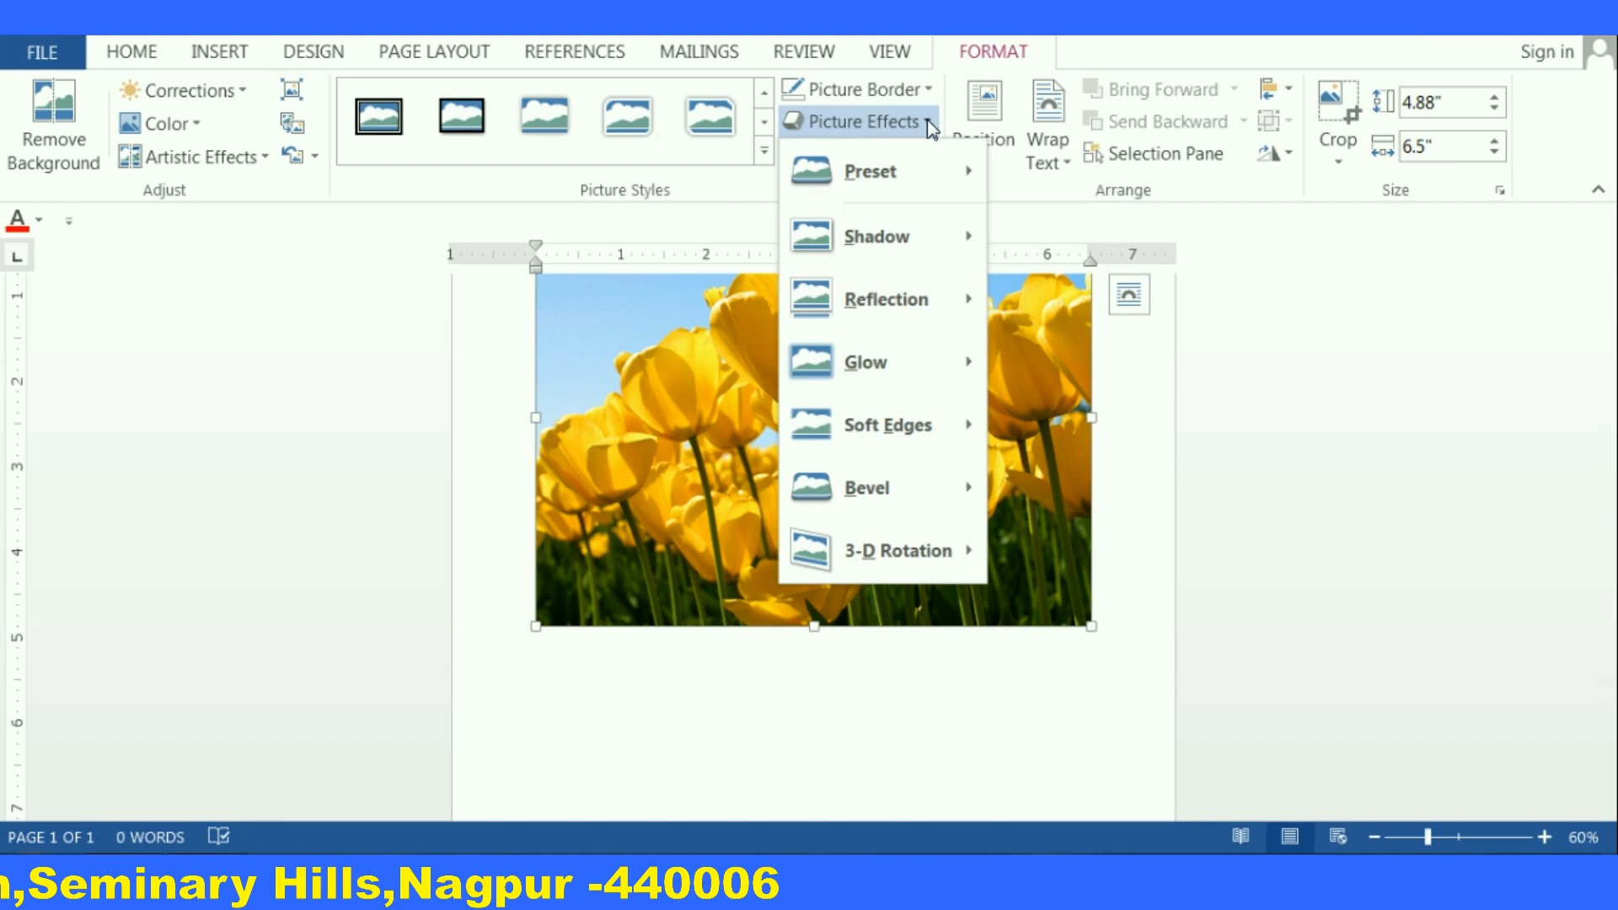
mouse_move(881, 309)
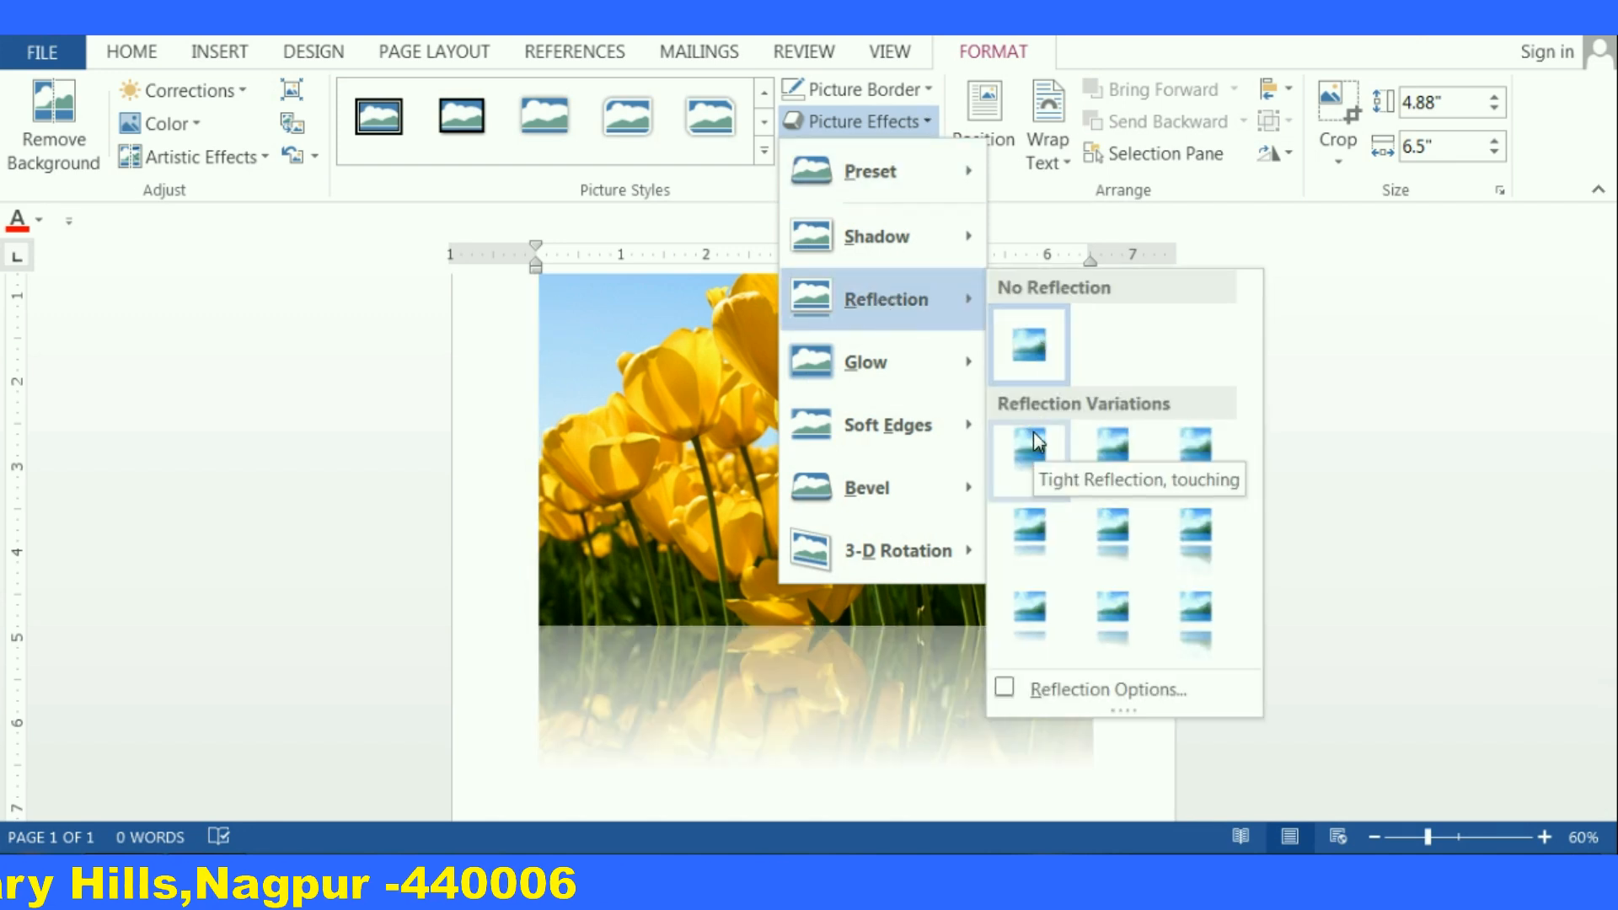
left_click(1110, 614)
scroll(929, 544, "down", 2, "ctrl")
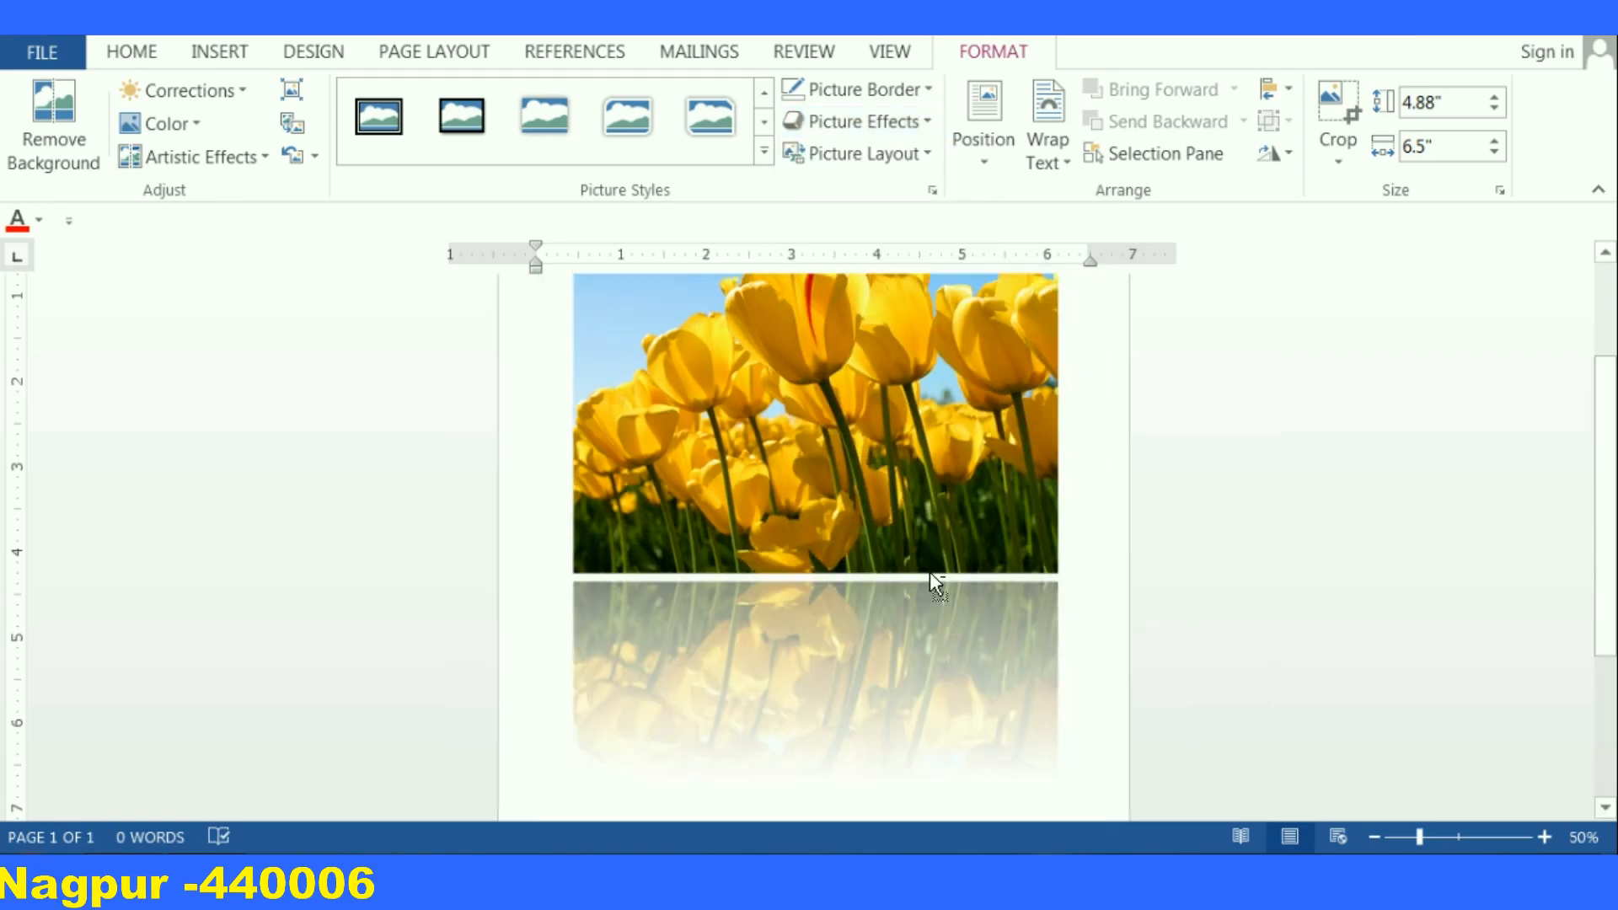
Select the picture and remove its reflection with No Reflection
left_click(928, 573)
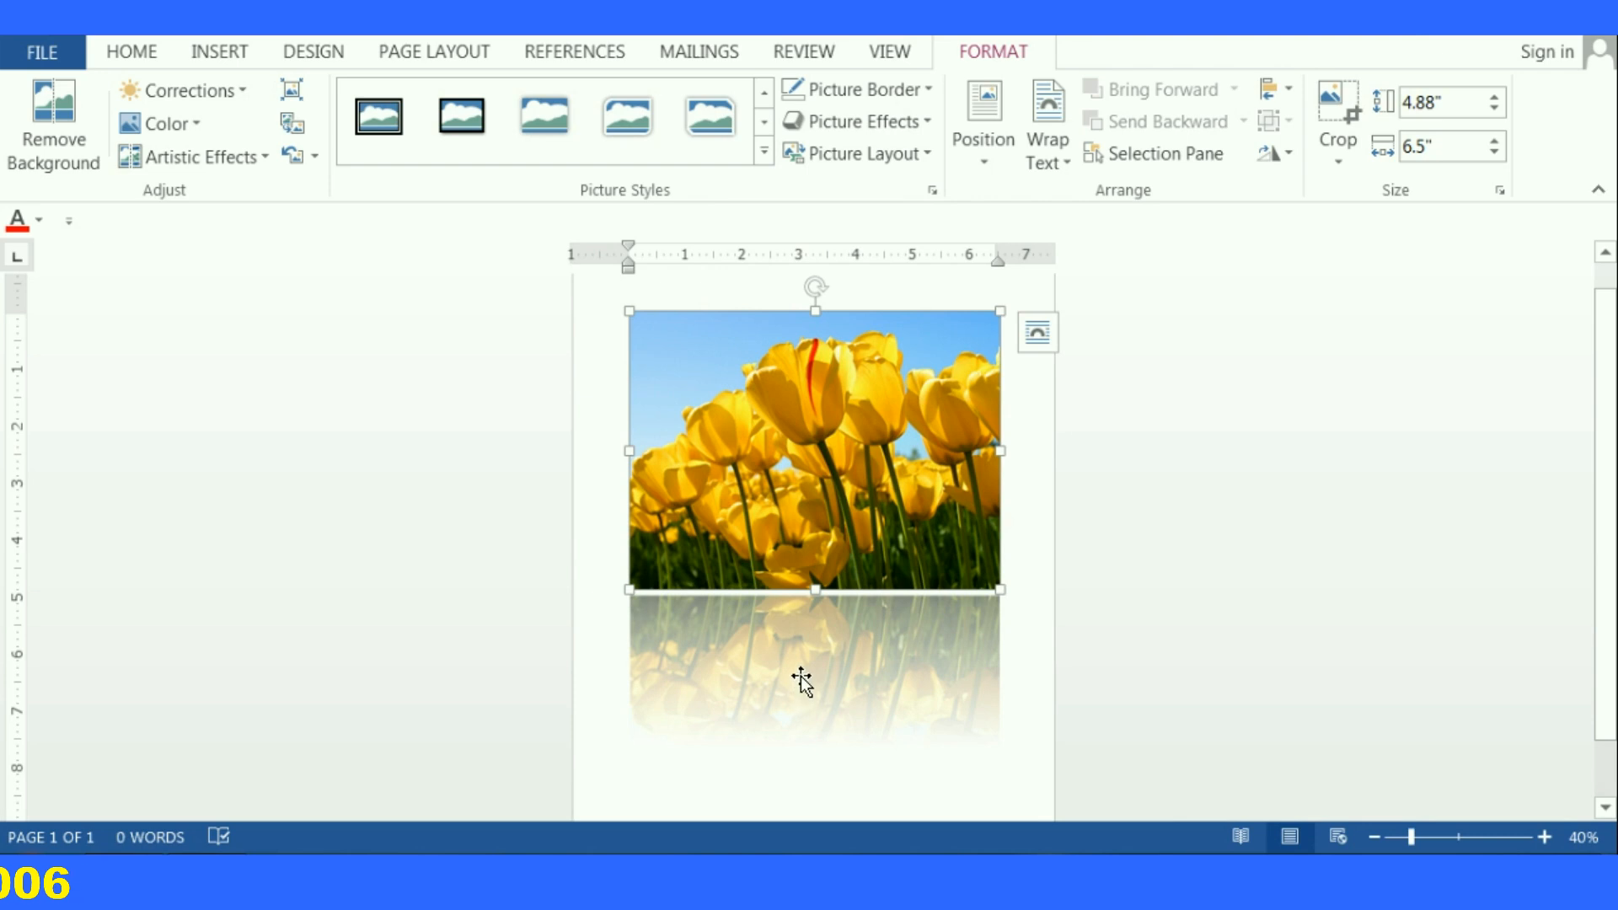
left_click(923, 121)
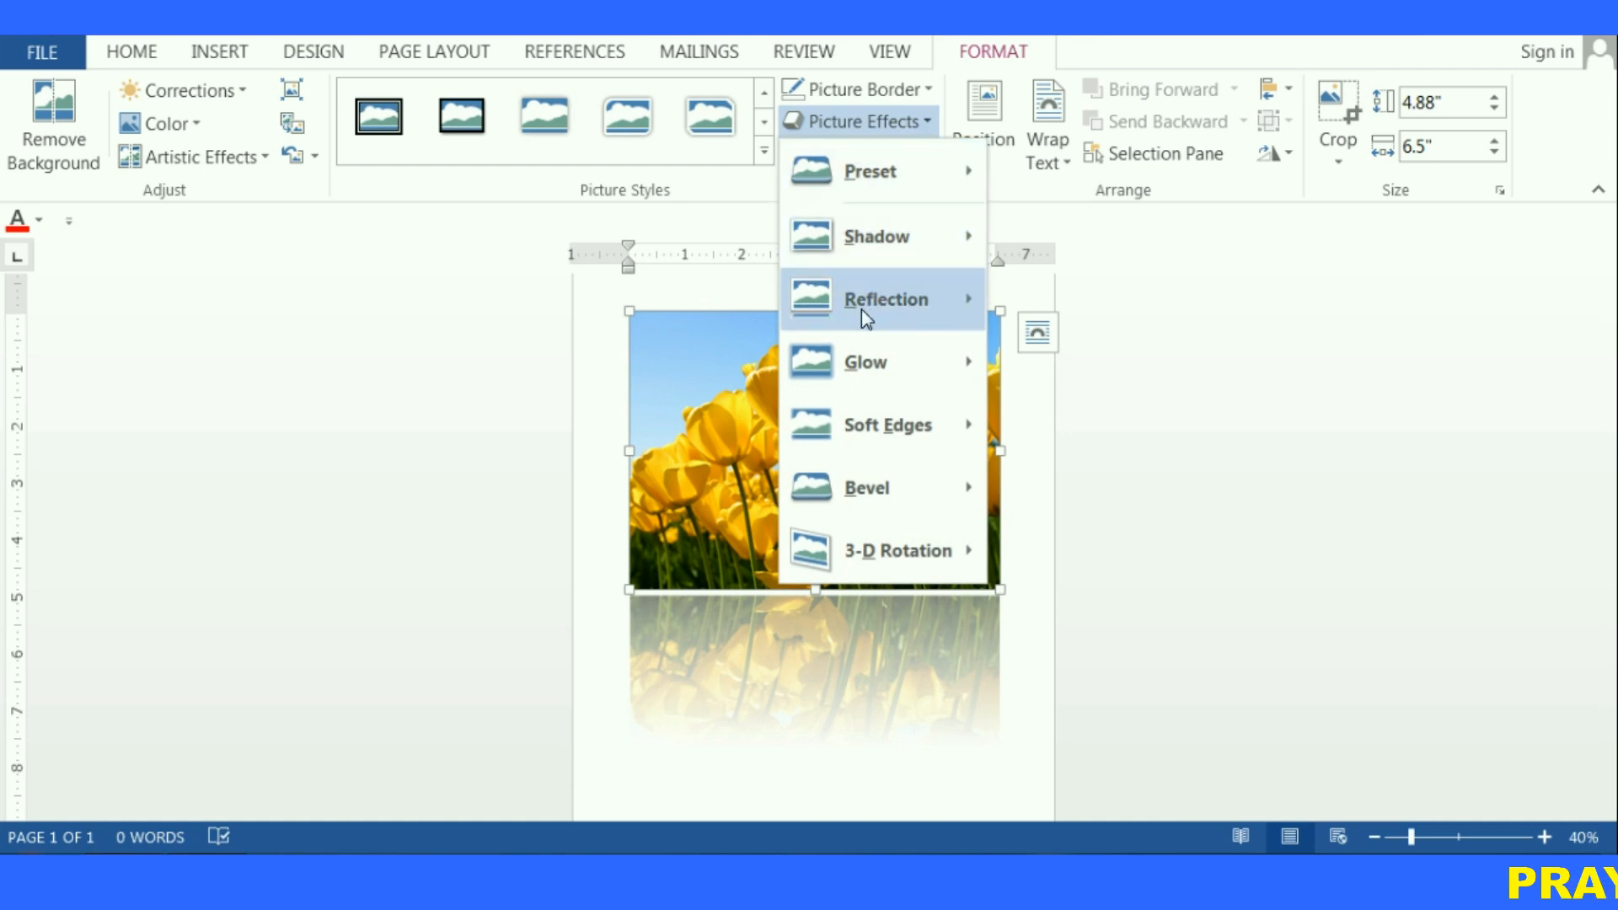
left_click(1024, 346)
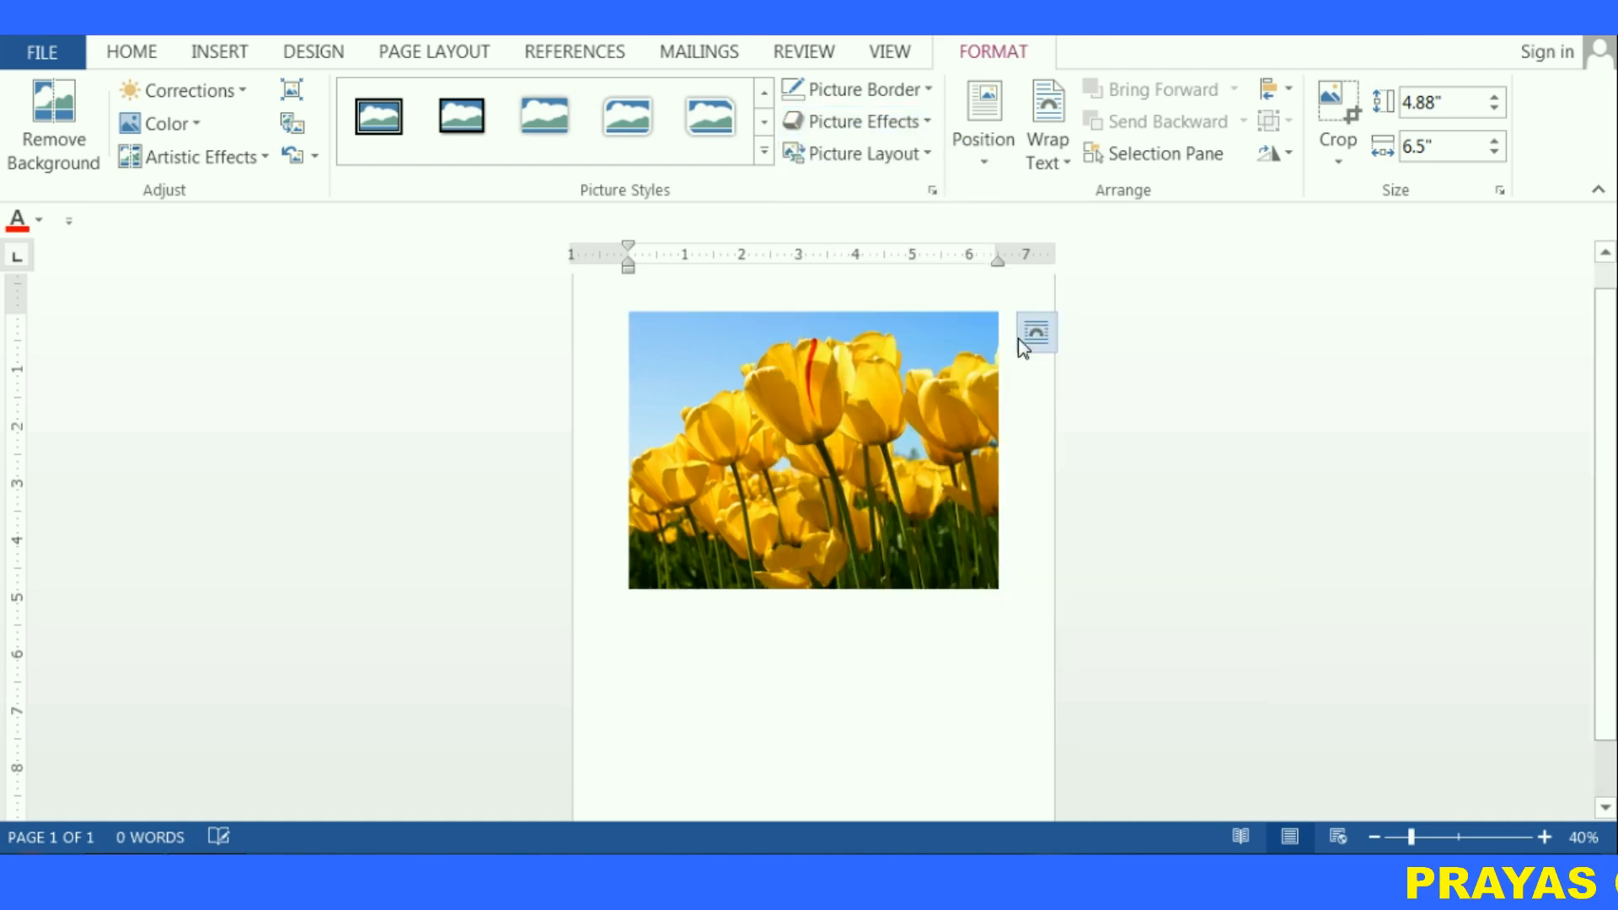
Apply an orange glow variation to the picture
left_click(931, 124)
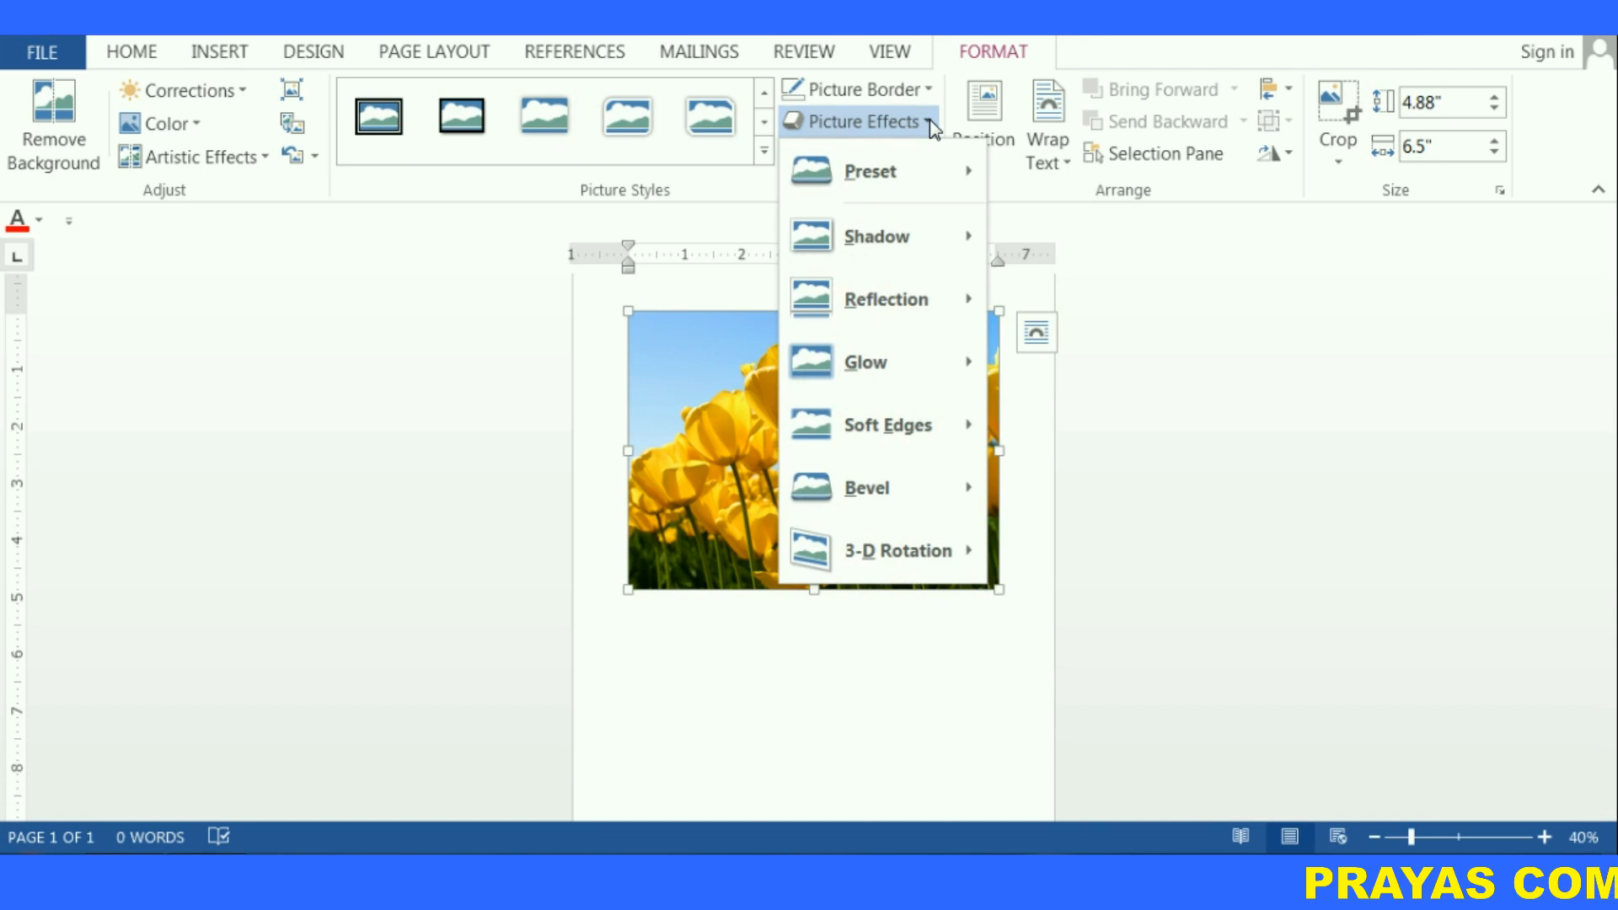
mouse_move(883, 363)
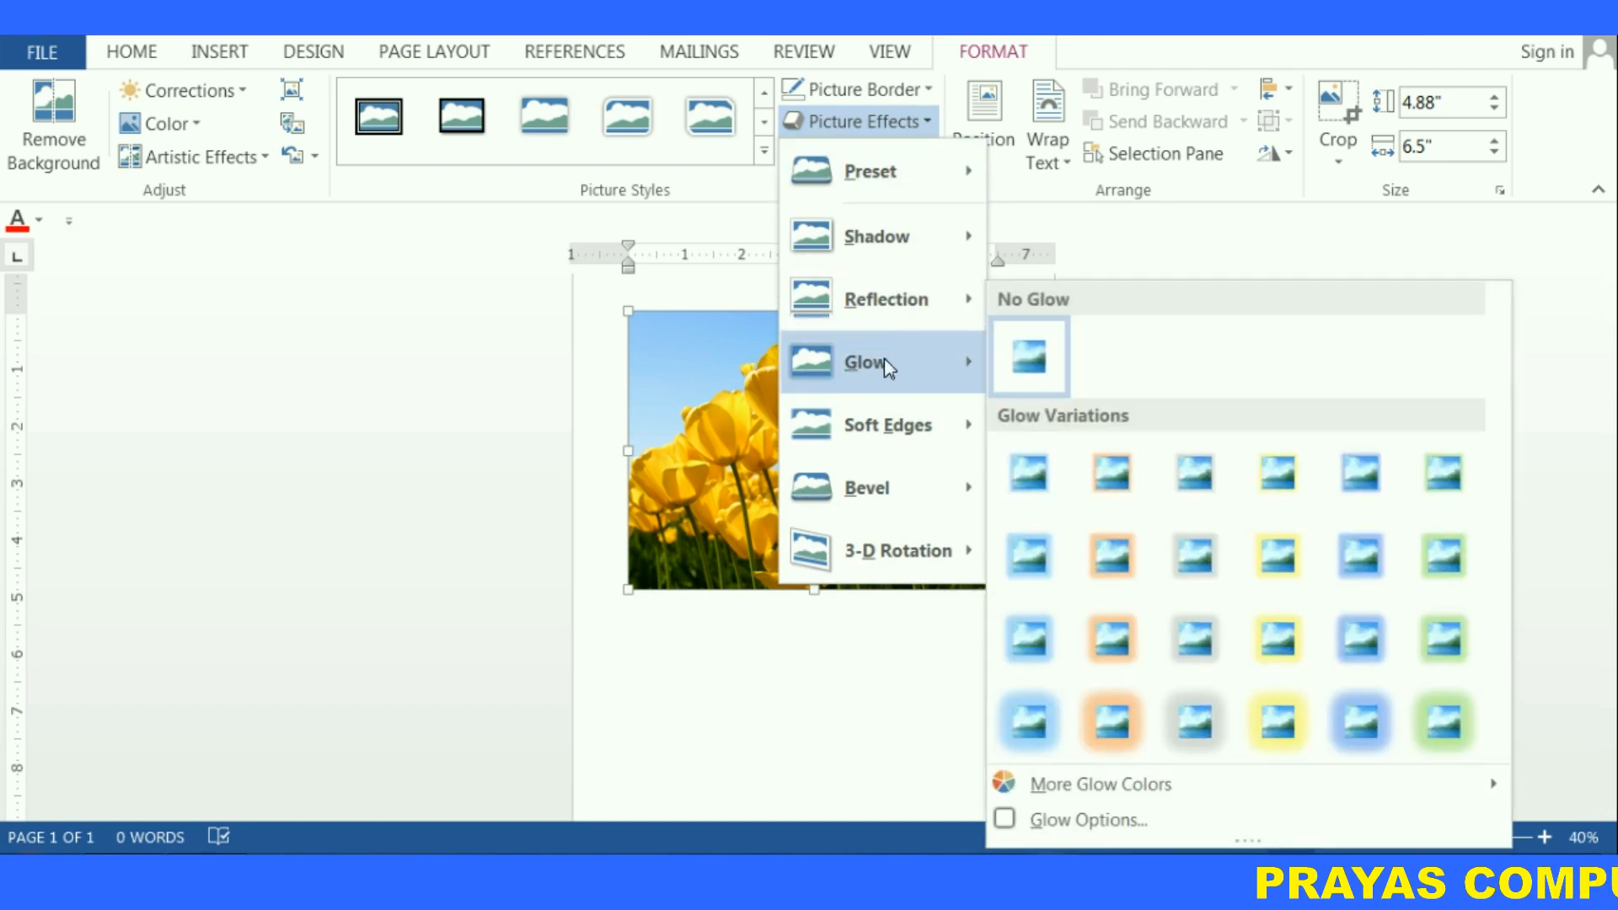
left_click(1115, 722)
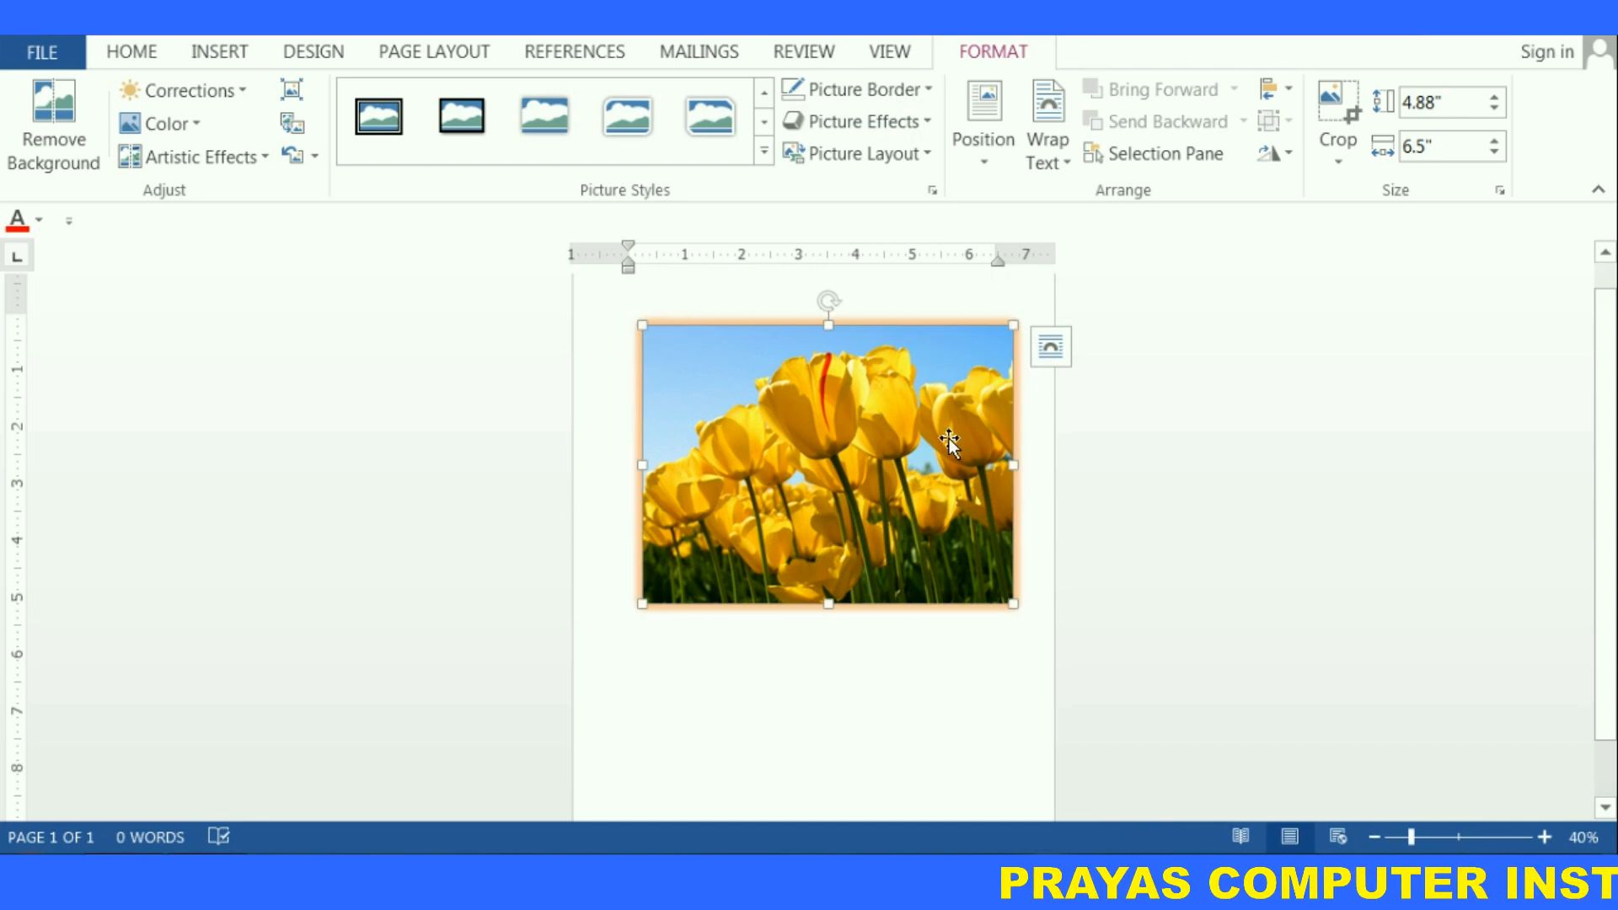
Remove the picture's glow with No Glow
left_click(931, 122)
mouse_move(840, 371)
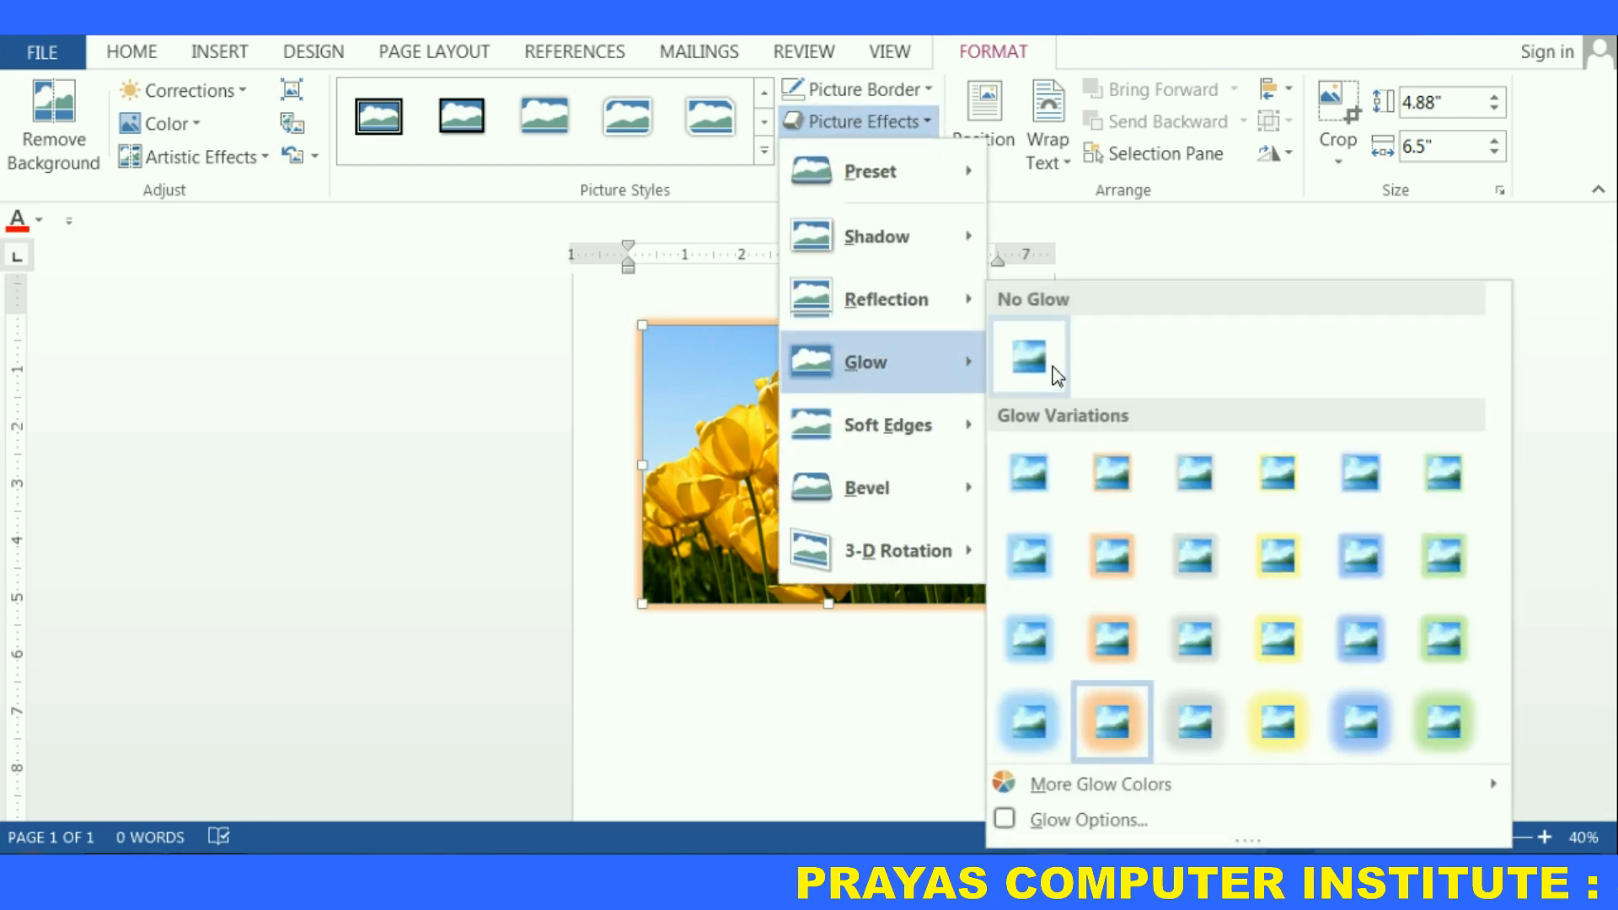
left_click(1034, 364)
Apply 50 Point soft edges to the picture and deselect it to inspect the result
left_click(916, 127)
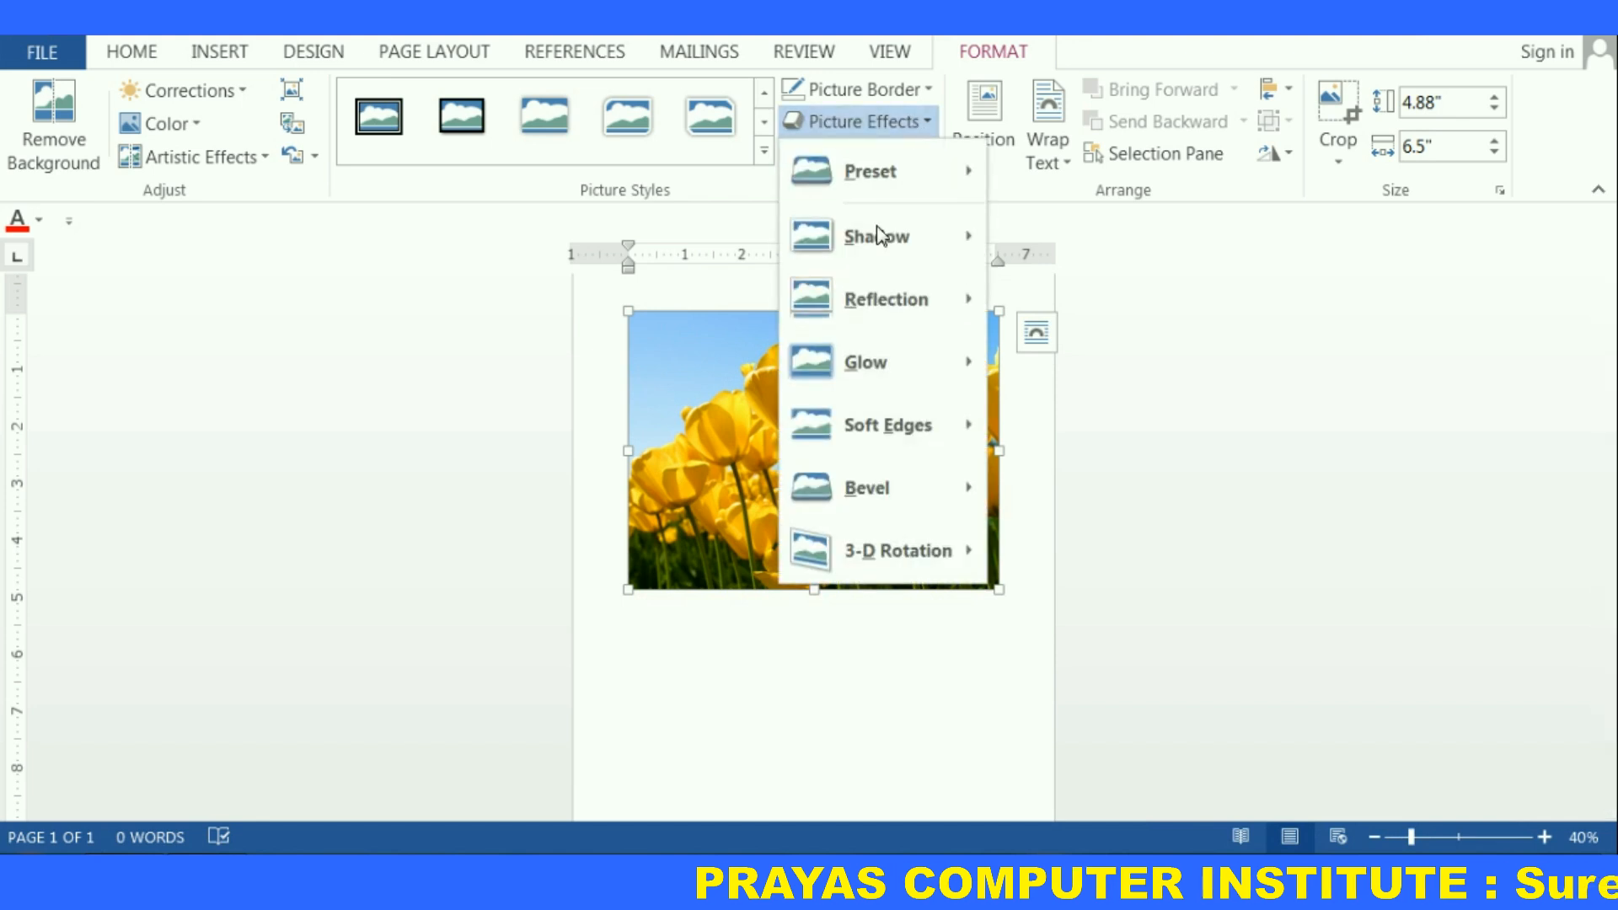
mouse_move(924, 434)
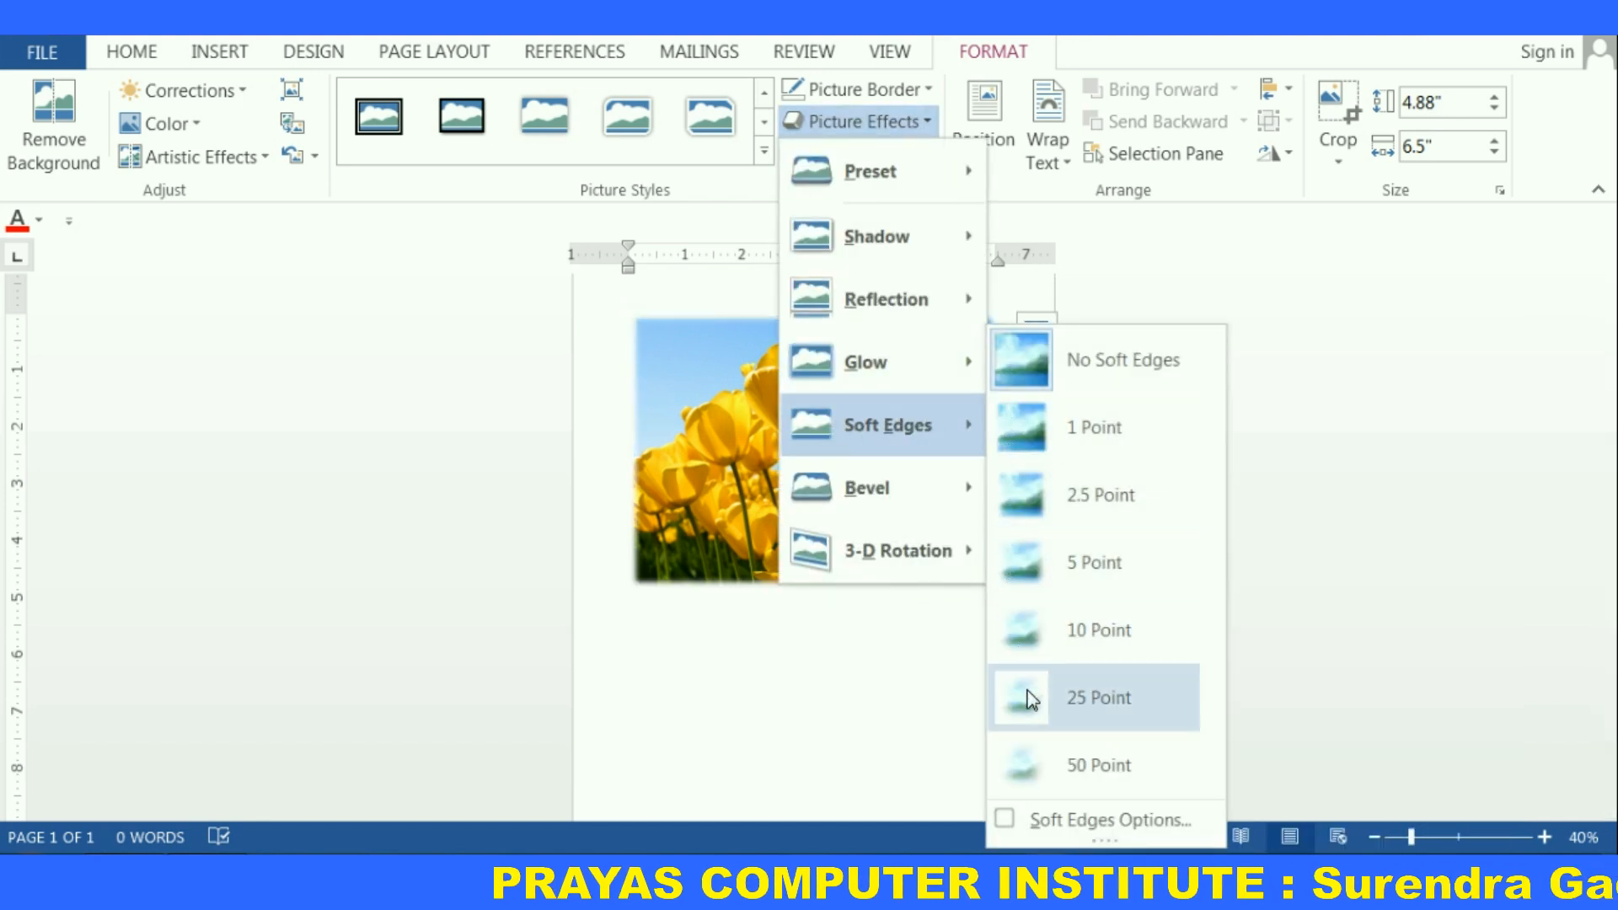
left_click(1035, 779)
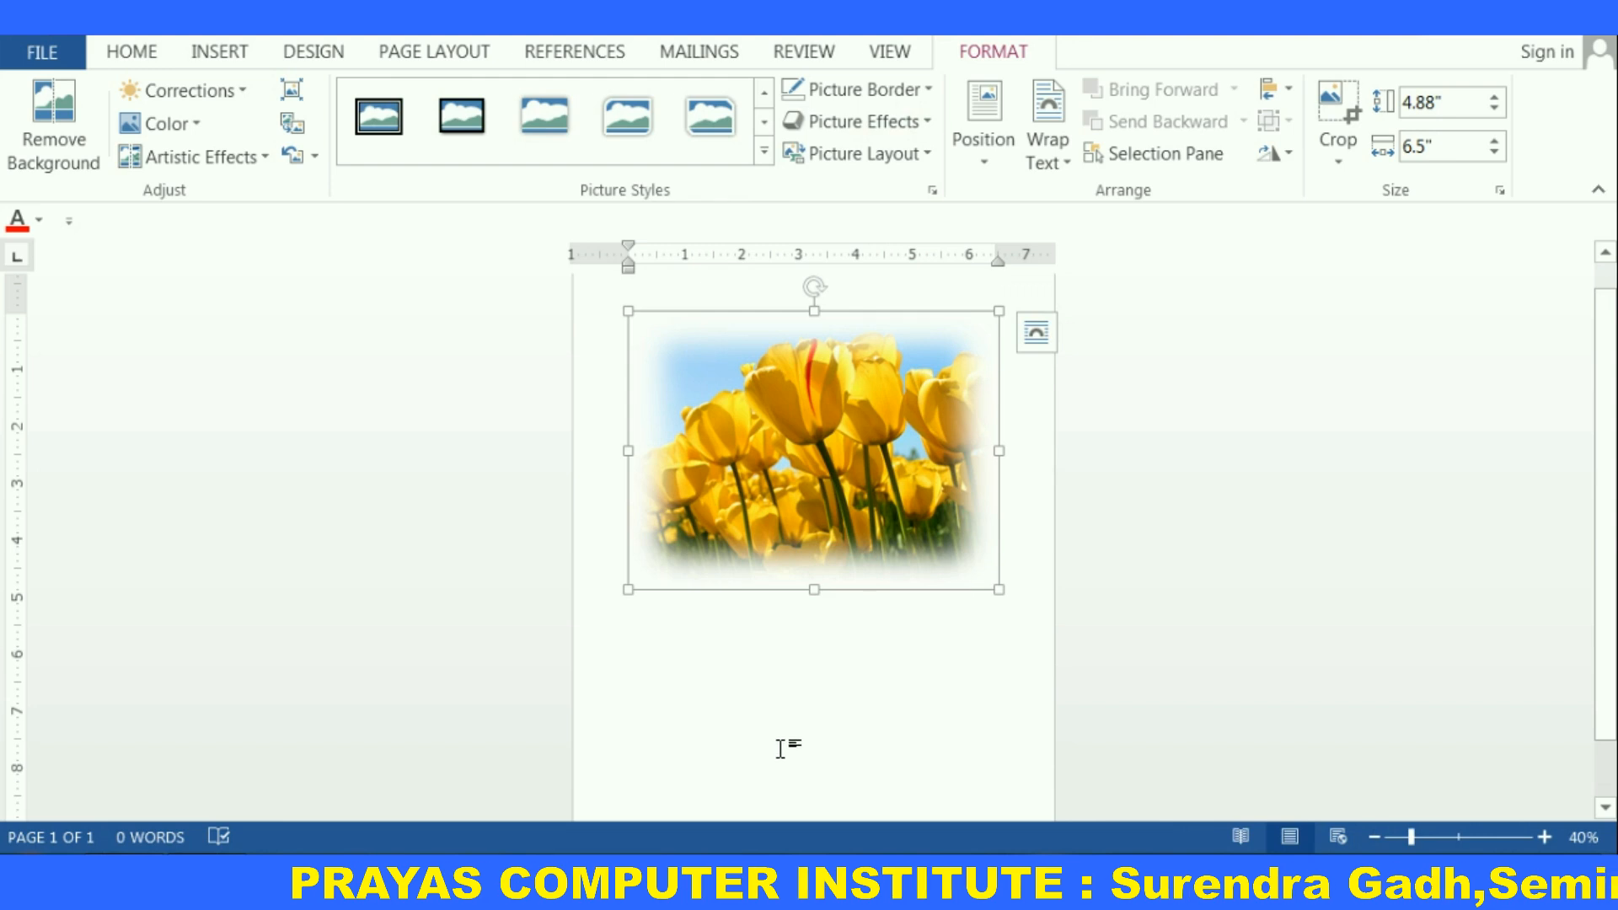
scroll(781, 748, "up", 3, "ctrl")
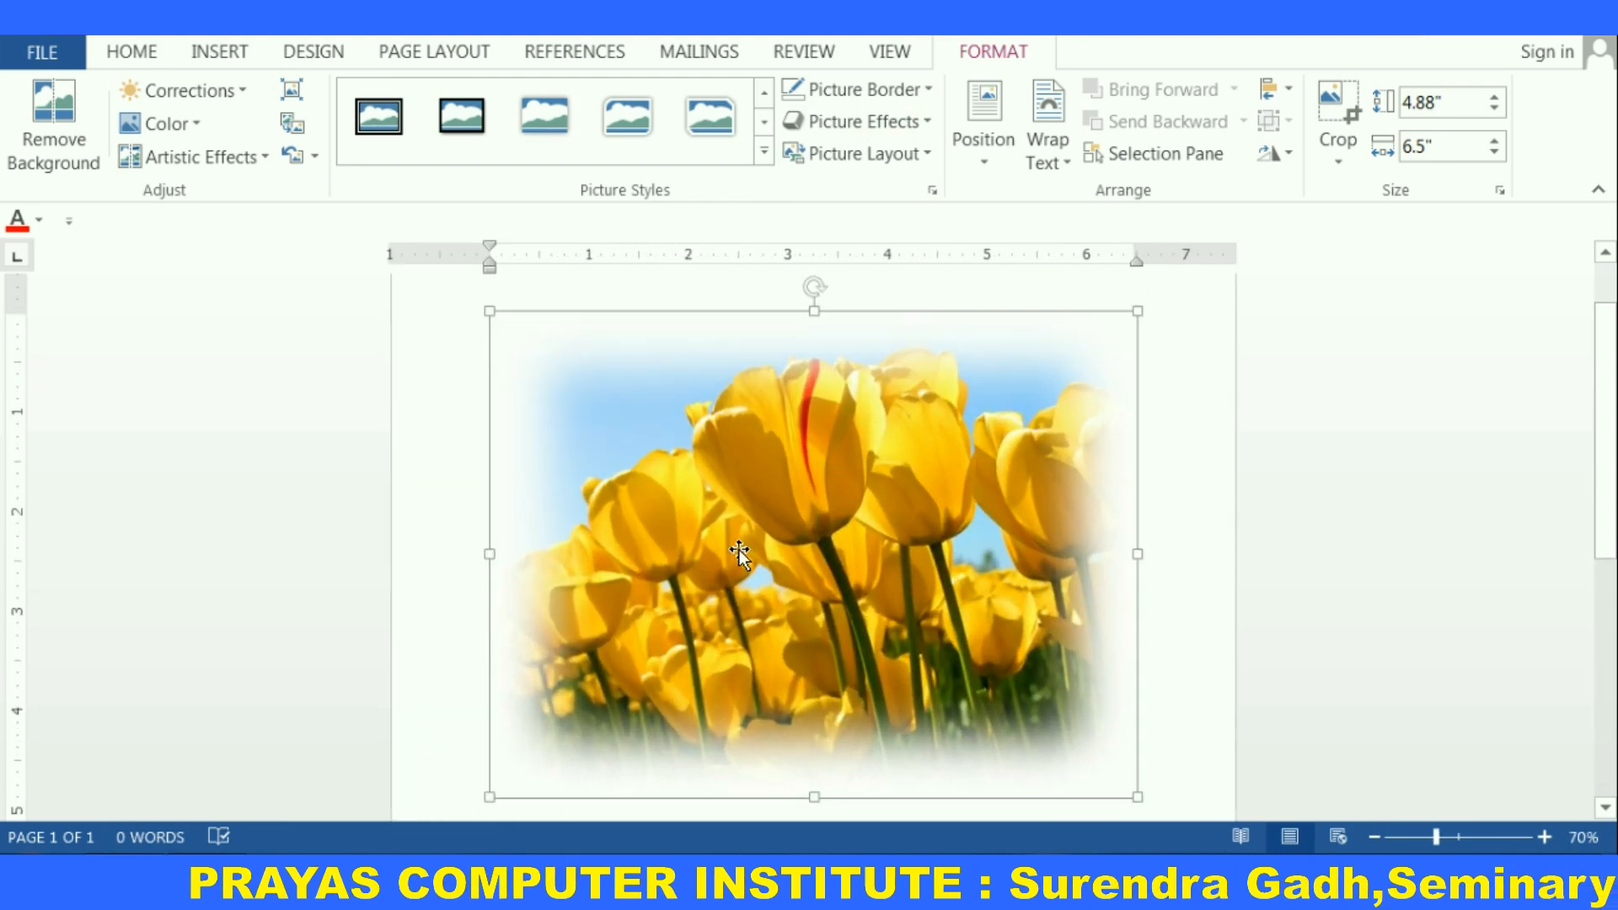
left_click(748, 536)
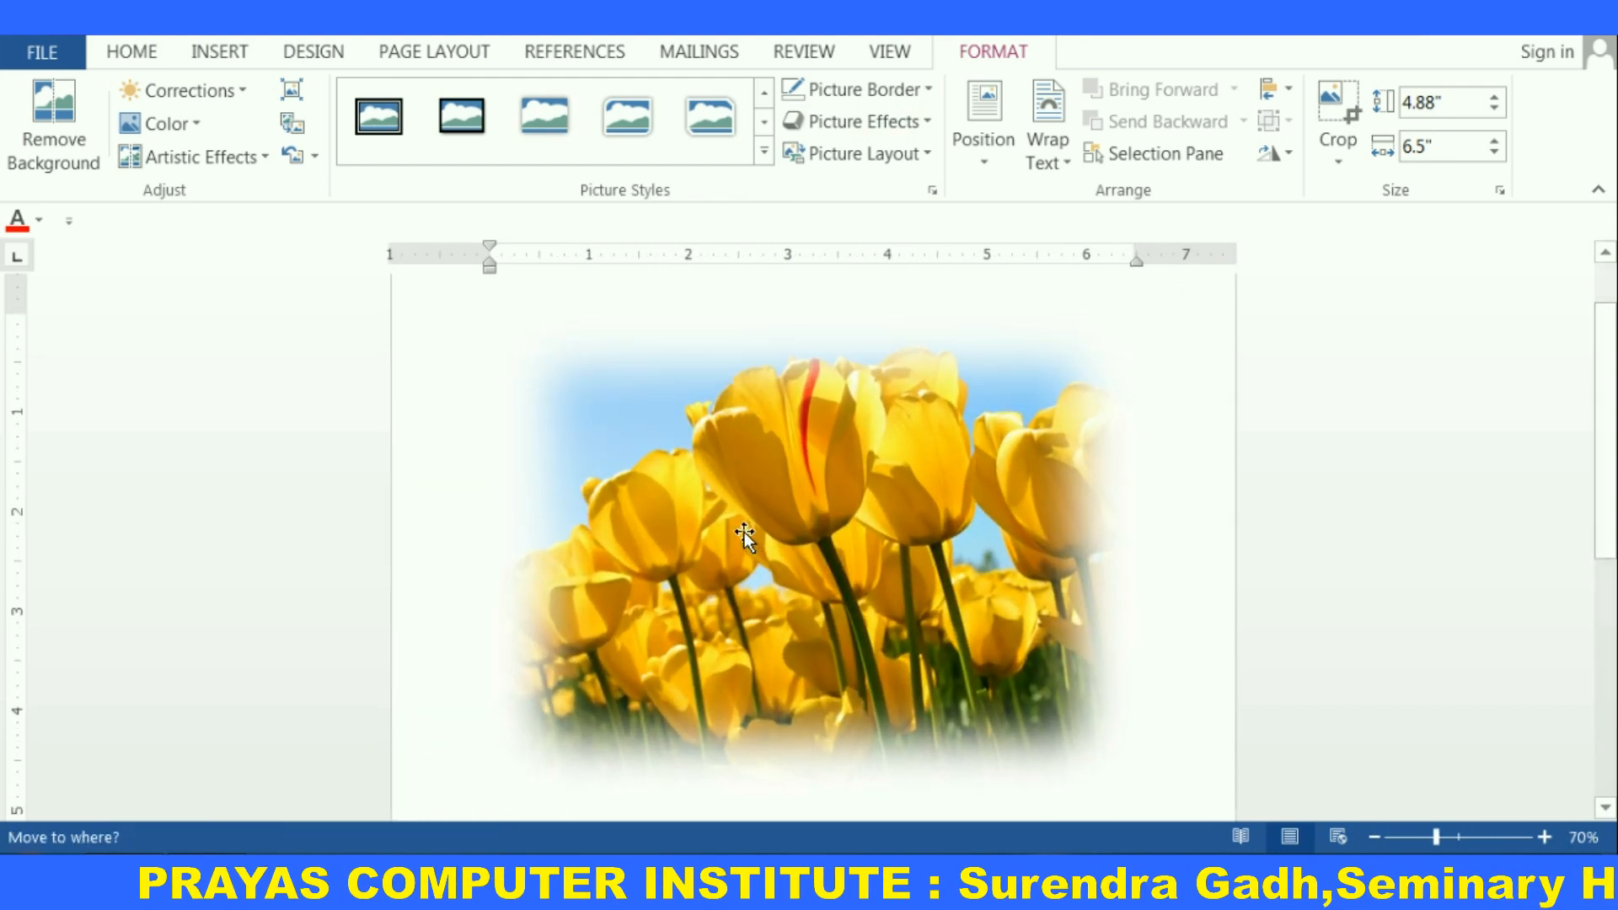
left_click(1196, 518)
scroll(1210, 509, "down", 1)
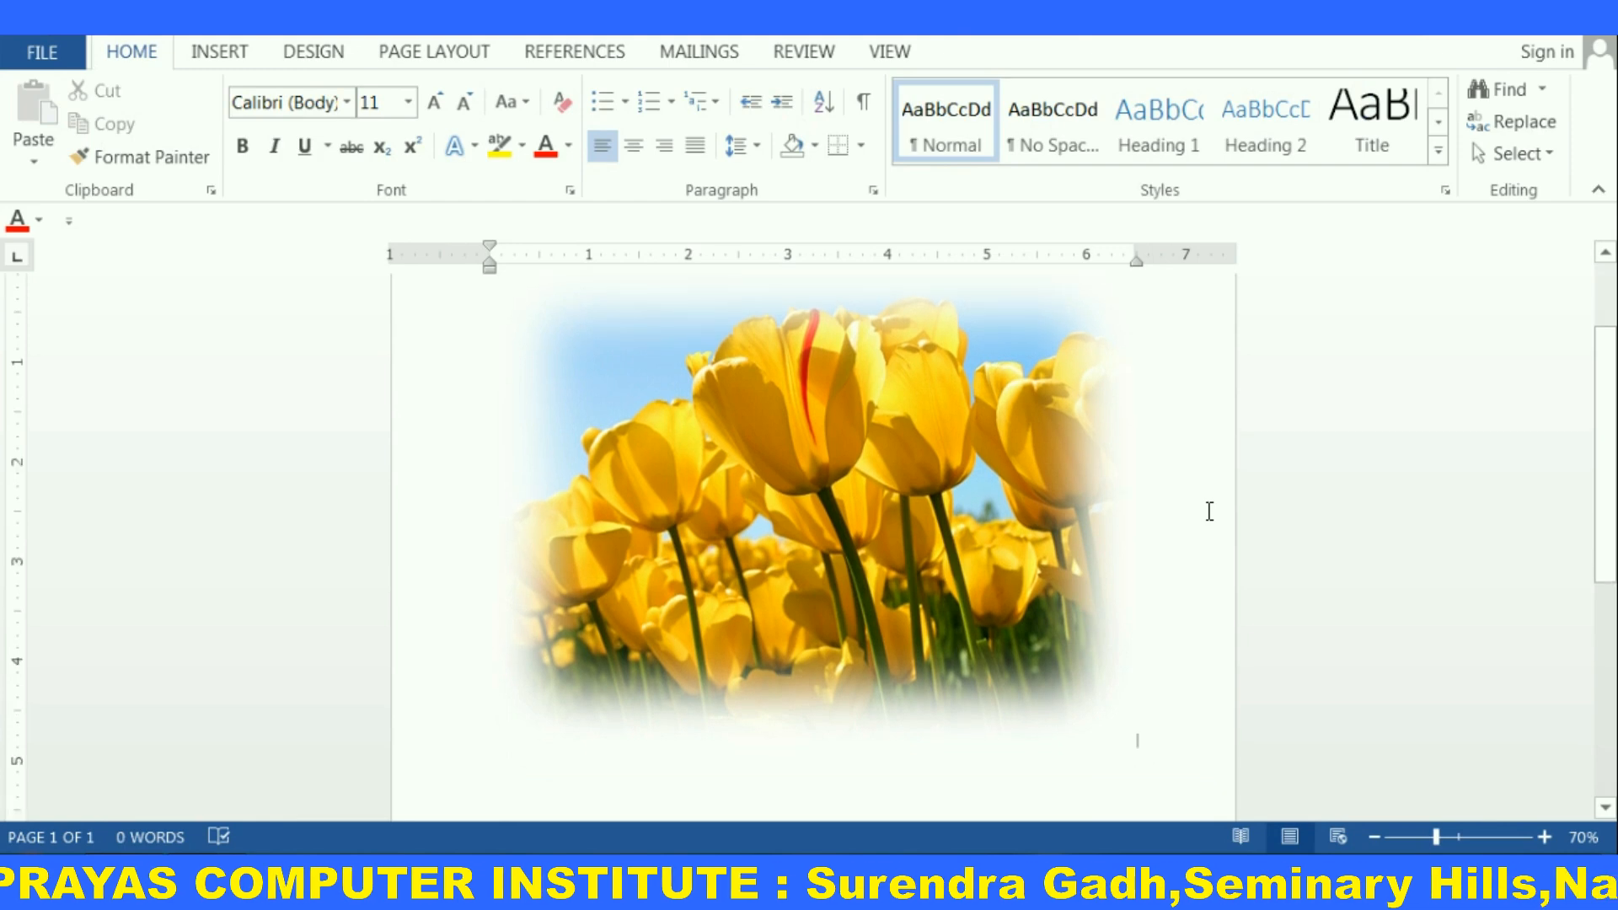
Select the picture and remove its soft edges with No Soft Edges
left_click(791, 451)
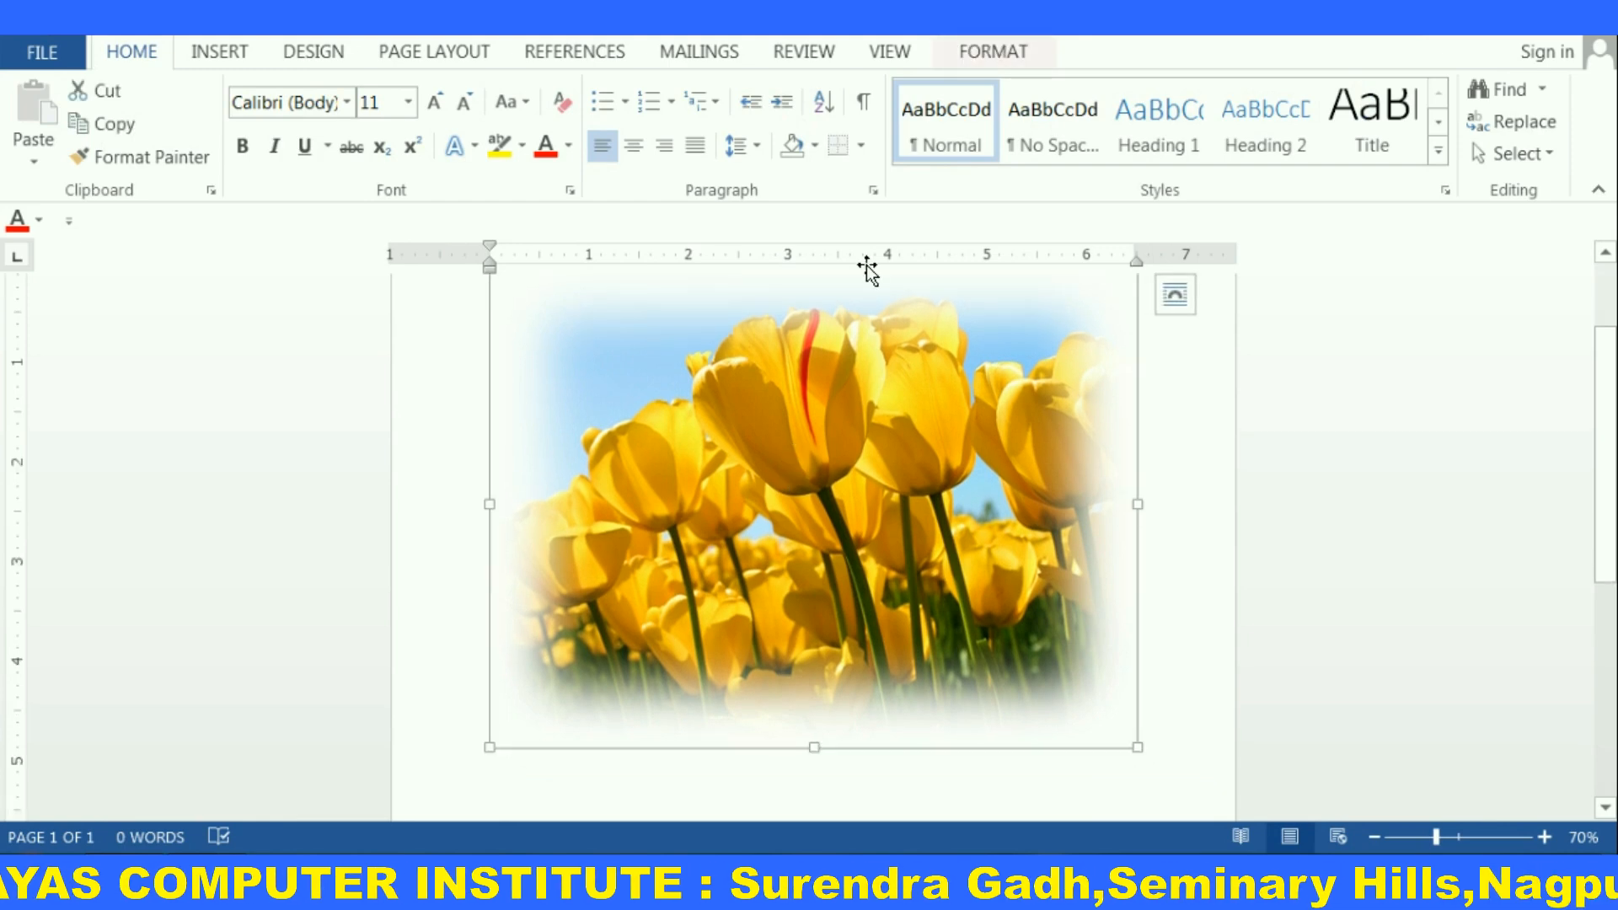
left_click(1019, 53)
left_click(918, 120)
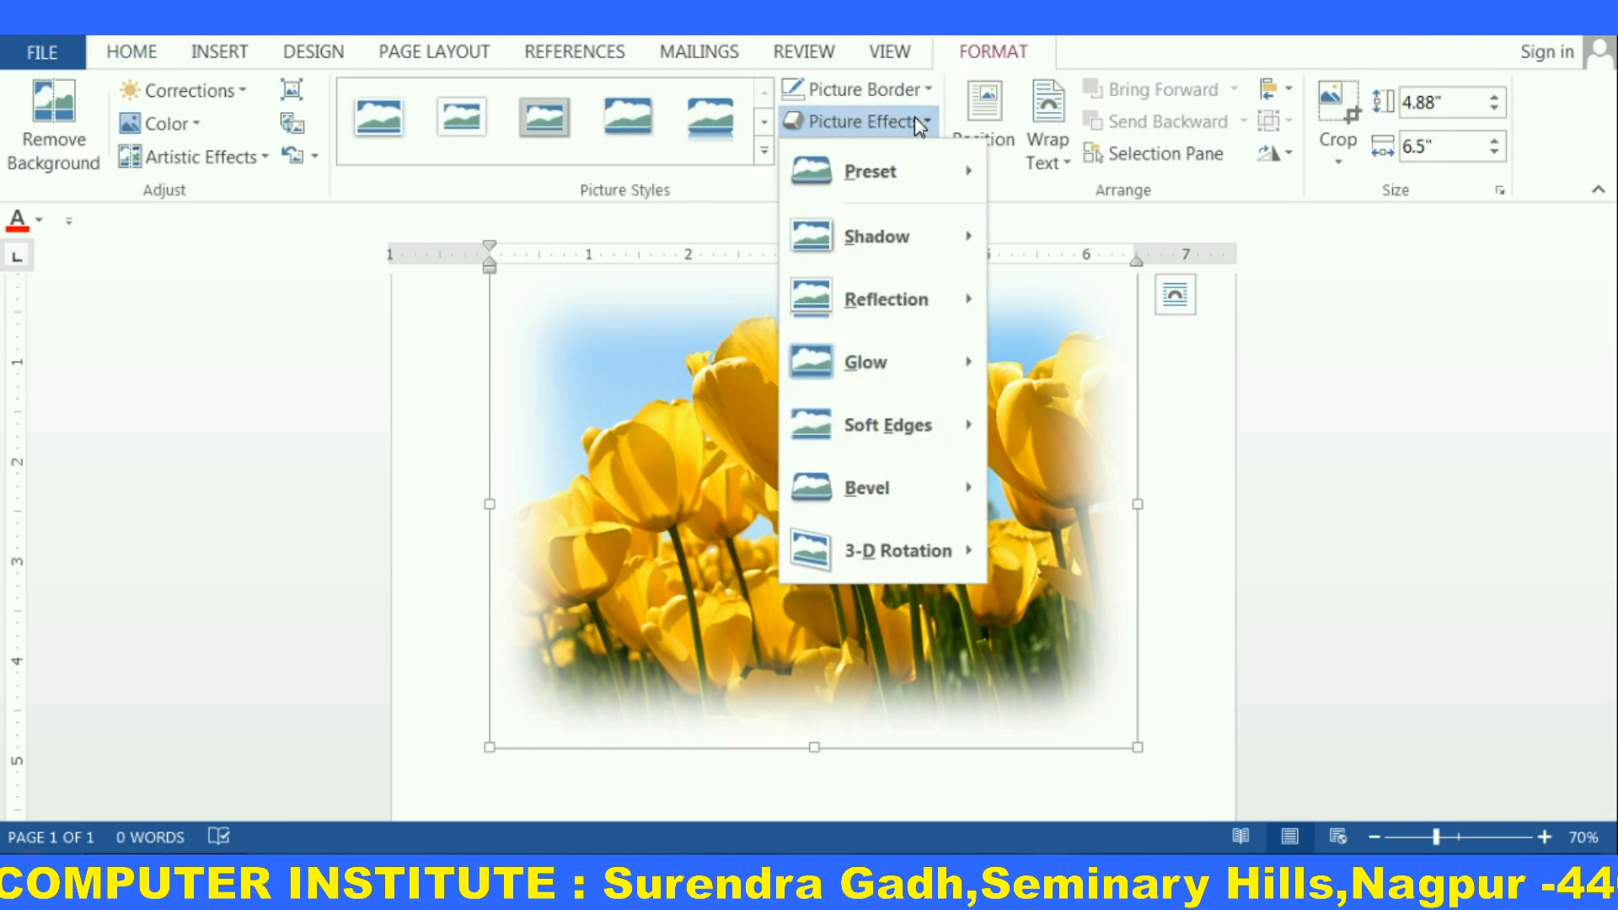
mouse_move(908, 429)
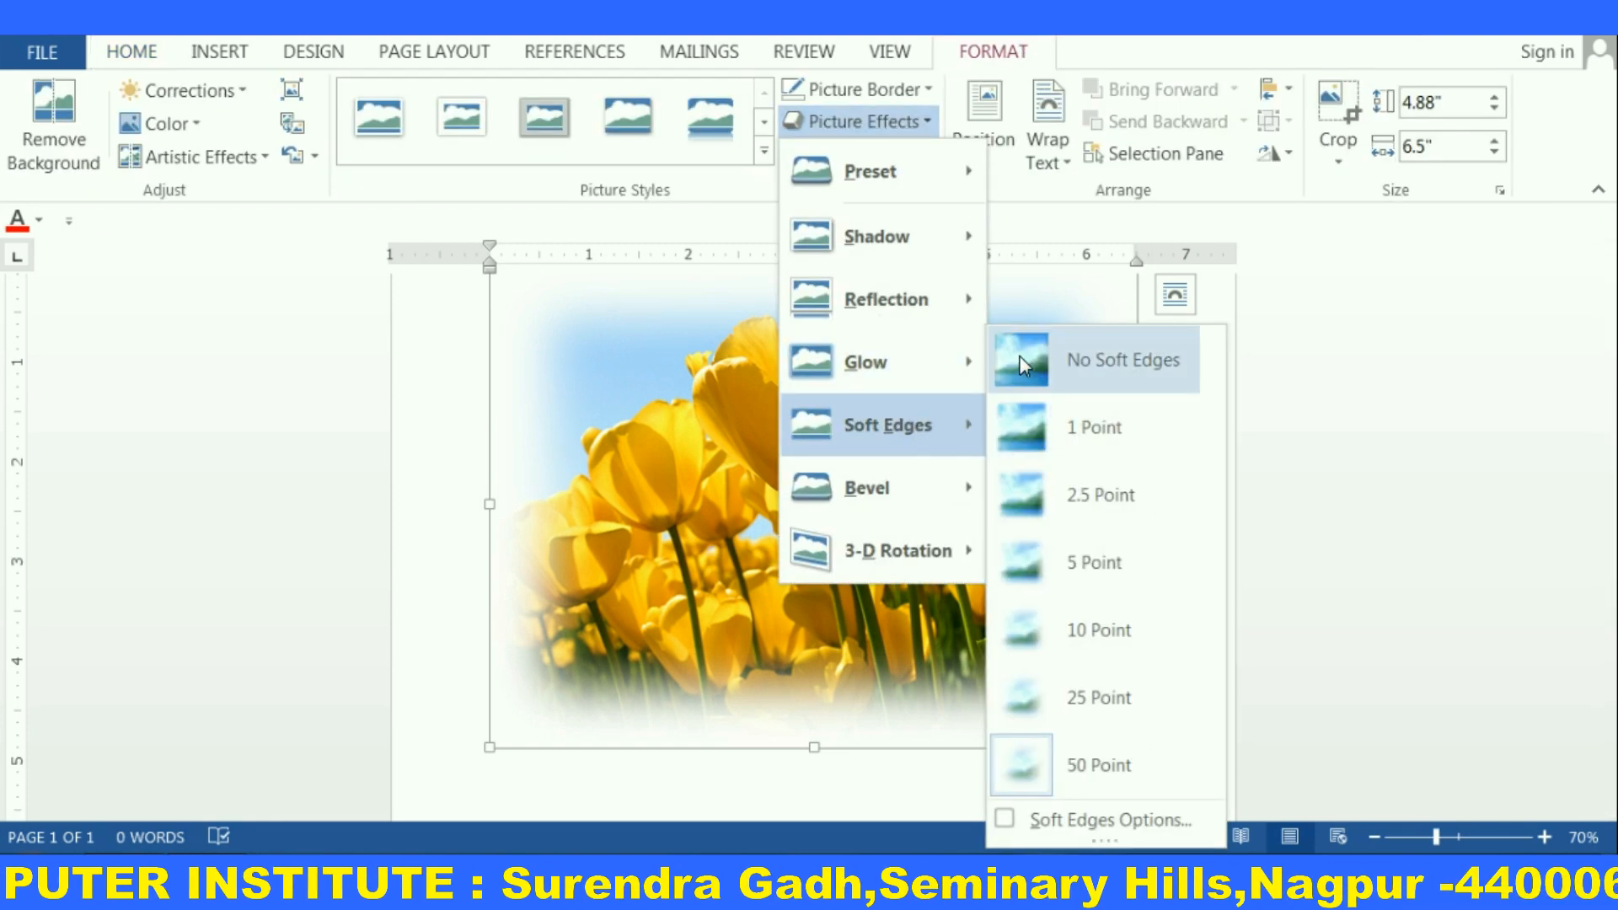
left_click(1087, 357)
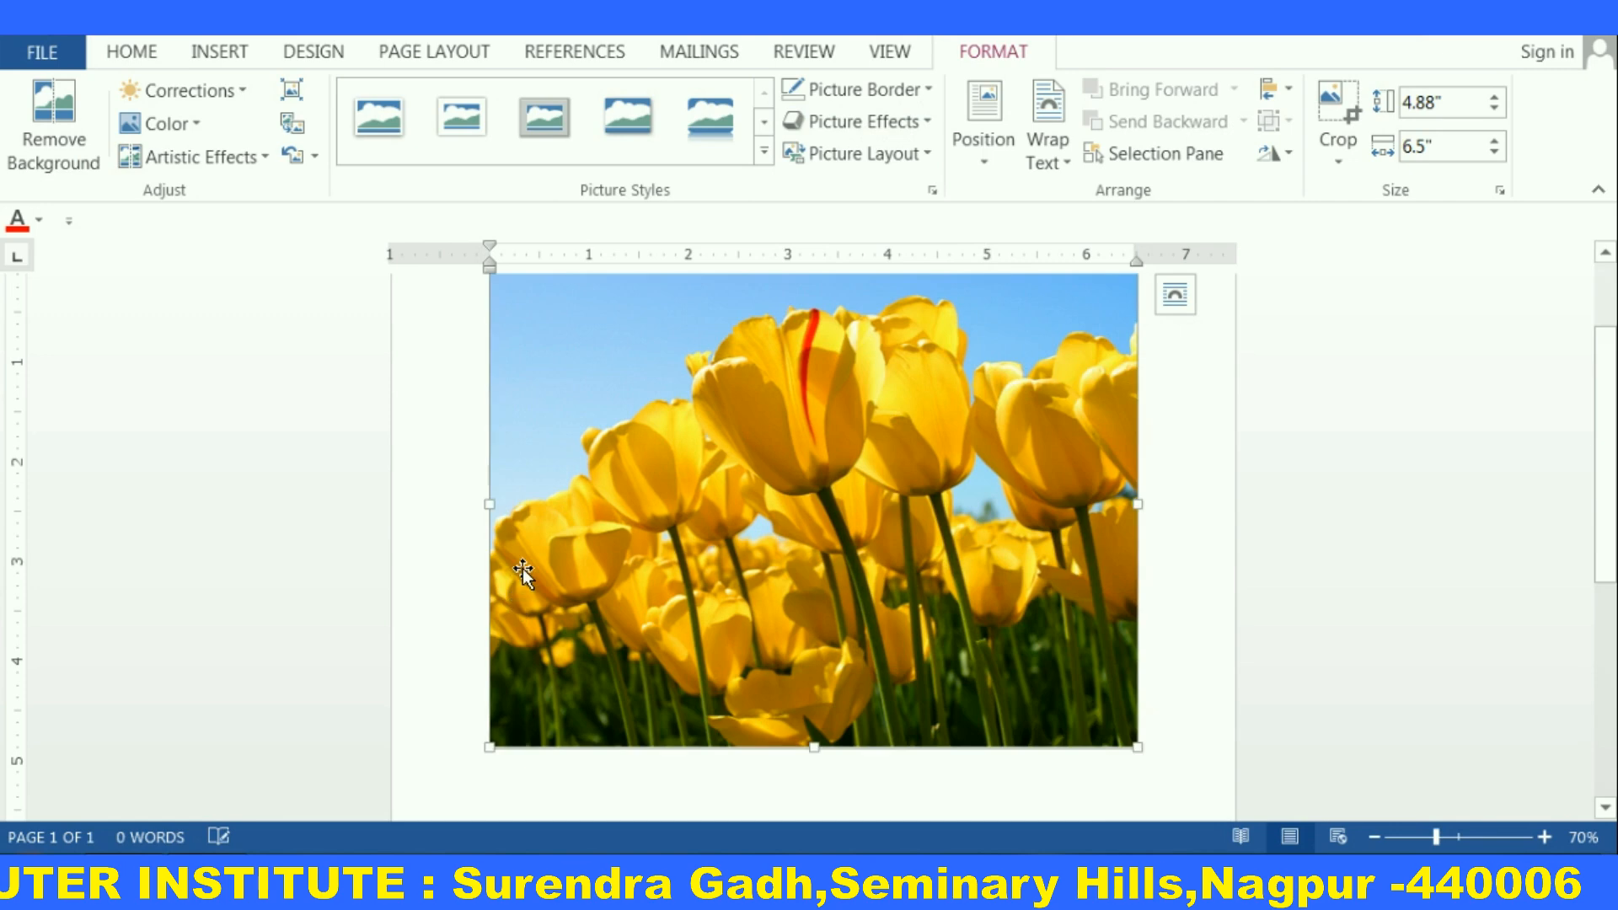
Apply a bevel effect from the Bevel gallery to the picture and inspect its edges up close
left_click(926, 120)
mouse_move(877, 497)
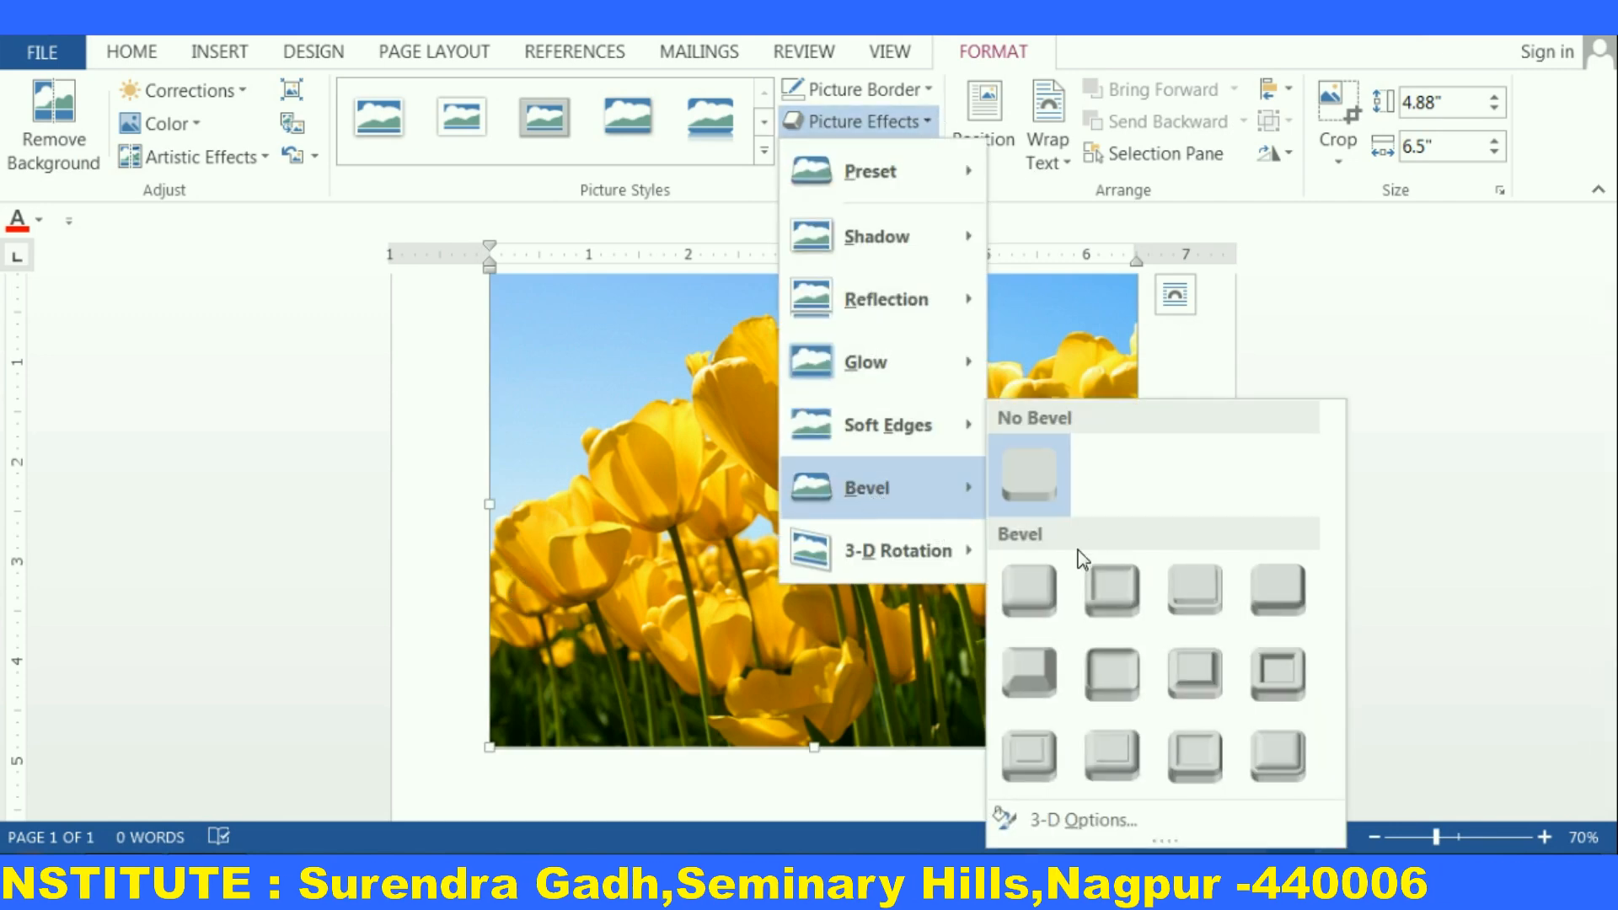
left_click(1108, 599)
scroll(691, 522, "up", 6)
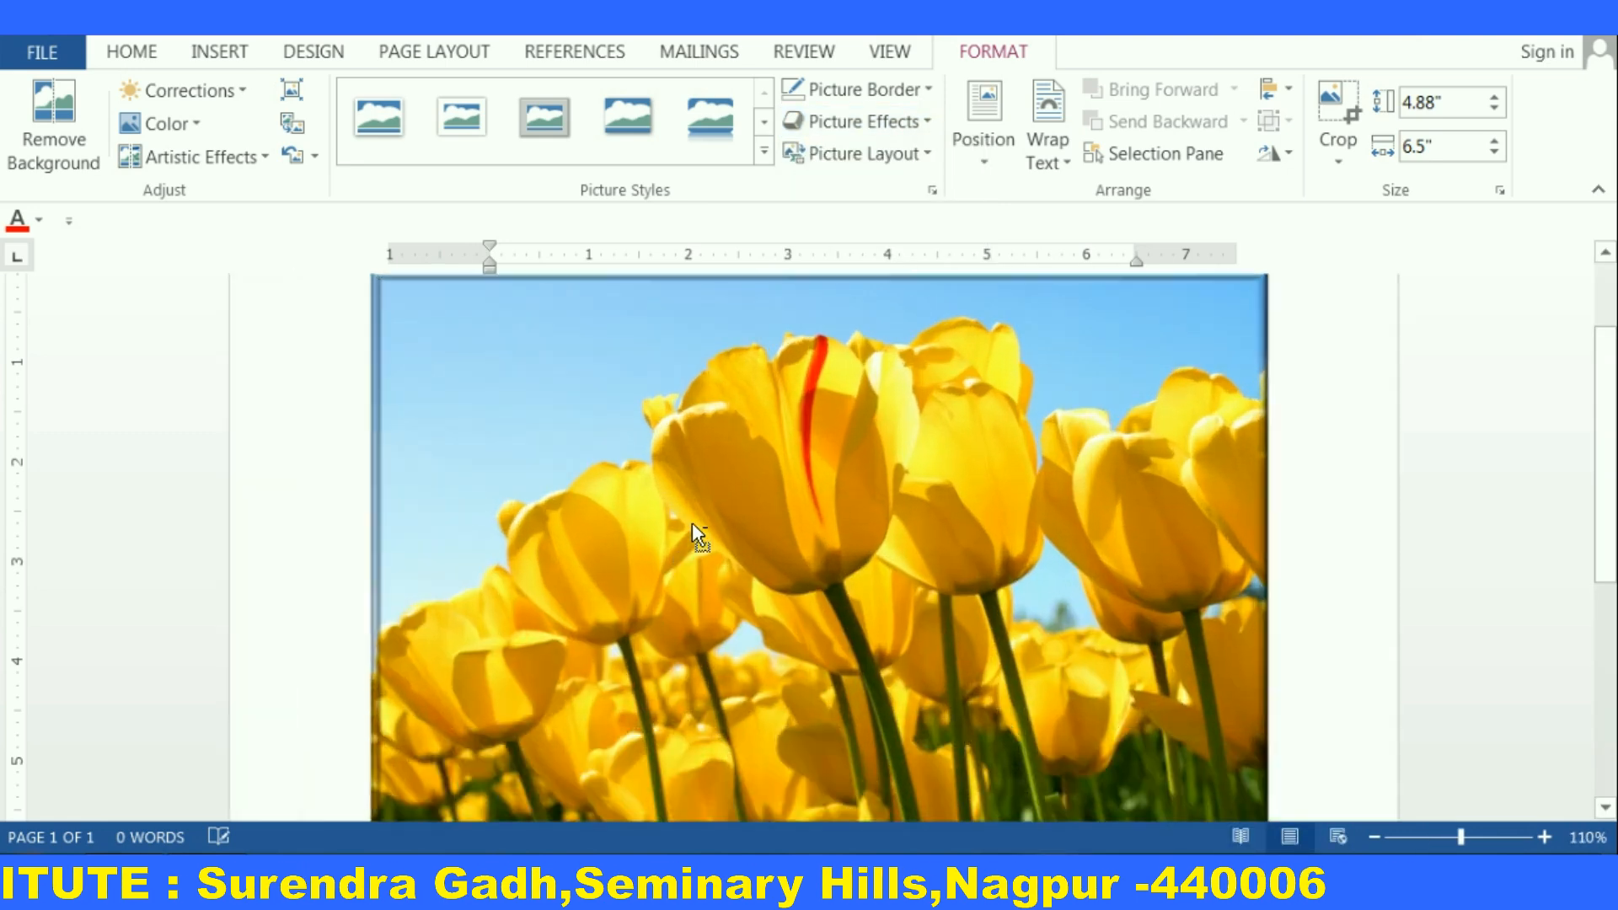
scroll(695, 523, "up", 2)
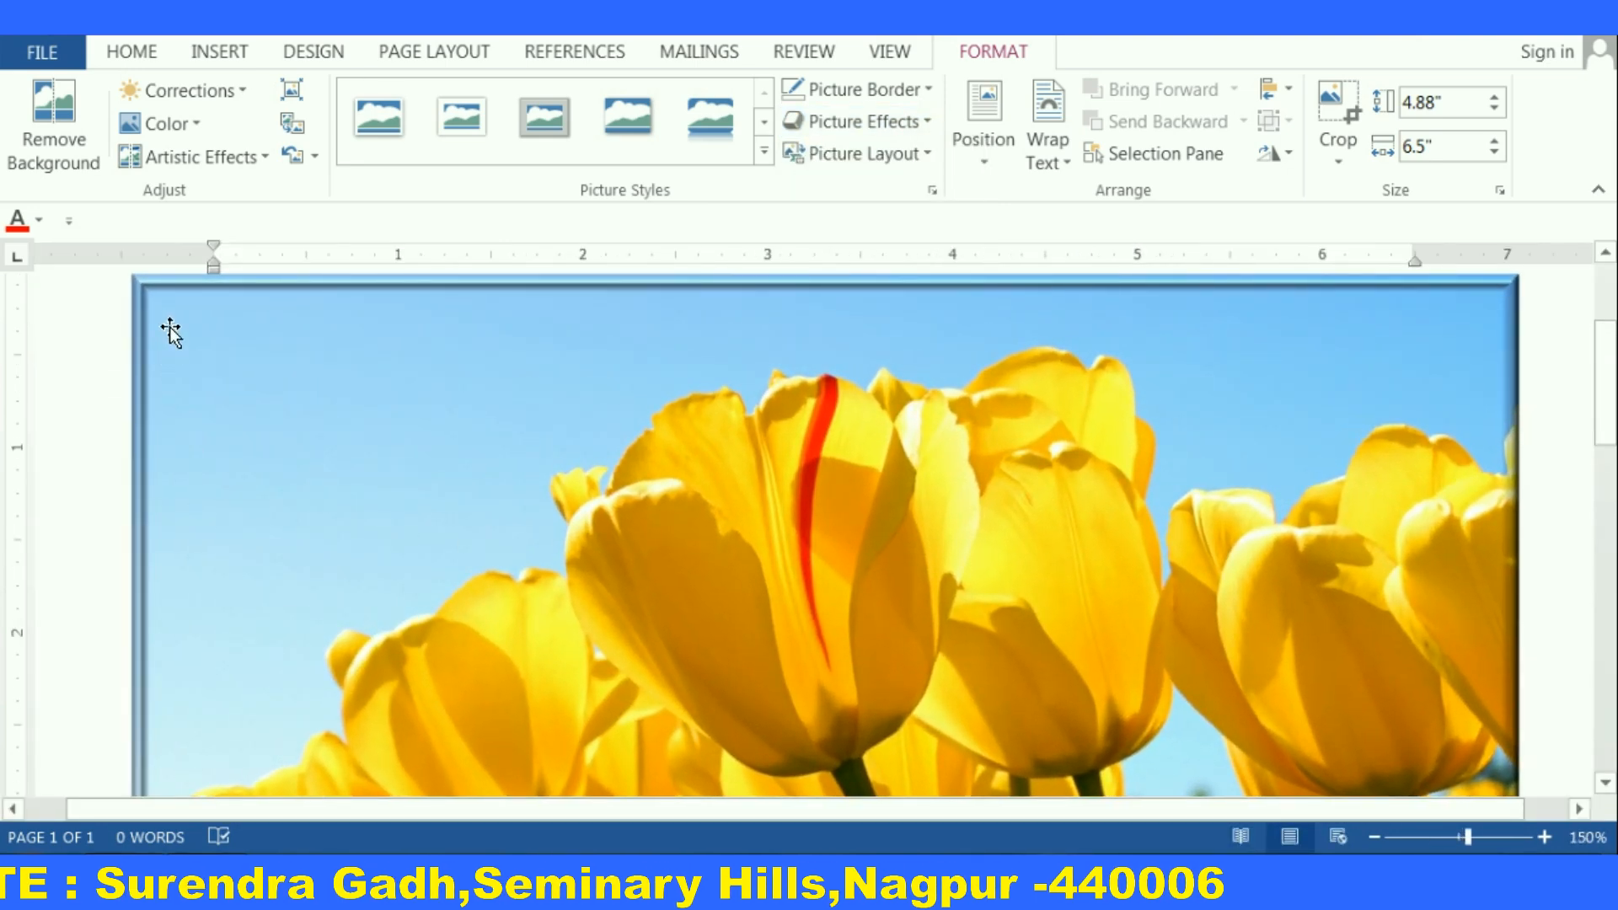
left_click_drag(334, 358, 234, 347)
scroll(180, 383, "up", 2)
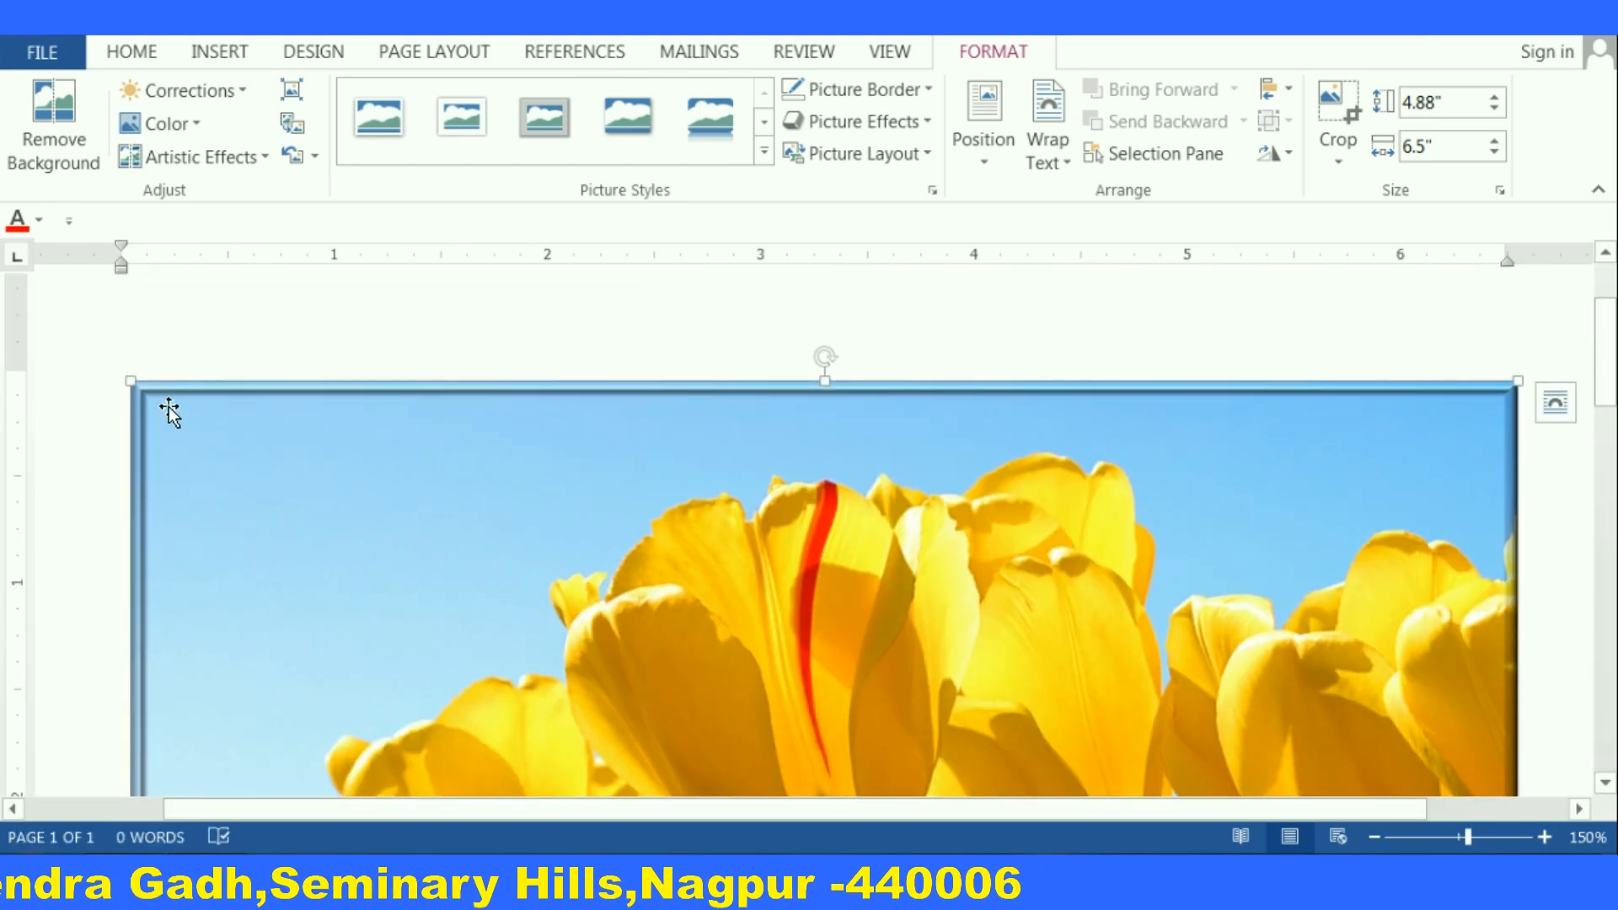
Change the picture's bevel to a different preset from the second row
left_click(927, 123)
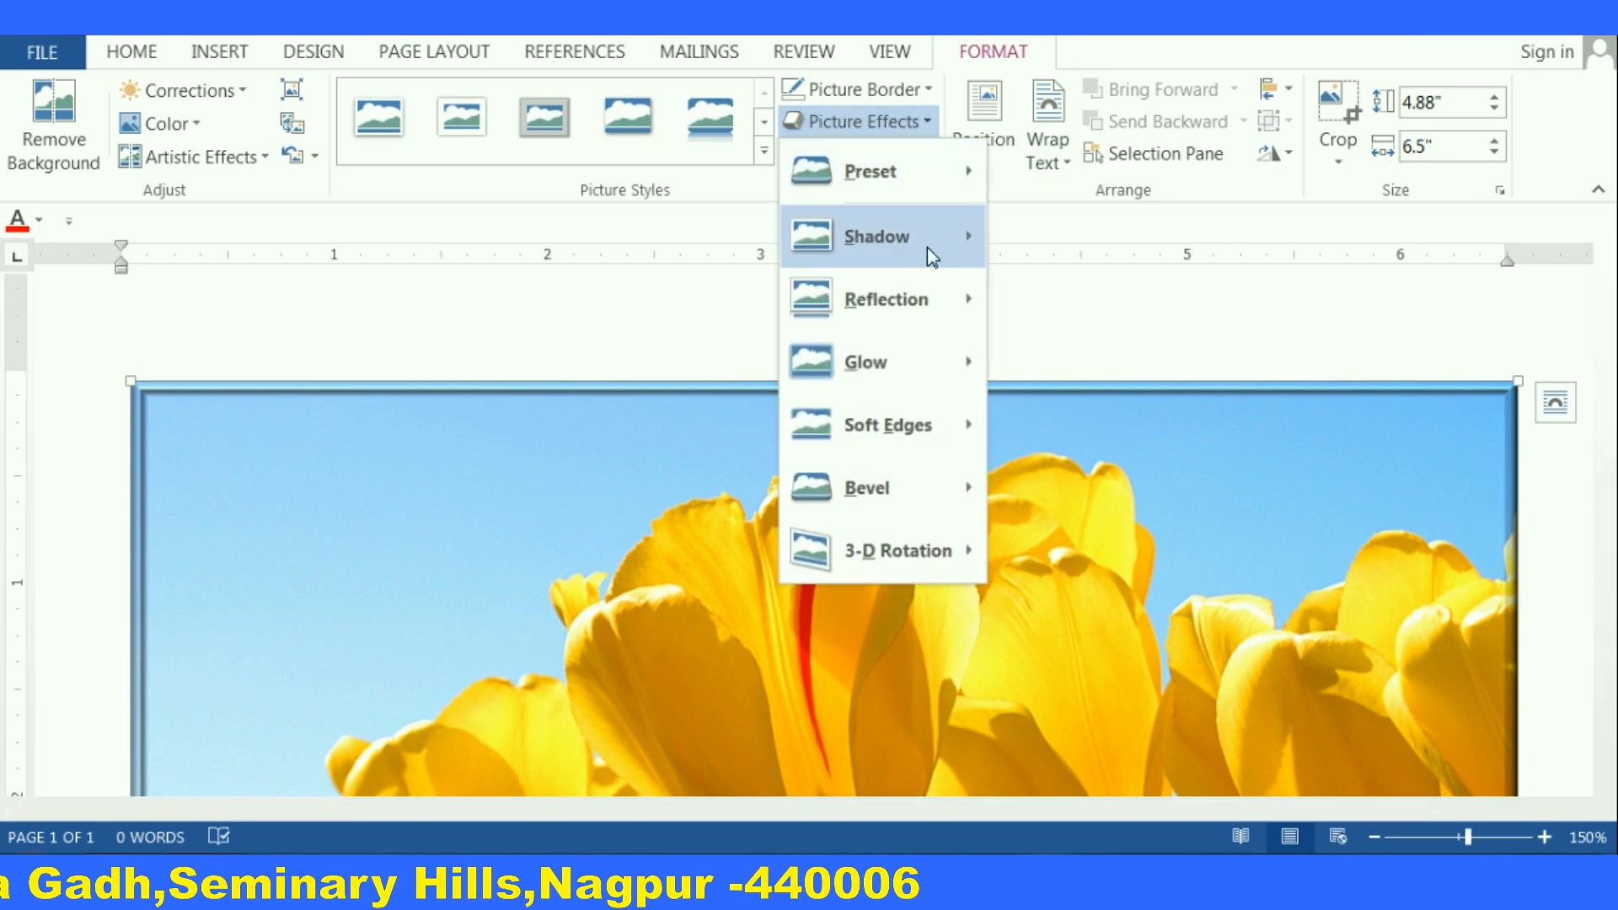
mouse_move(905, 487)
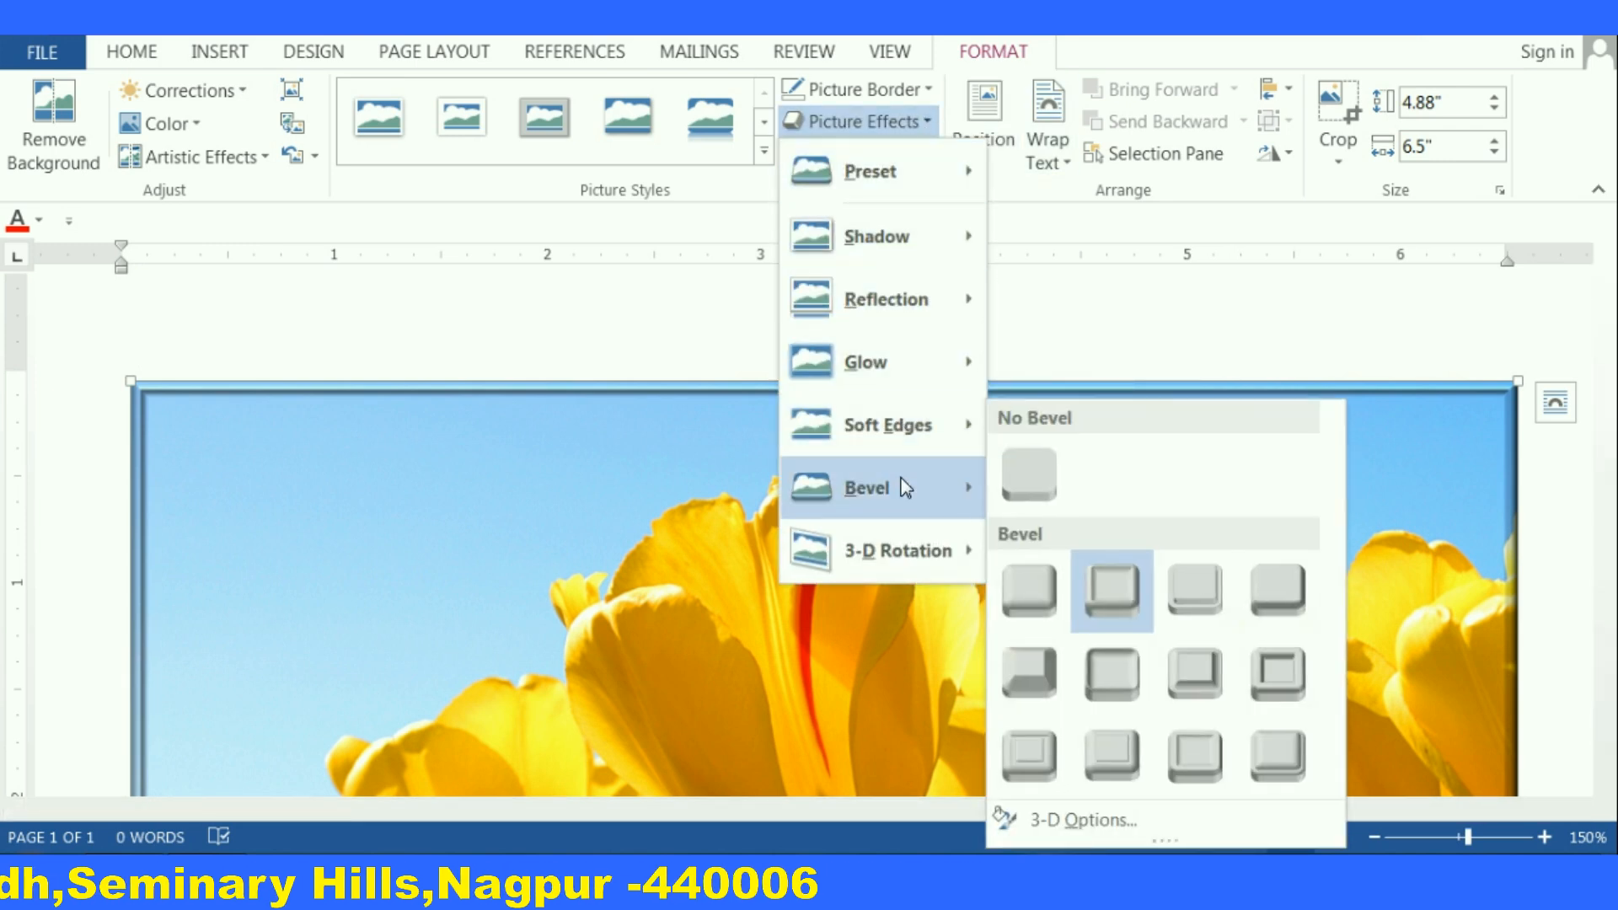
left_click(1289, 689)
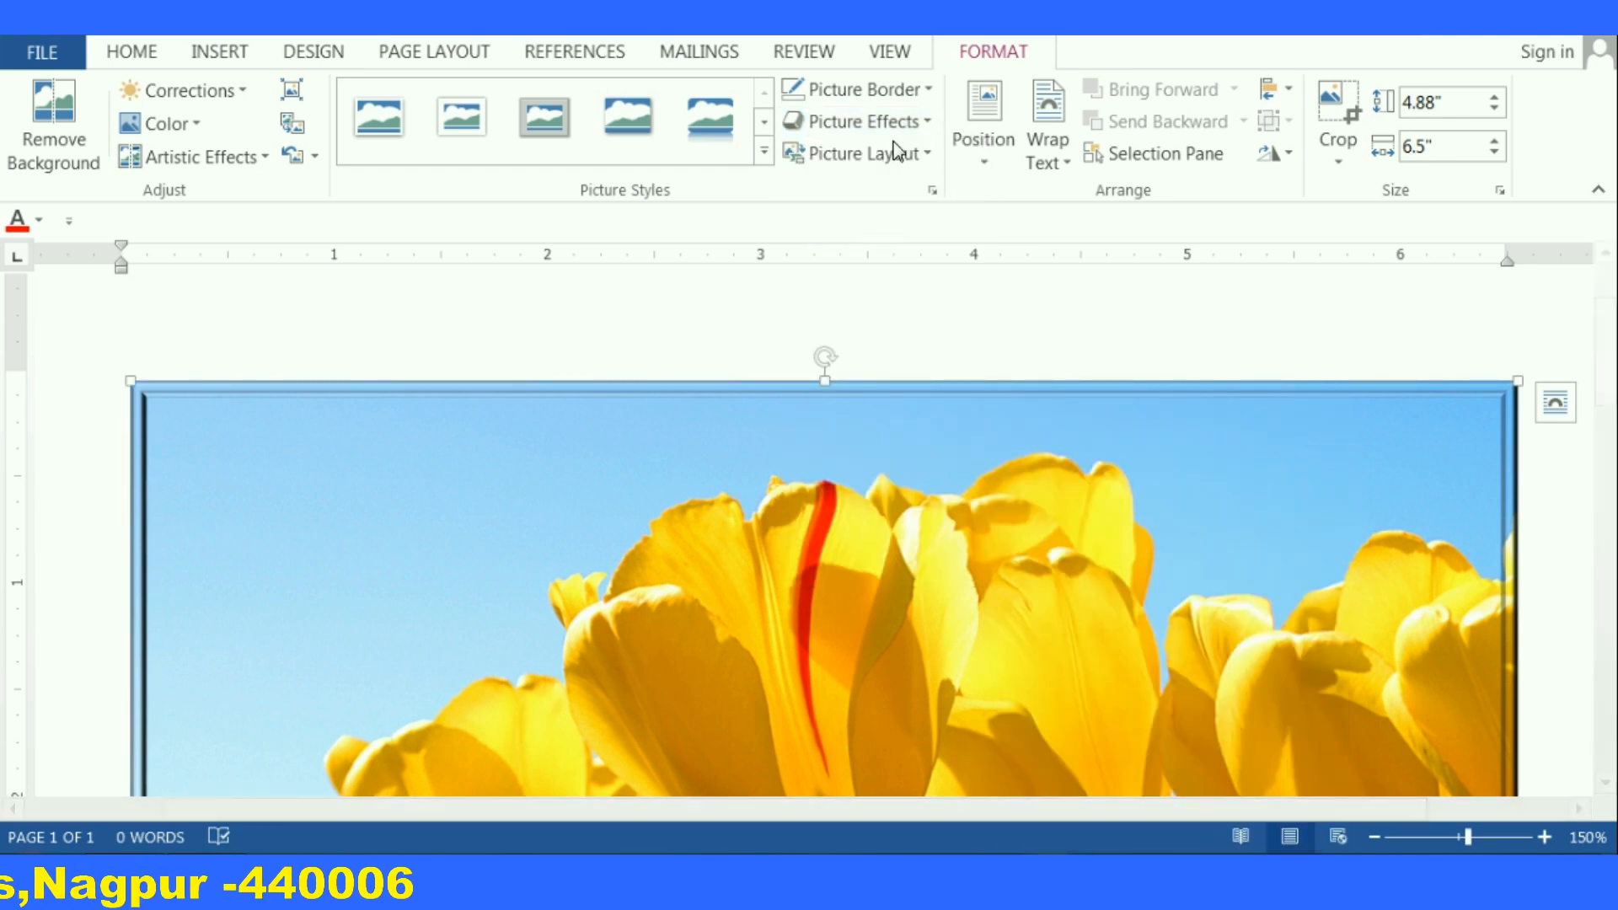
Switch the picture's bevel to the first preset in the bottom row of the gallery
left_click(921, 120)
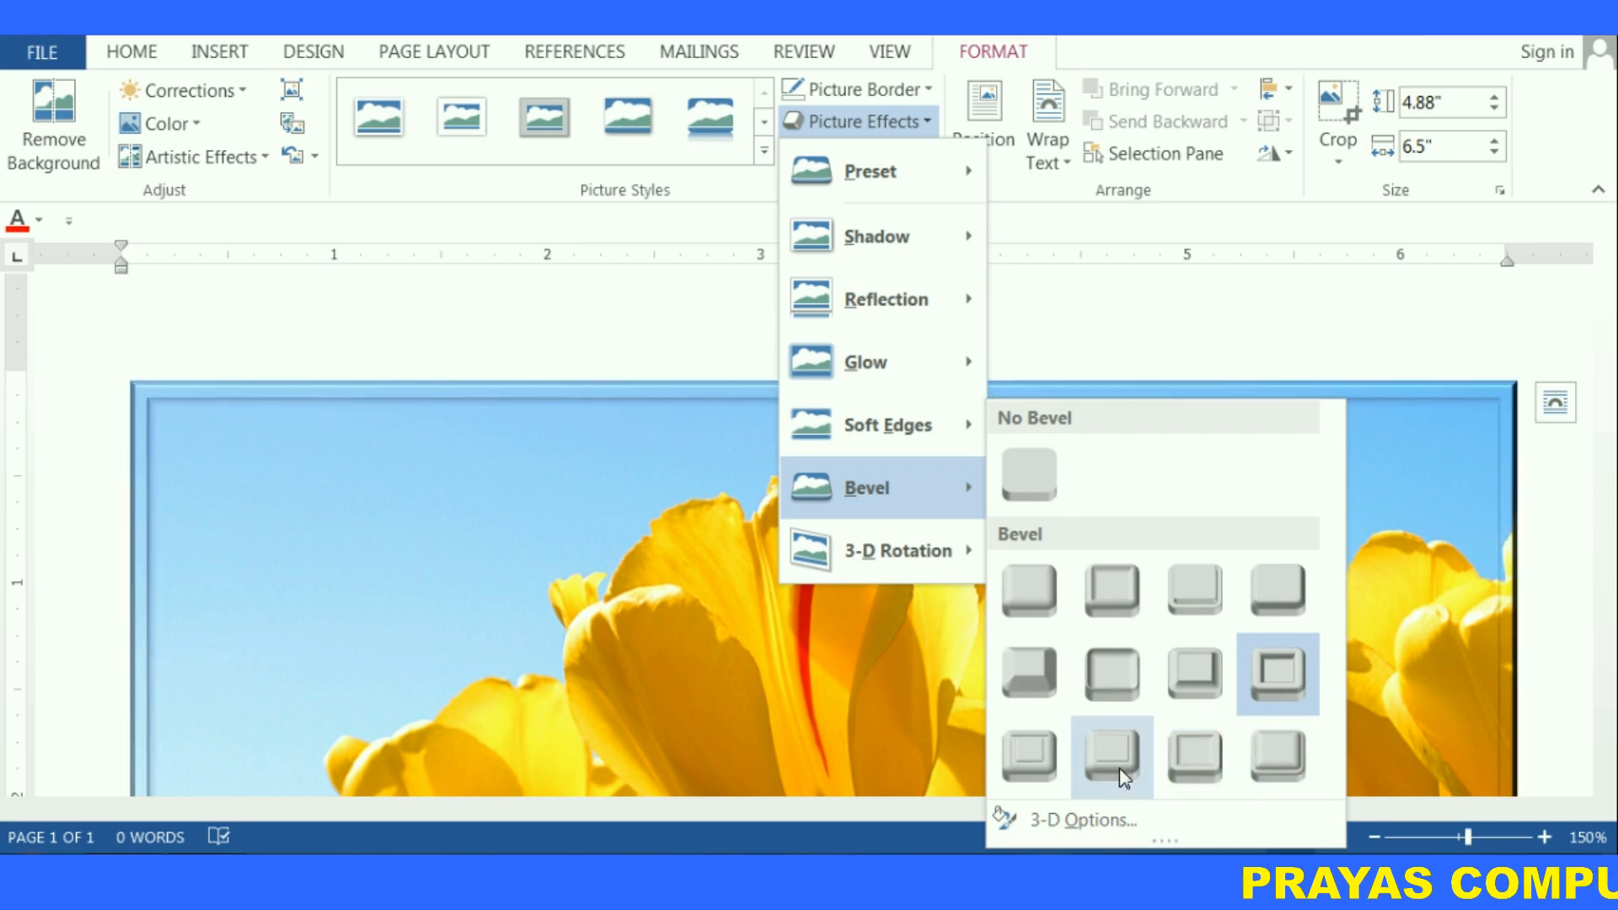
left_click(1042, 774)
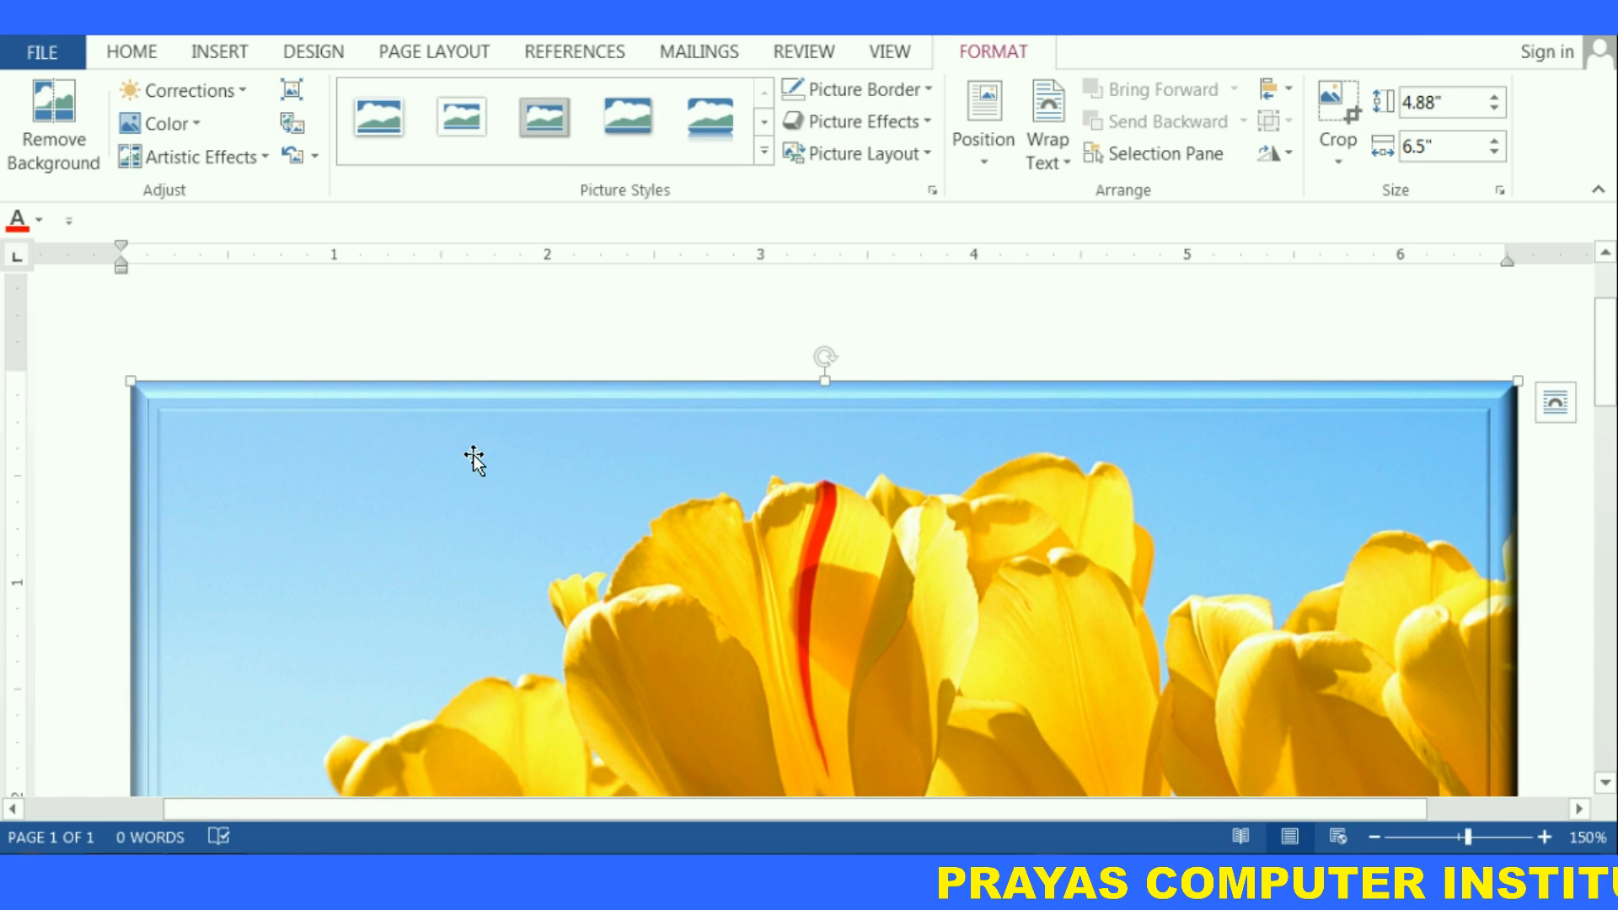
scroll(595, 494, "down", 2)
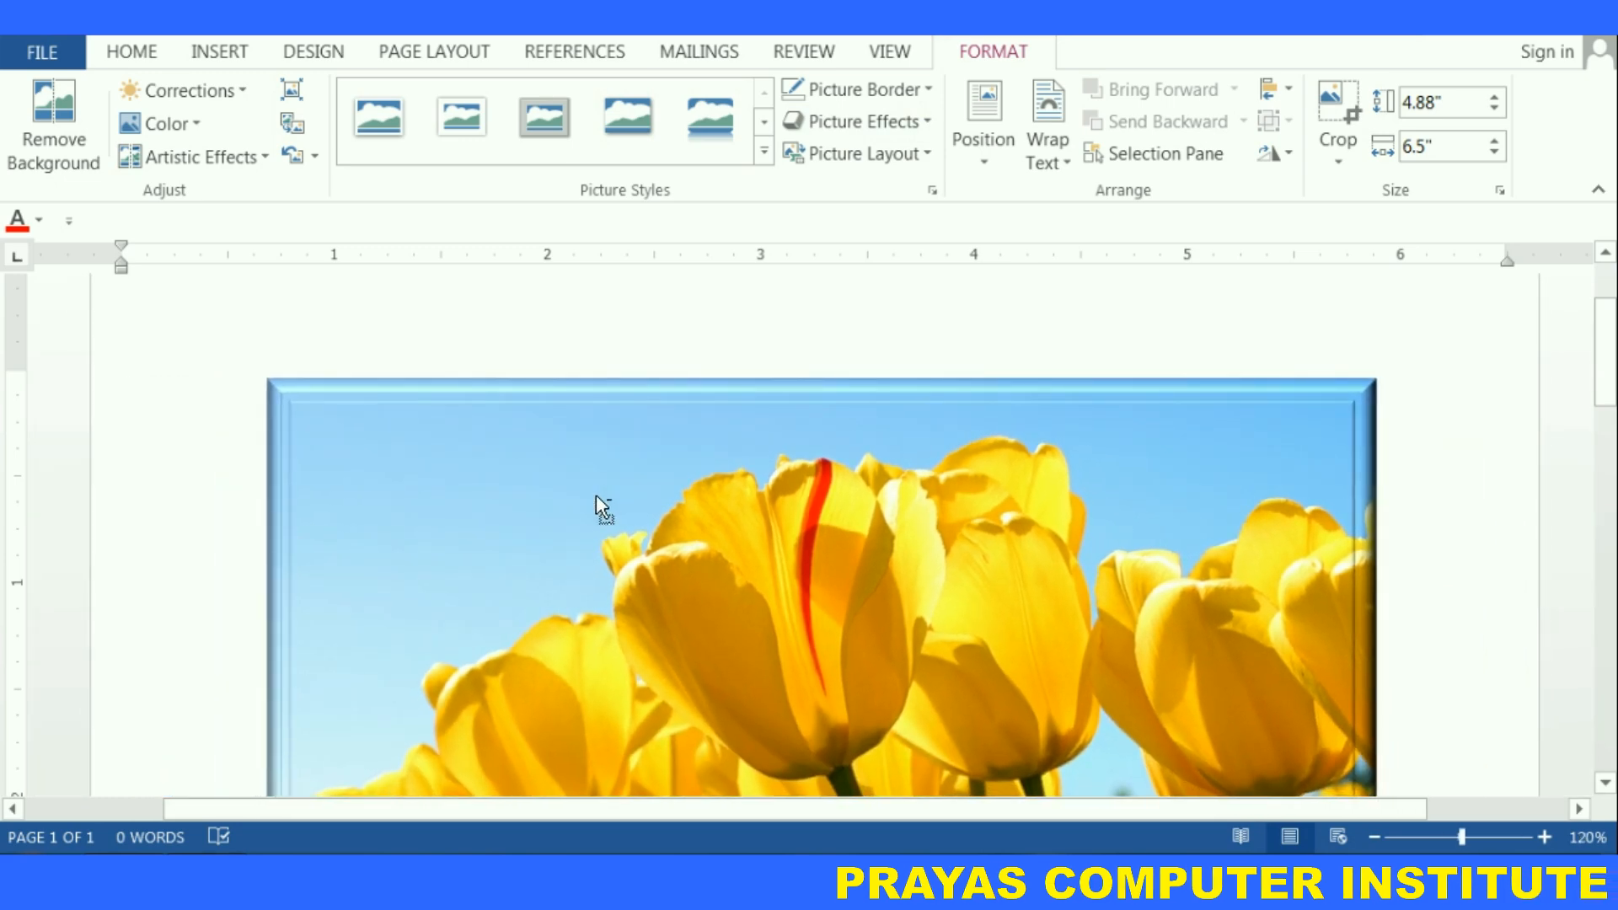
scroll(595, 494, "down", 7)
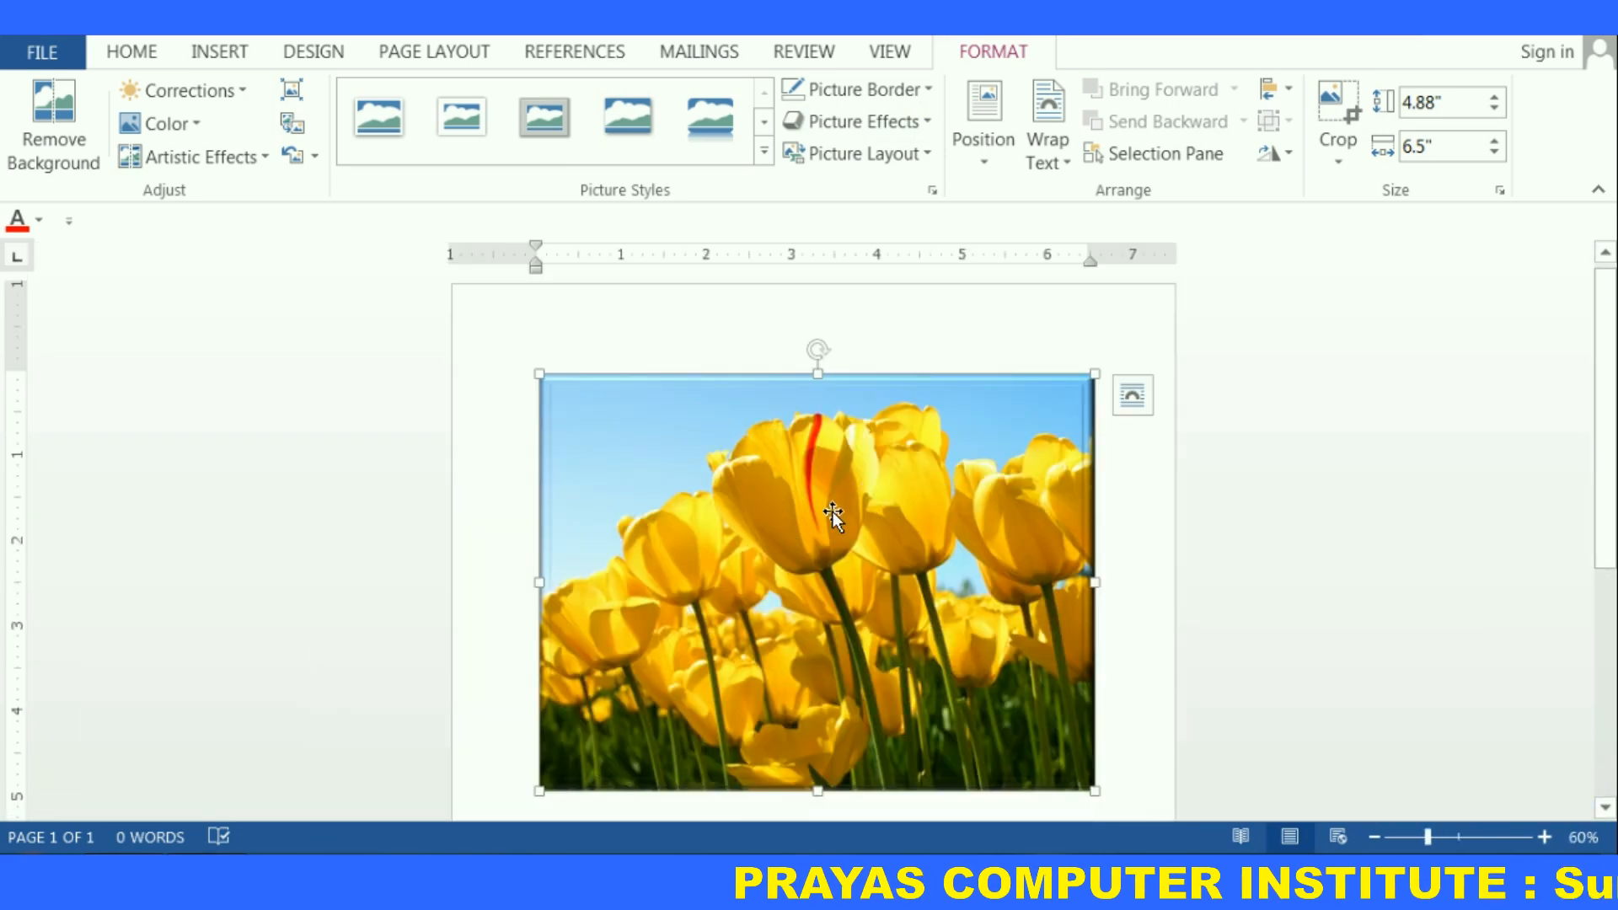
Apply a Parallel 3-D Rotation preset to the picture
left_click(927, 122)
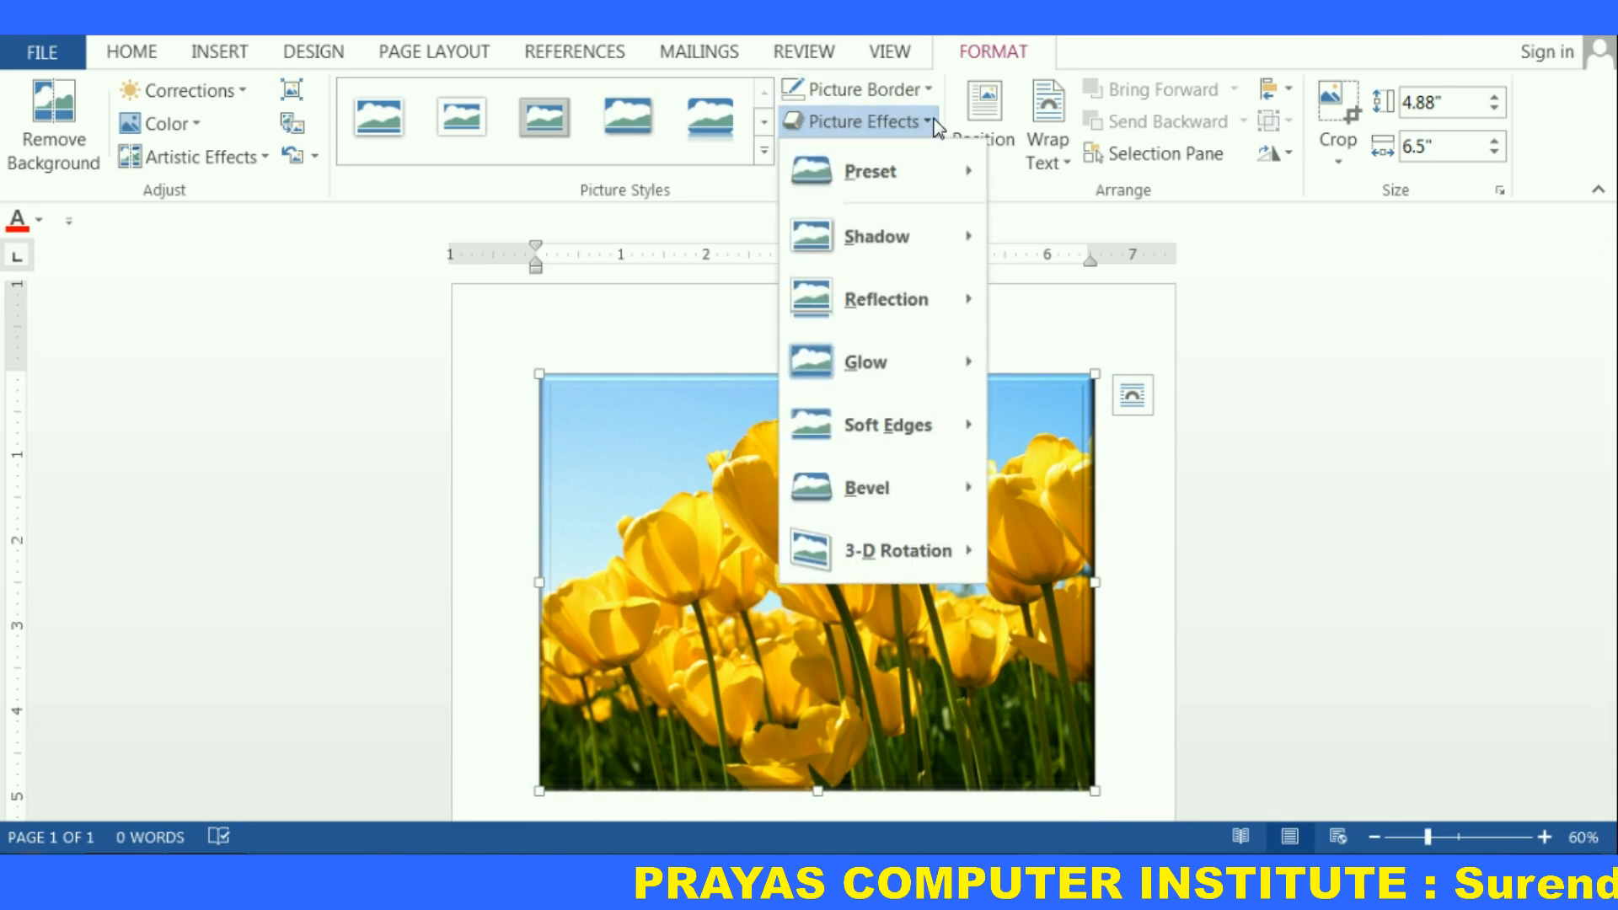
mouse_move(834, 557)
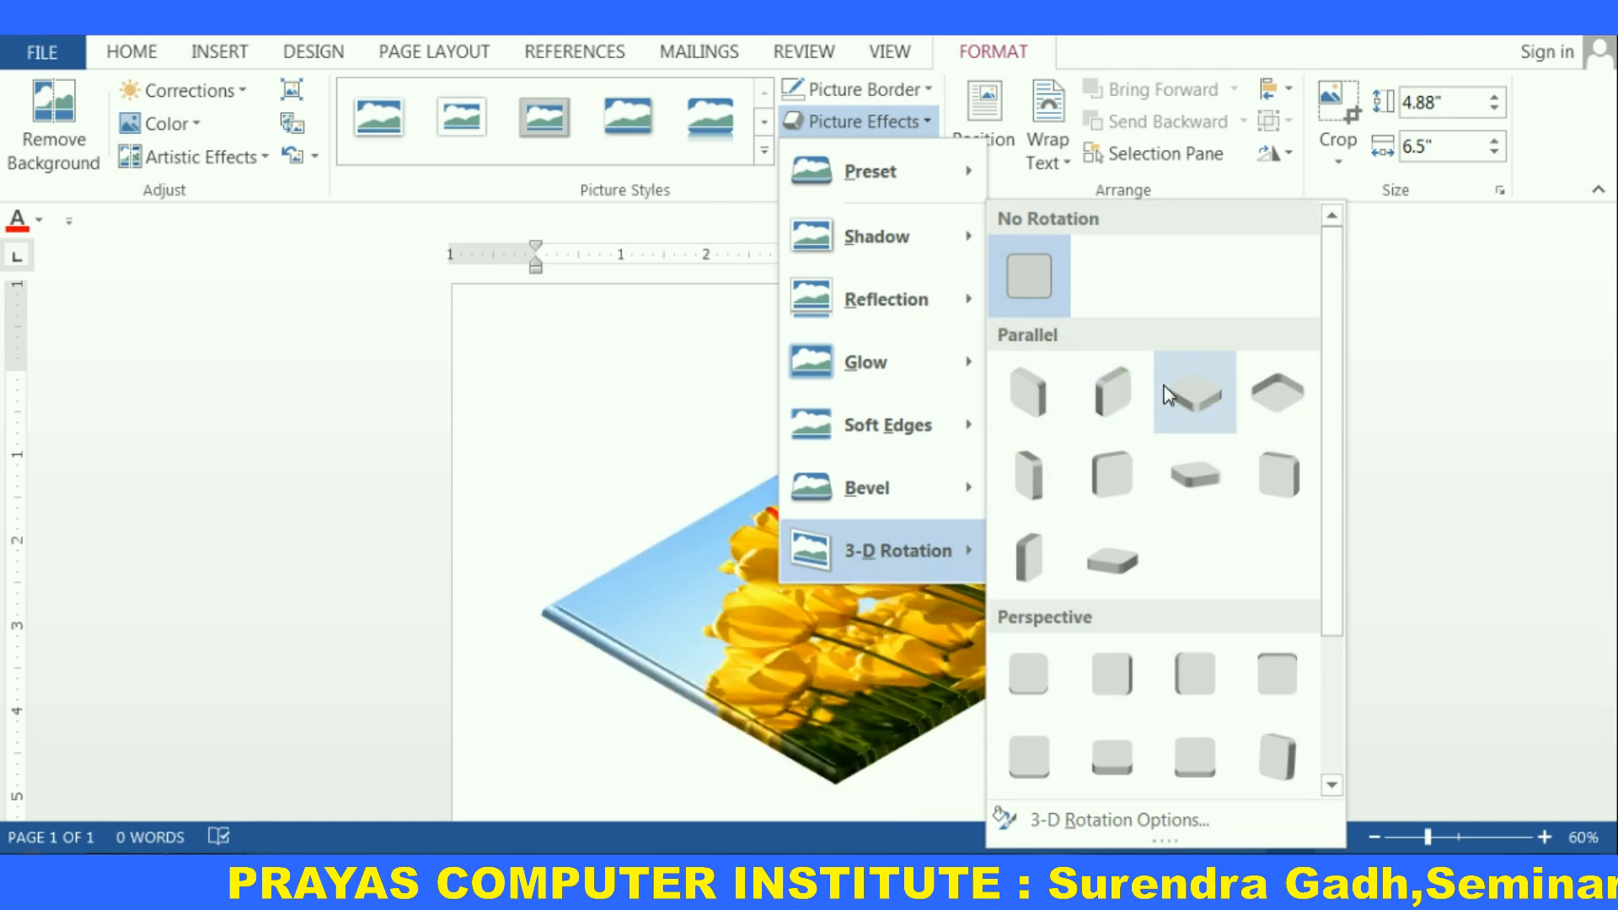
left_click(1173, 383)
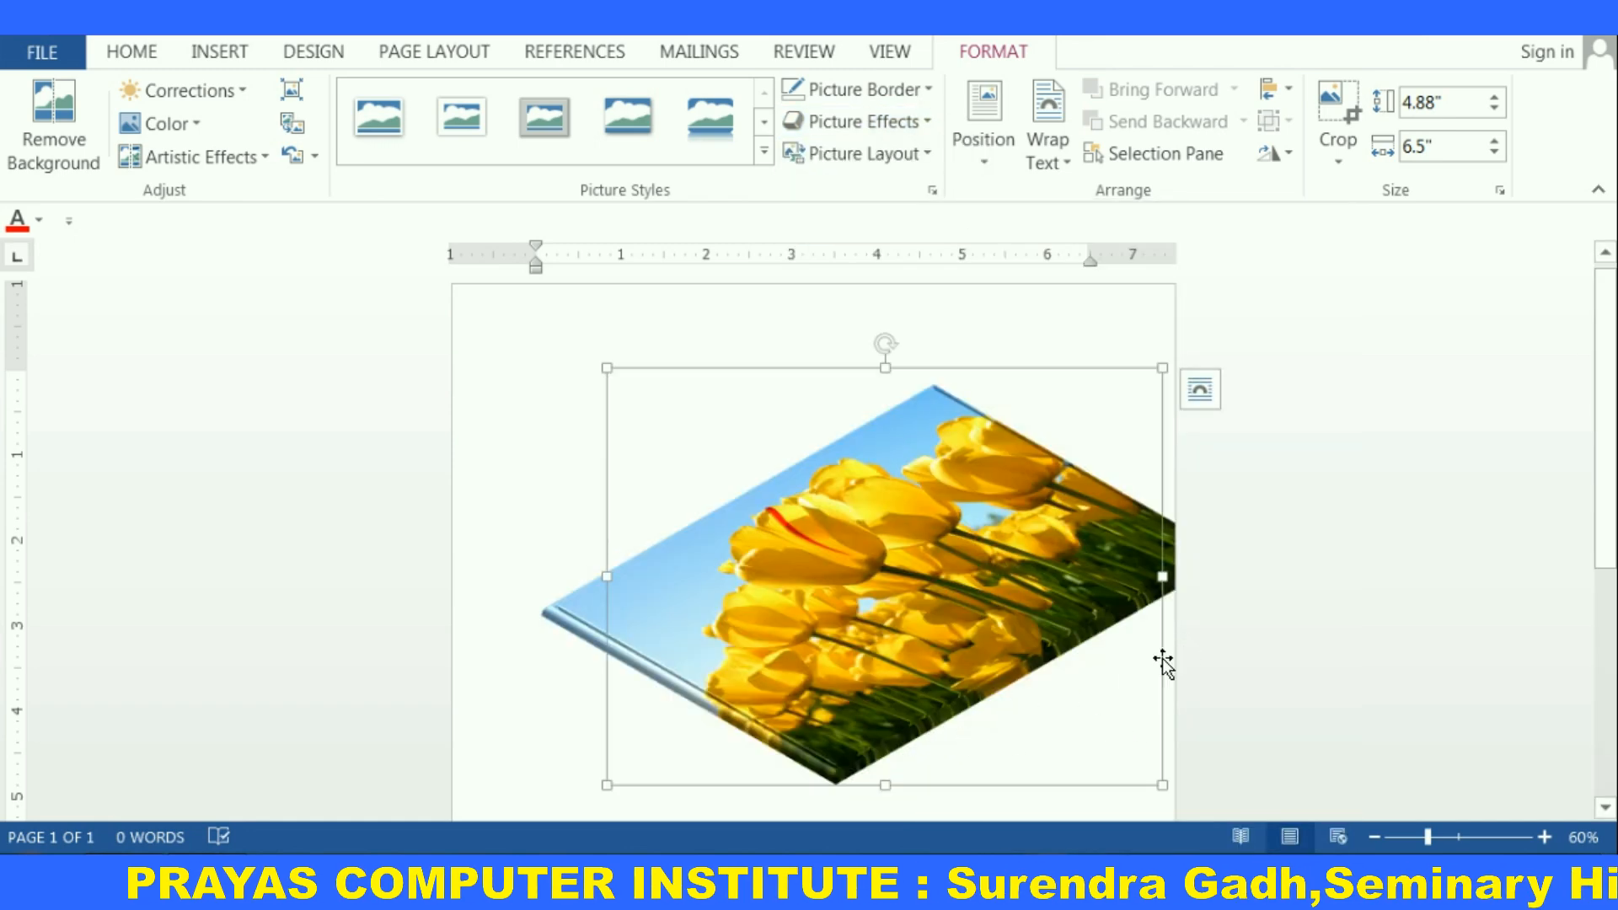
Select the picture again and remove its 3-D rotation with No Rotation
left_click(1264, 642)
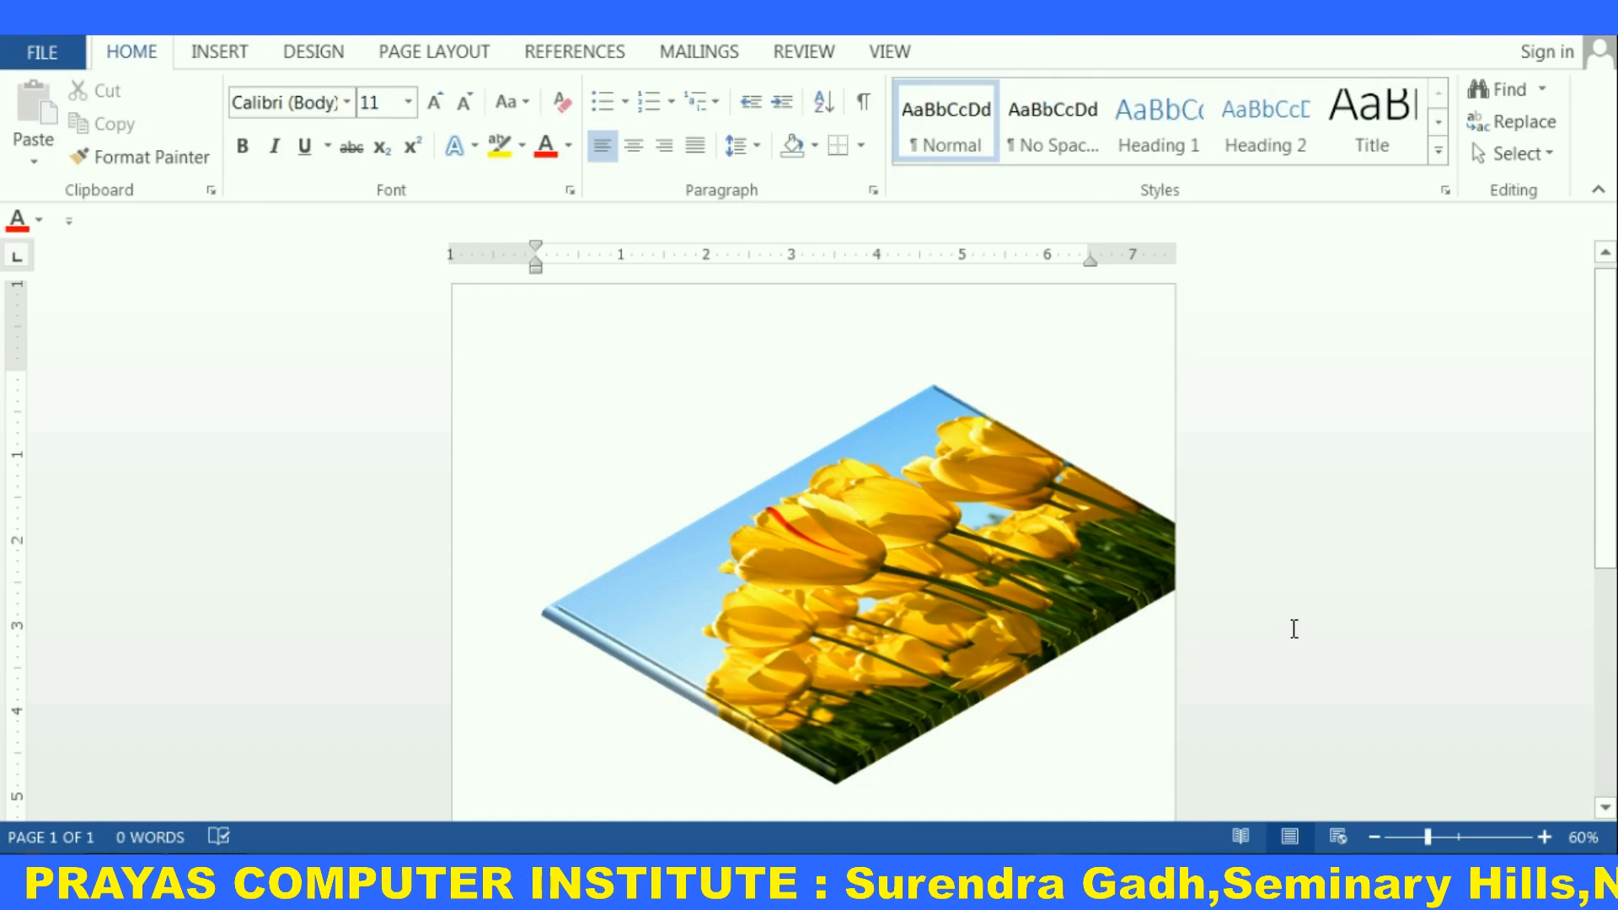
double_click(1045, 628)
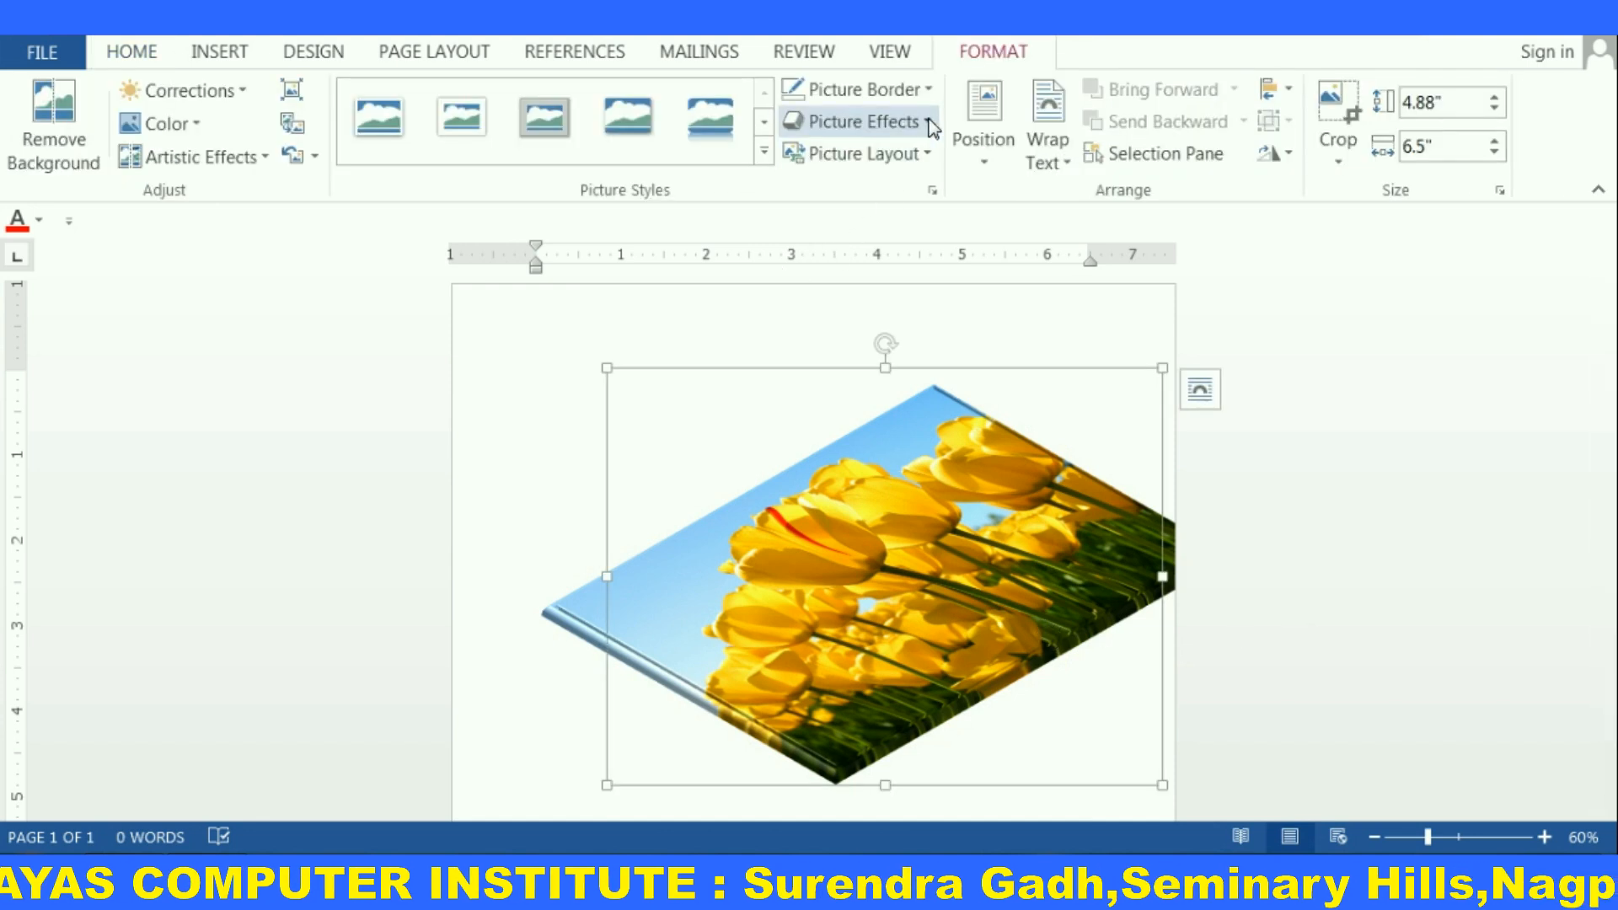
left_click(931, 124)
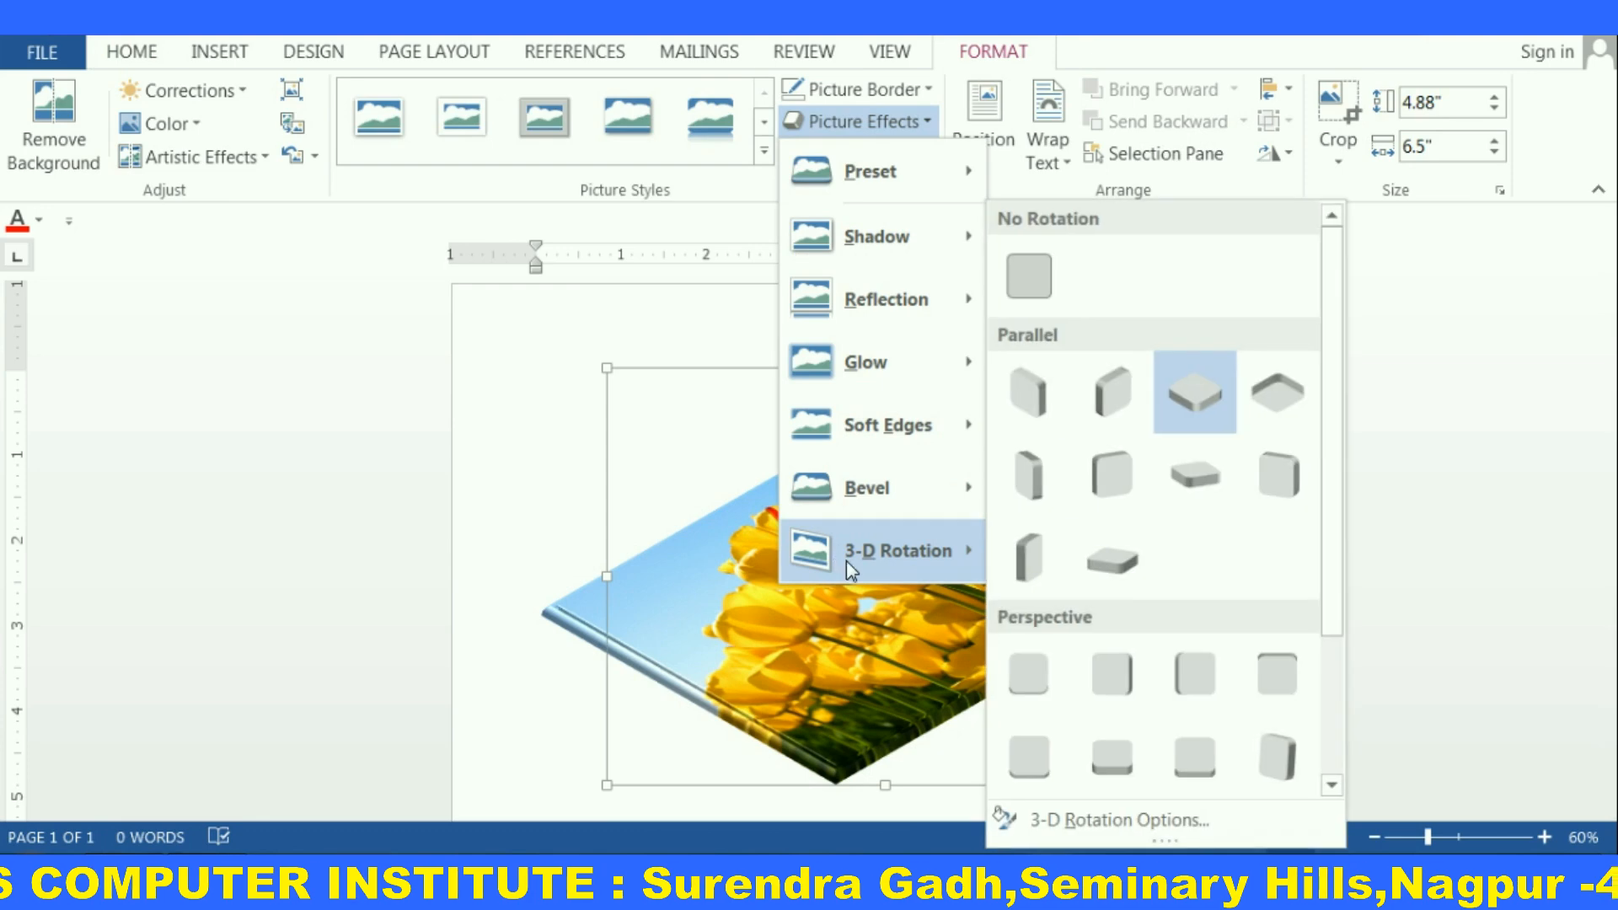
left_click(1031, 275)
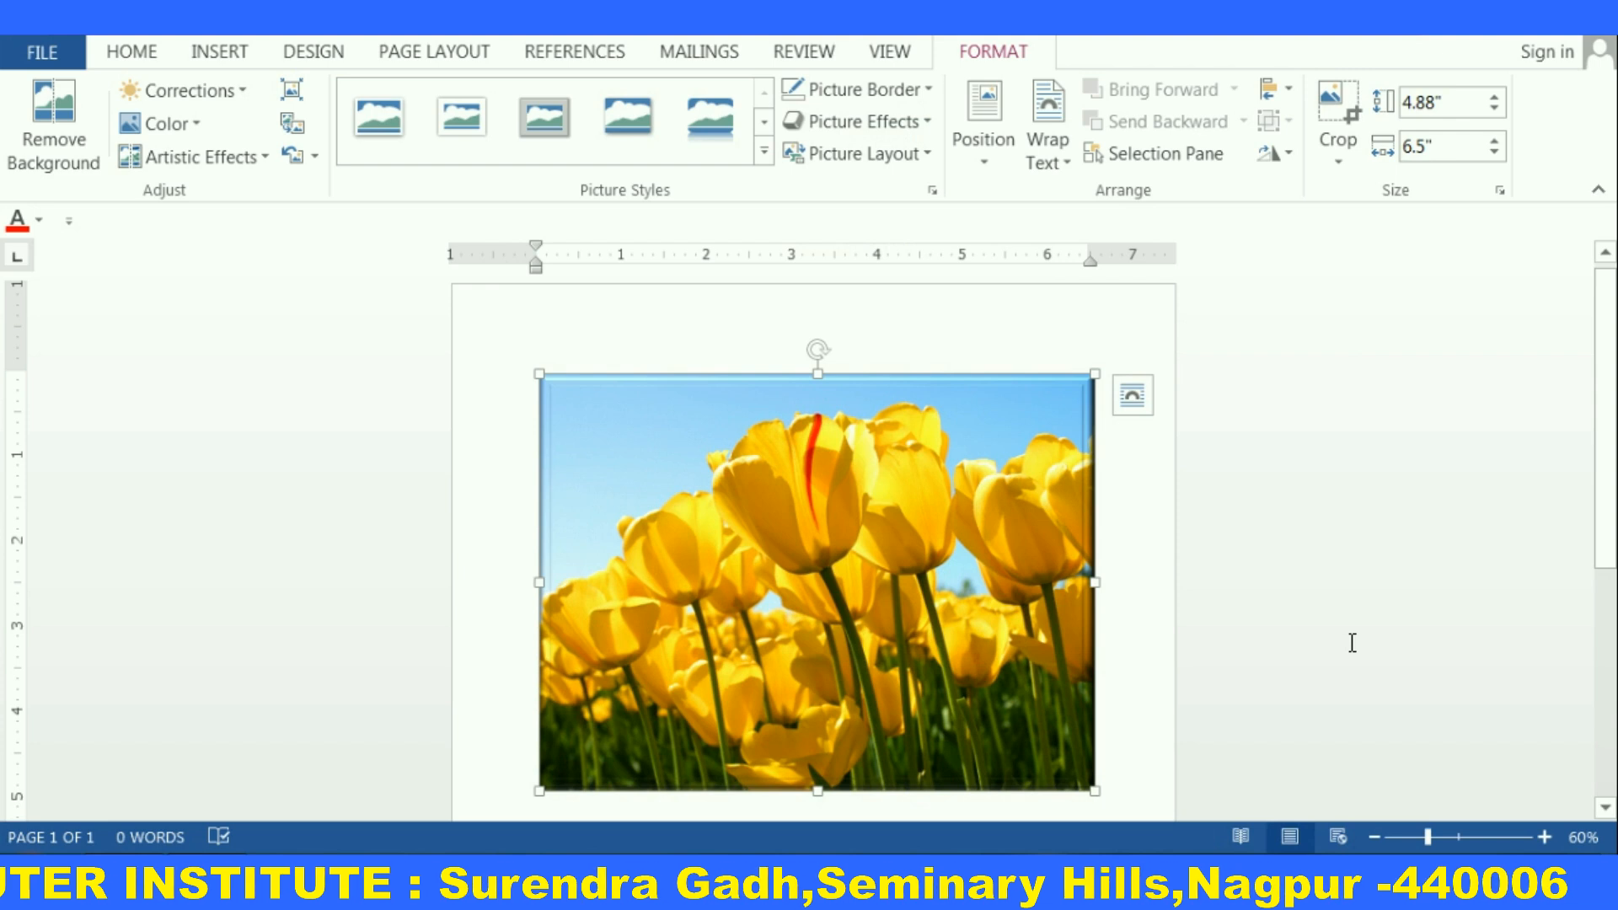
Apply a picture layout that places a caption box below the picture, converting it to SmartArt
left_click(931, 128)
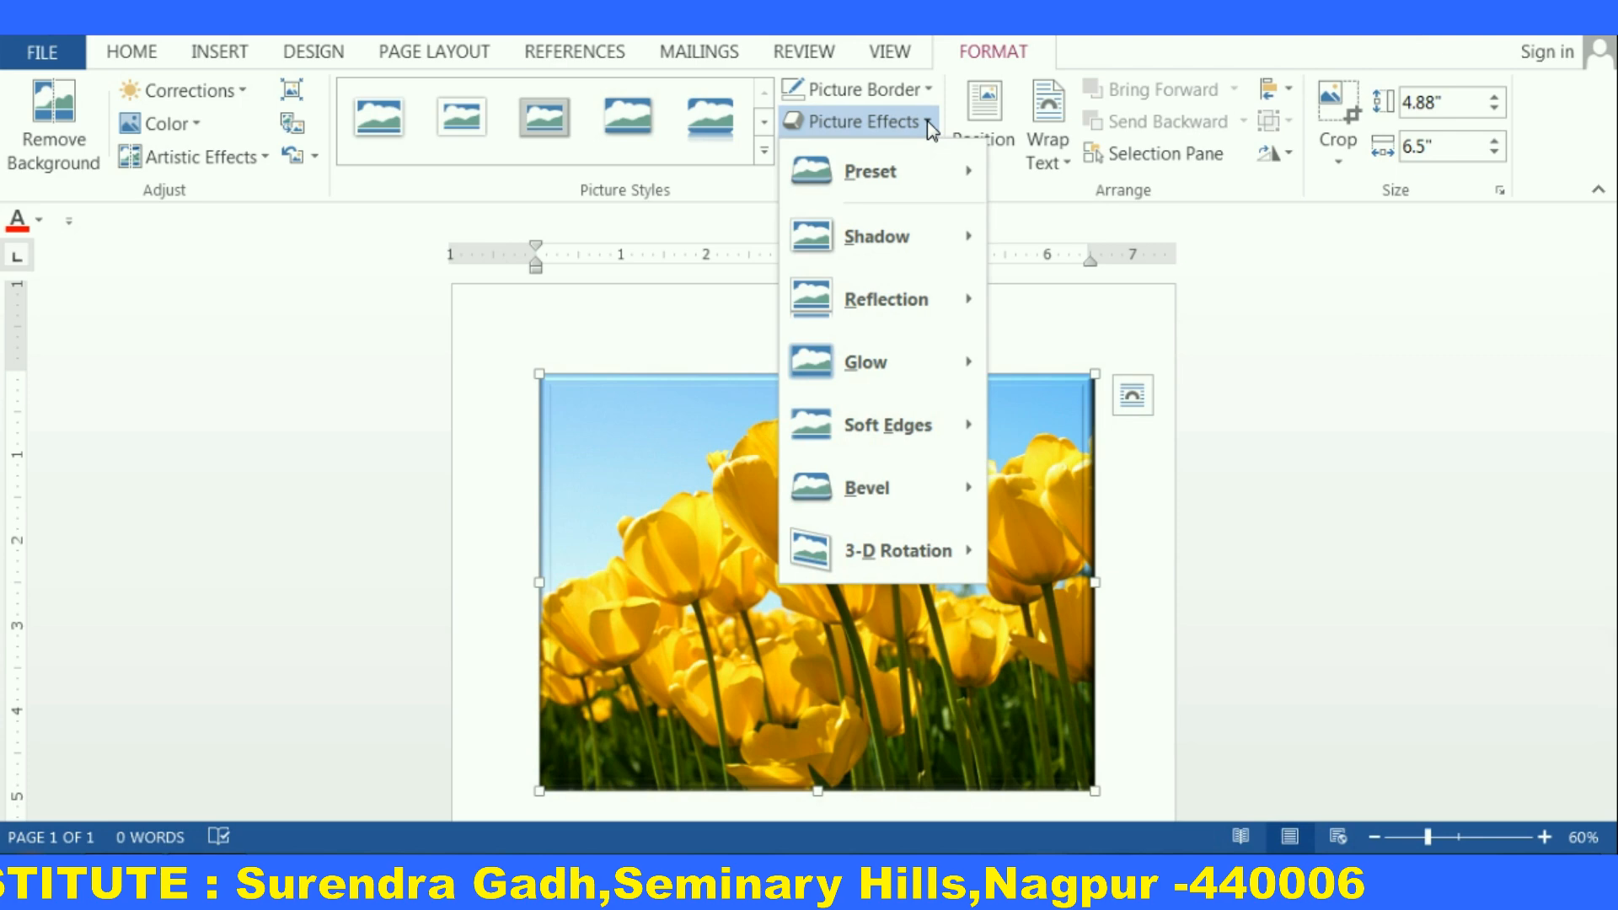
left_click(689, 354)
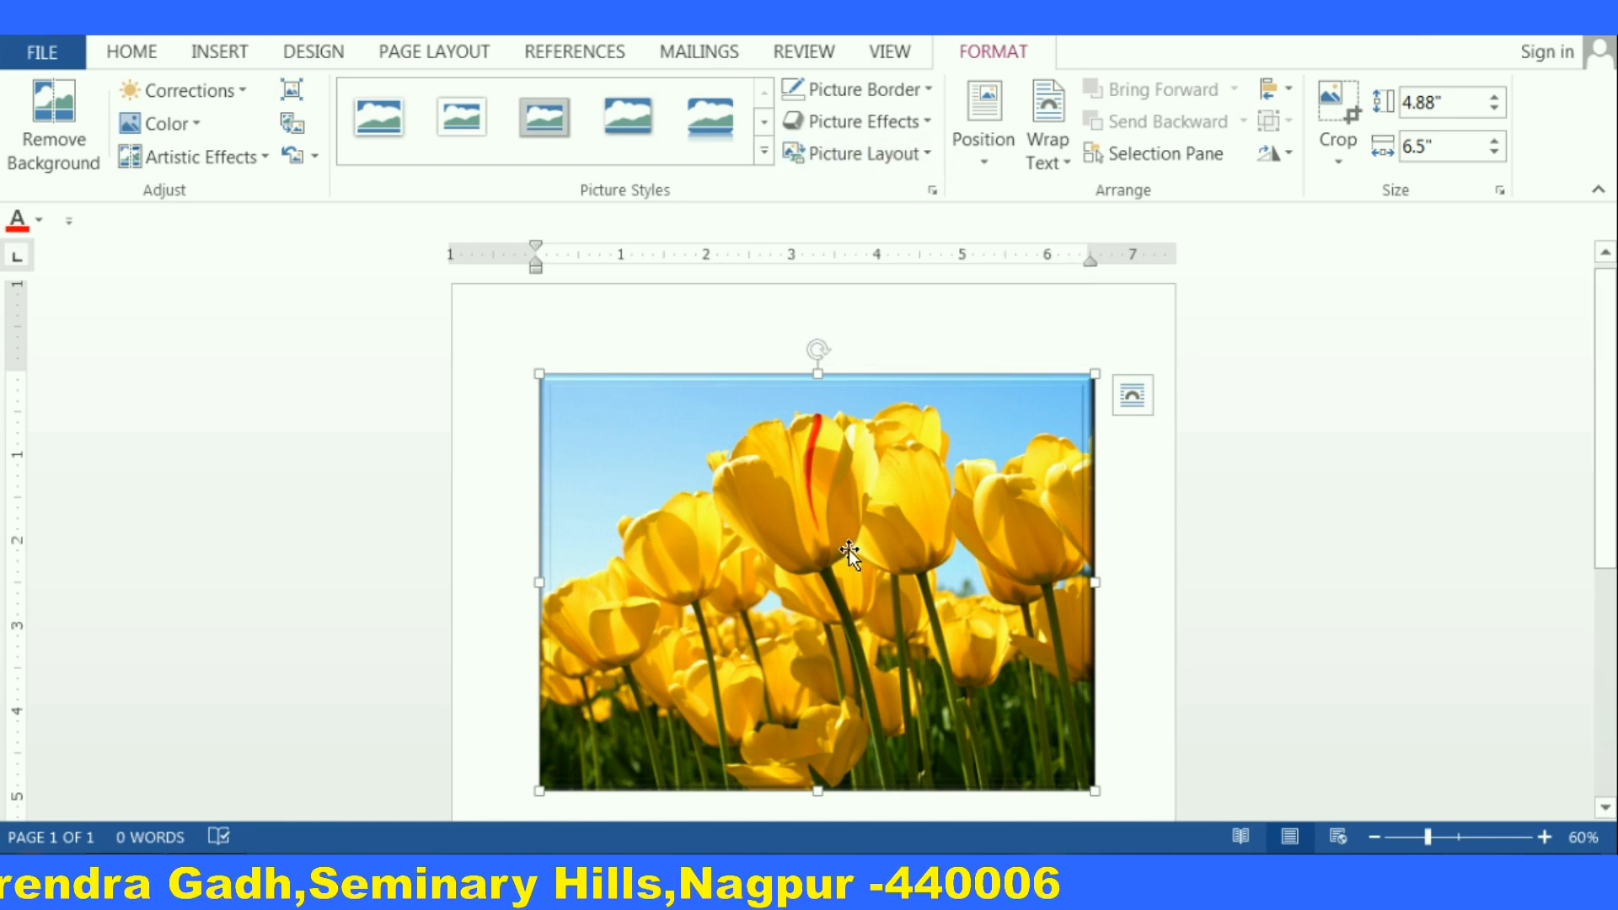
left_click(924, 159)
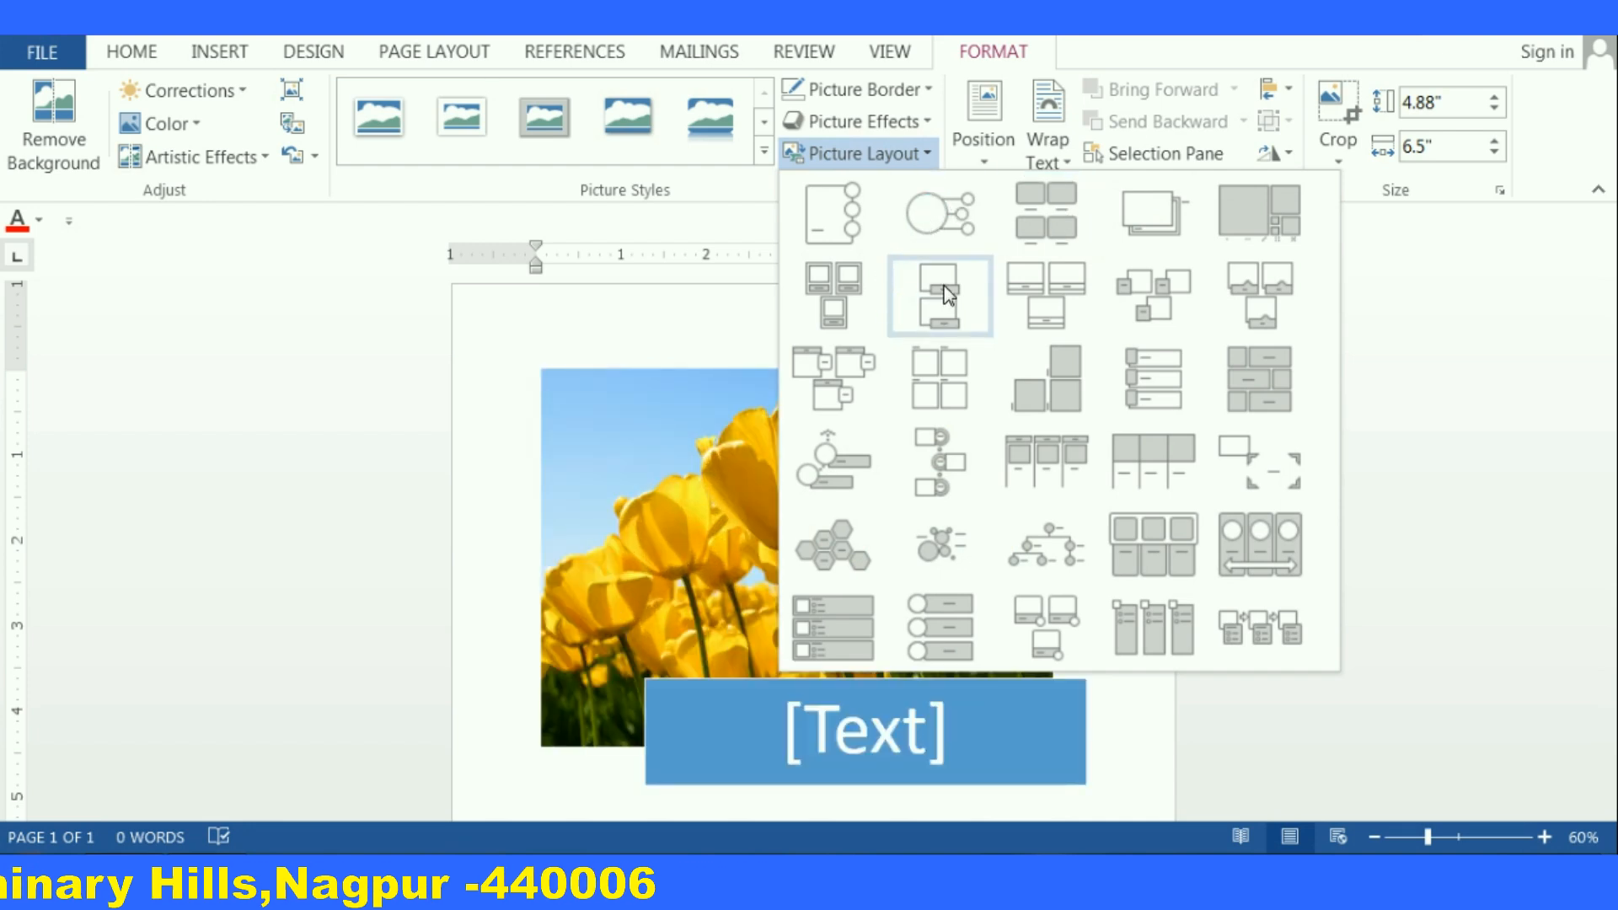
left_click(948, 292)
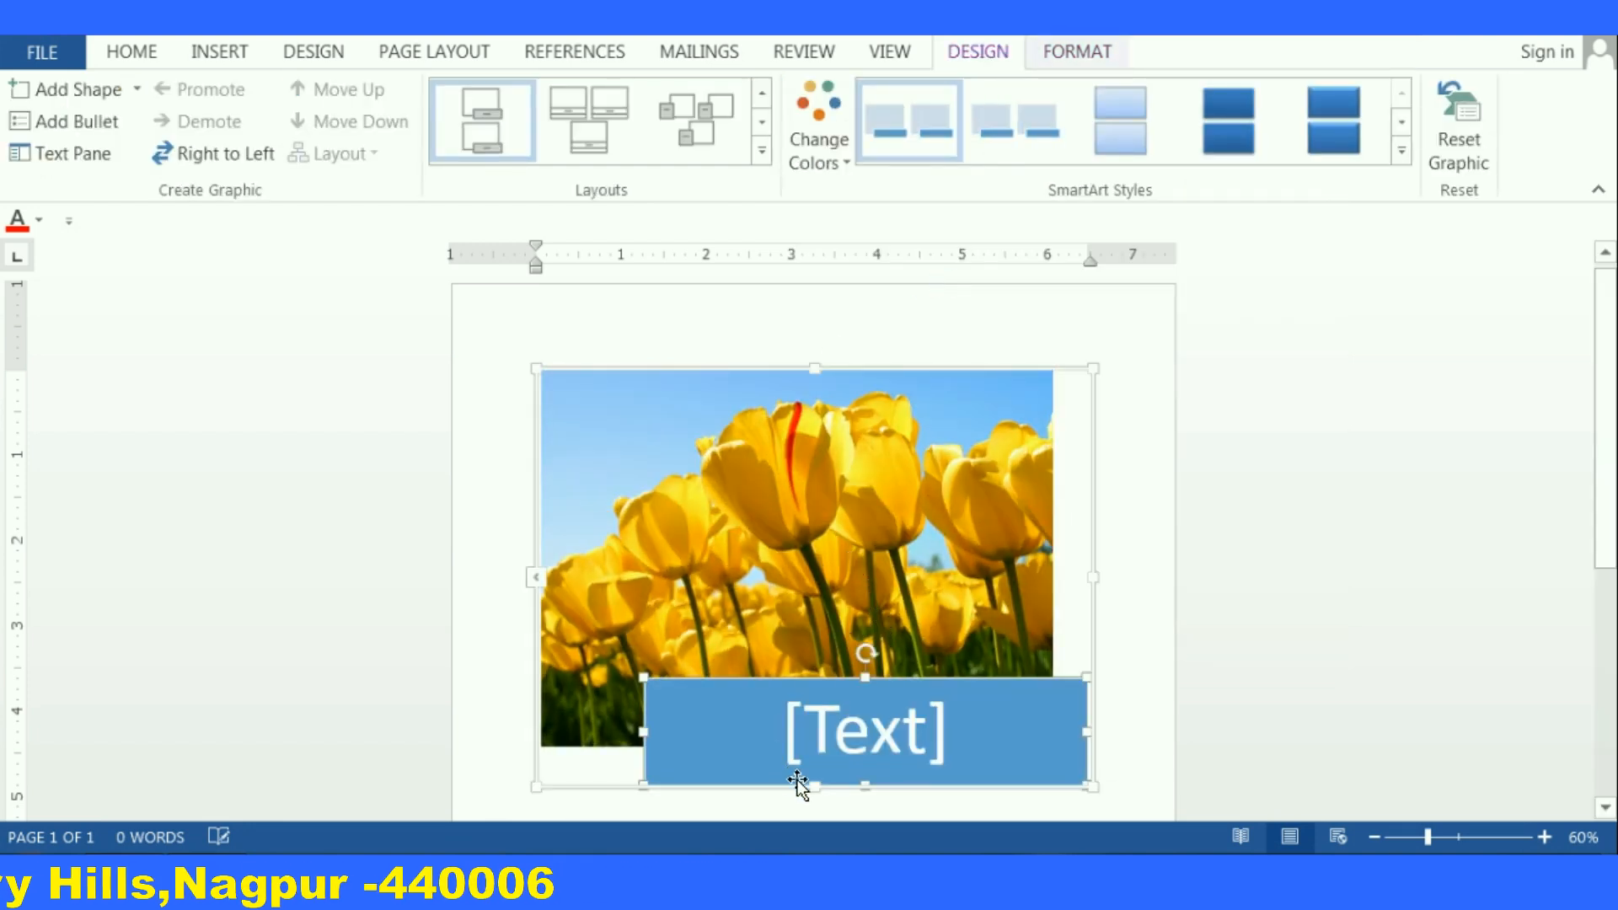
Enter prayas as the layout's caption text
left_click(883, 730)
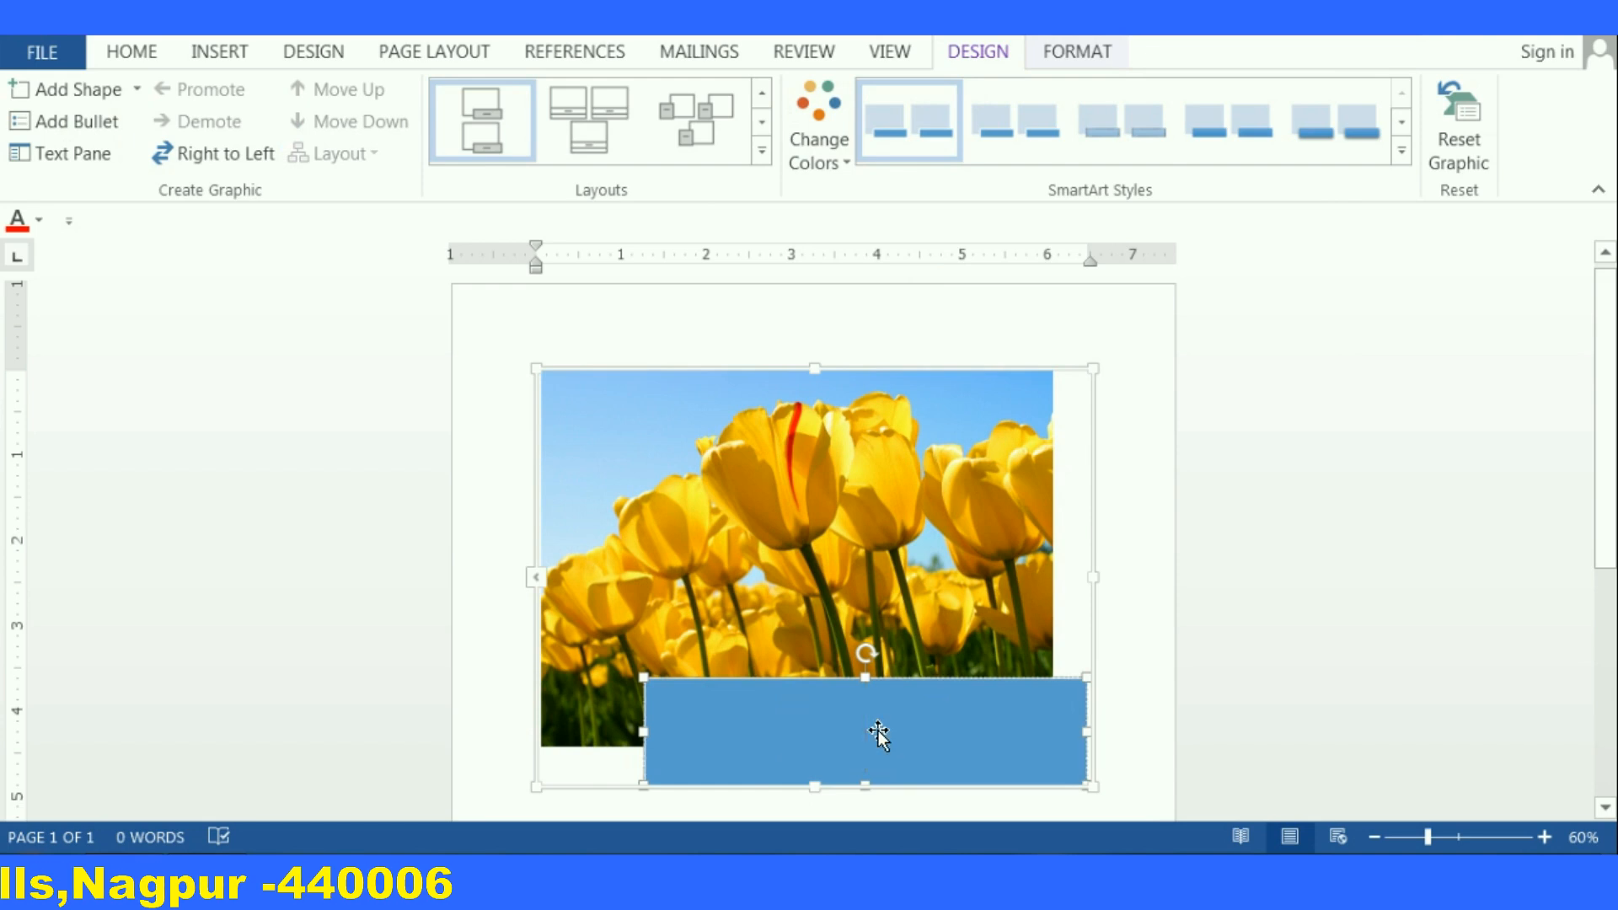
type("prayas")
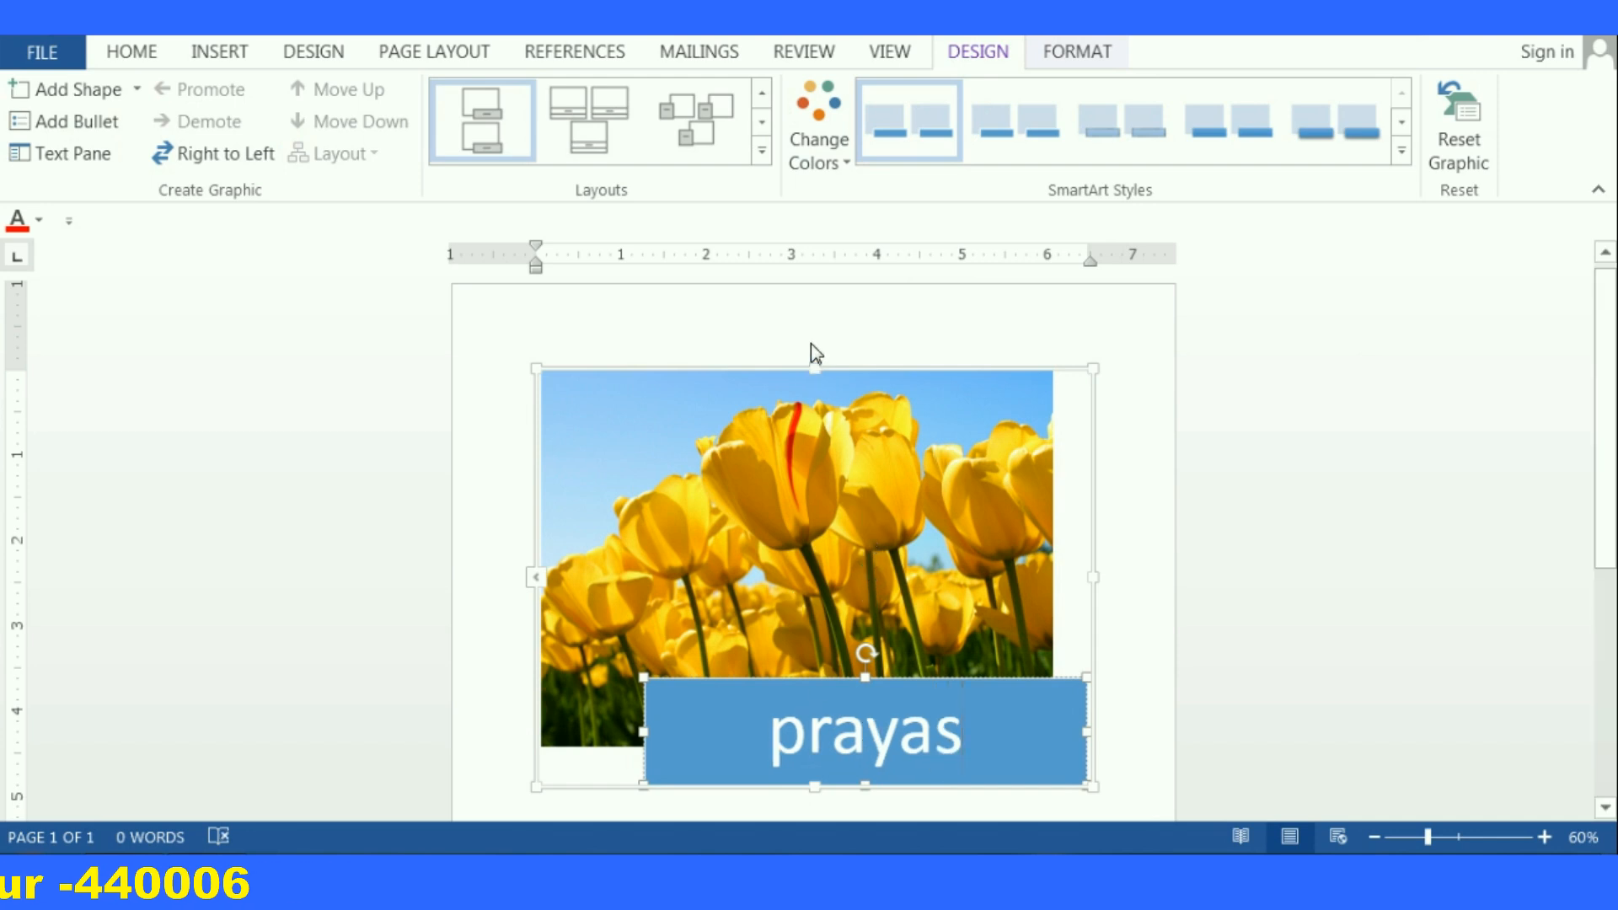
key("Escape")
scroll(809, 506, "down", 1)
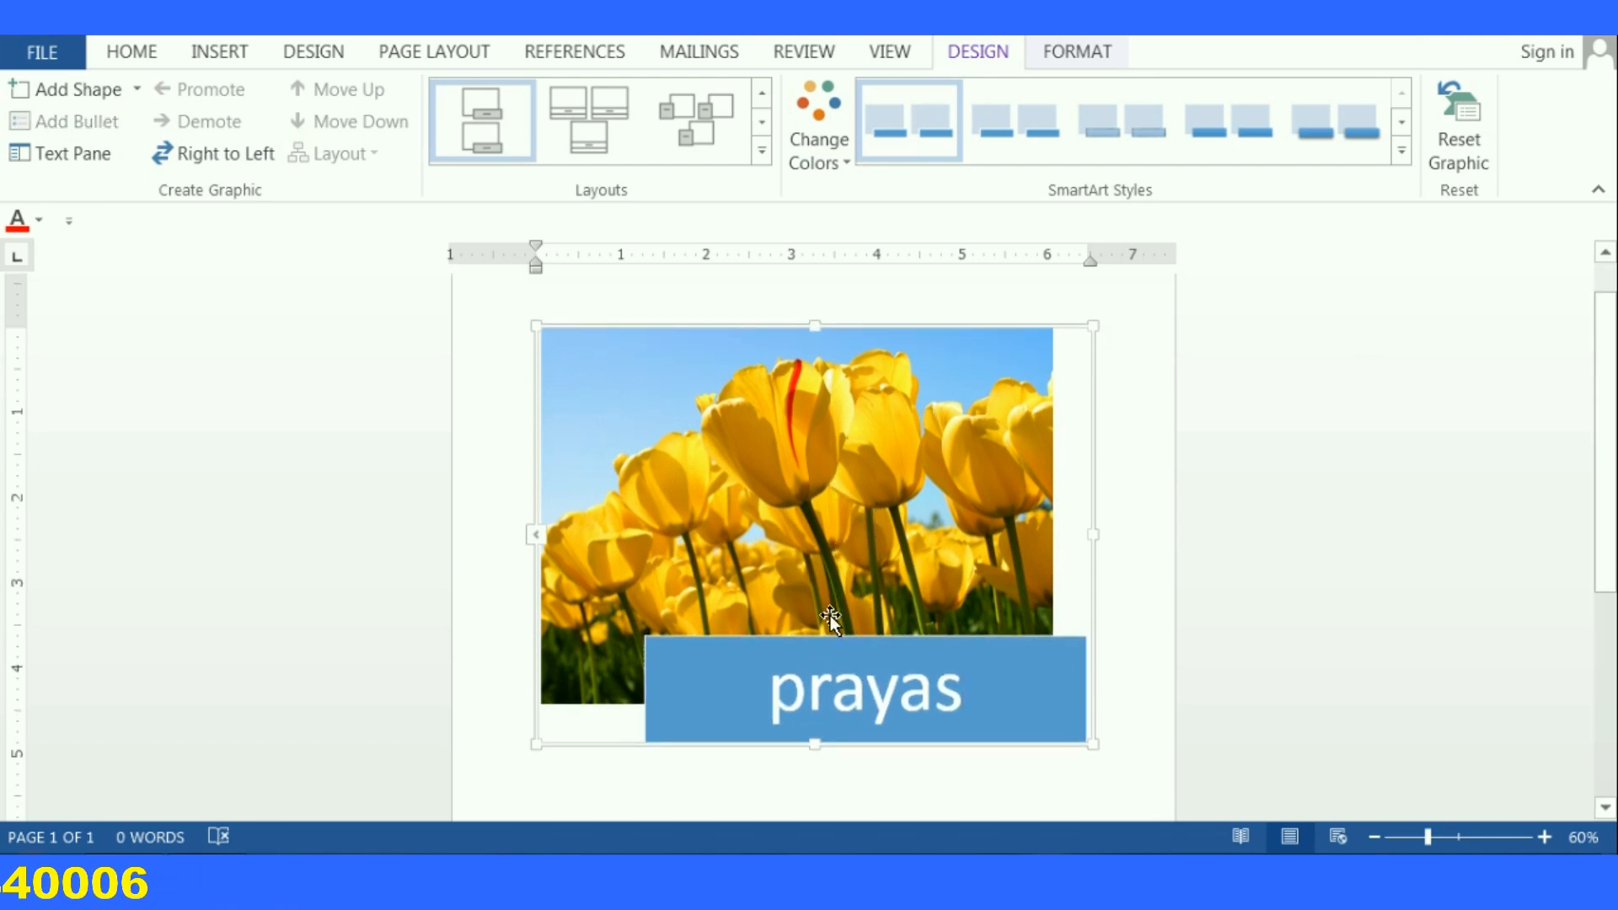
left_click(831, 571)
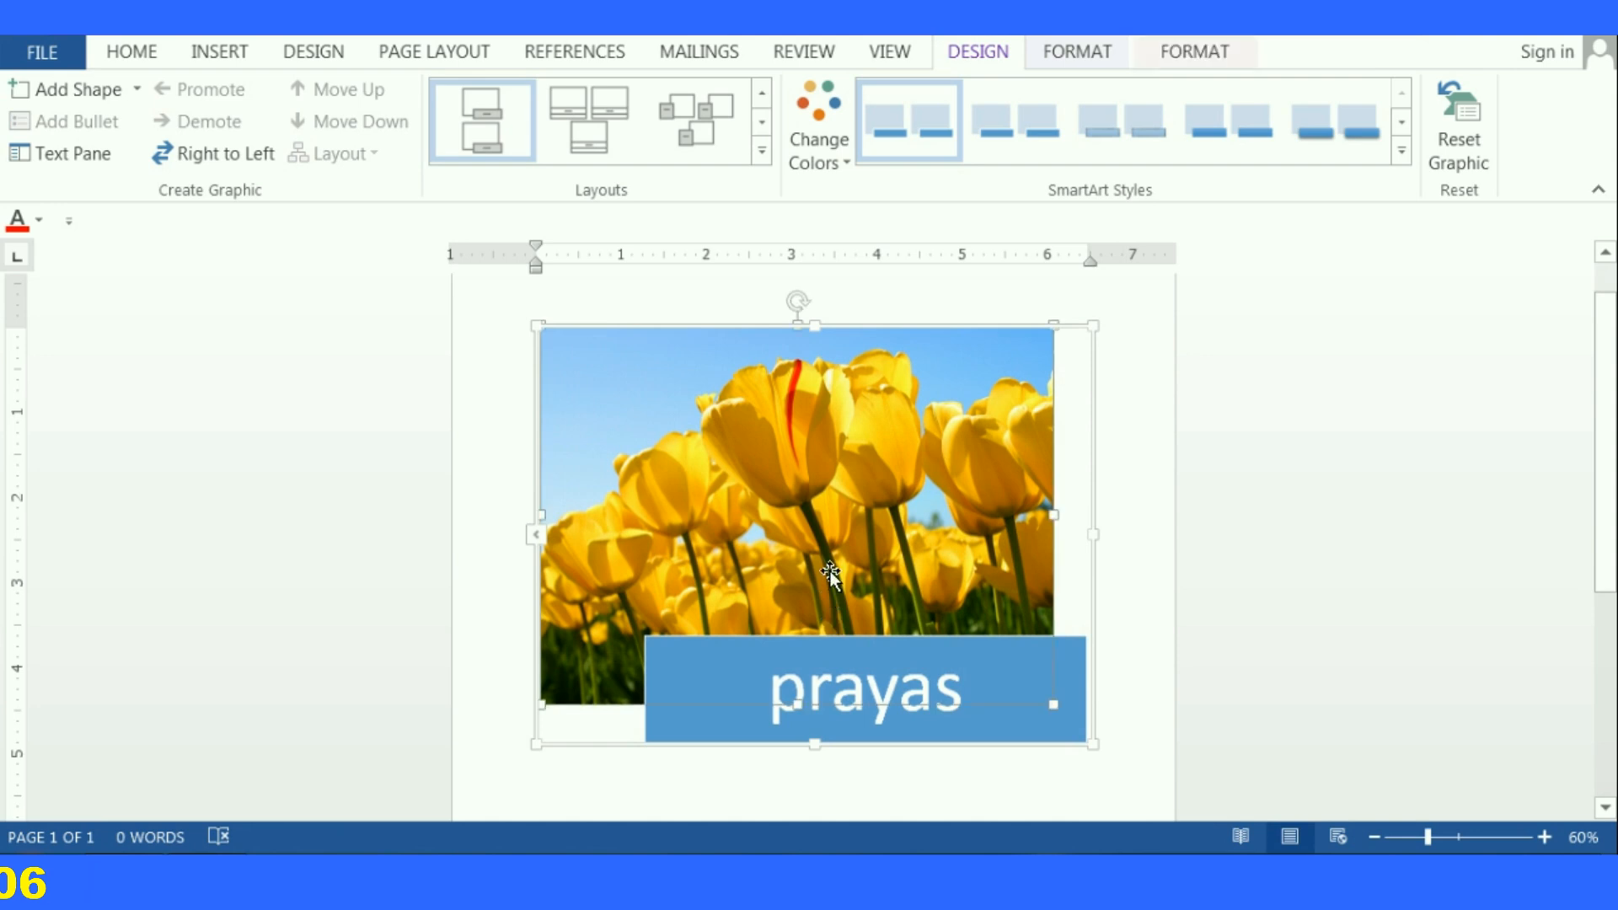
key("ctrl+w")
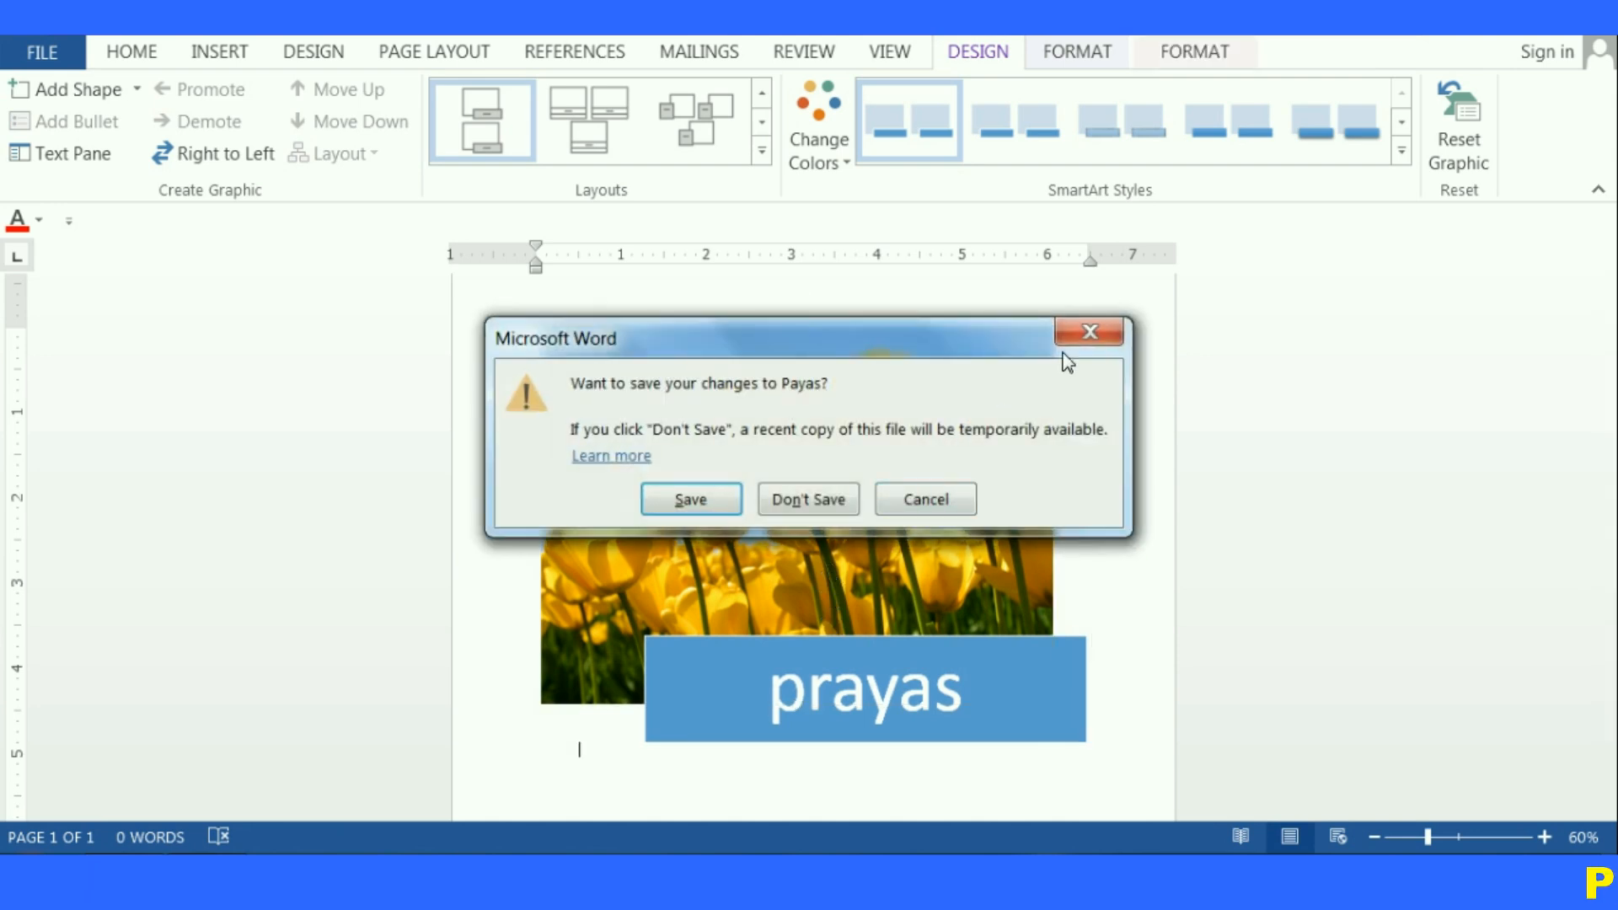
left_click(944, 504)
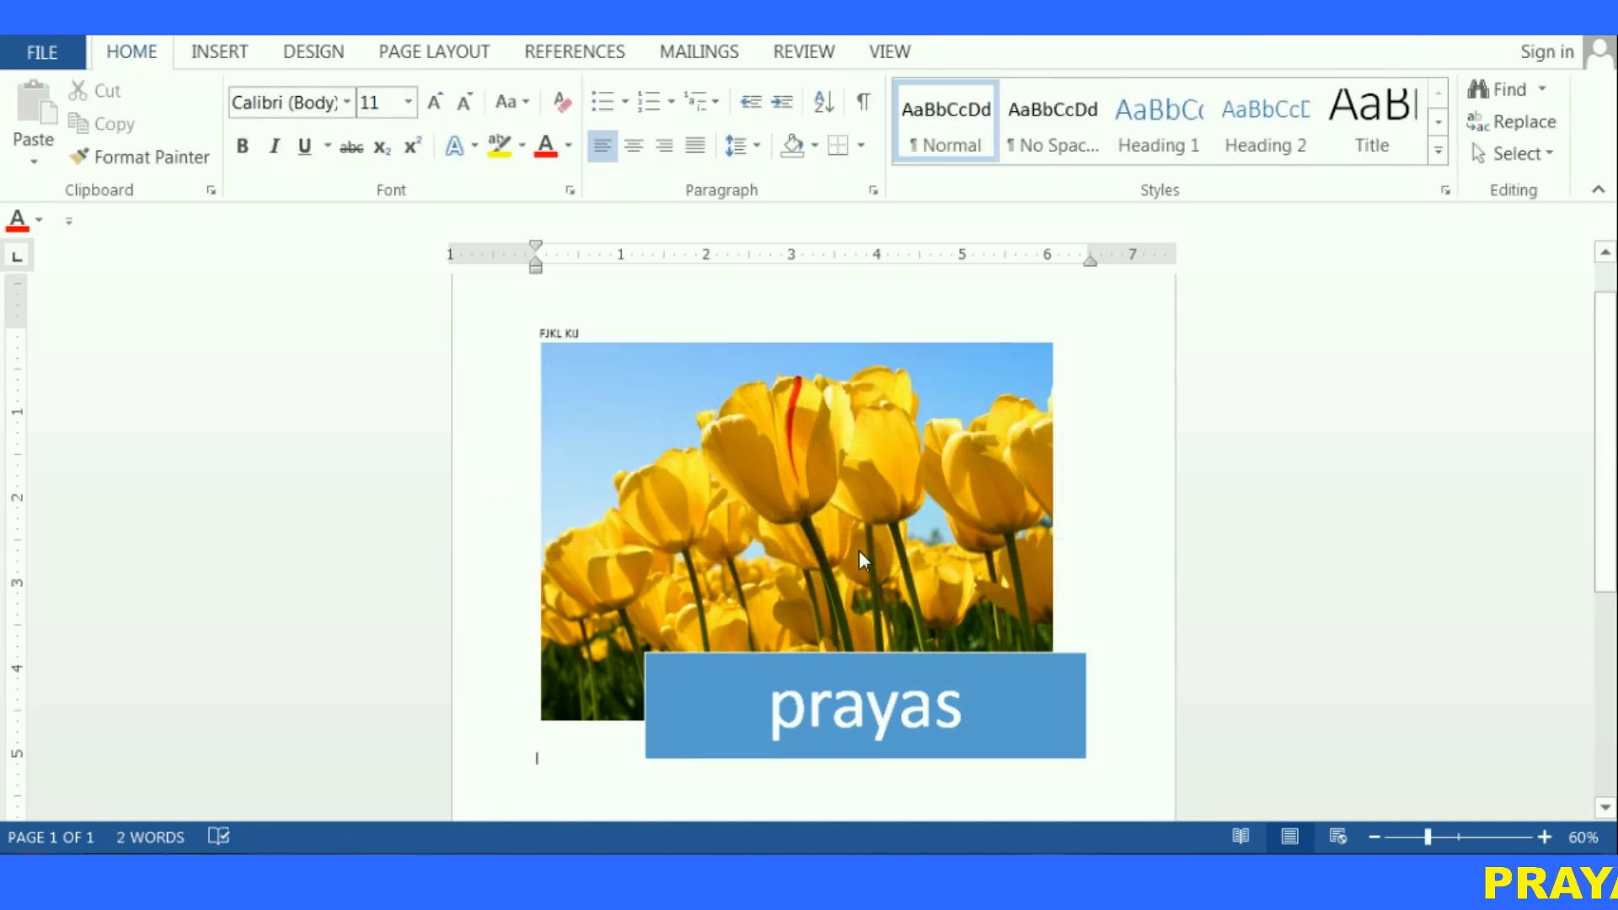
key("ctrl+w")
left_click(1087, 333)
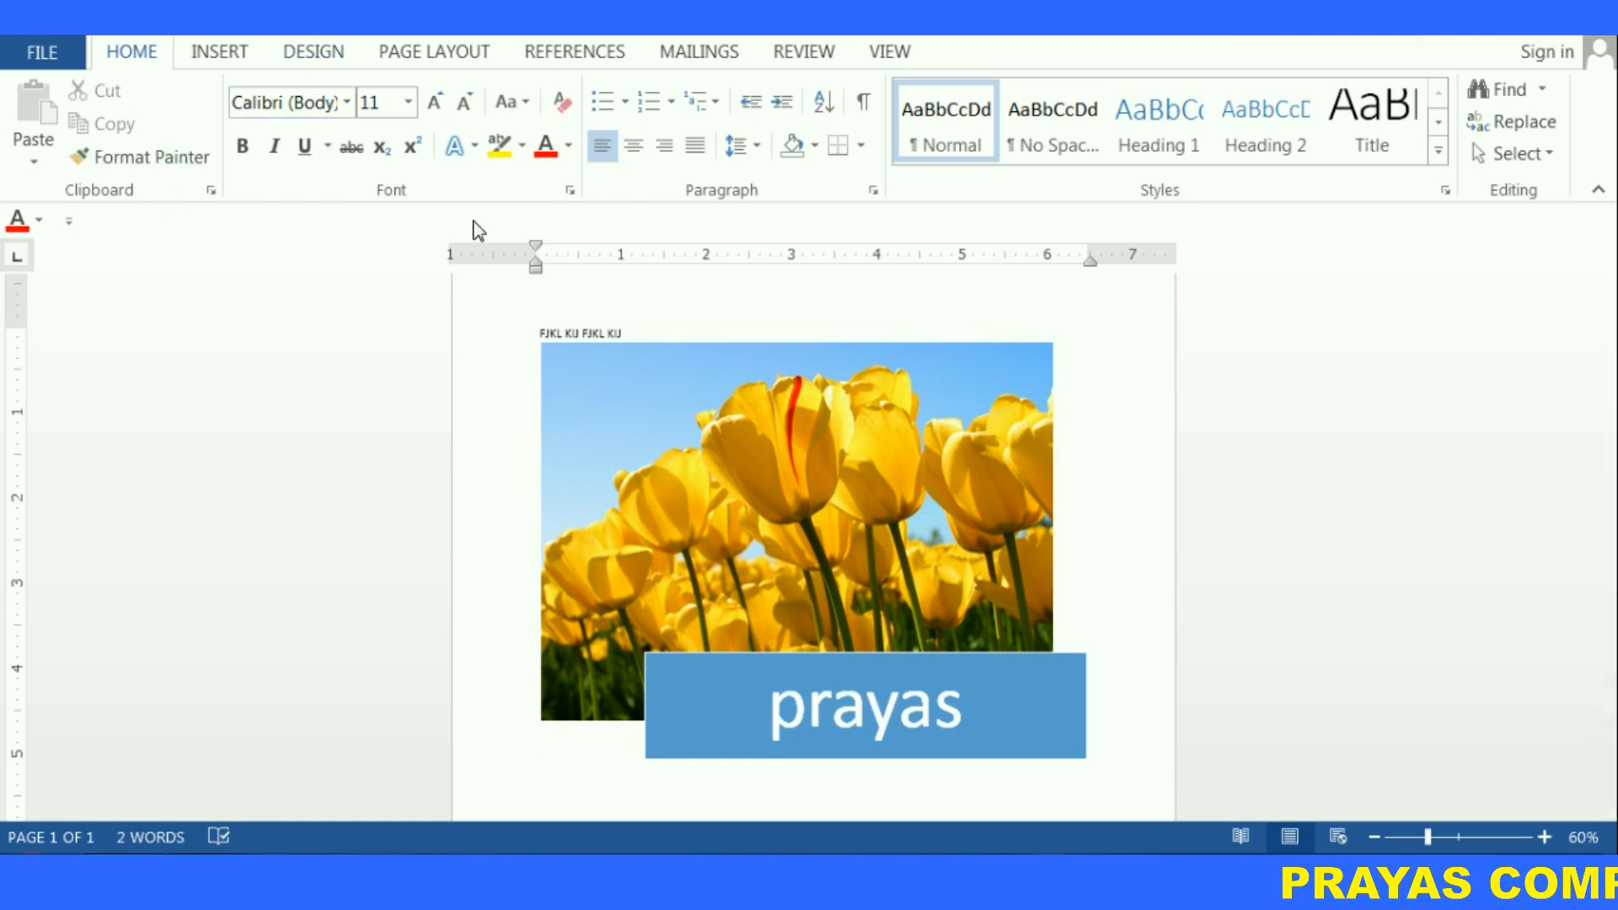
left_click(762, 426)
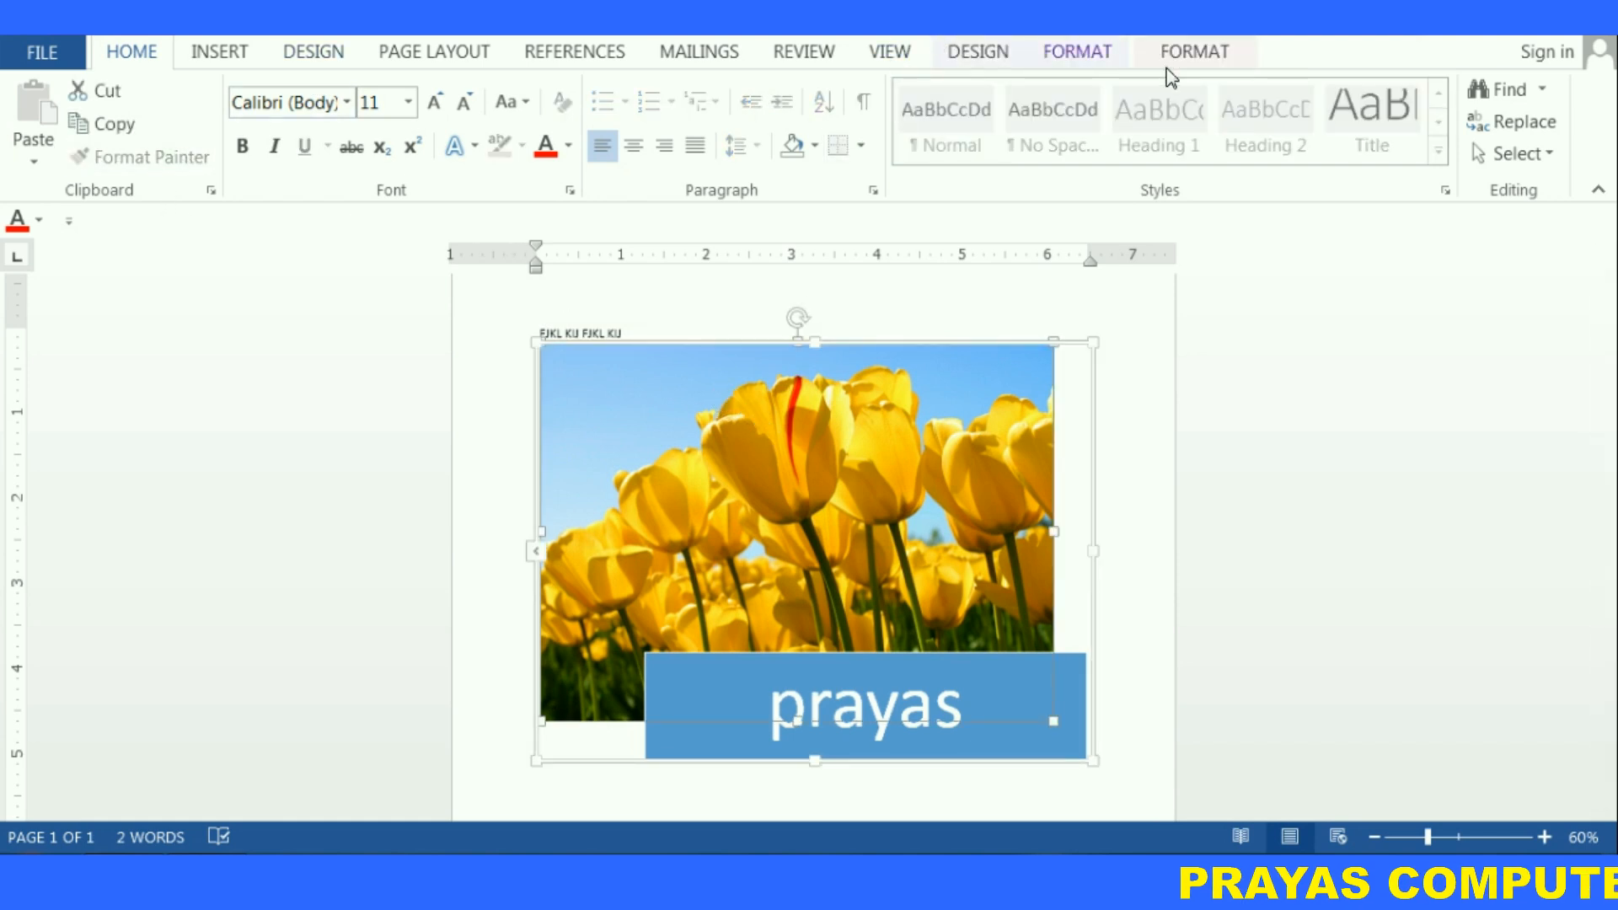
left_click(1195, 52)
left_click(217, 56)
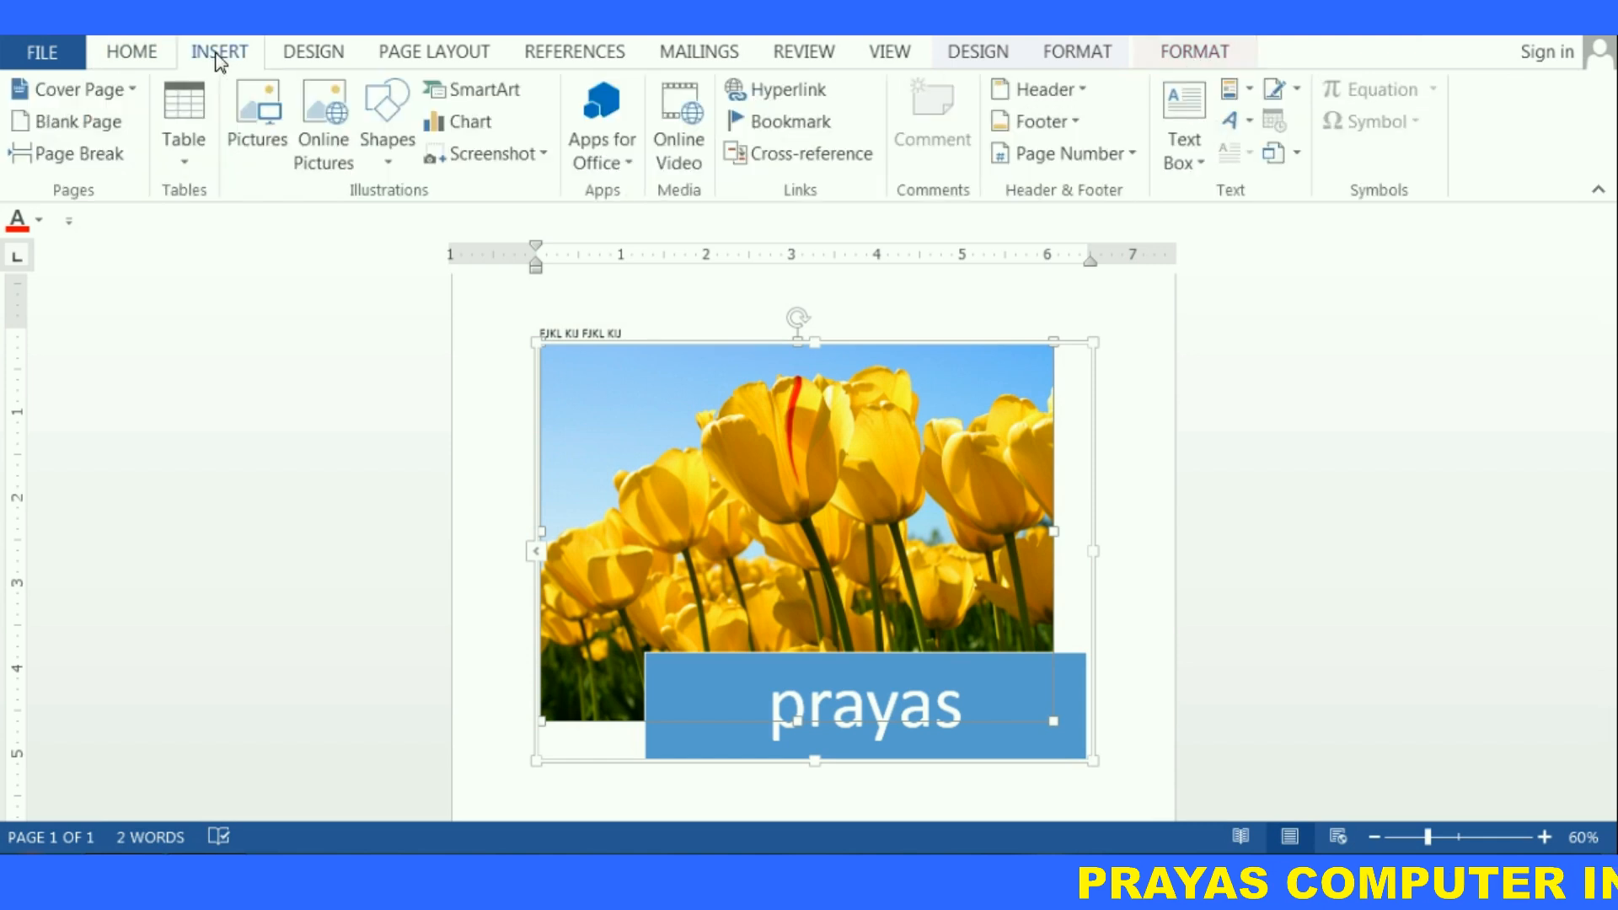
left_click(123, 49)
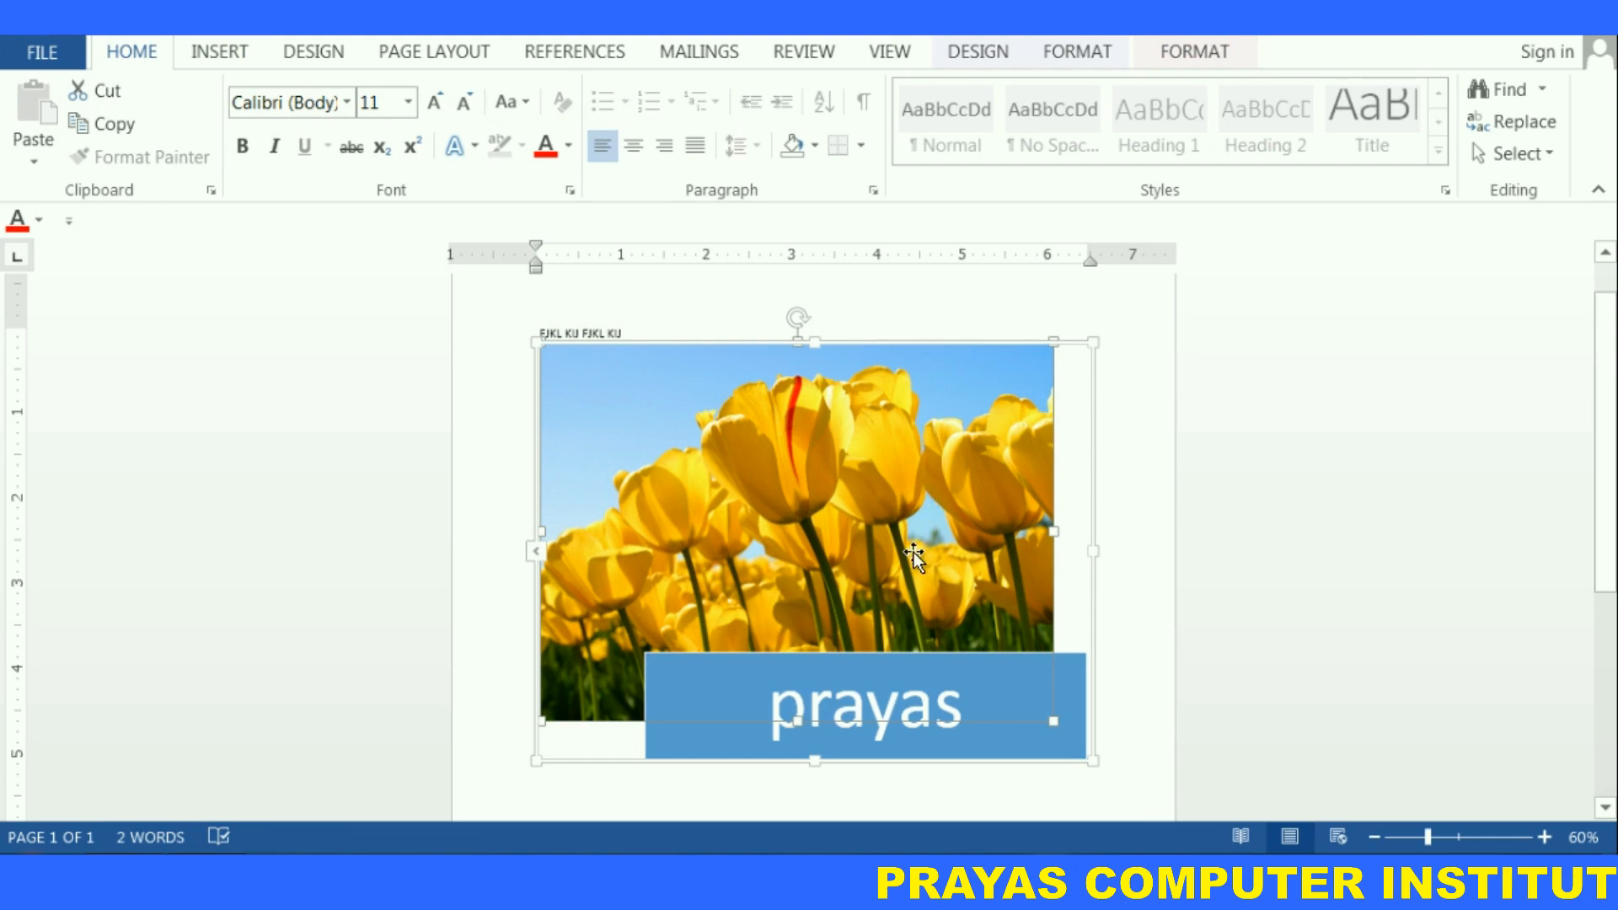
left_click(1091, 57)
left_click(977, 53)
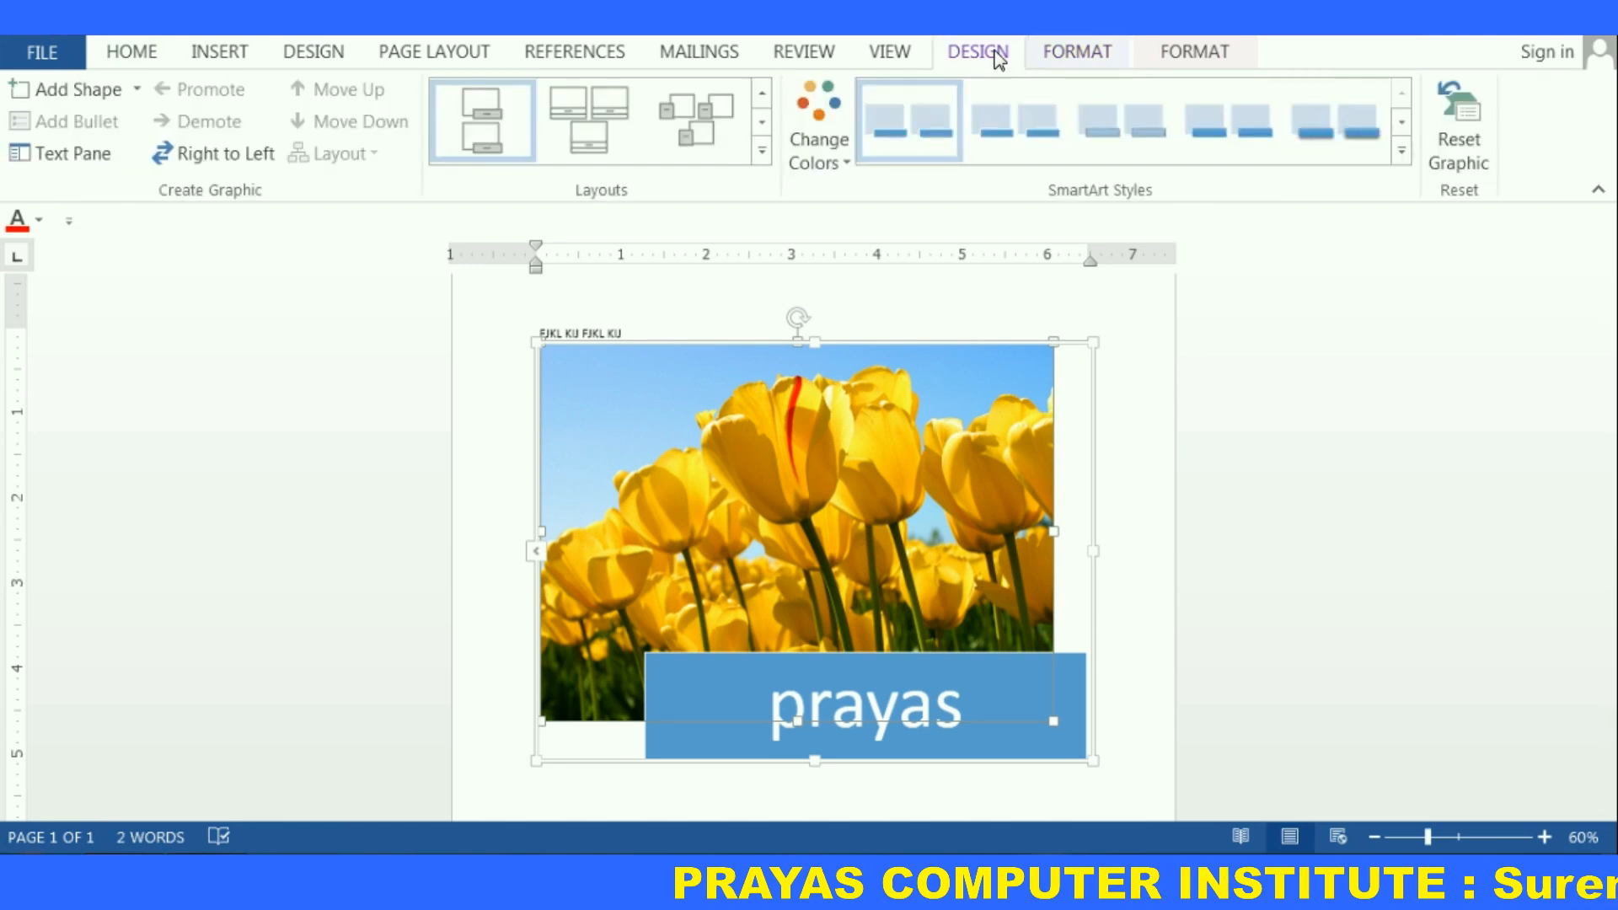
left_click(1196, 56)
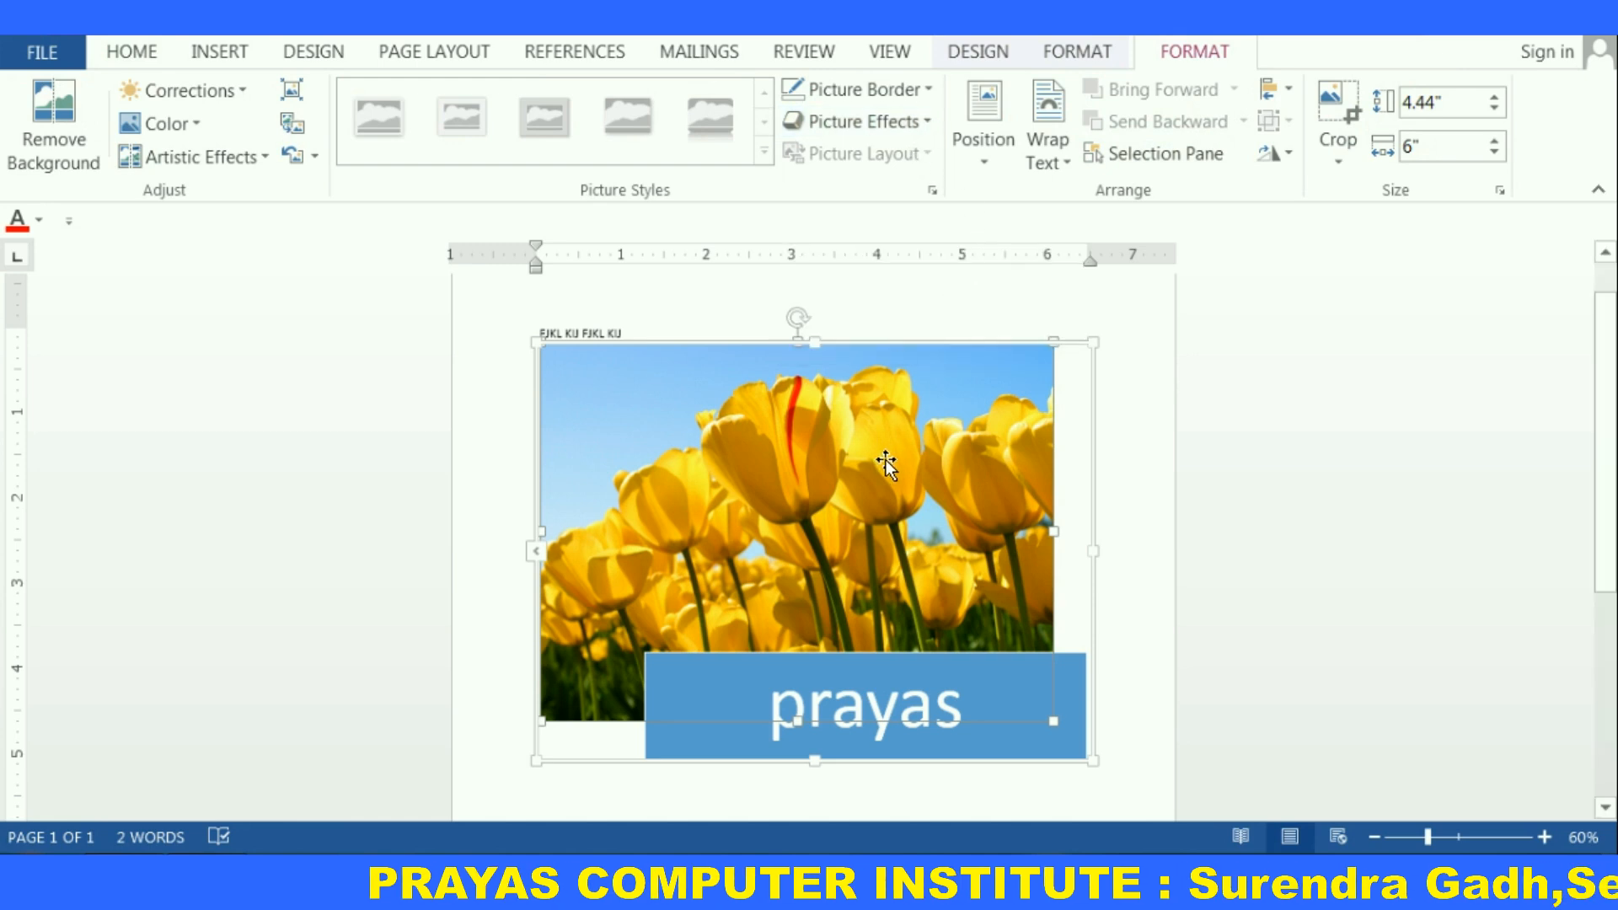
left_click(866, 310)
left_click(847, 446)
key("alt+F4")
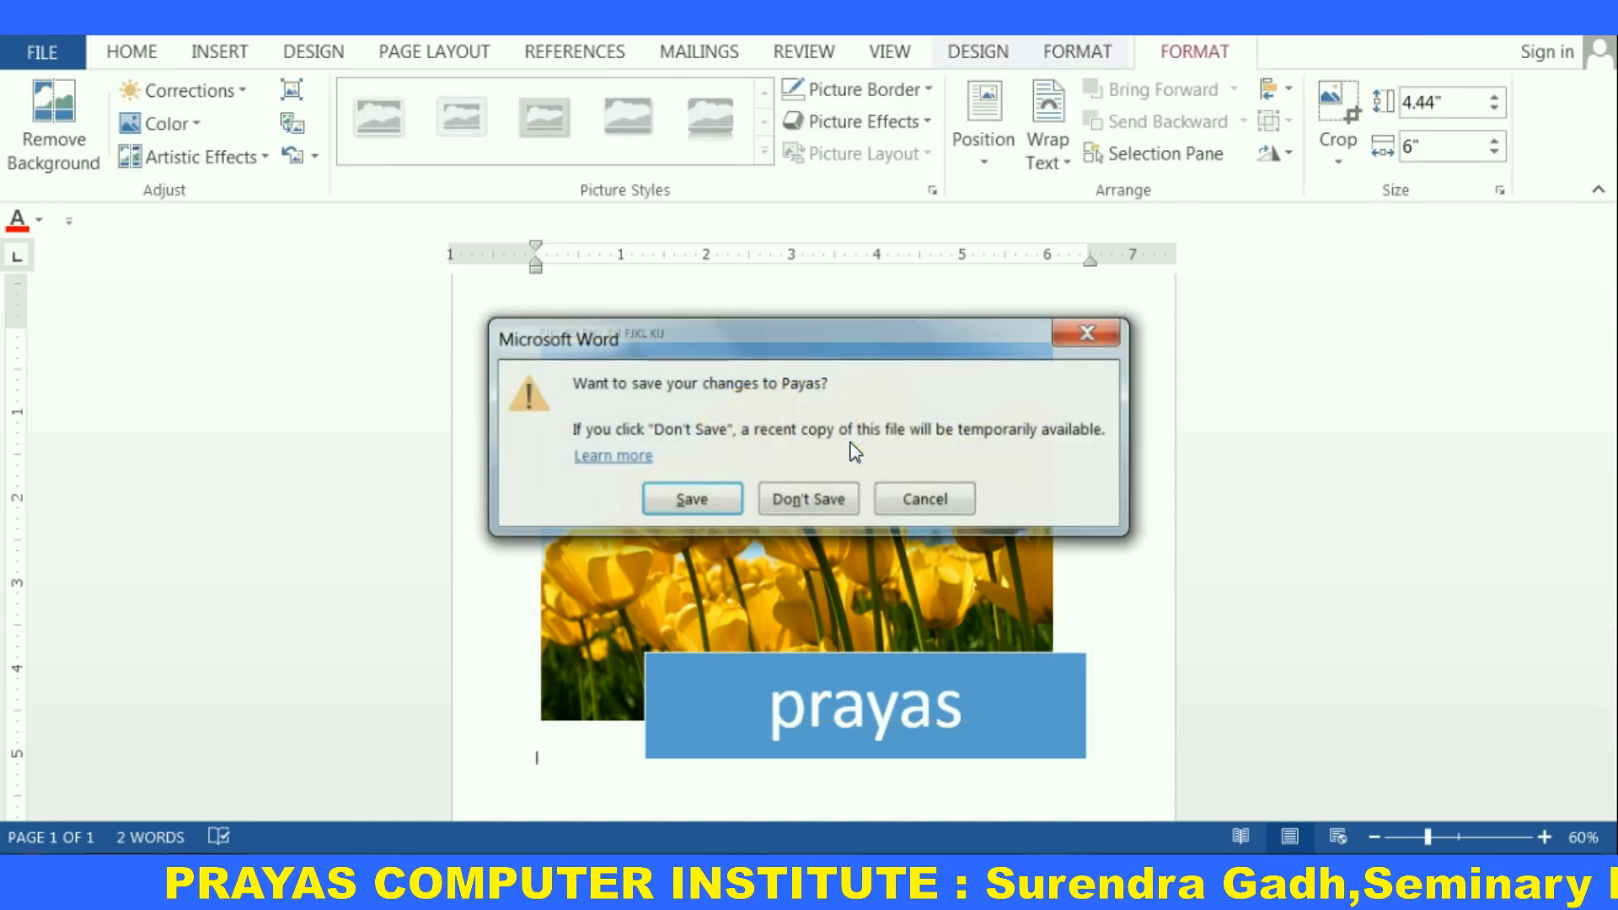
left_click(1100, 335)
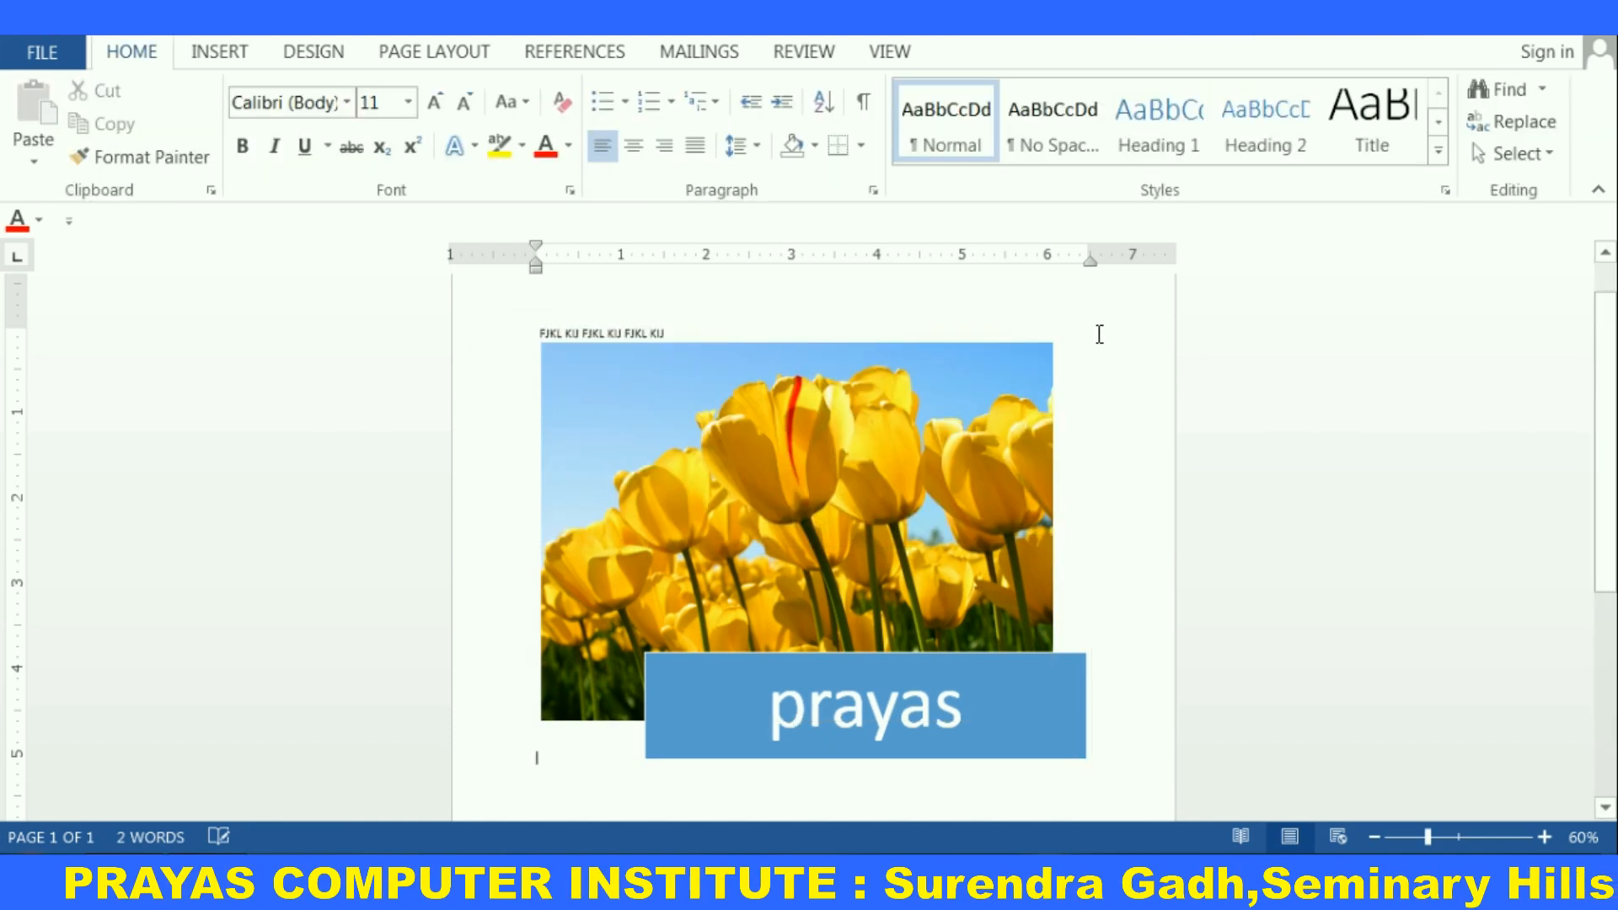
Open the Picture Effects preset gallery for the picture inside the layout to view the options
left_click(729, 522)
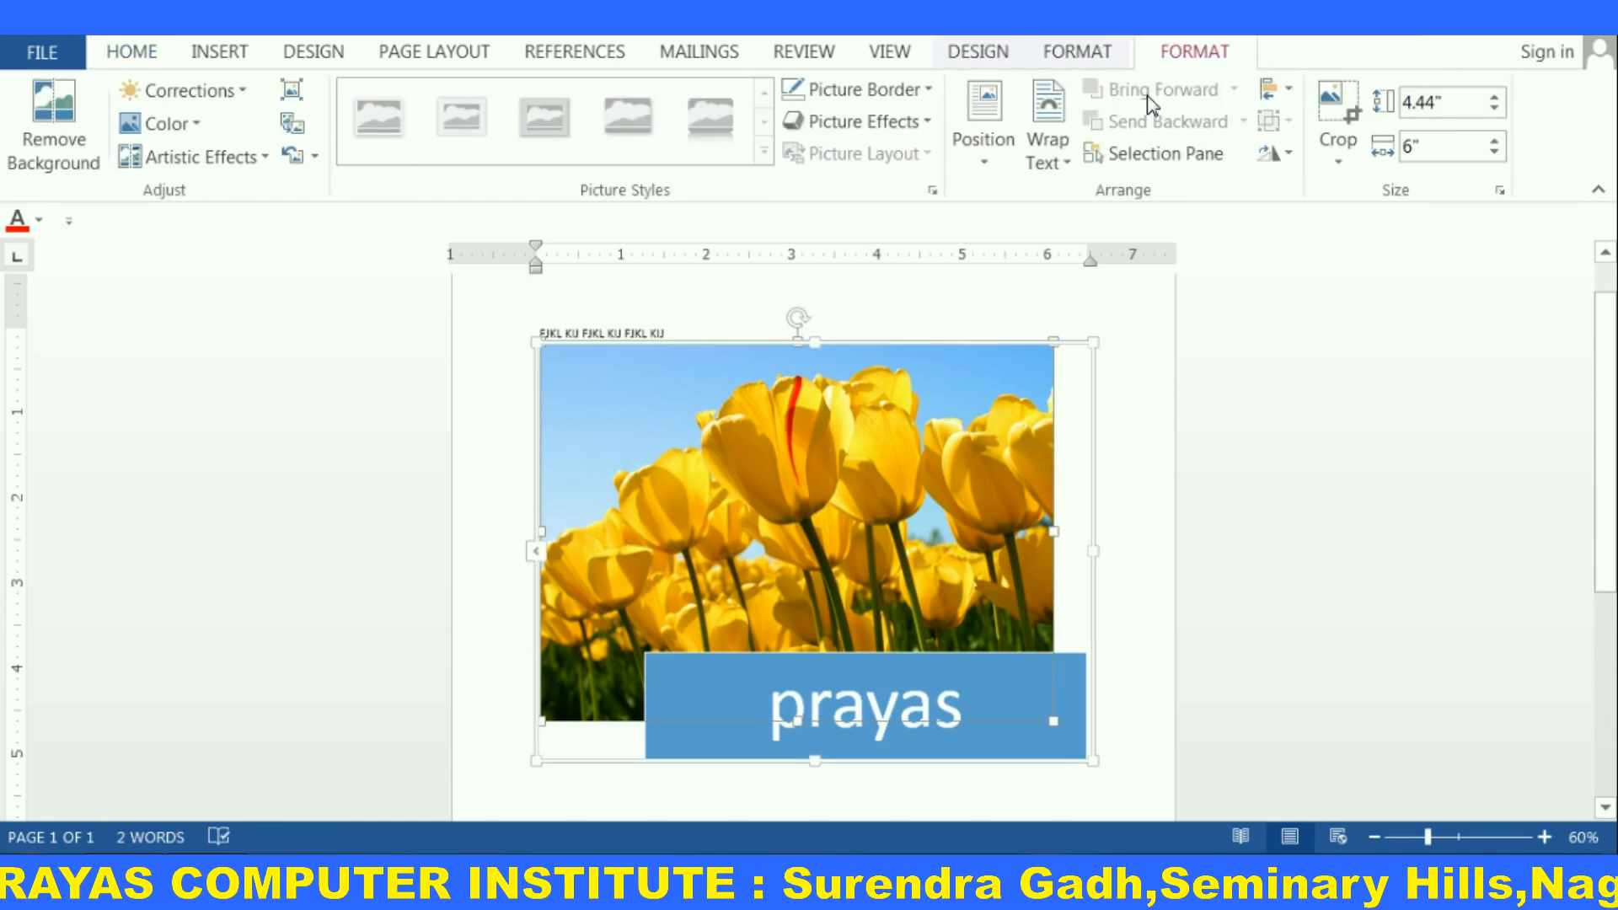
left_click(918, 126)
mouse_move(919, 167)
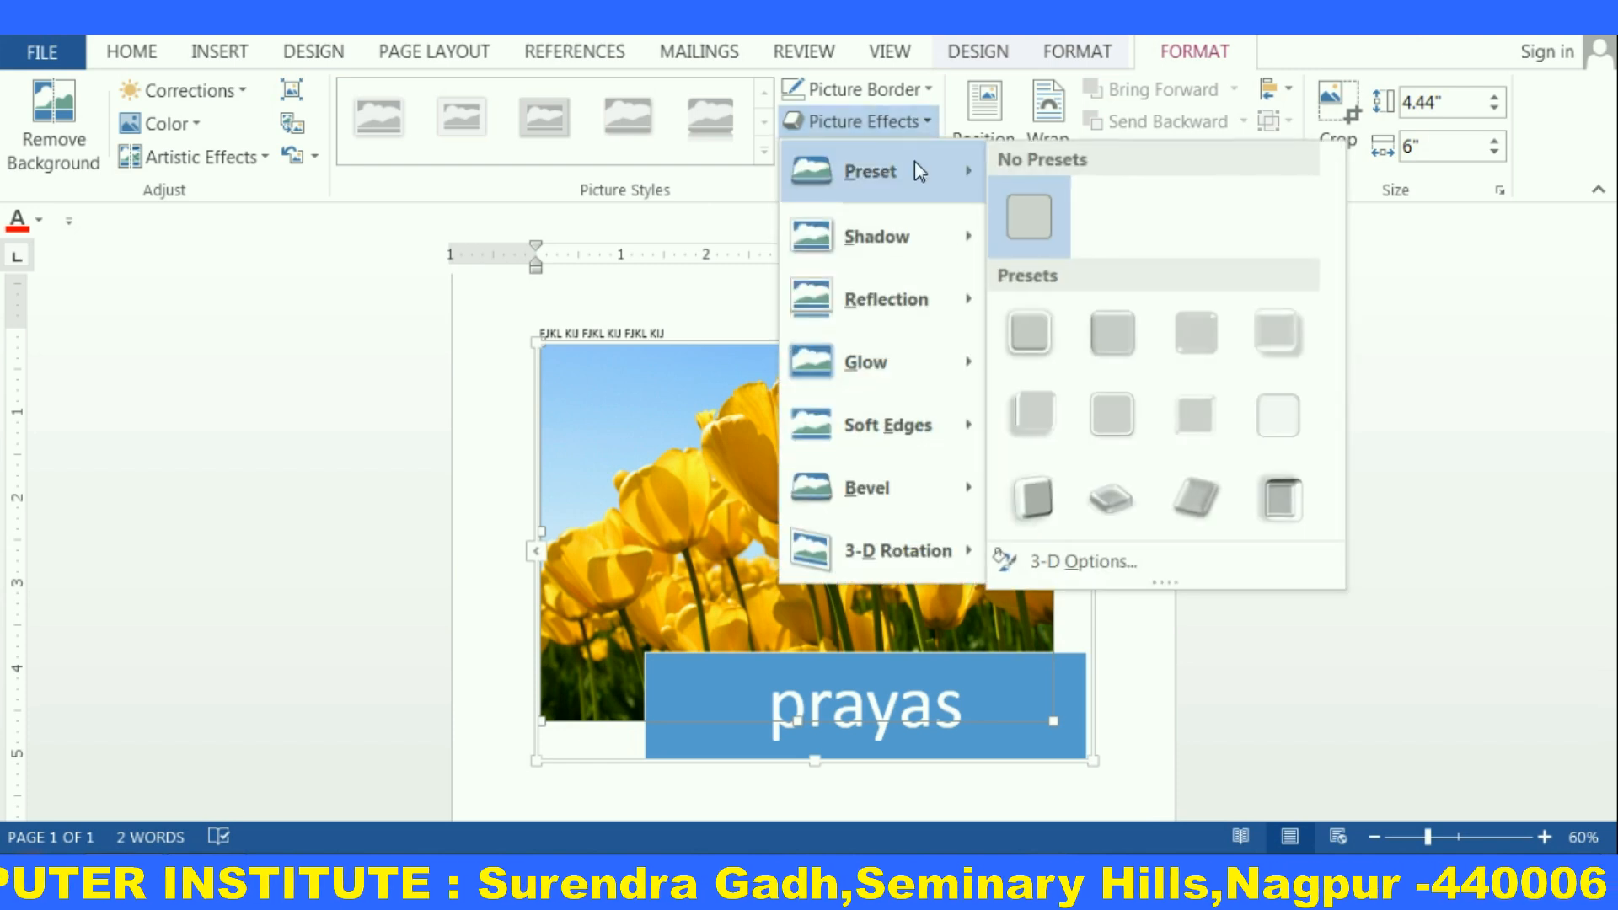
left_click(893, 122)
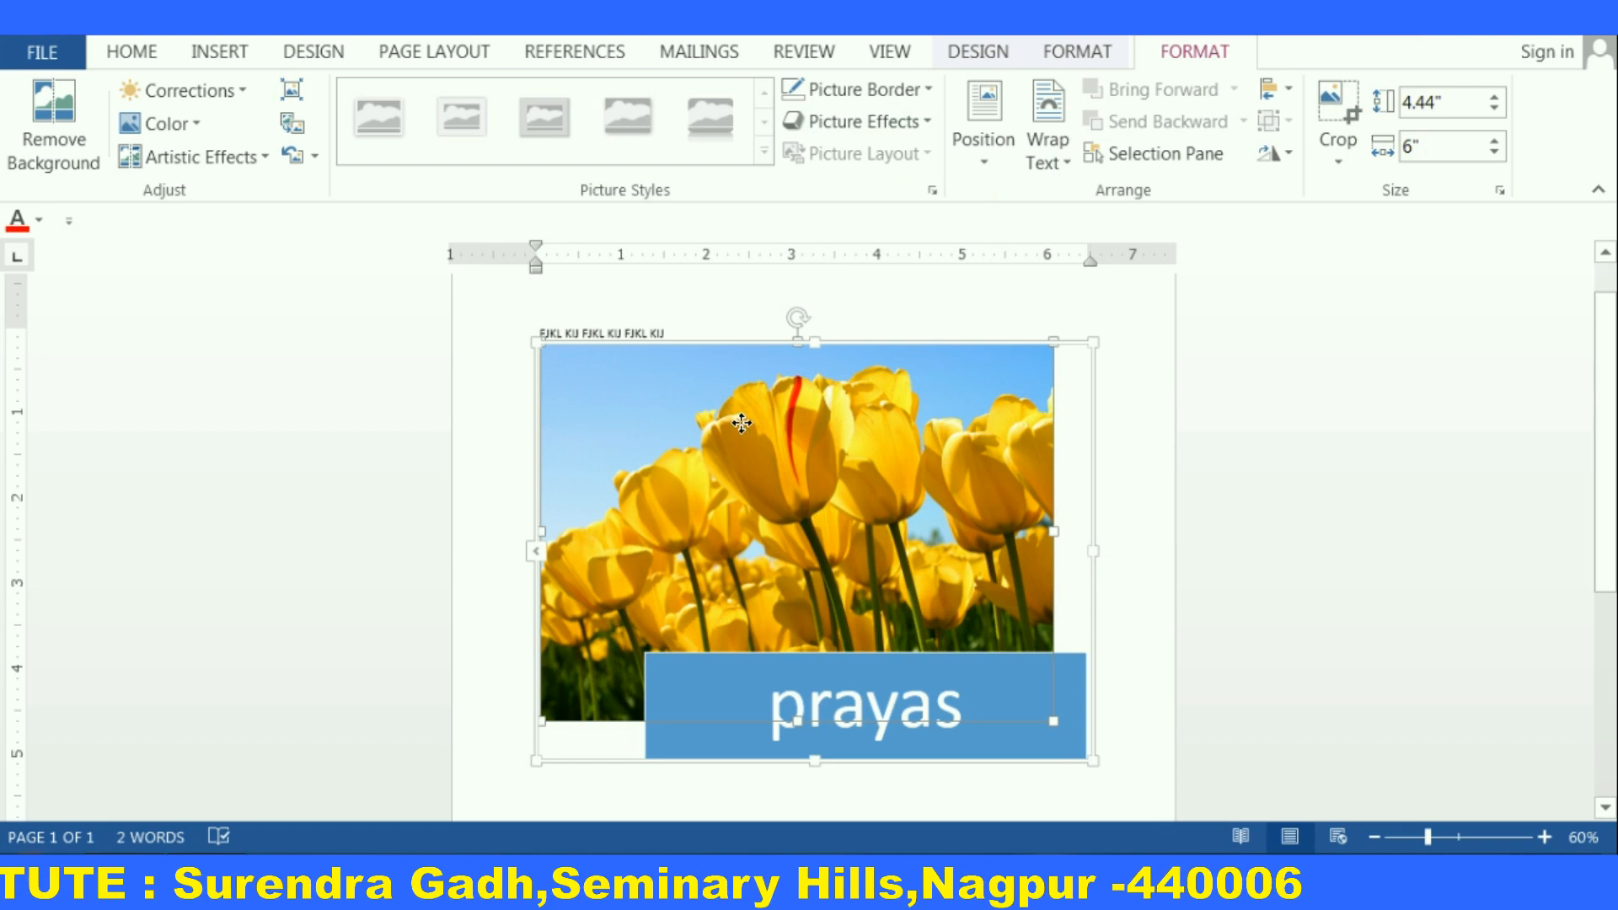
Delete the picture and then the whole SmartArt picture layout
key("Delete")
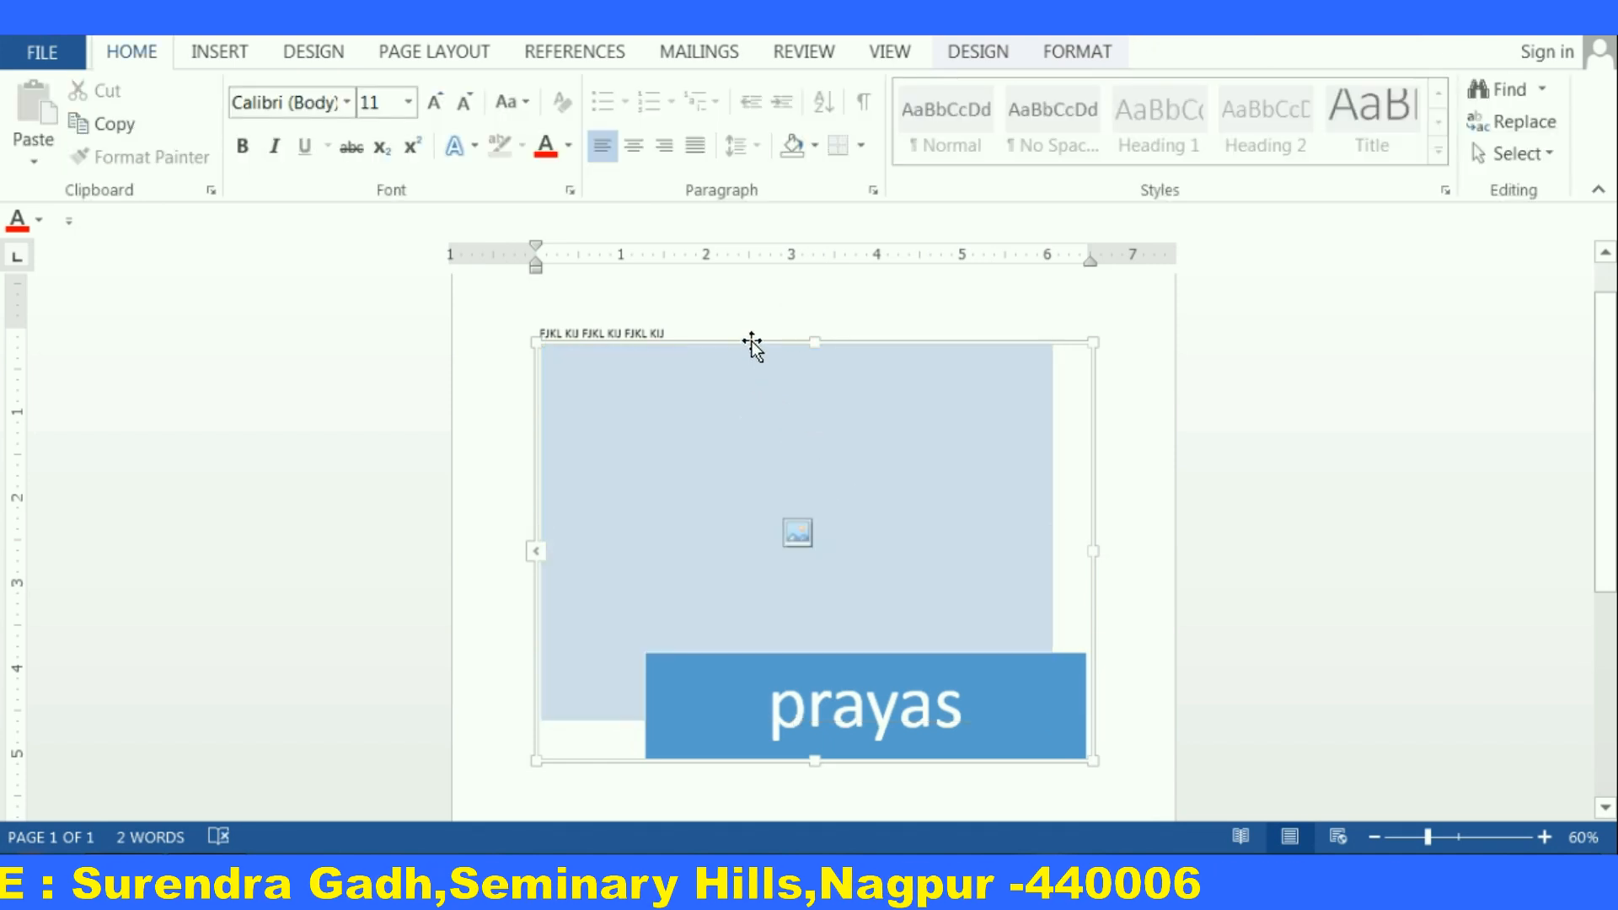
key("Delete")
Insert the Koala picture from the Sample Pictures library
left_click(224, 52)
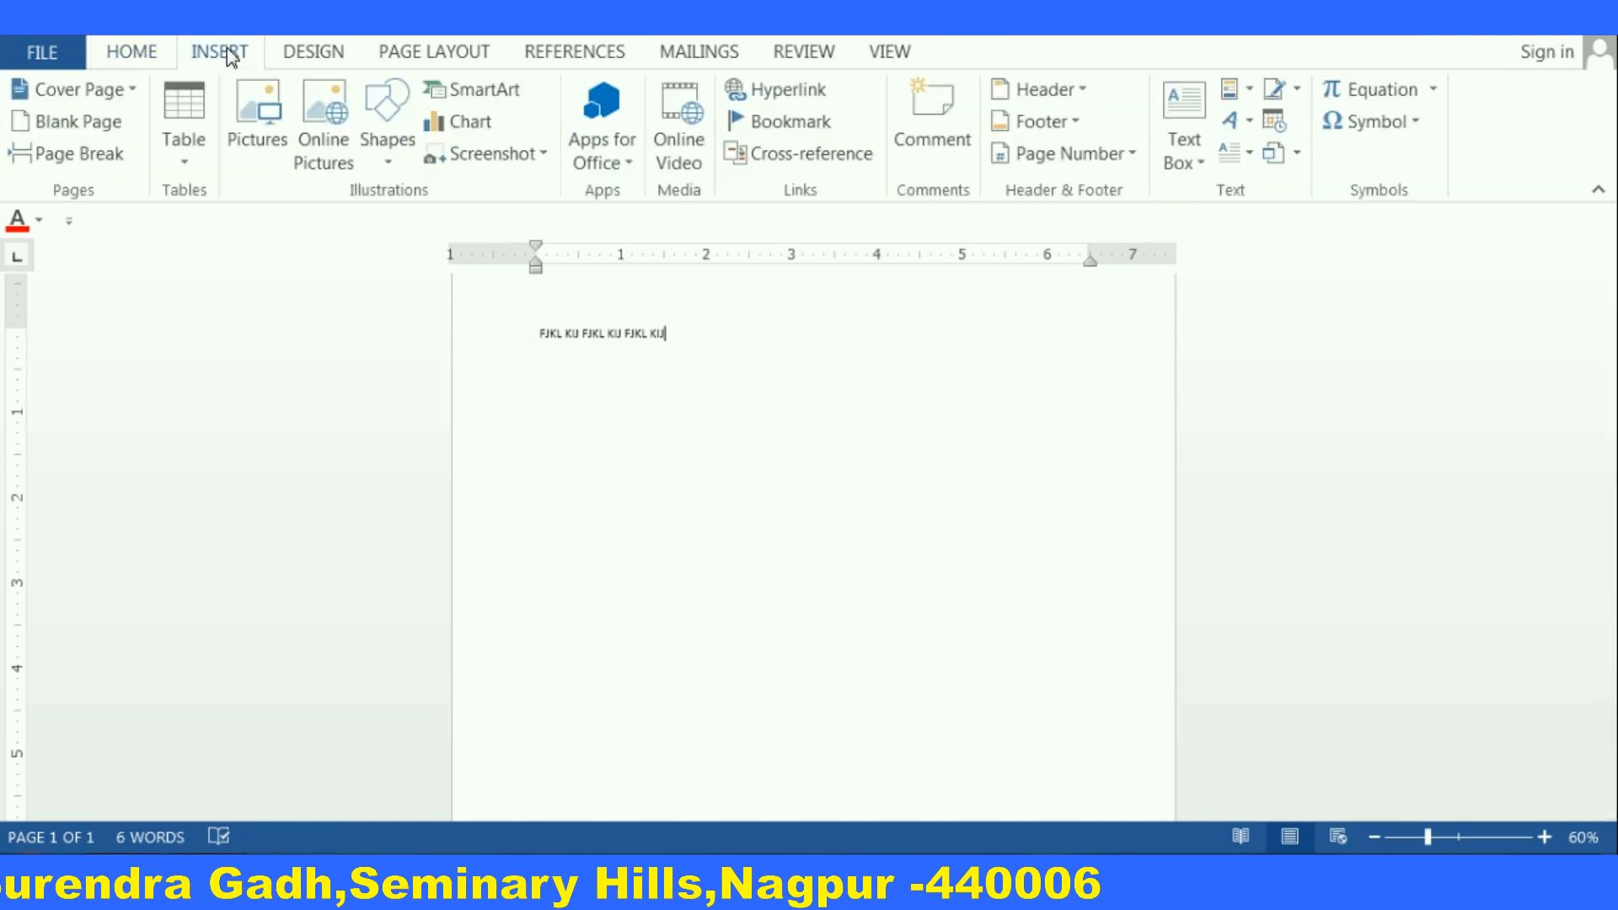
left_click(245, 92)
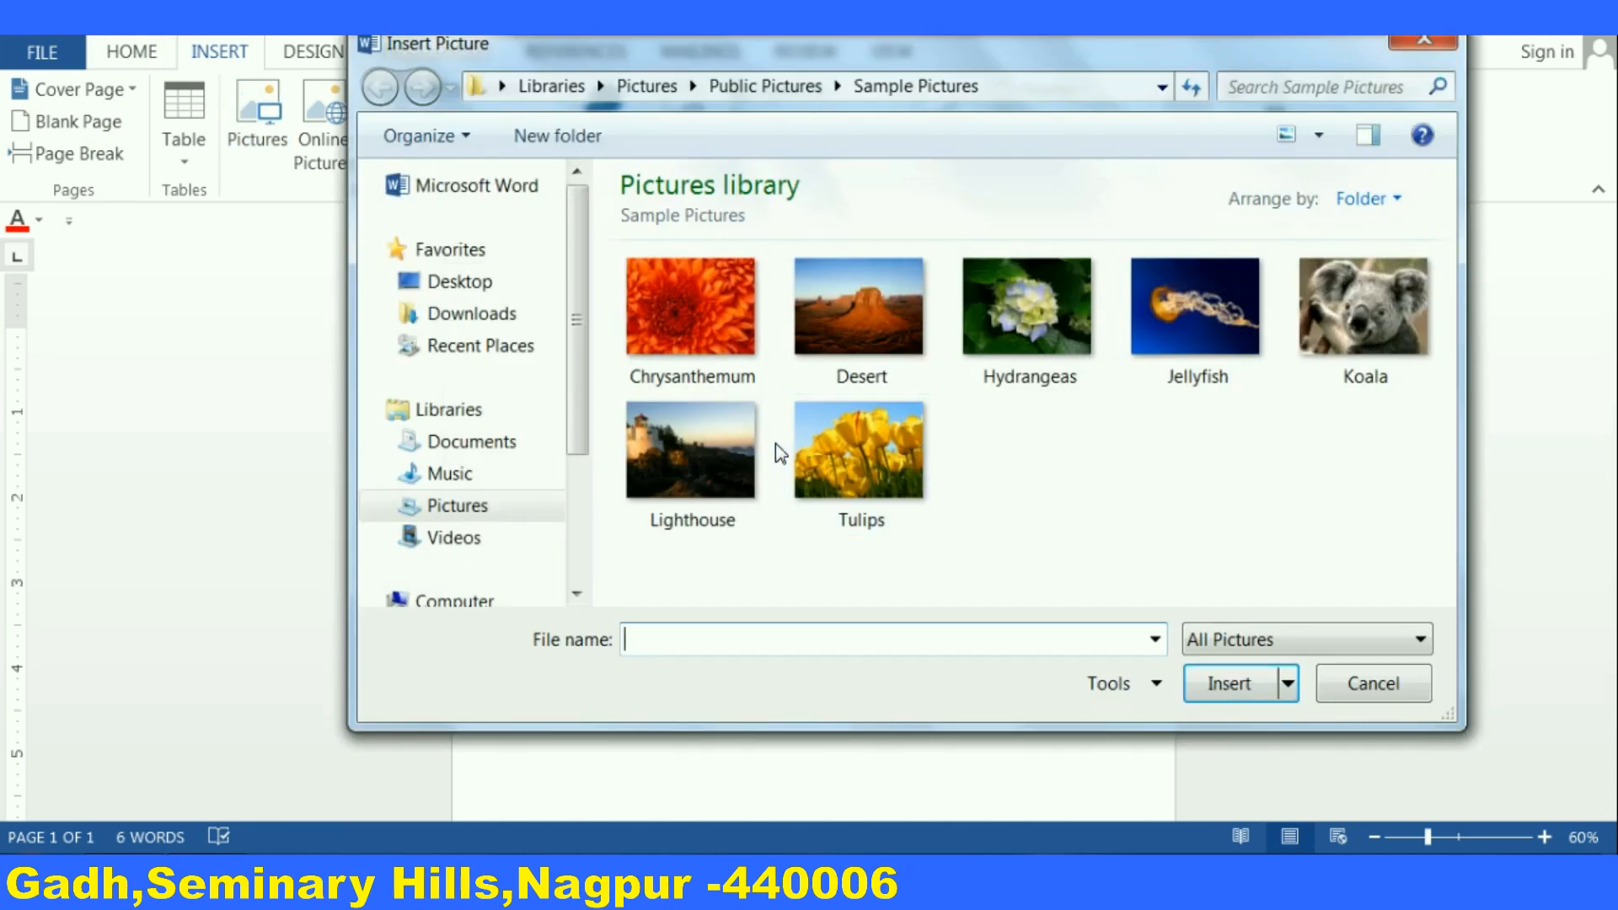
left_click(846, 467)
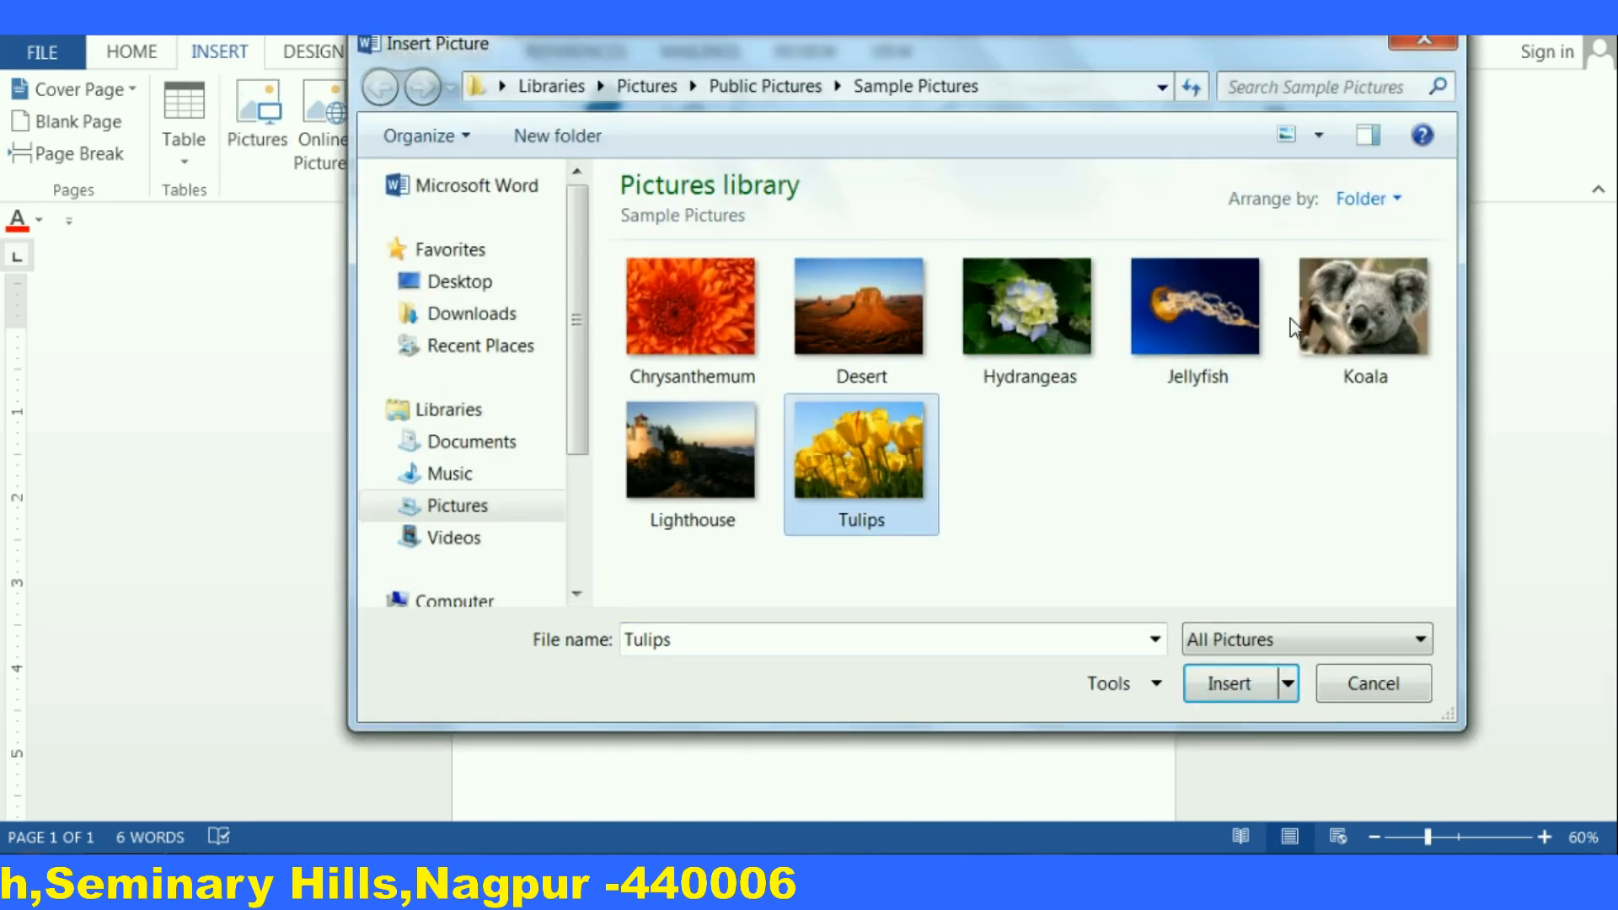
left_click(1362, 290)
left_click(1231, 675)
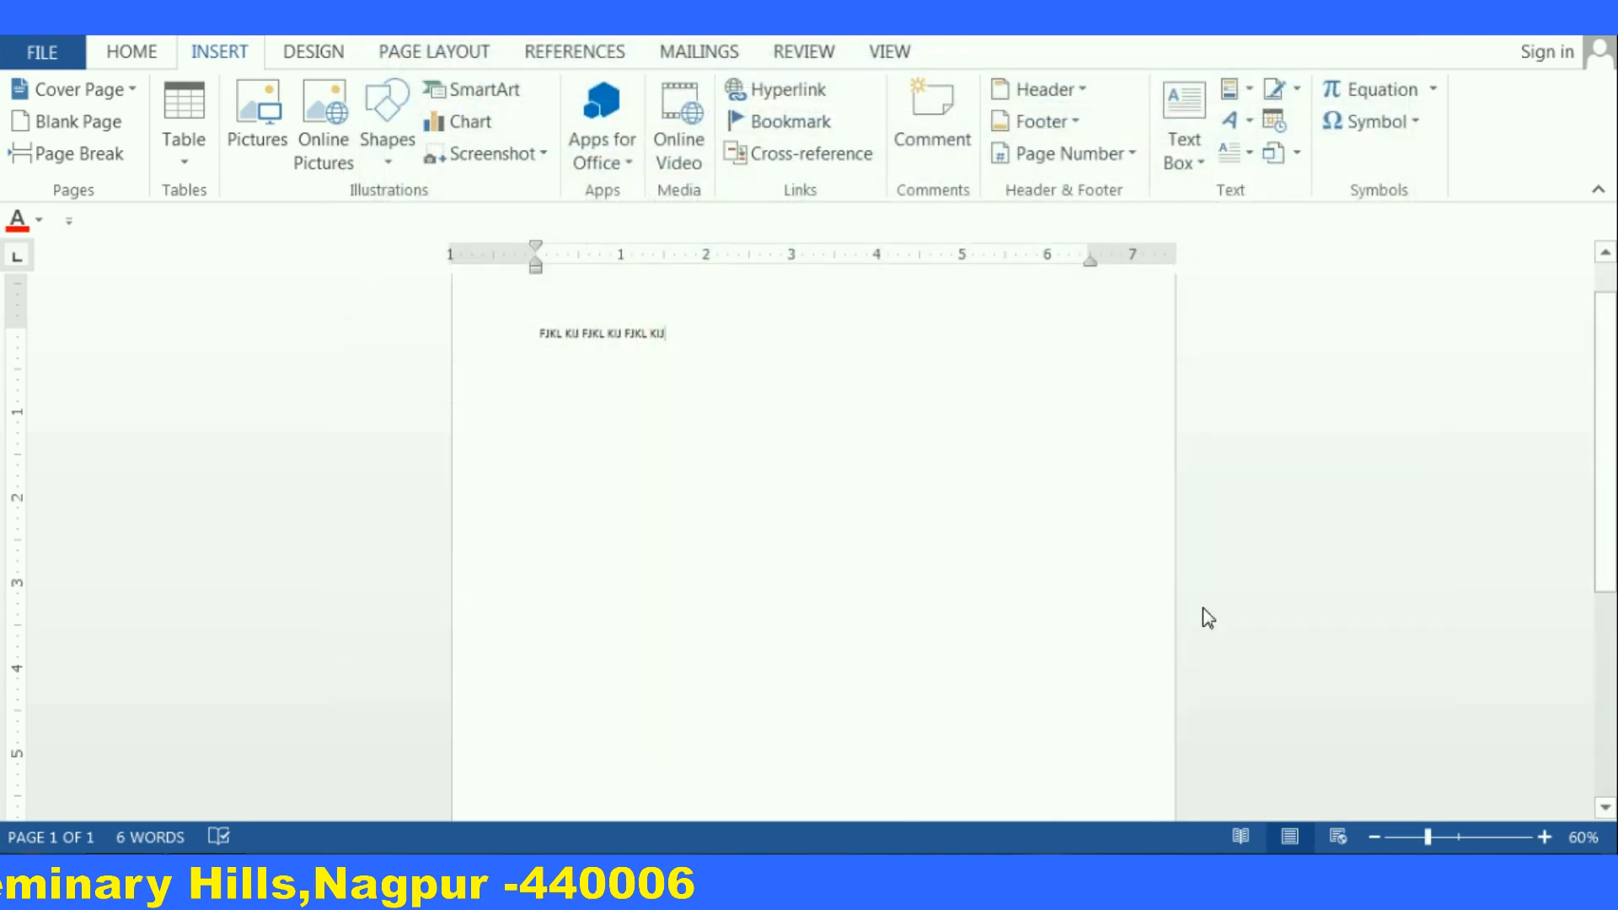
Select and delete the stray line of text above the picture
left_click(666, 334)
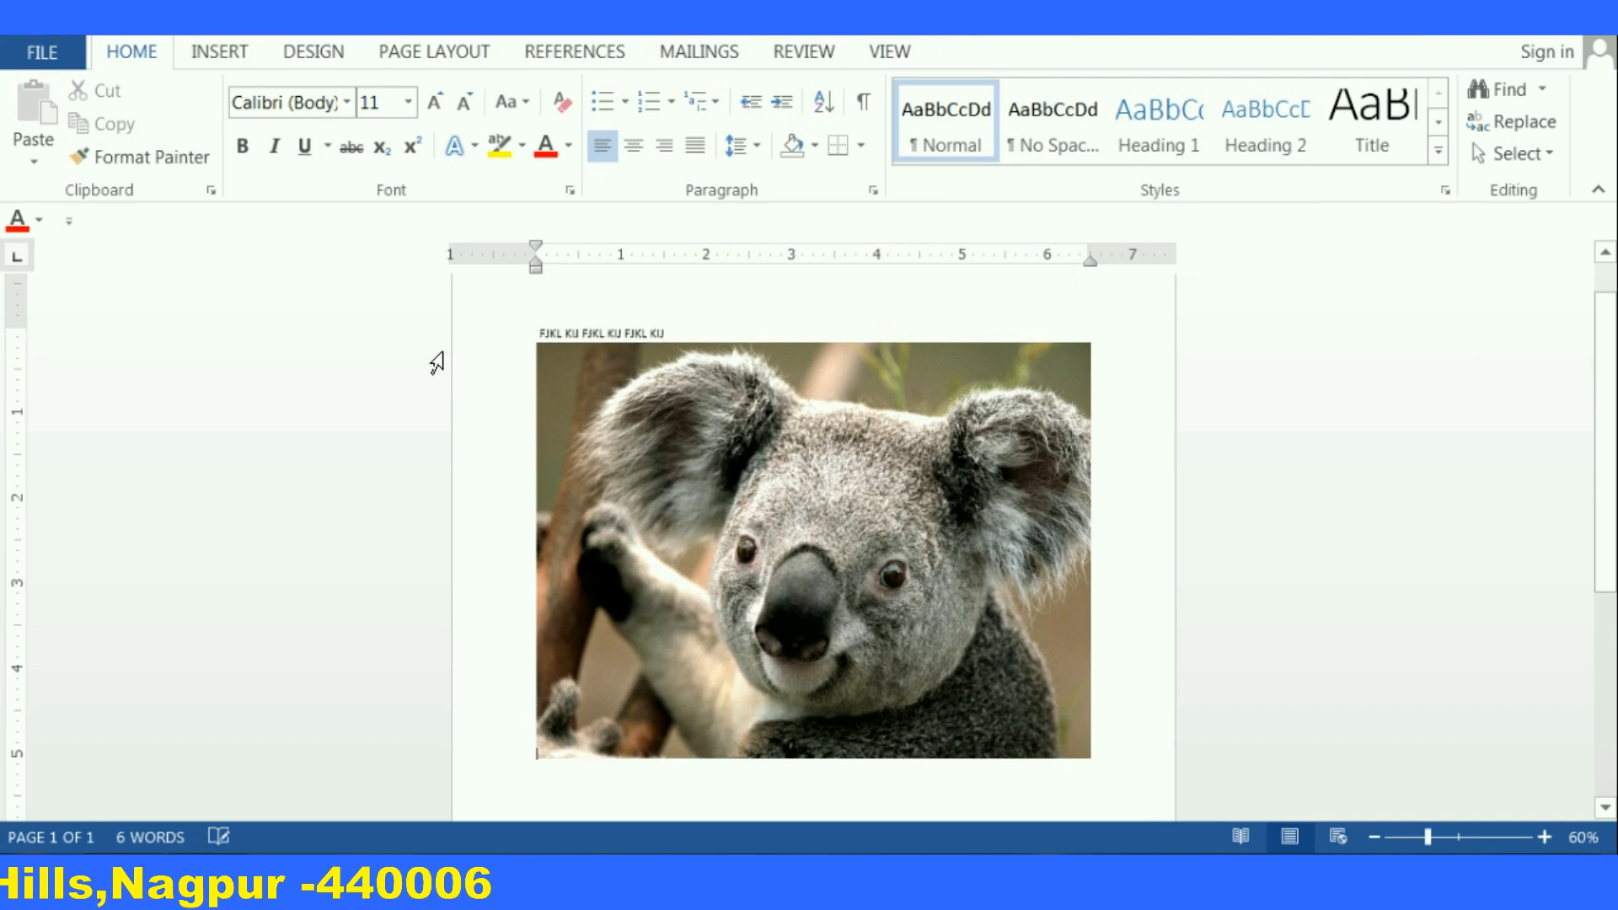
left_click_drag(666, 334, 538, 338)
key("Delete")
Resize the koala picture from its corner down to about 1.24 by 1.65 inches
left_click(883, 558)
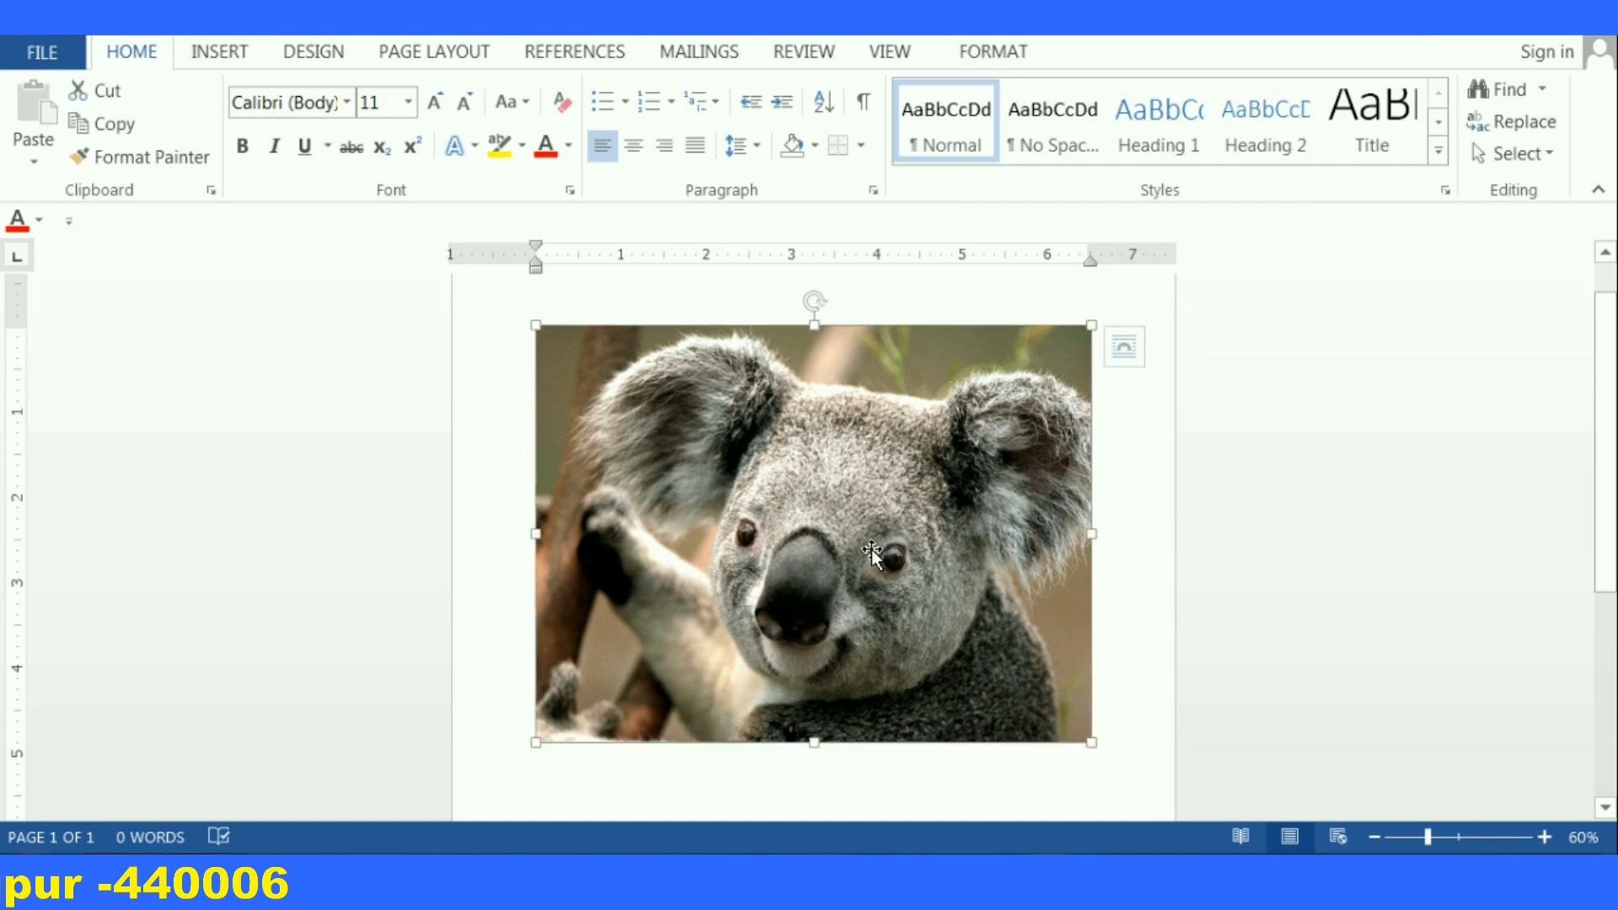
left_click(1015, 57)
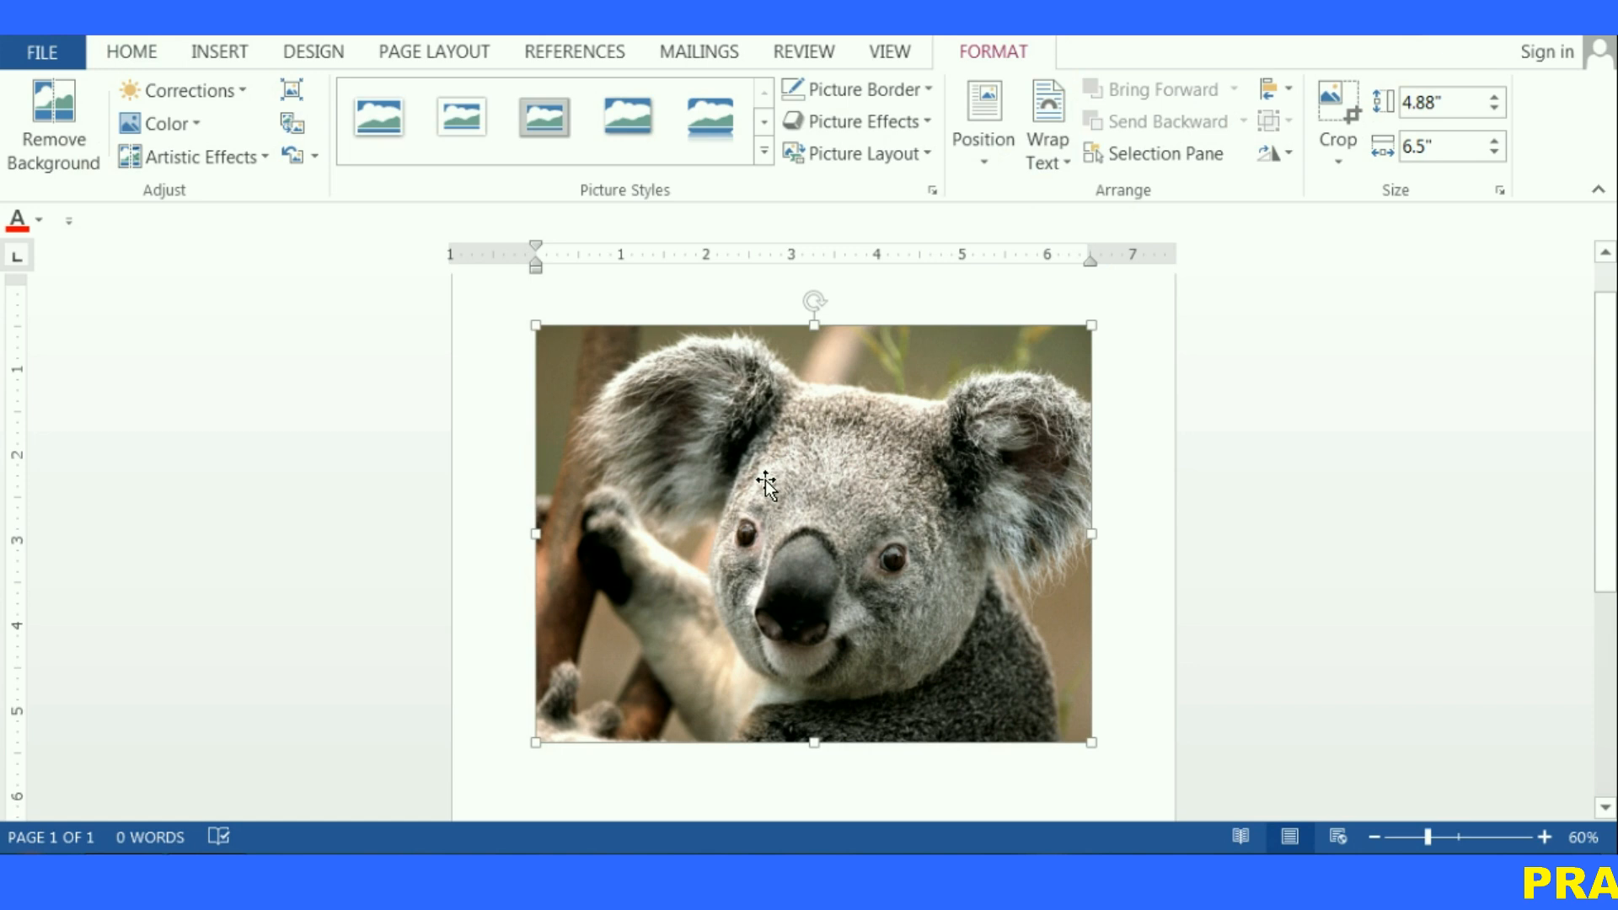
scroll(1192, 649, "down", 2)
left_click_drag(910, 439, 678, 345)
scroll(652, 455, "up", 1)
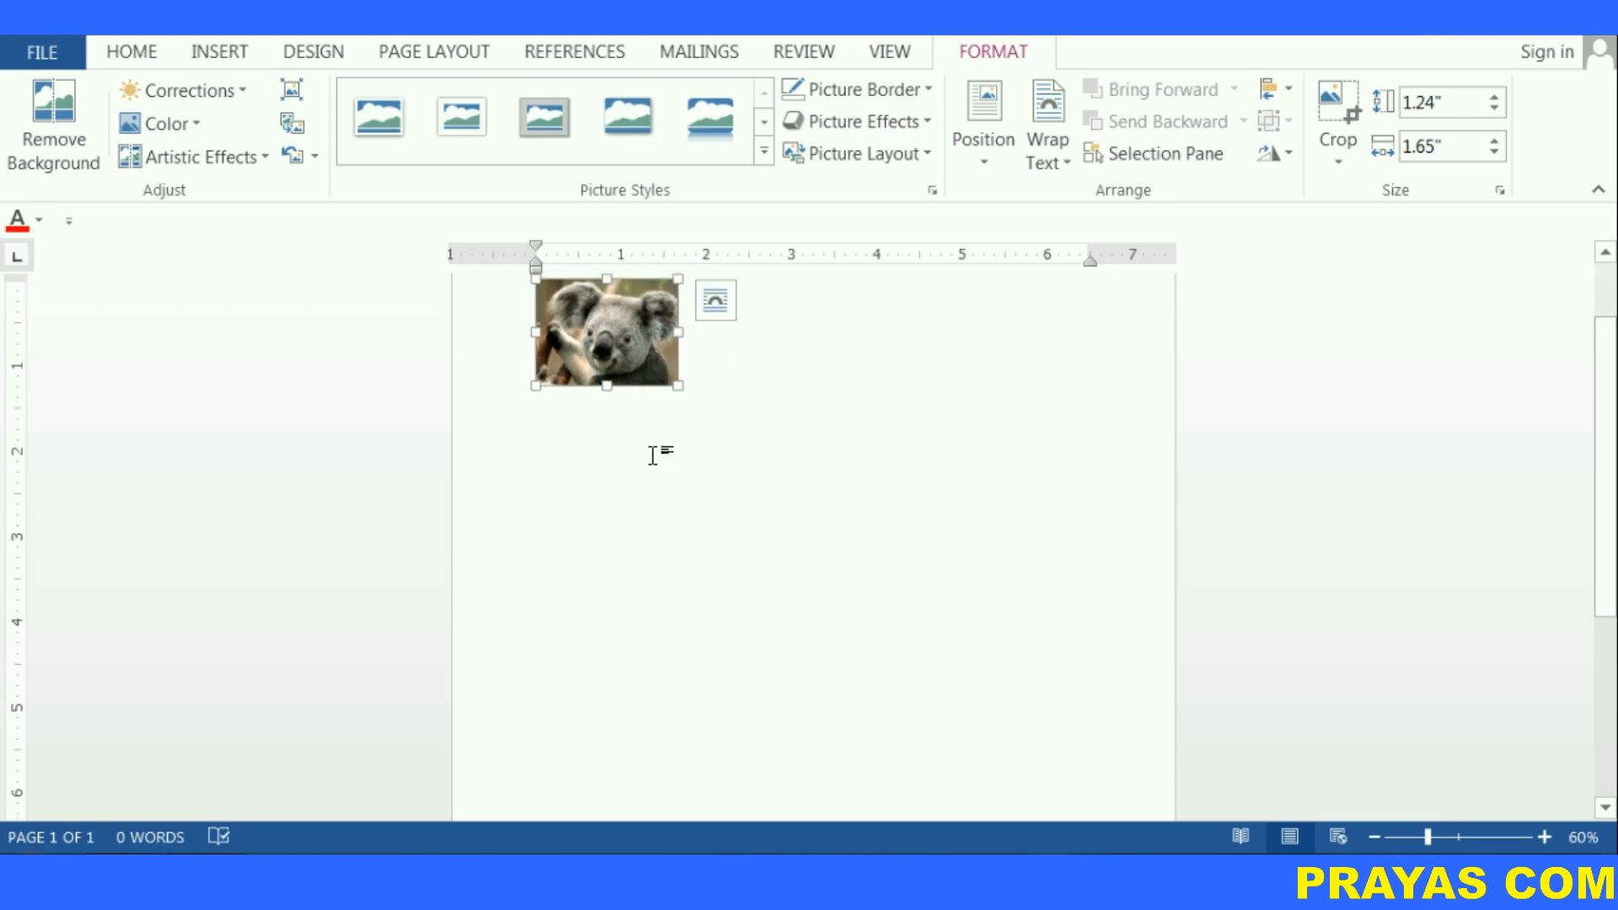
Insert two blocks of random sample text below the picture using =rand()
left_click(557, 435)
type("=rand")
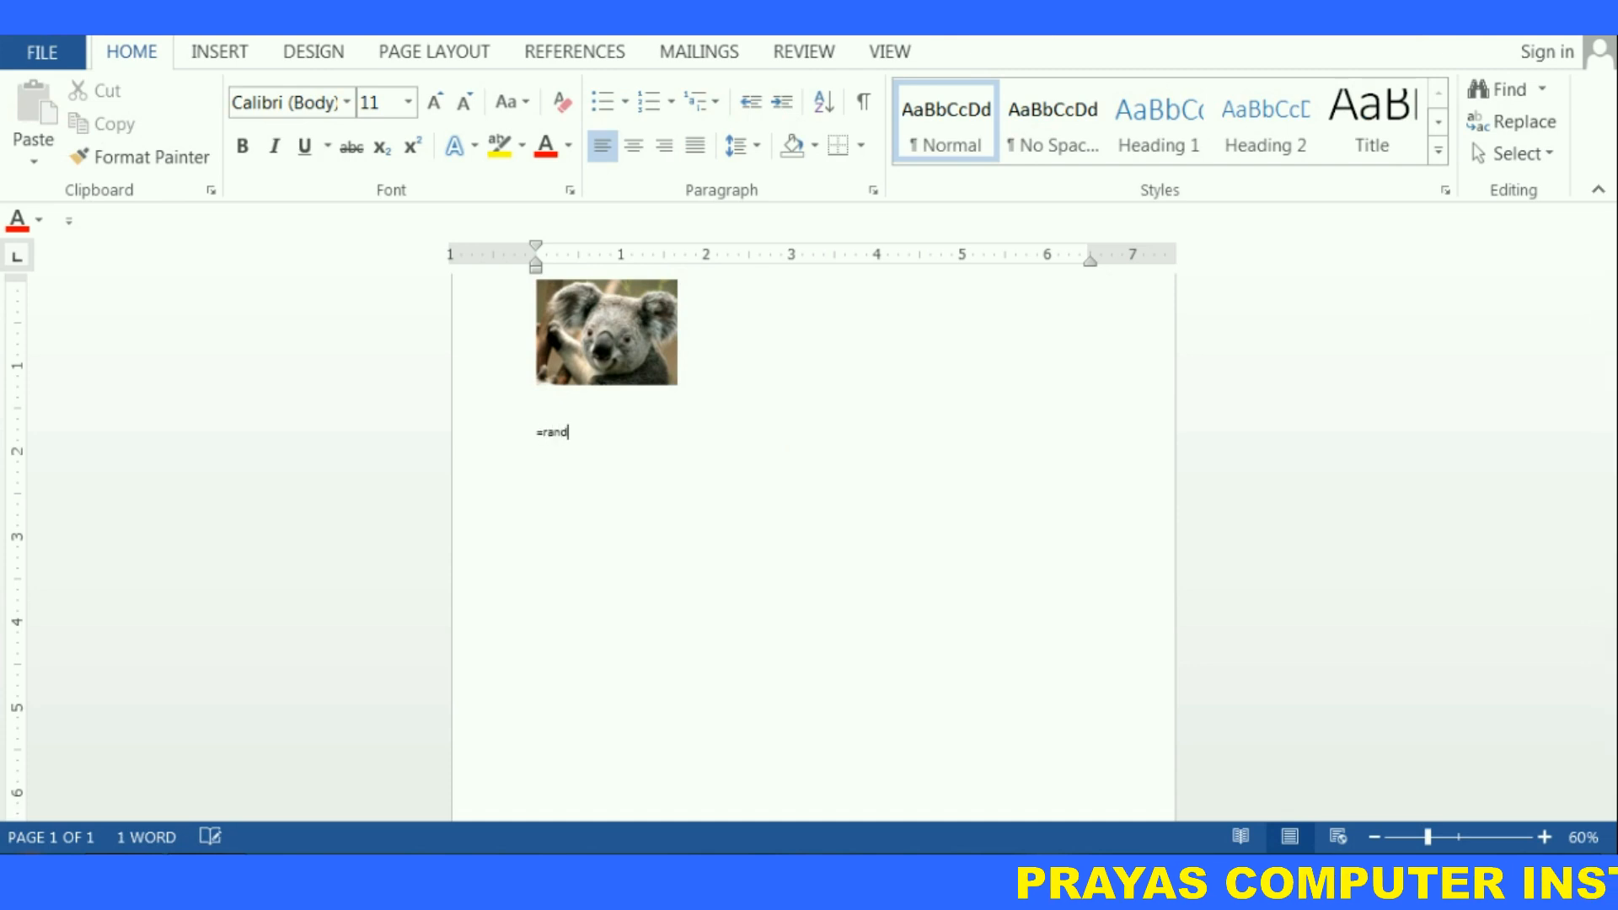
type("()")
key("Return")
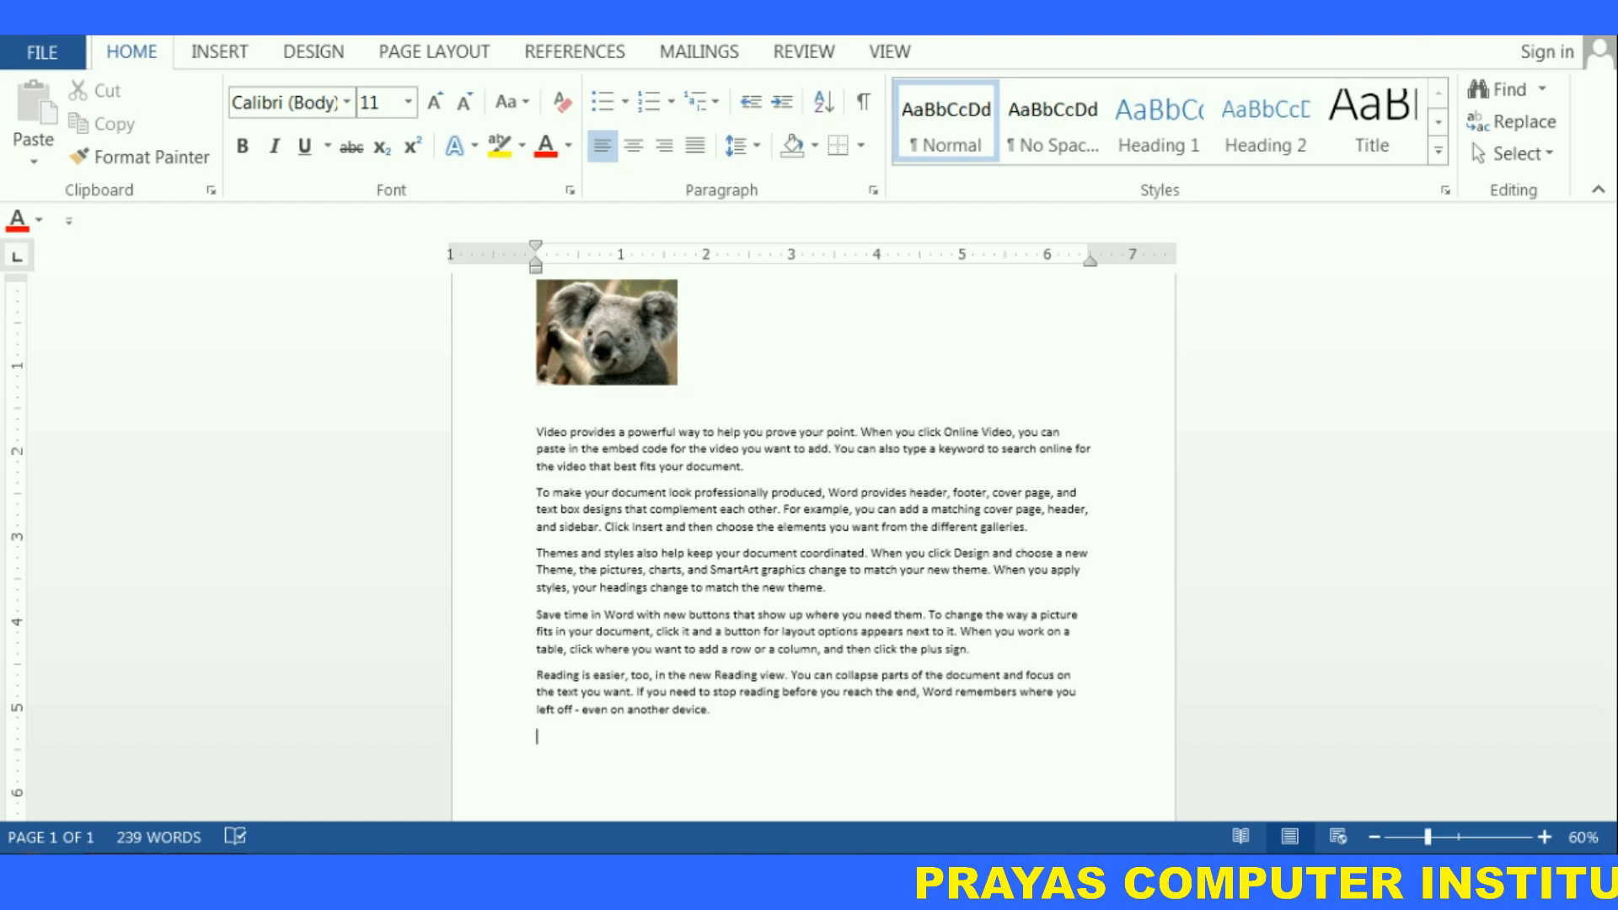
type("=rand()")
key("Return")
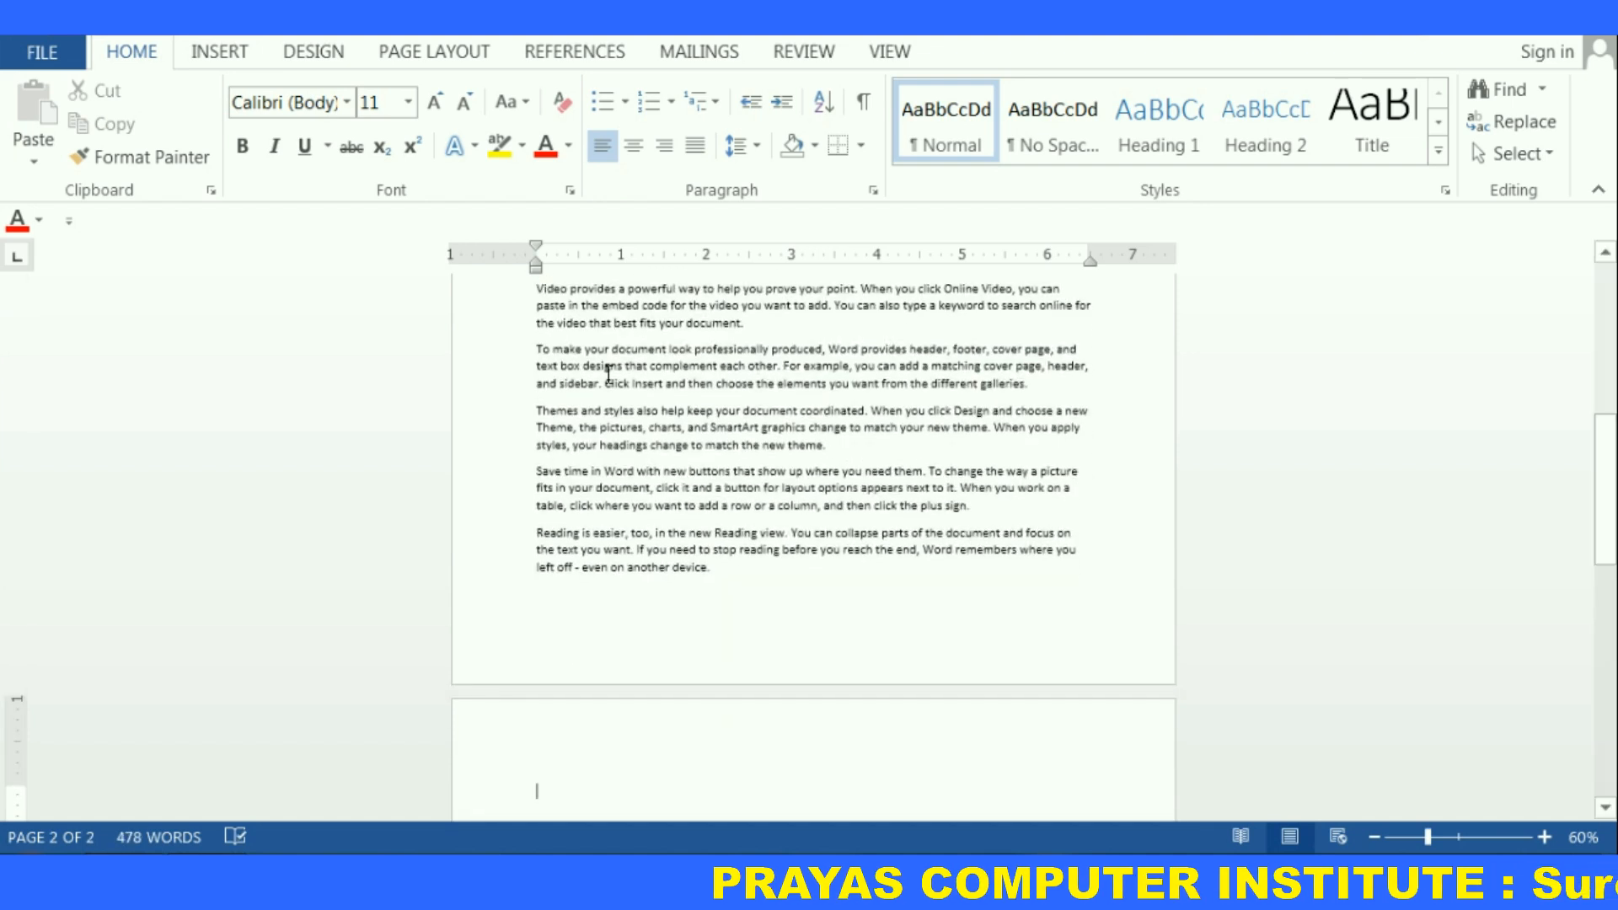
Delete the blank line between the koala picture and the sample text
scroll(598, 341, "up", 8)
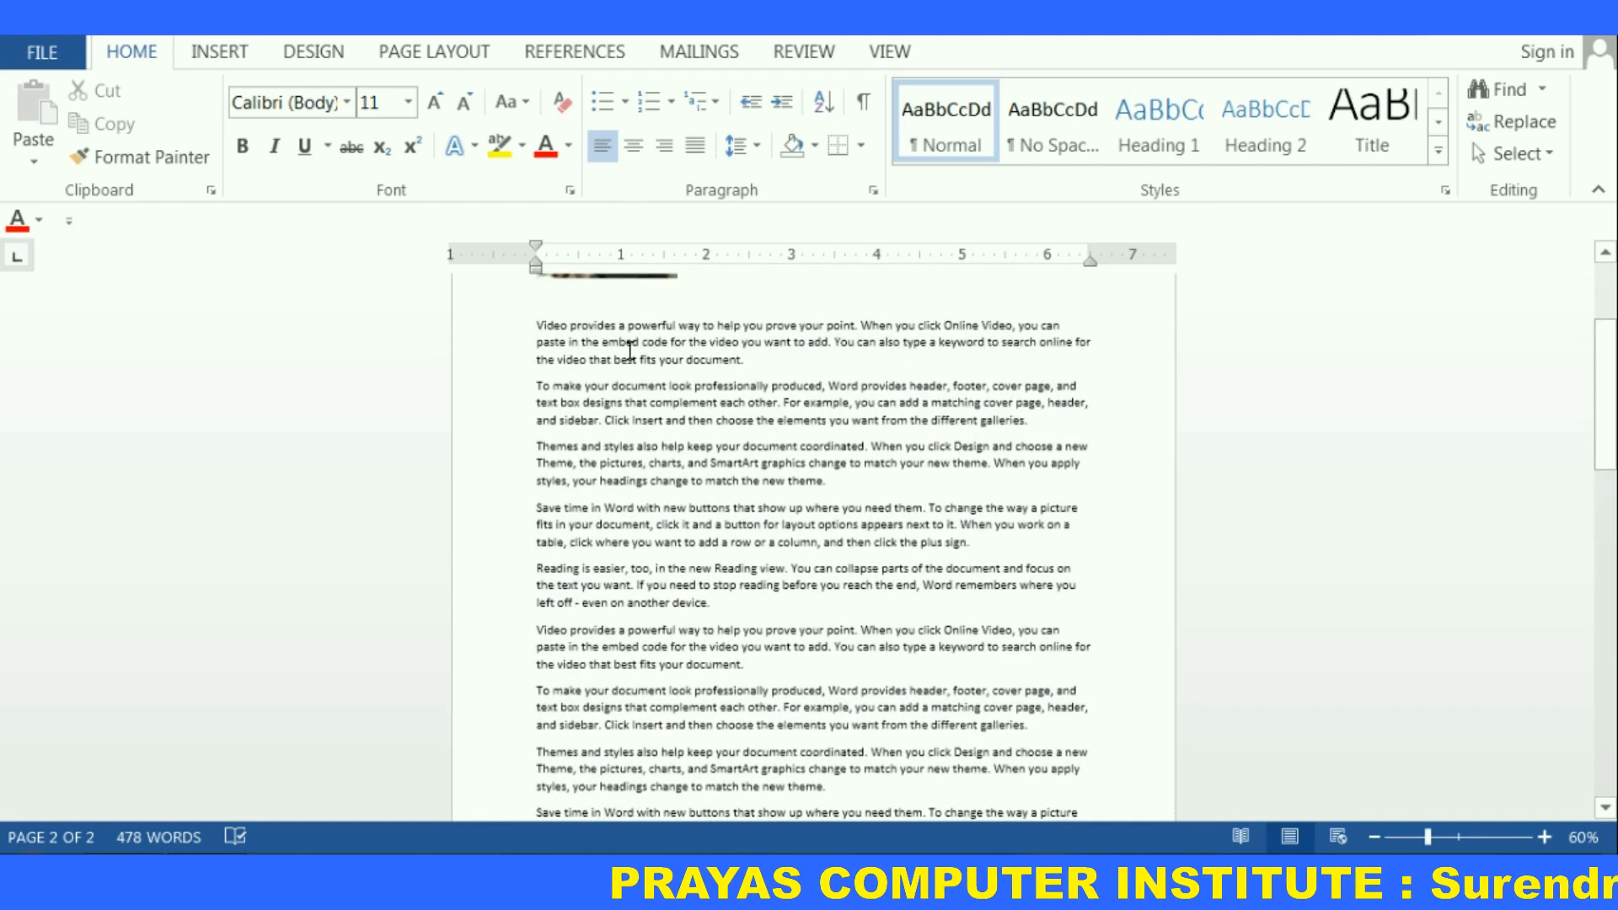
left_click(530, 401)
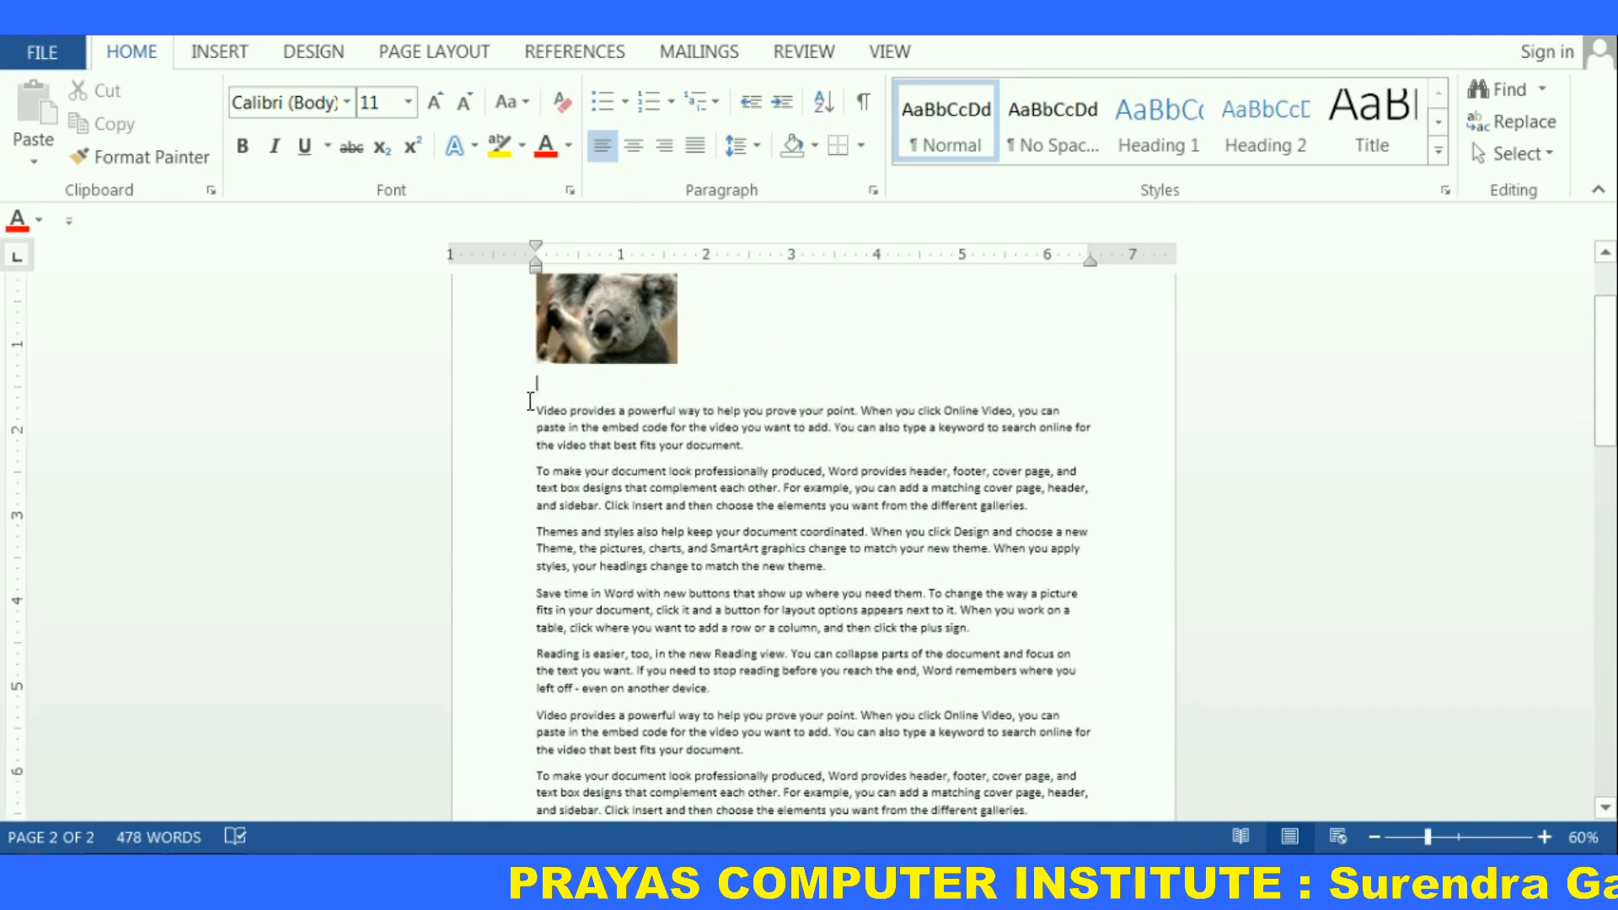
key("BackSpace")
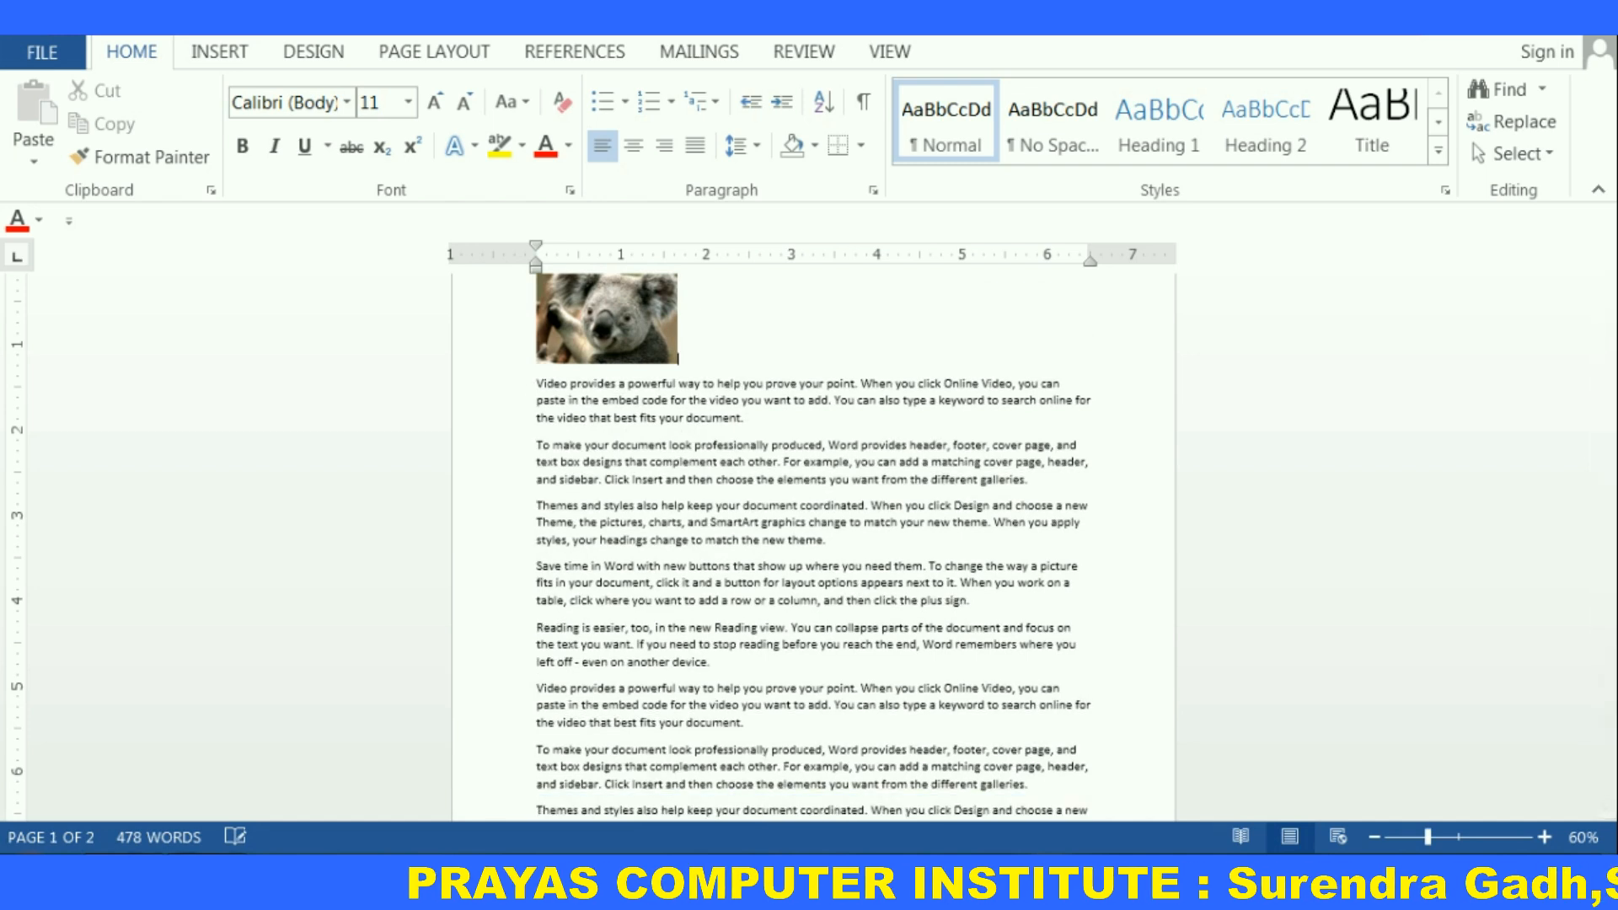
Position the koala picture at the top left with text wrapping and remove the empty line above the text
key("shift+Left")
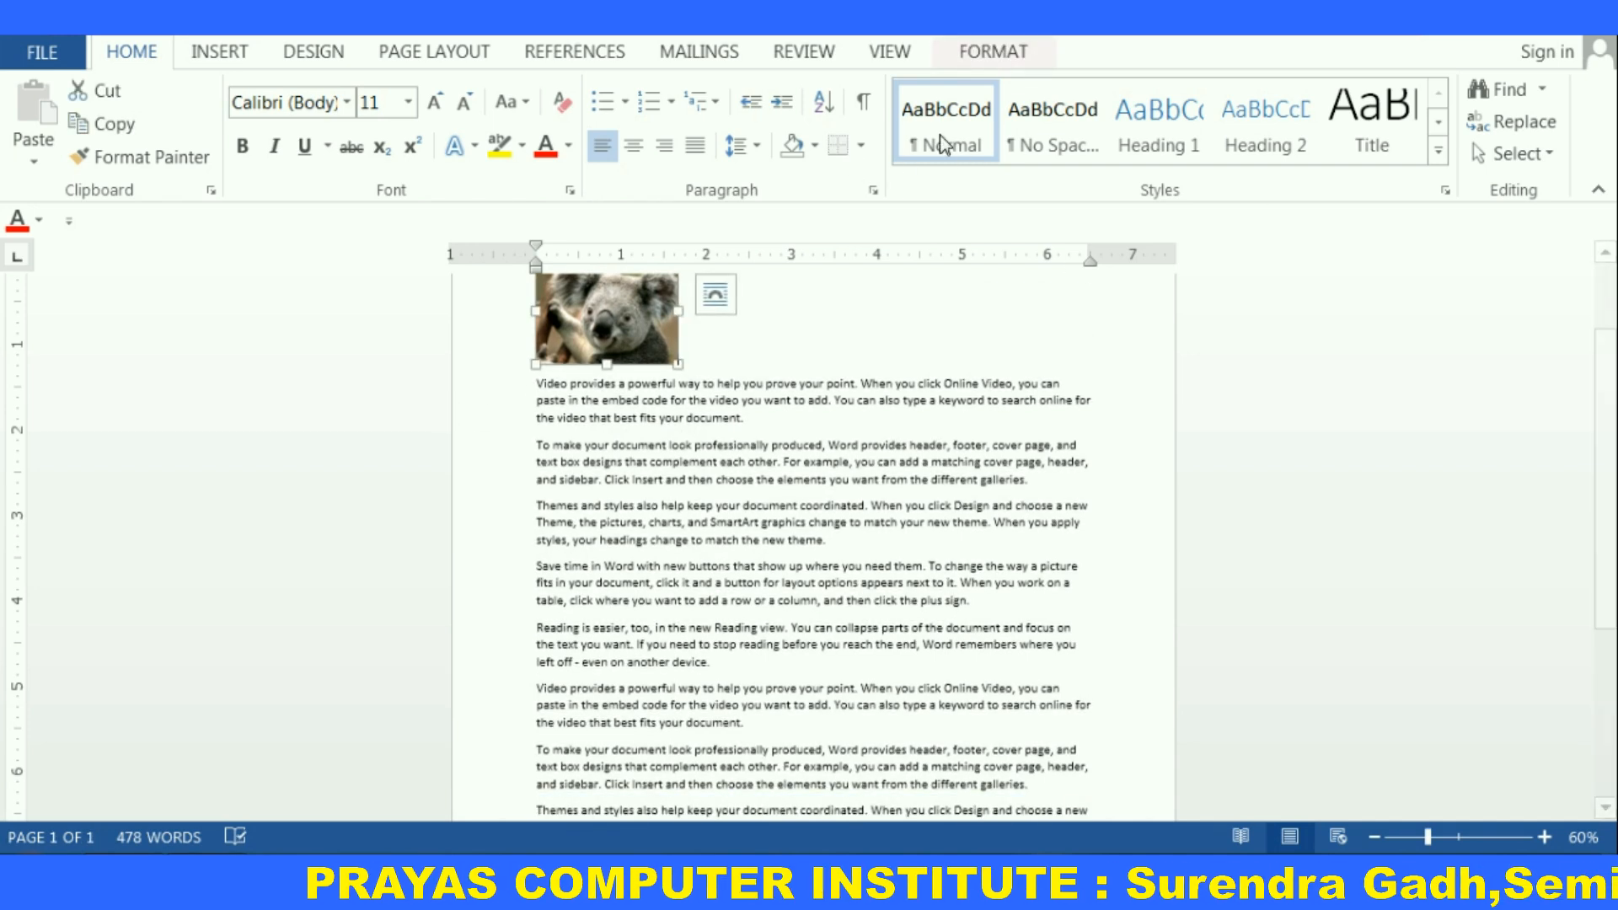
scroll(1003, 407, "up", 1)
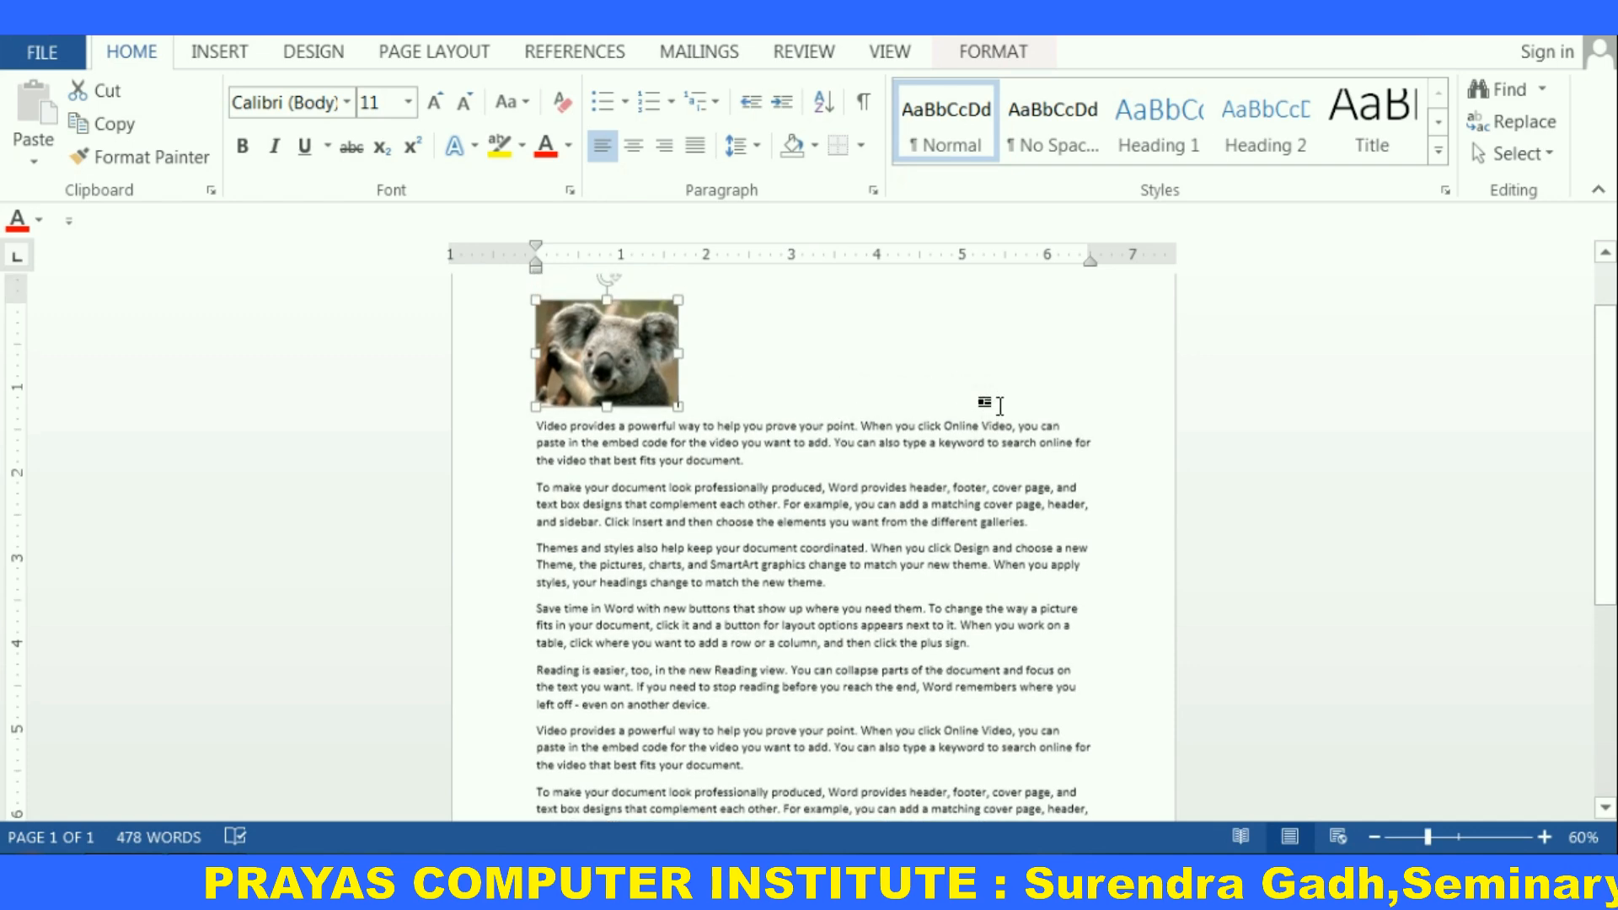
left_click(995, 54)
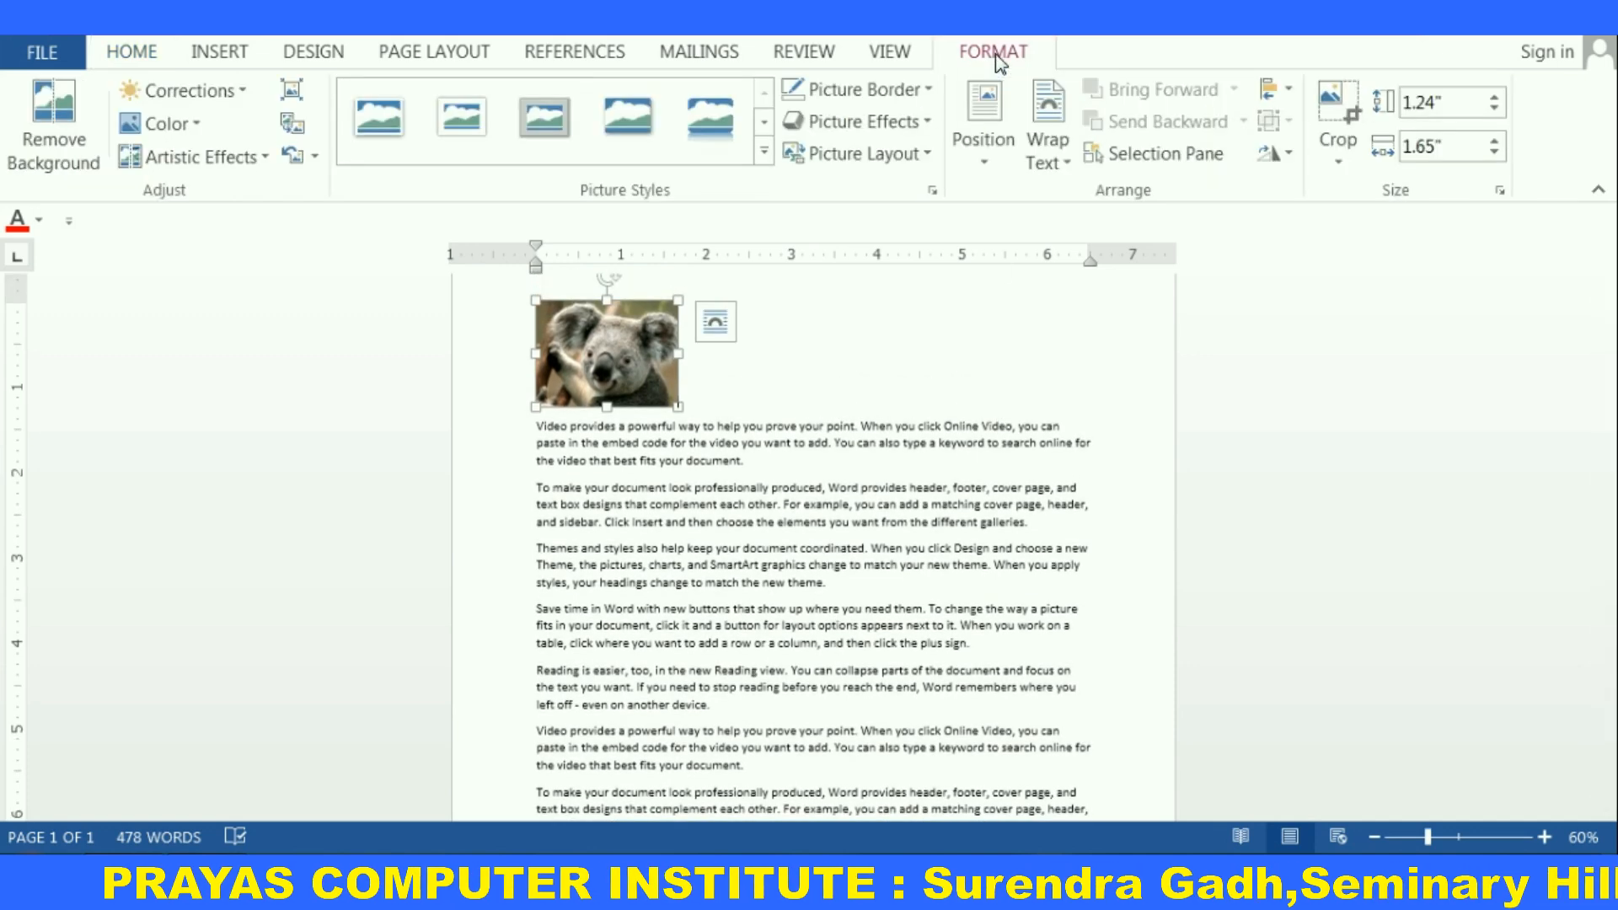
left_click(979, 165)
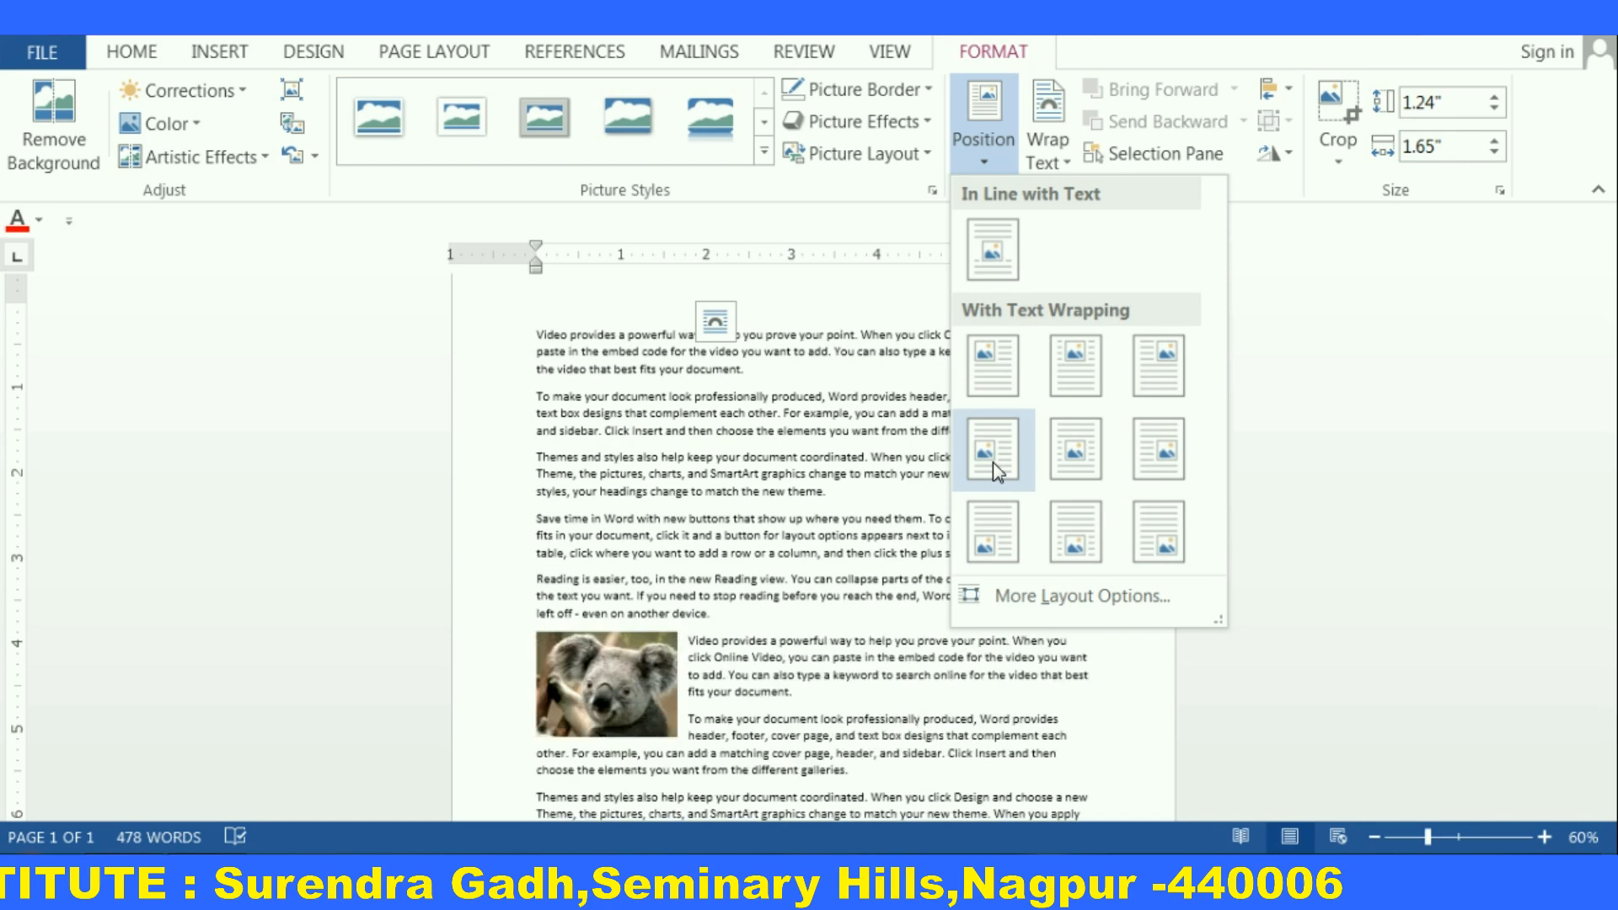
left_click(972, 379)
left_click(872, 472)
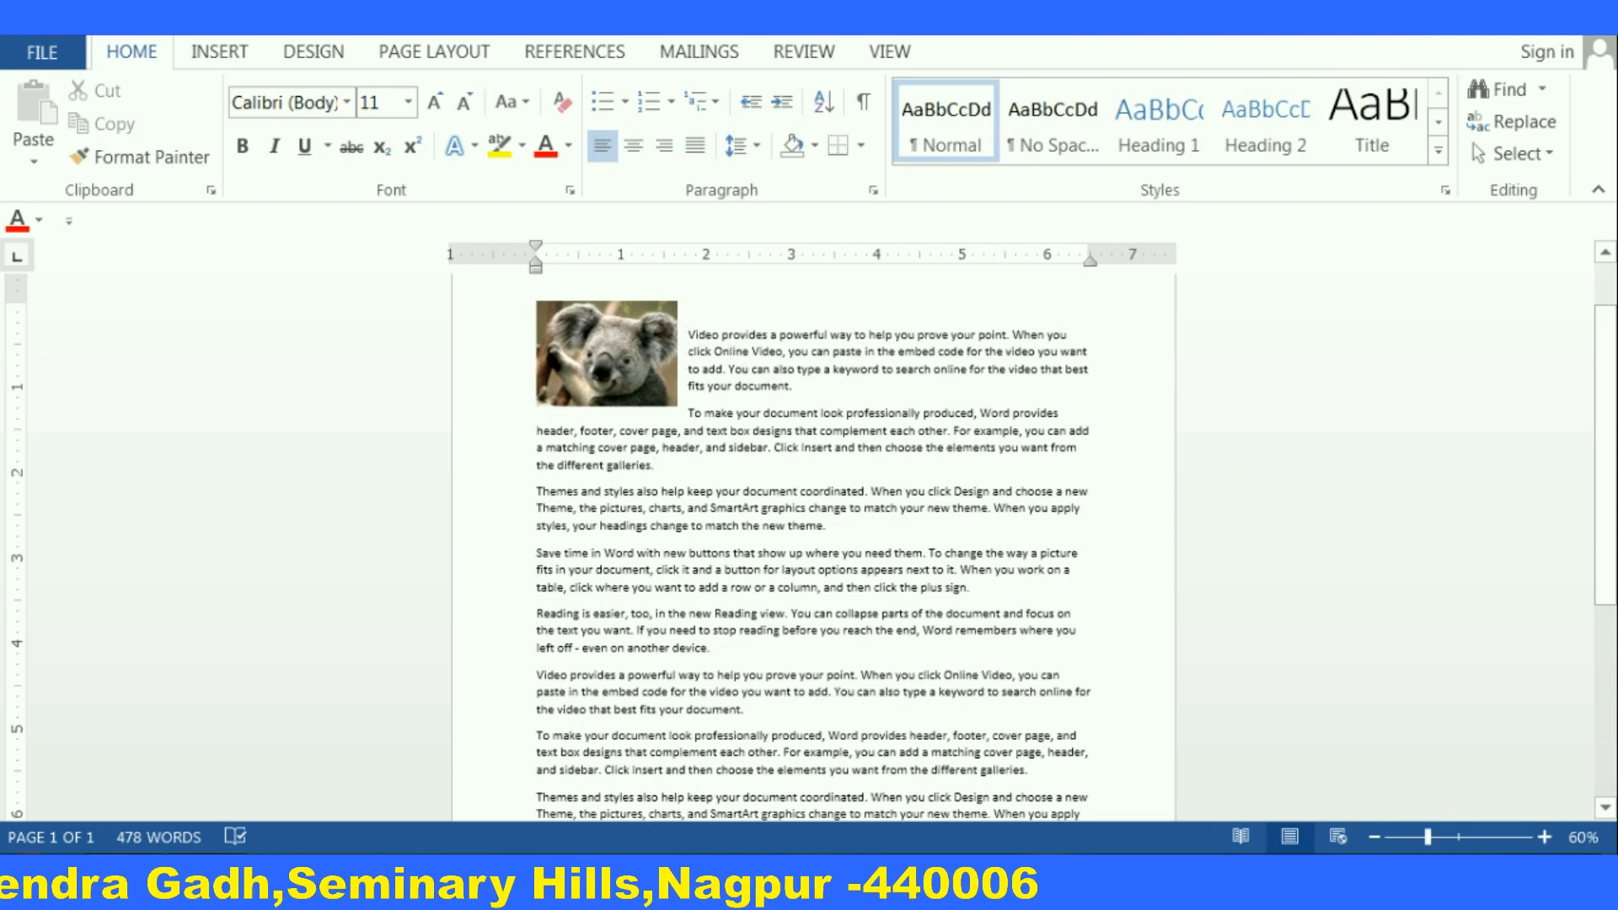
key("BackSpace")
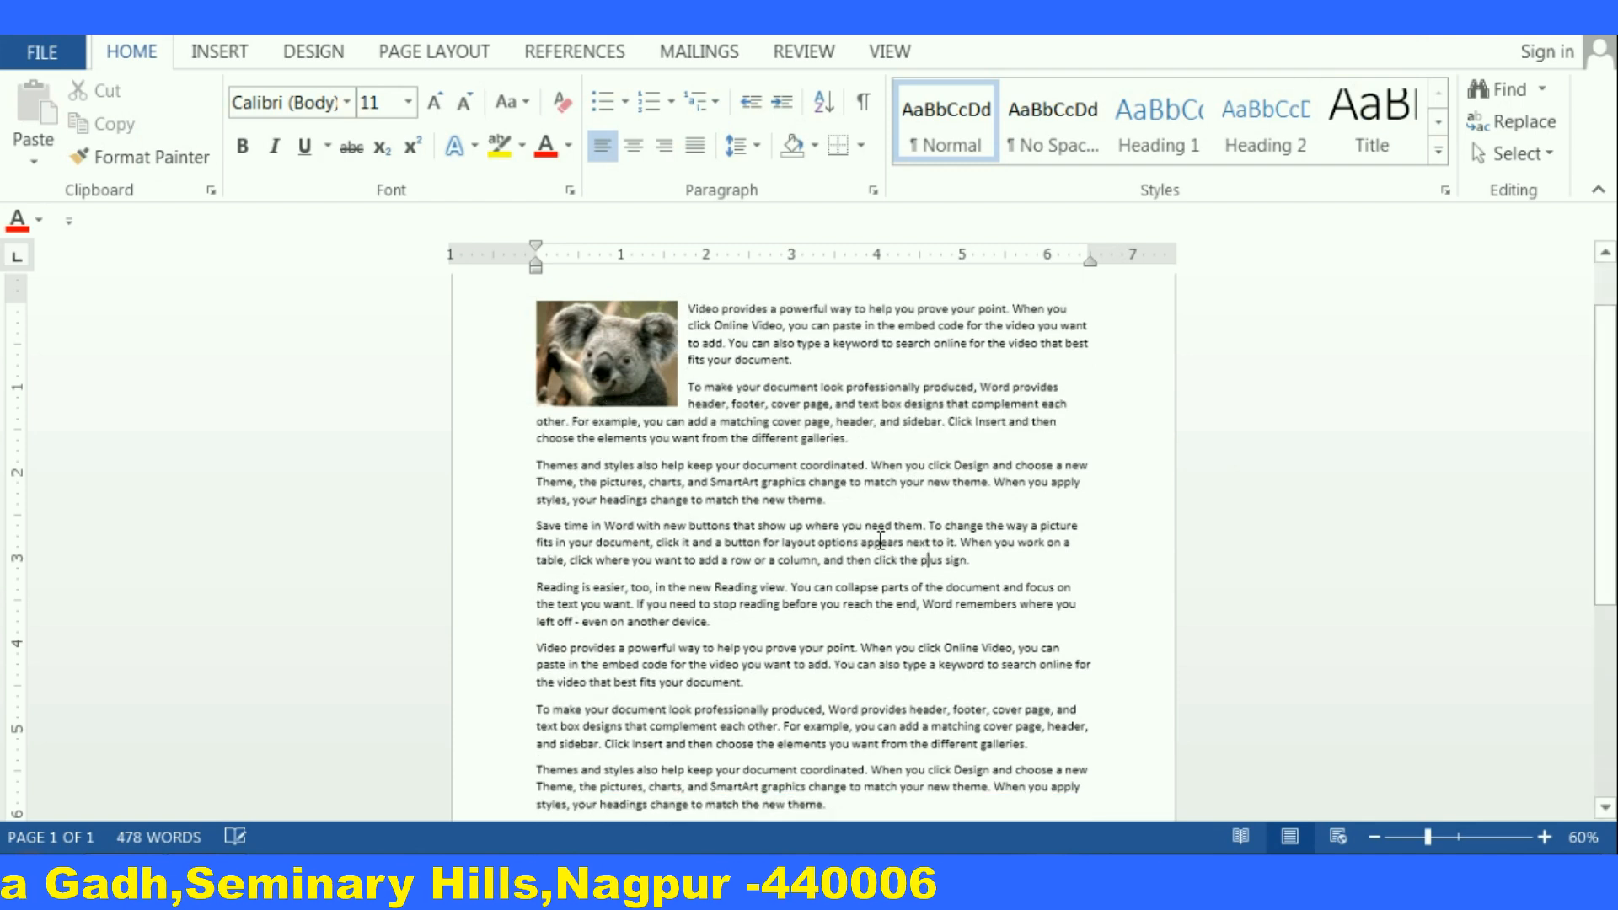
Reapply the top-left position to the koala picture, then drag it across the text and back to the top left
scroll(881, 539, "up", 2)
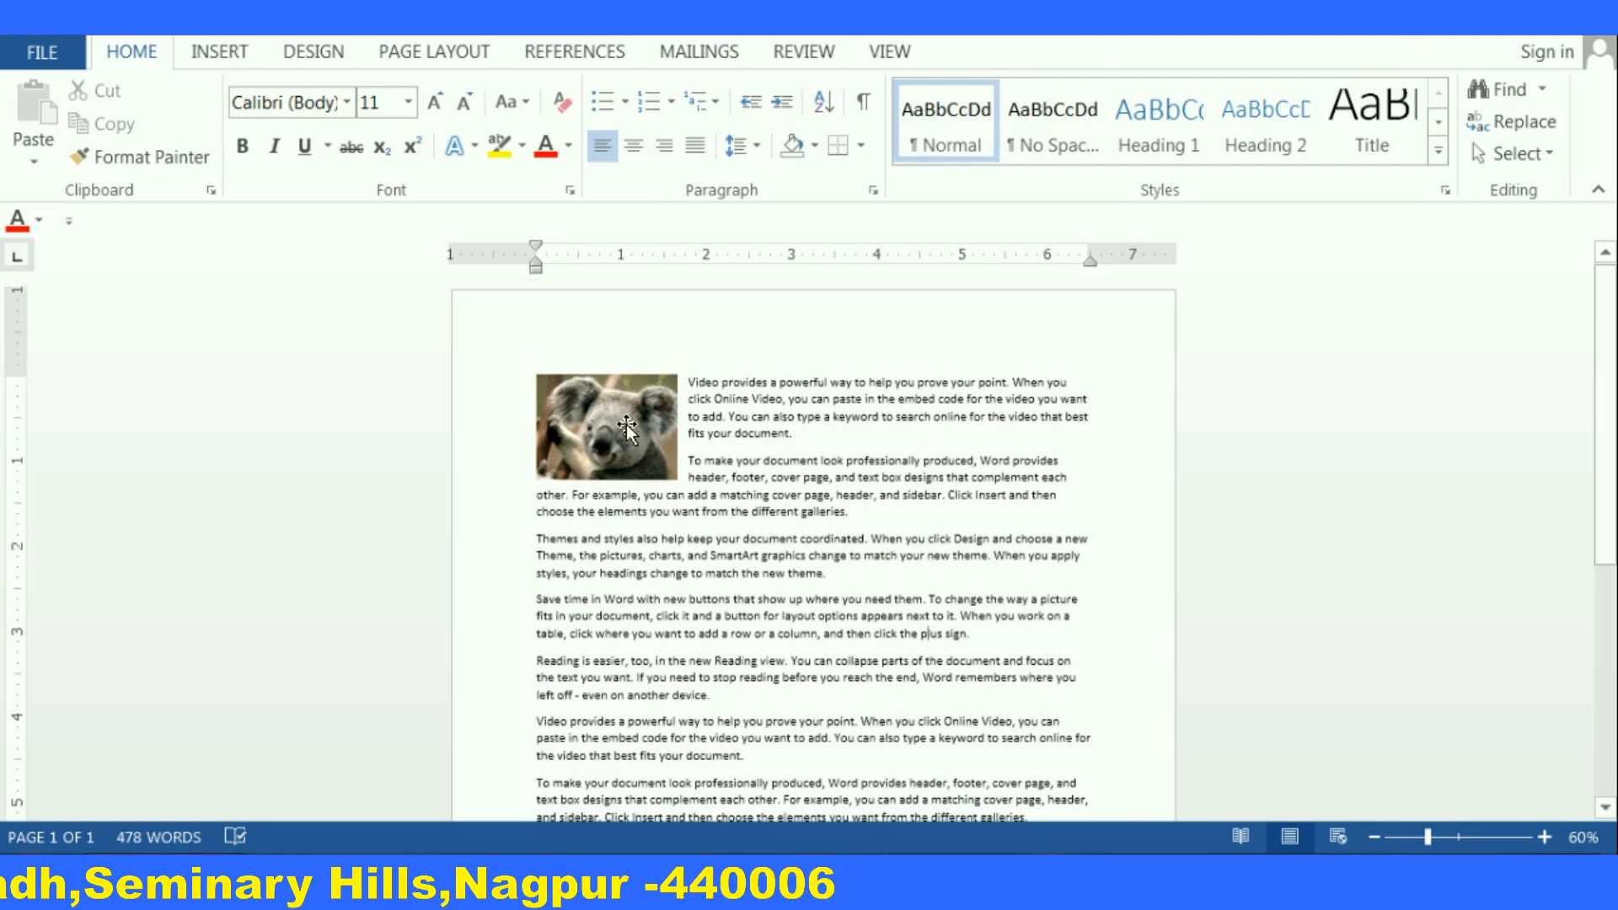
left_click(627, 429)
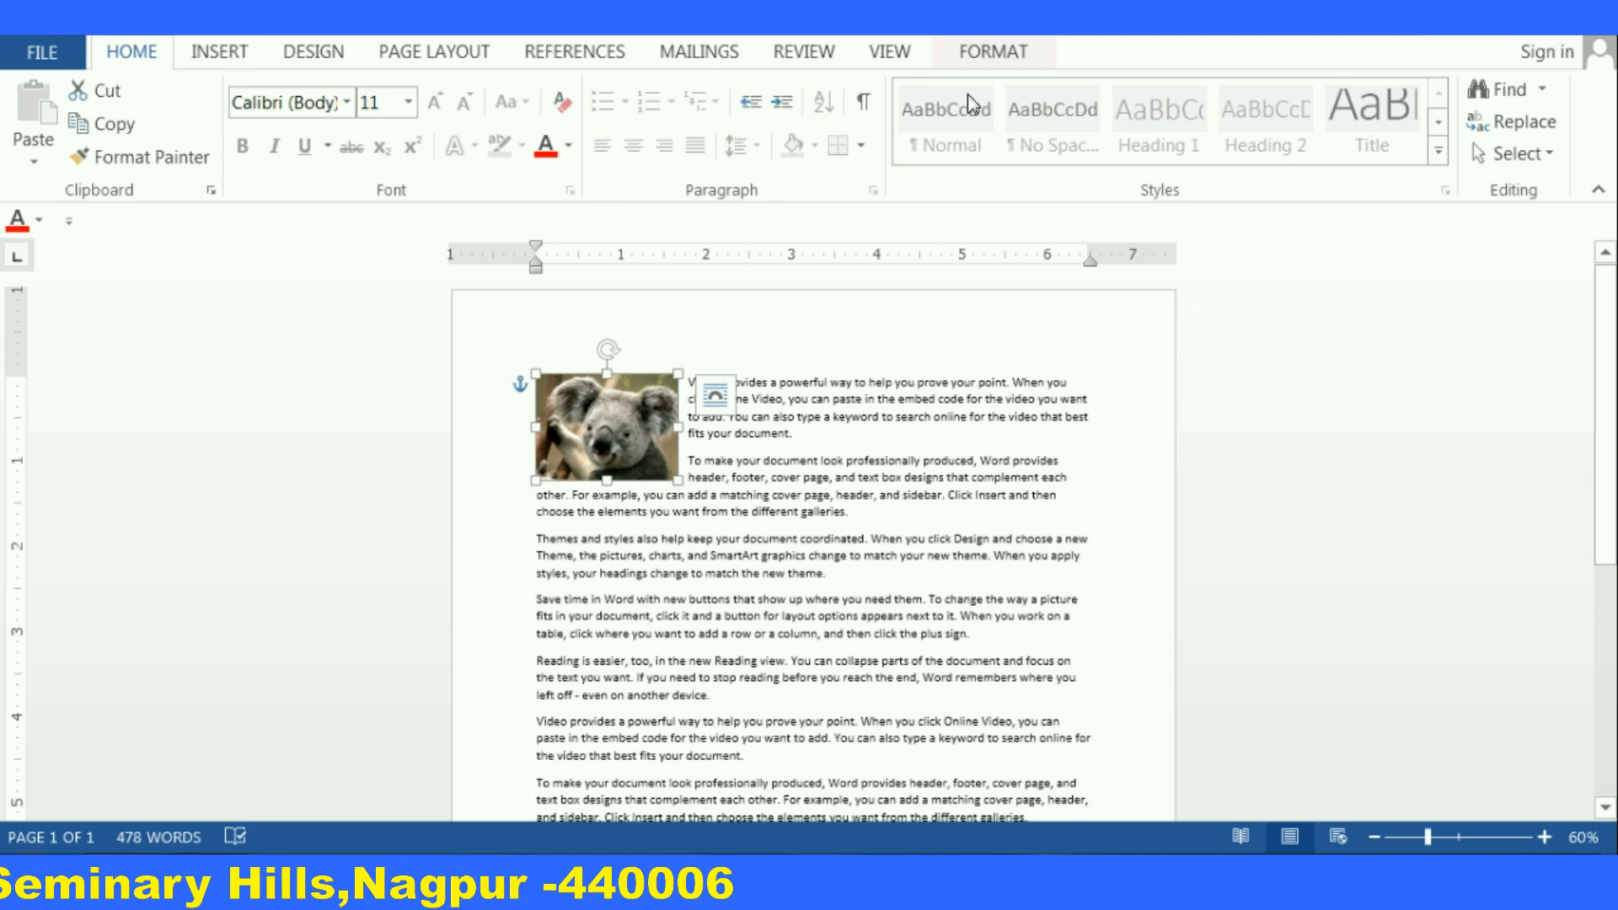
left_click(982, 58)
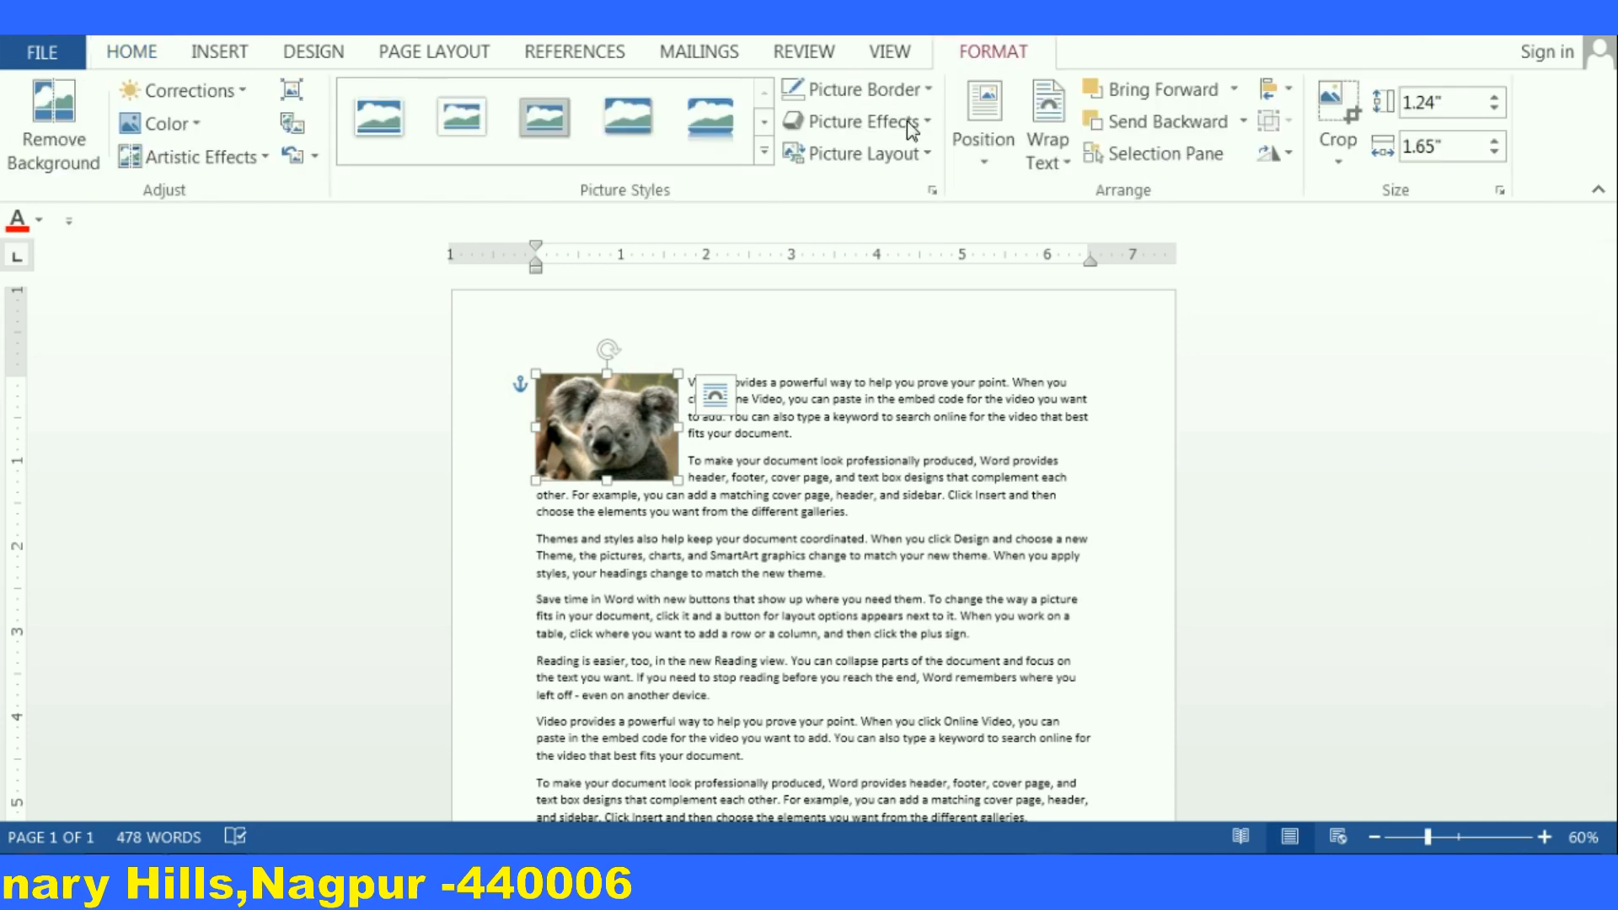
left_click(987, 168)
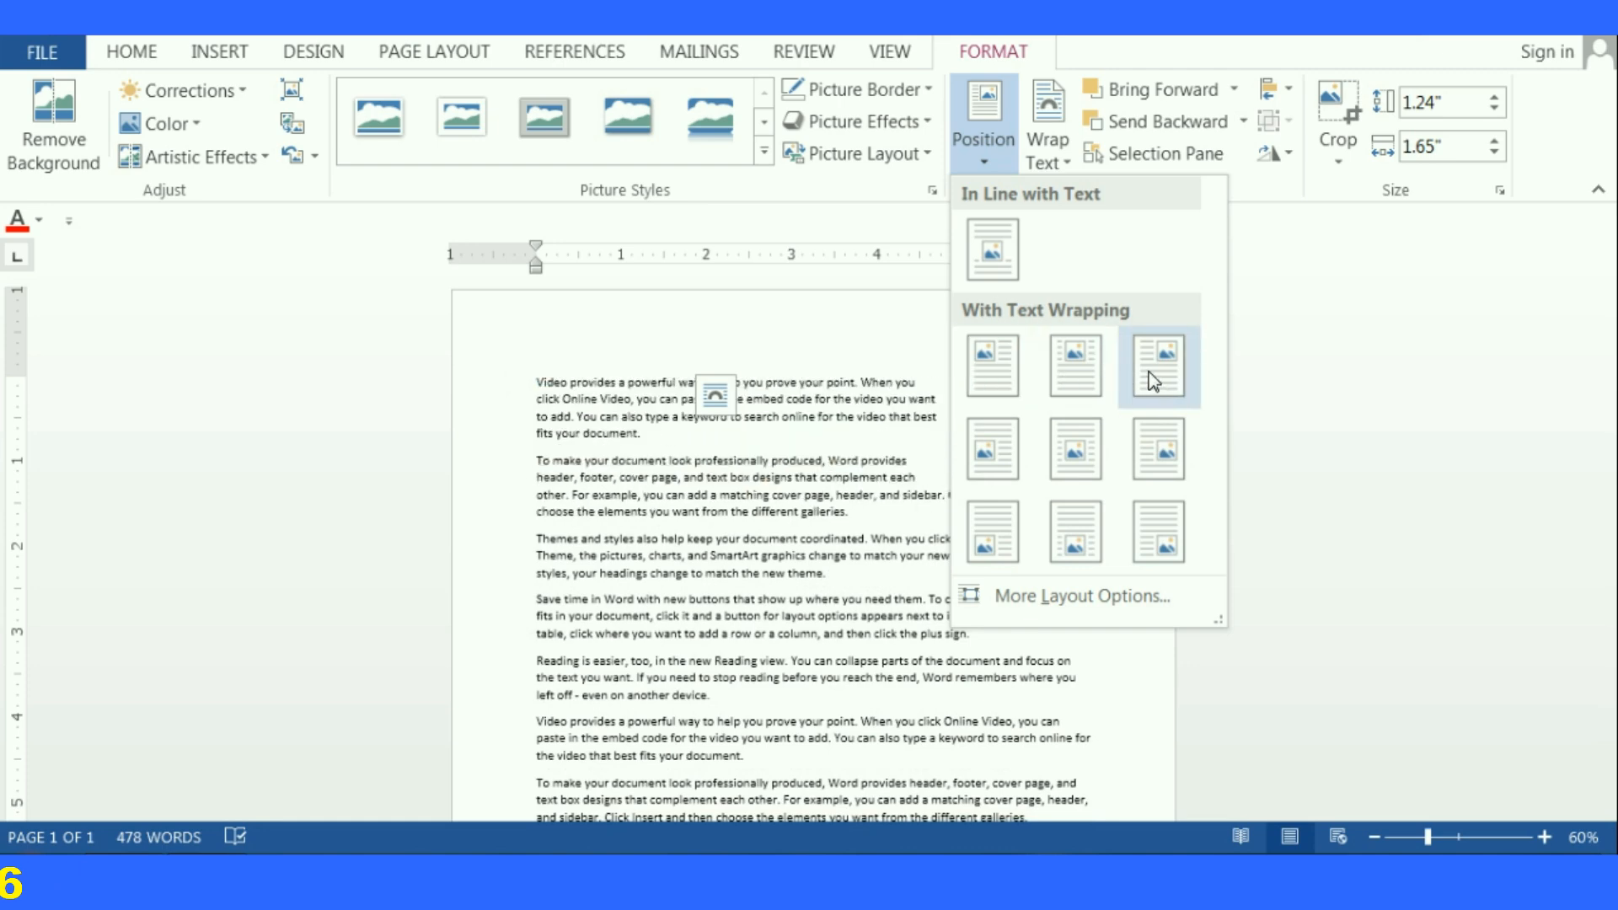
left_click(1007, 366)
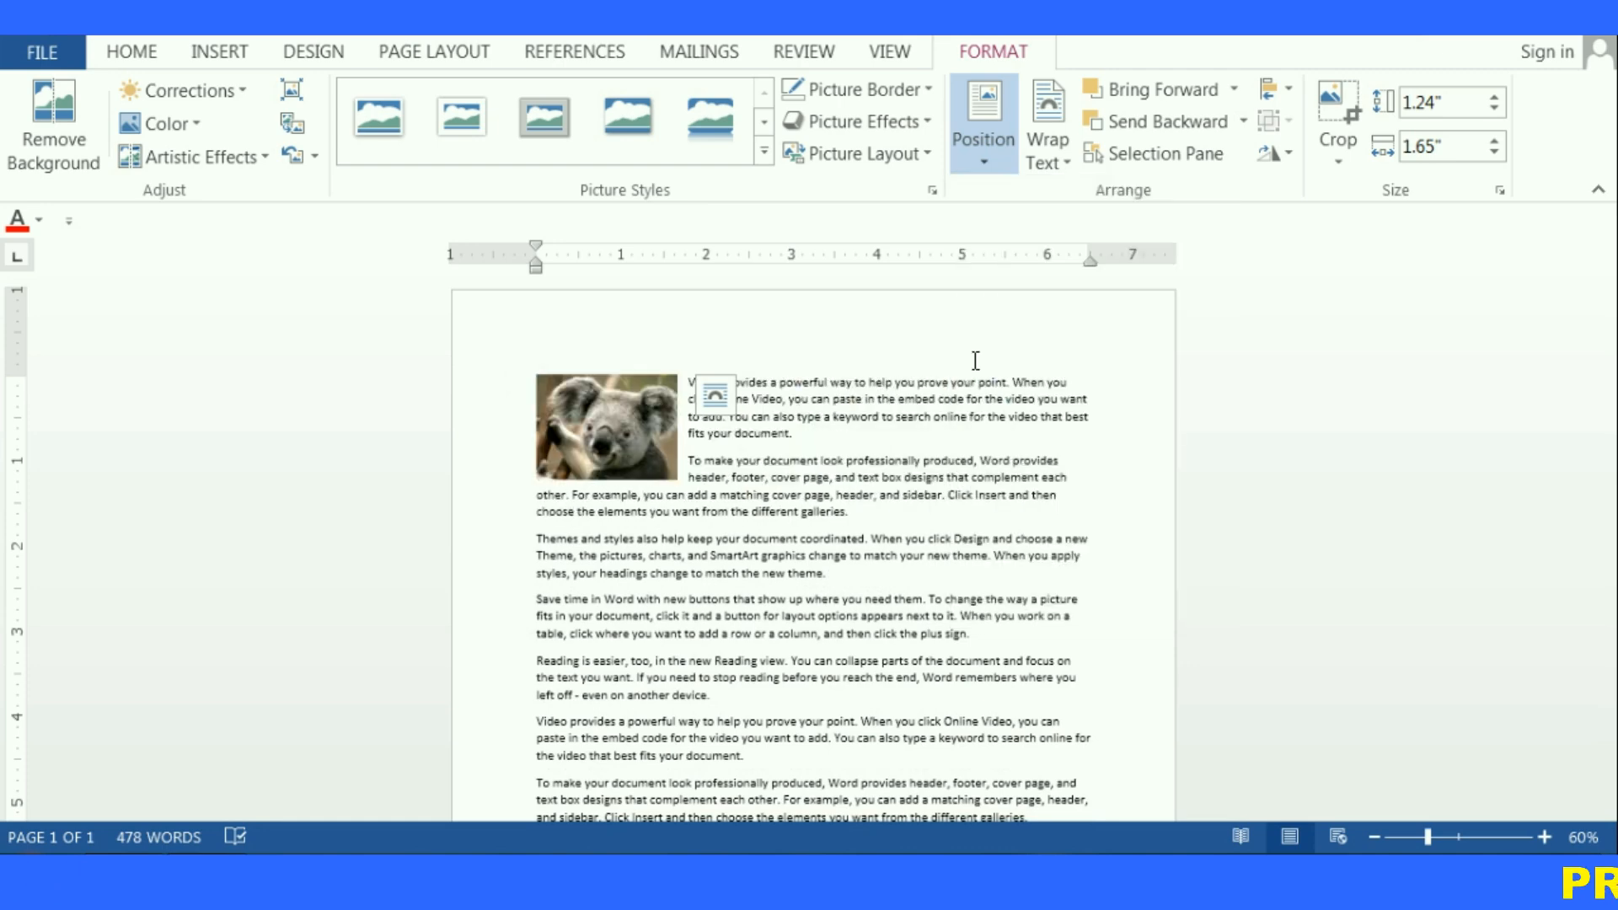
left_click_drag(614, 421, 1067, 440)
left_click_drag(1020, 519, 594, 405)
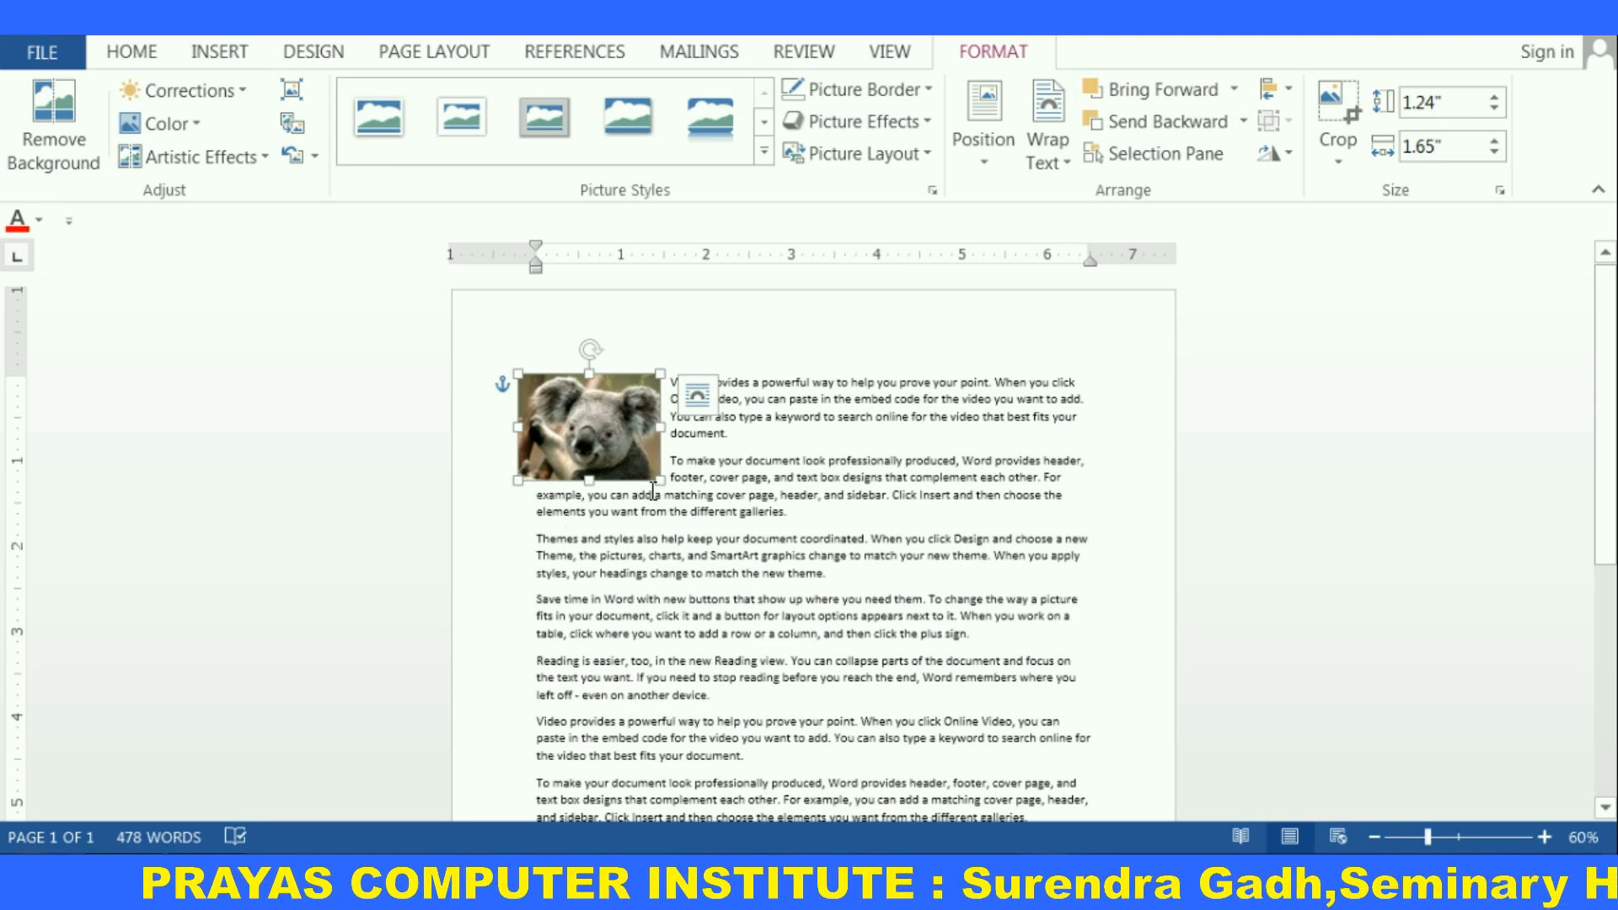
Set the koala picture's text wrapping to In Line with Text
scroll(570, 524, "up", 8)
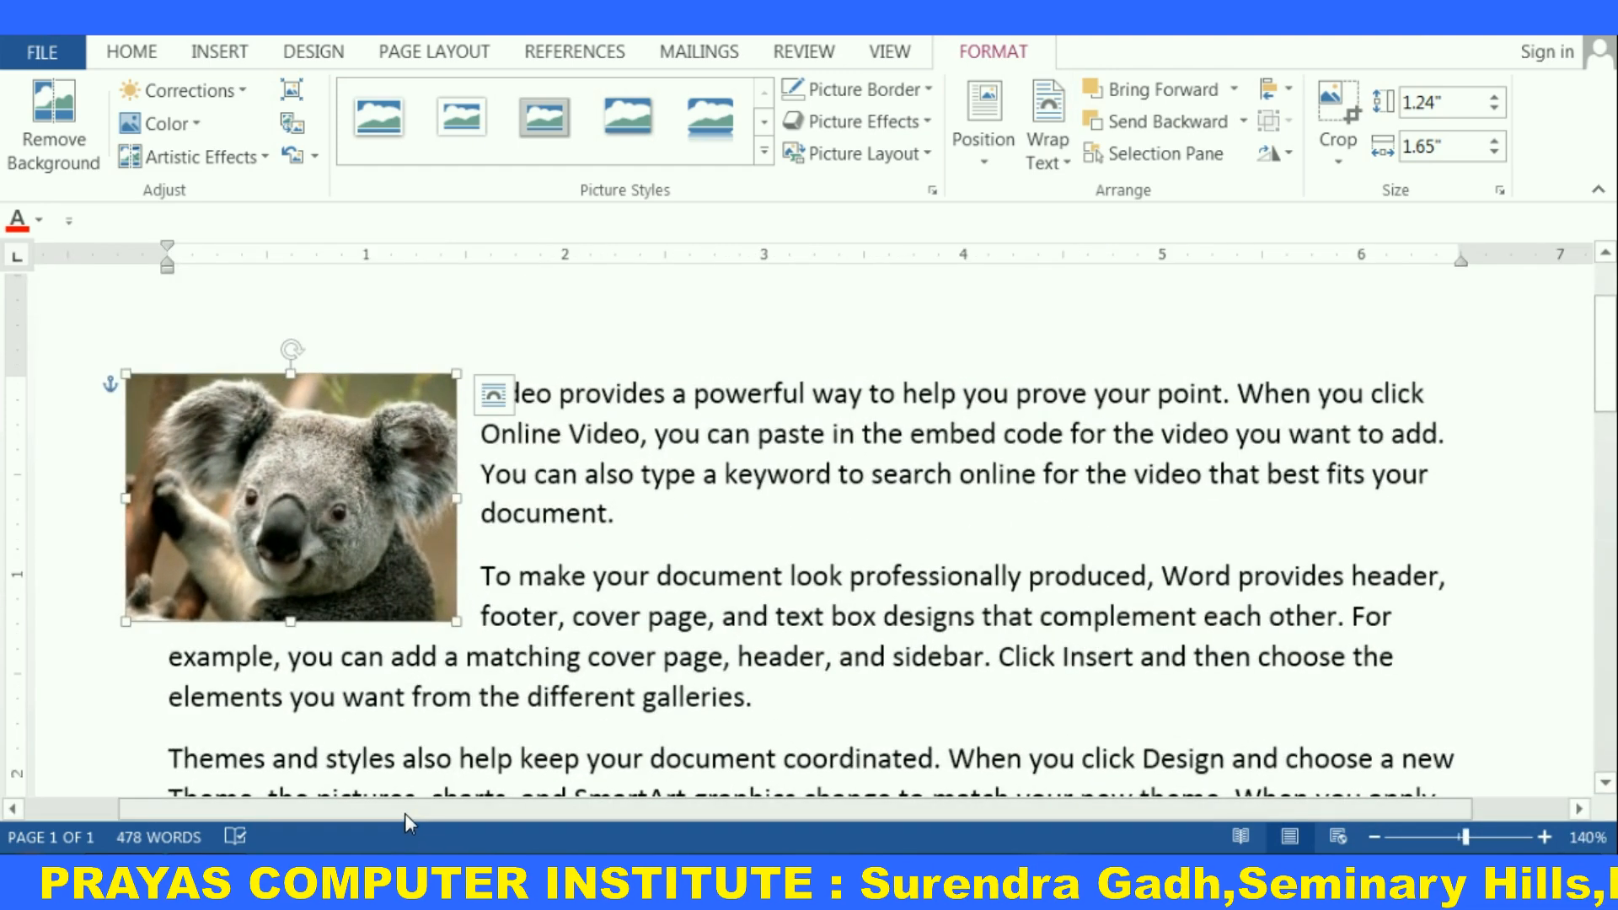
scroll(545, 677, "up", 2)
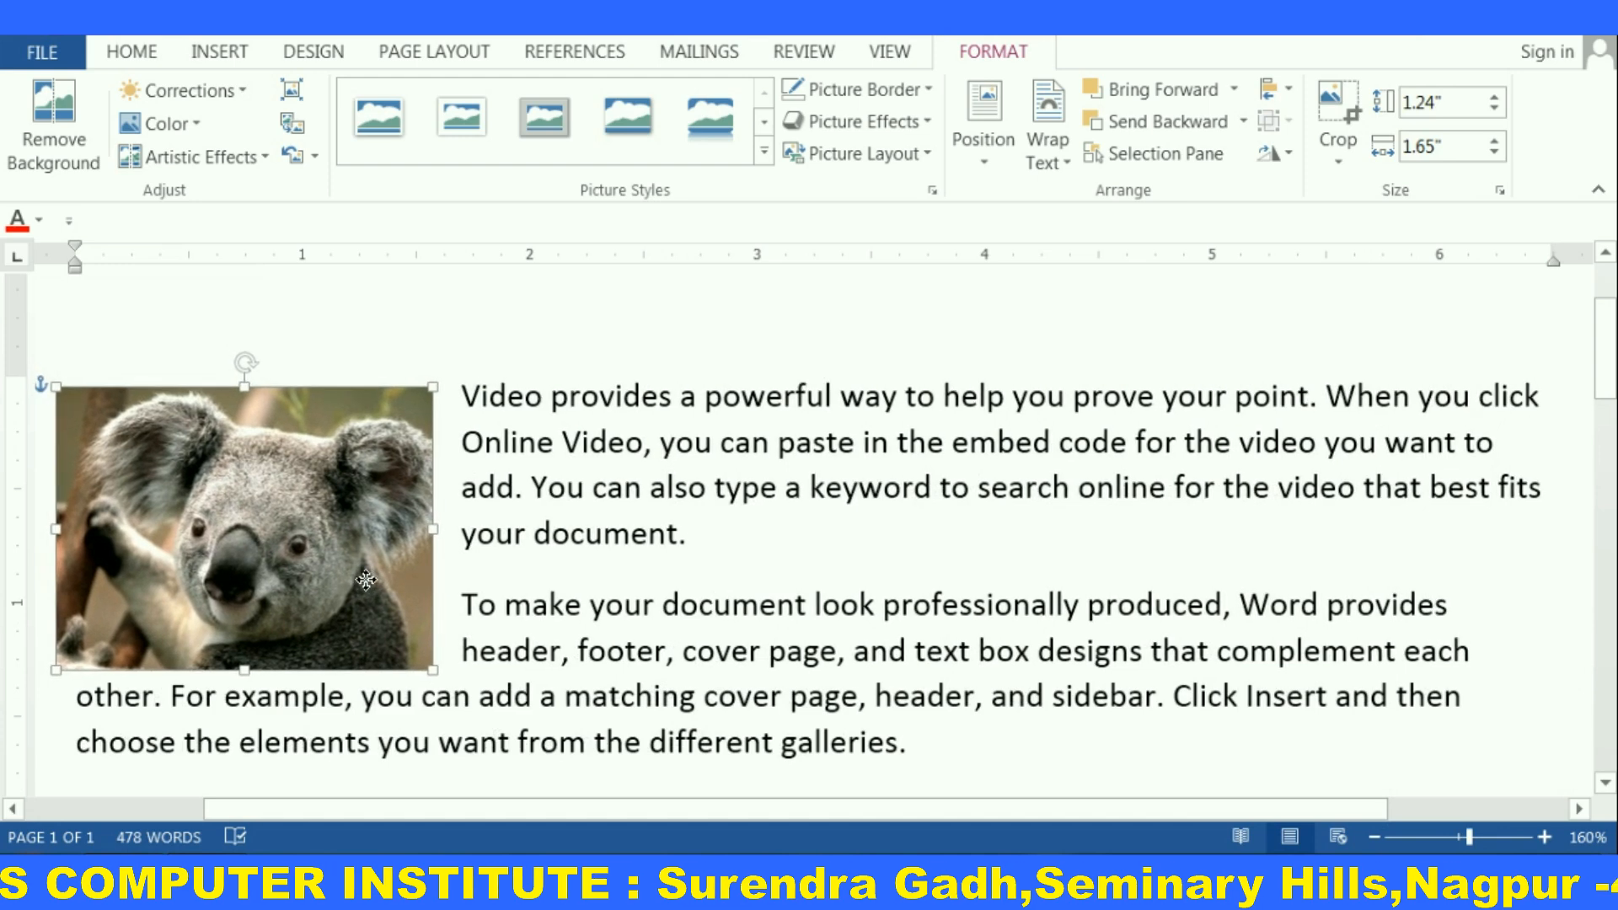
left_click(1066, 172)
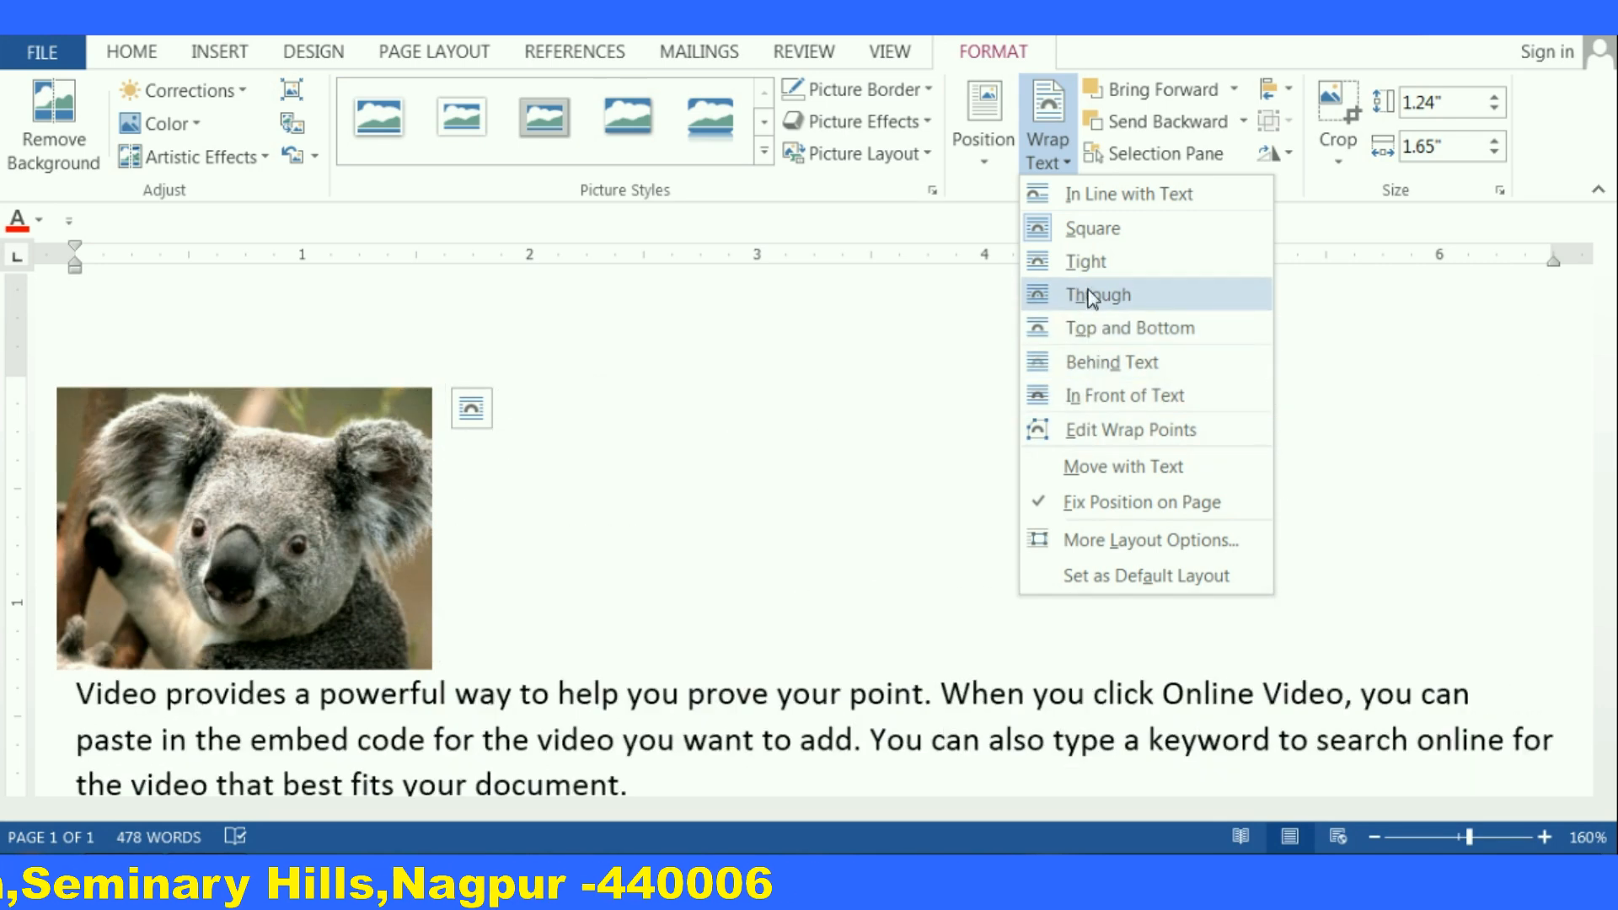
left_click(1068, 193)
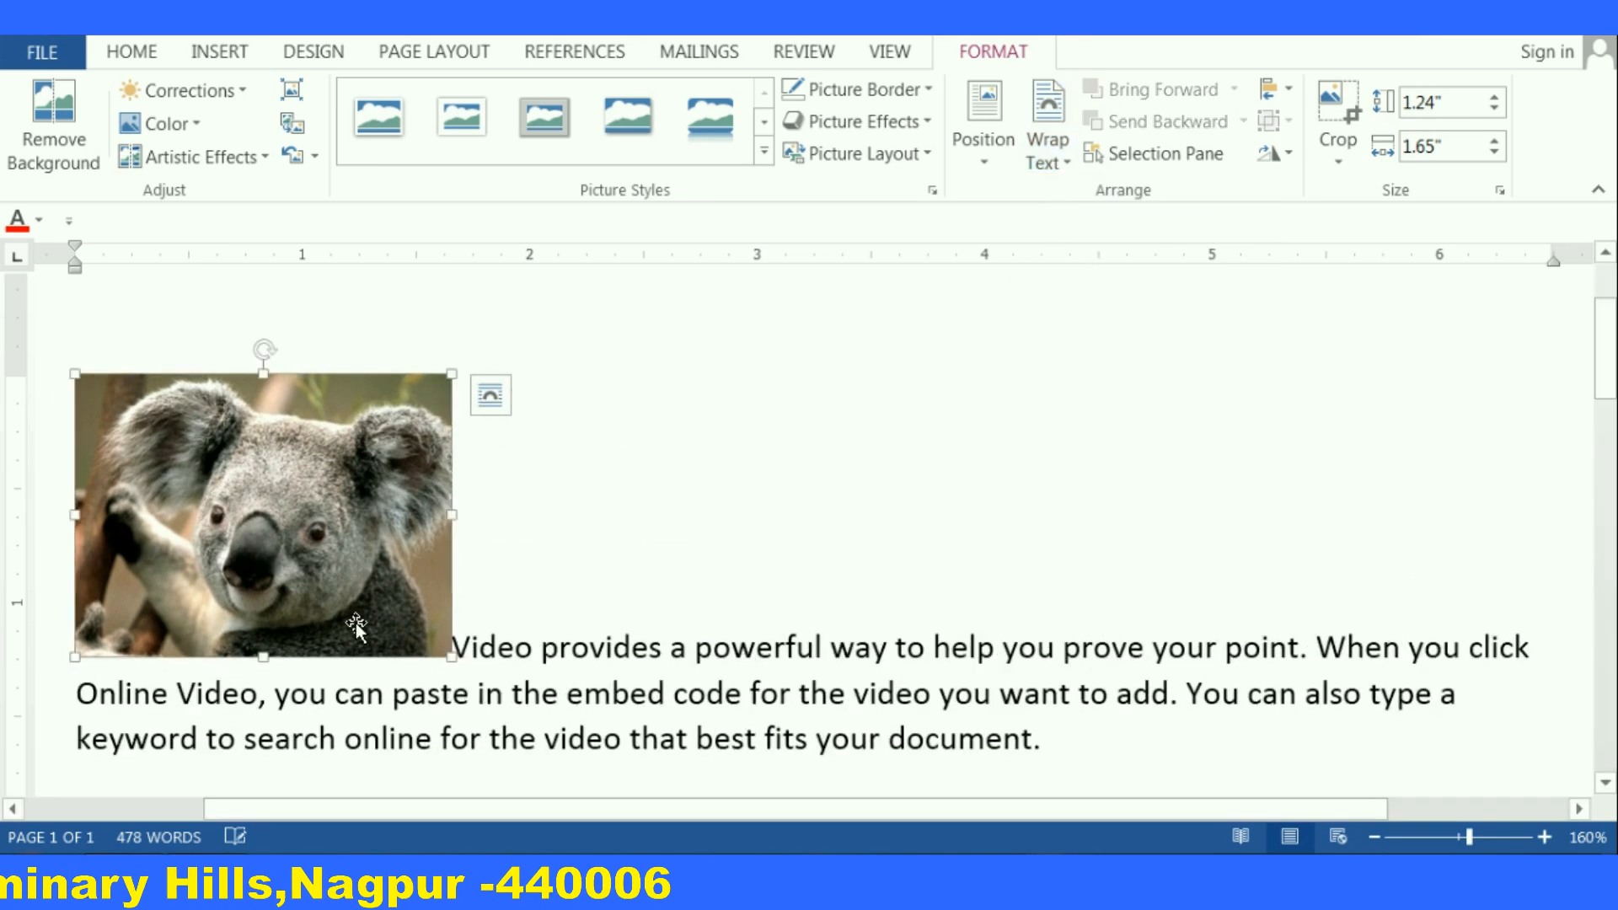
Move the inline koala picture to different spots within the first line of text
left_click_drag(281, 496, 402, 575)
left_click_drag(305, 501, 608, 642)
left_click(549, 480)
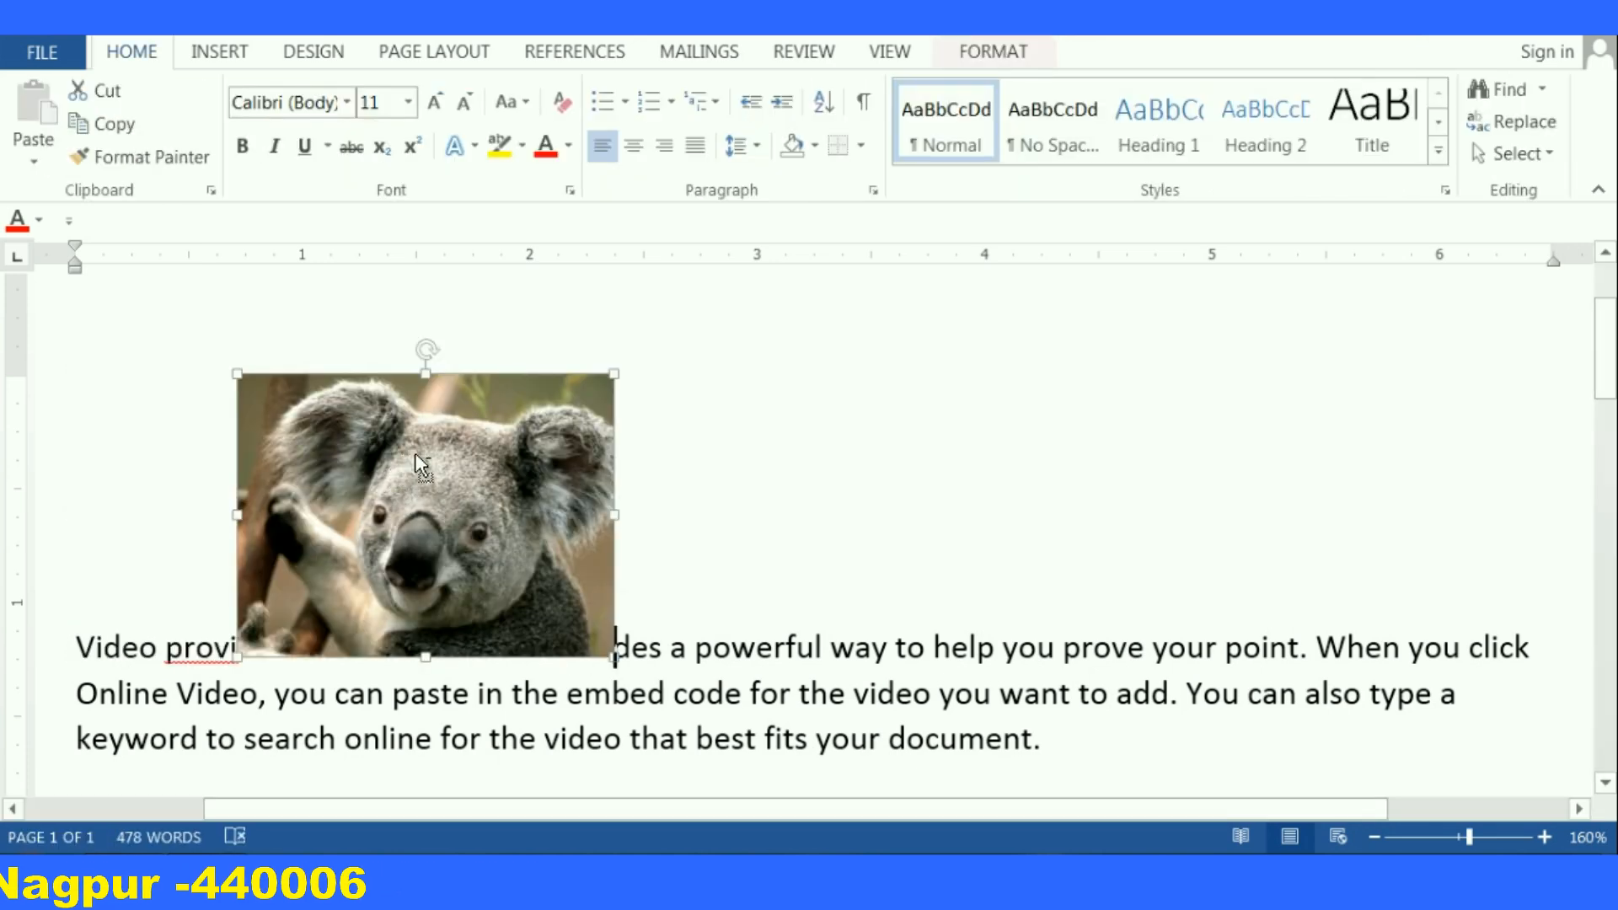
scroll(413, 456, "down", 6)
left_click_drag(578, 474, 364, 540)
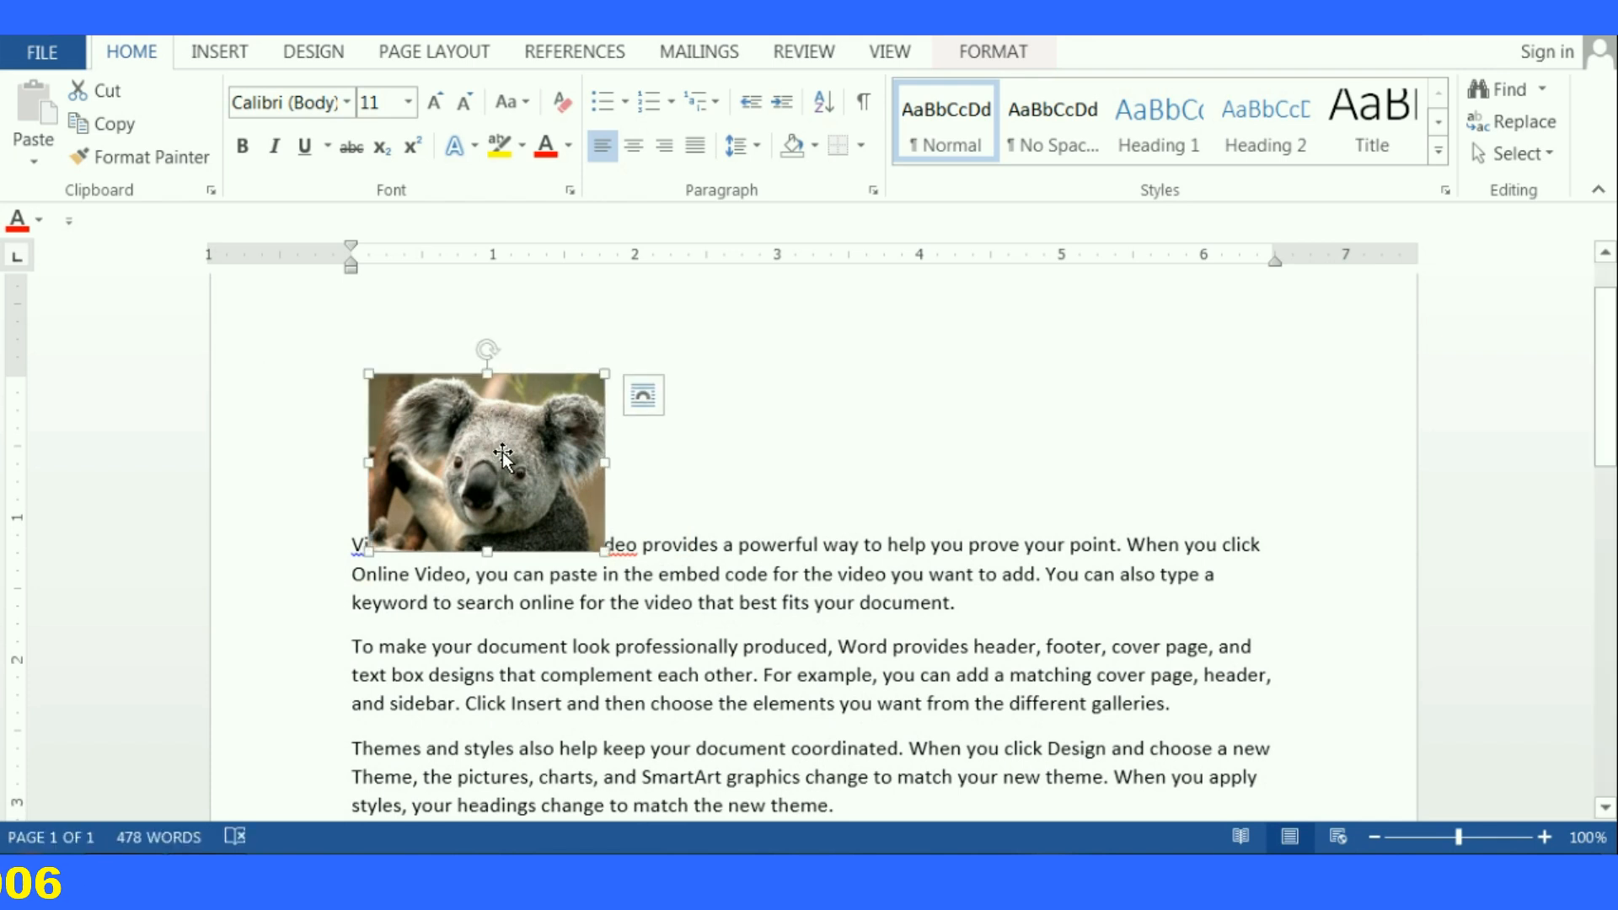
left_click_drag(479, 466, 966, 477)
left_click_drag(802, 439, 853, 464)
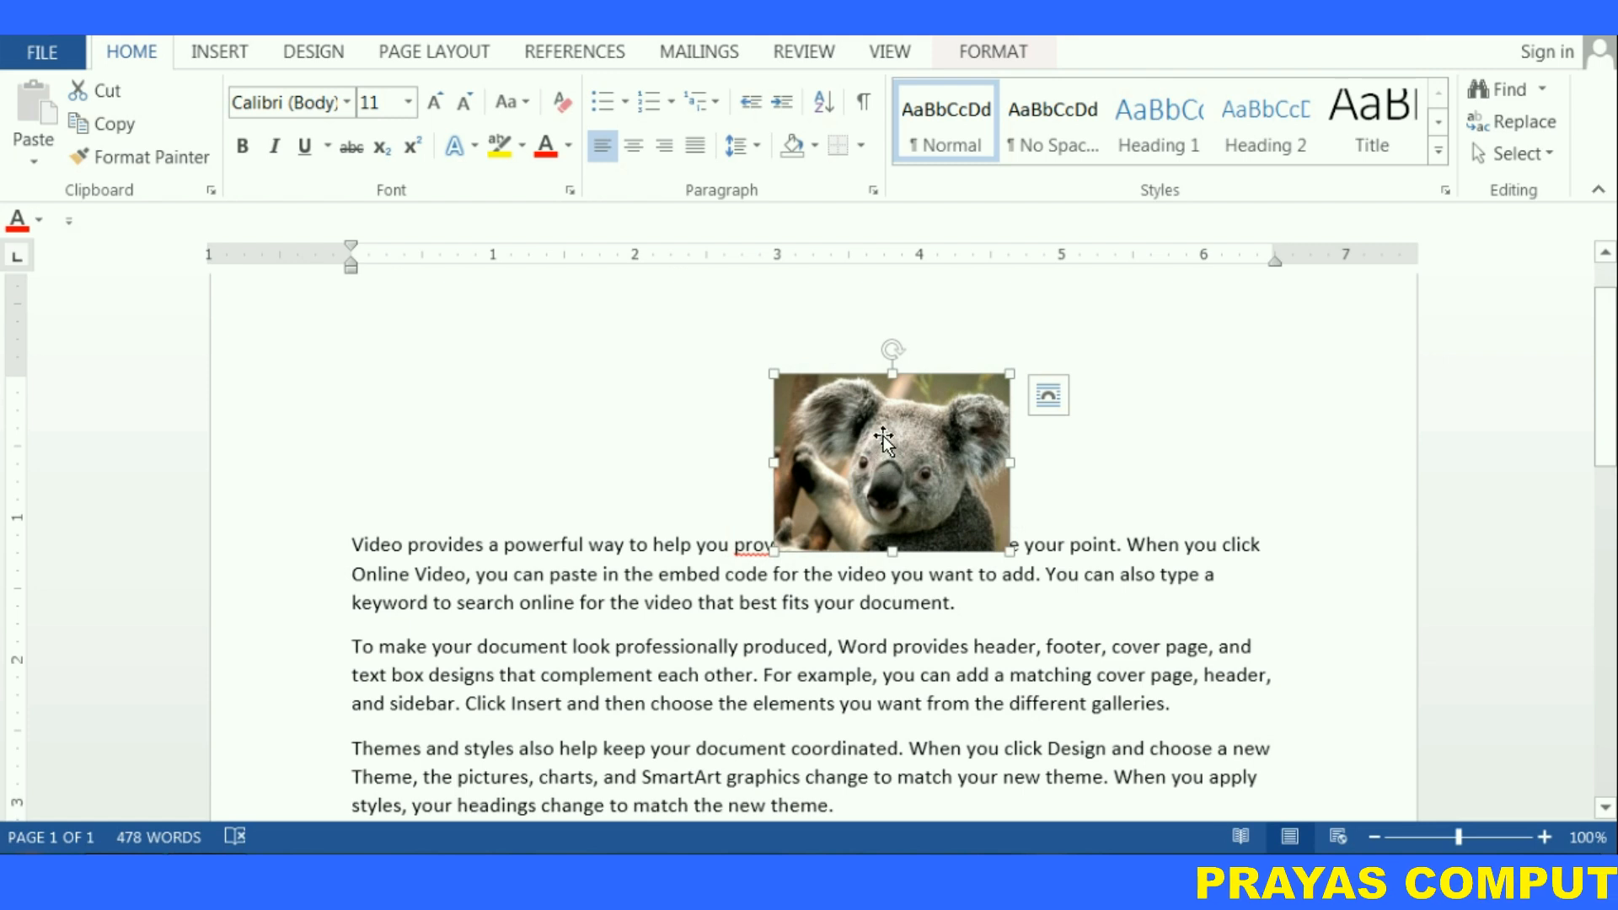
Set the picture's wrapping to Square and drag it around the paragraphs to show the text flowing around it
right_click(883, 438)
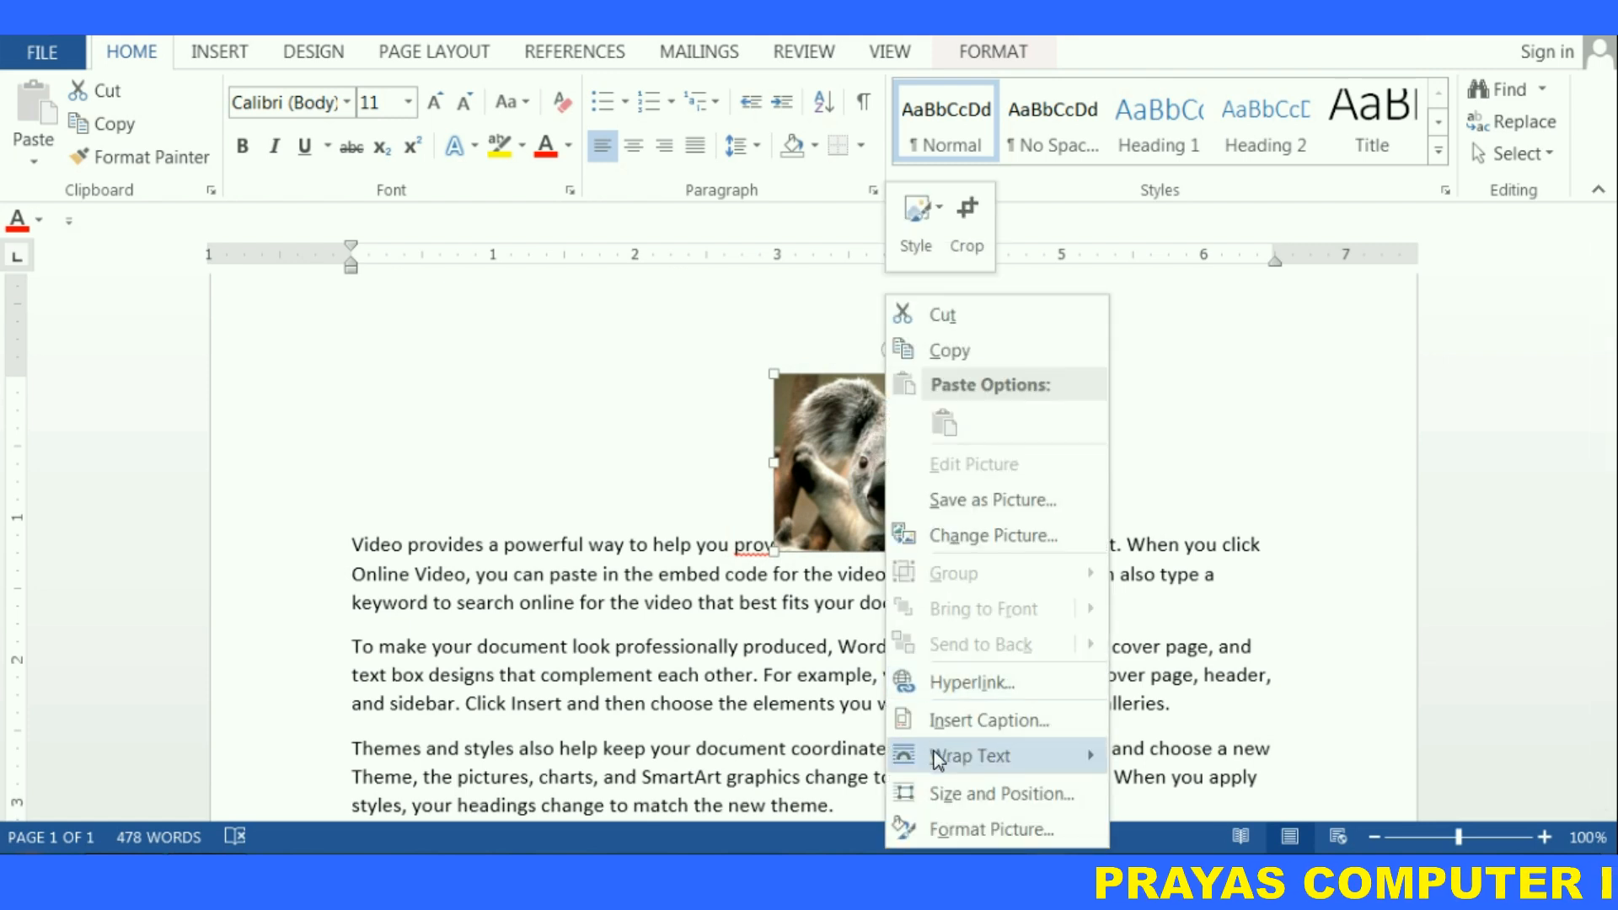
mouse_move(937, 759)
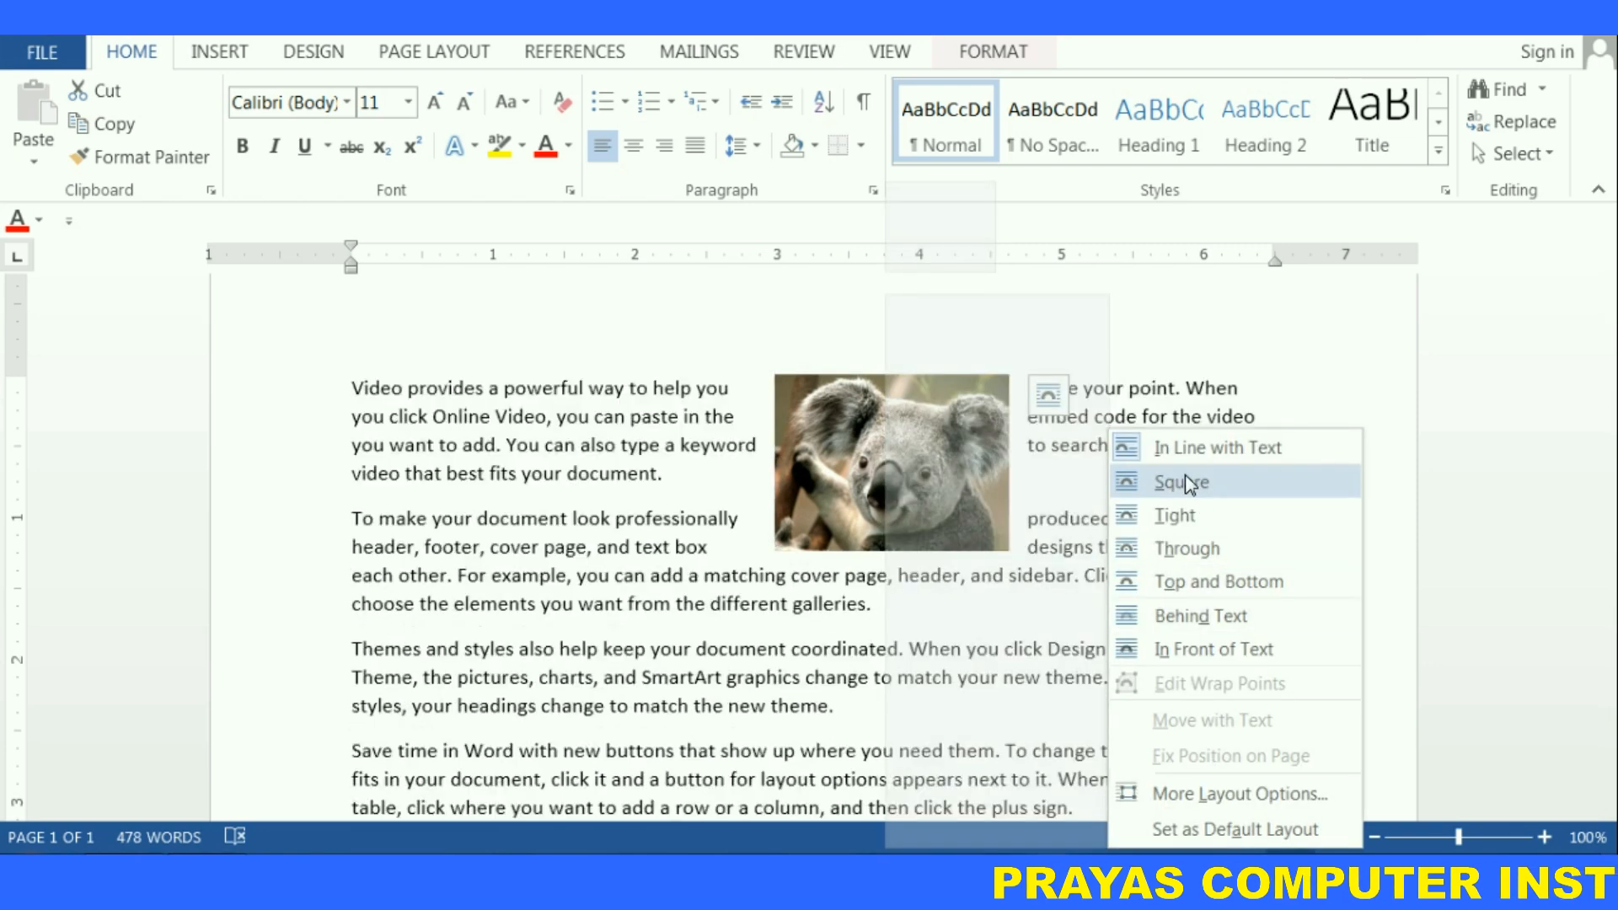
left_click(1185, 482)
left_click_drag(905, 454, 798, 508)
left_click_drag(796, 479, 480, 401)
left_click_drag(459, 455, 900, 475)
Apply Square wrapping again and drag the koala picture to the top left of the text
right_click(900, 472)
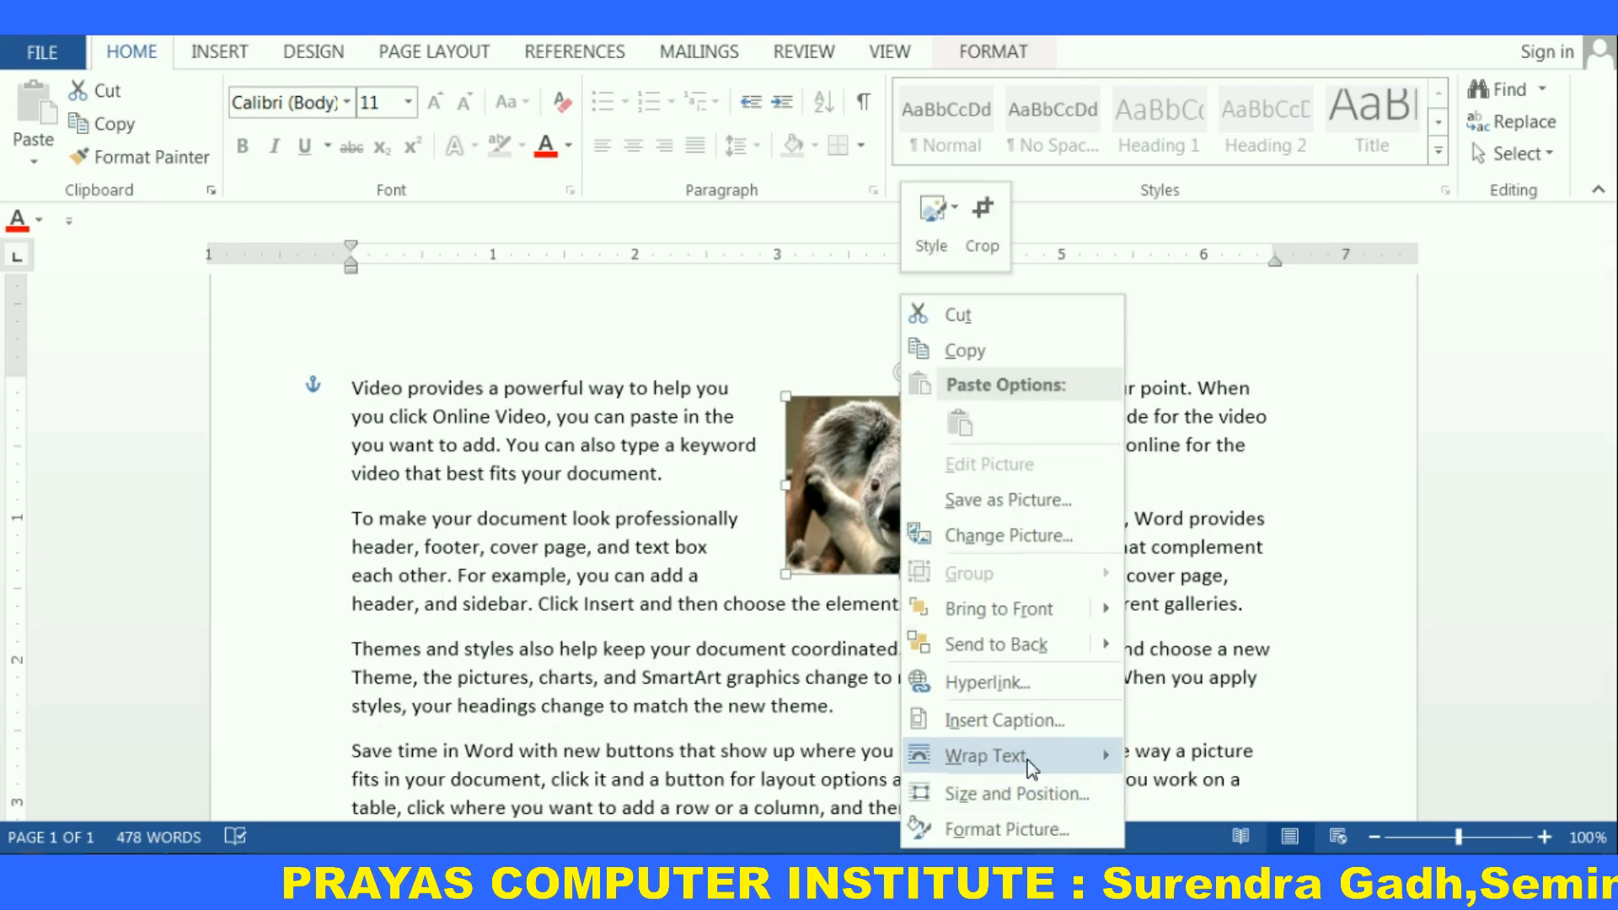
mouse_move(1032, 769)
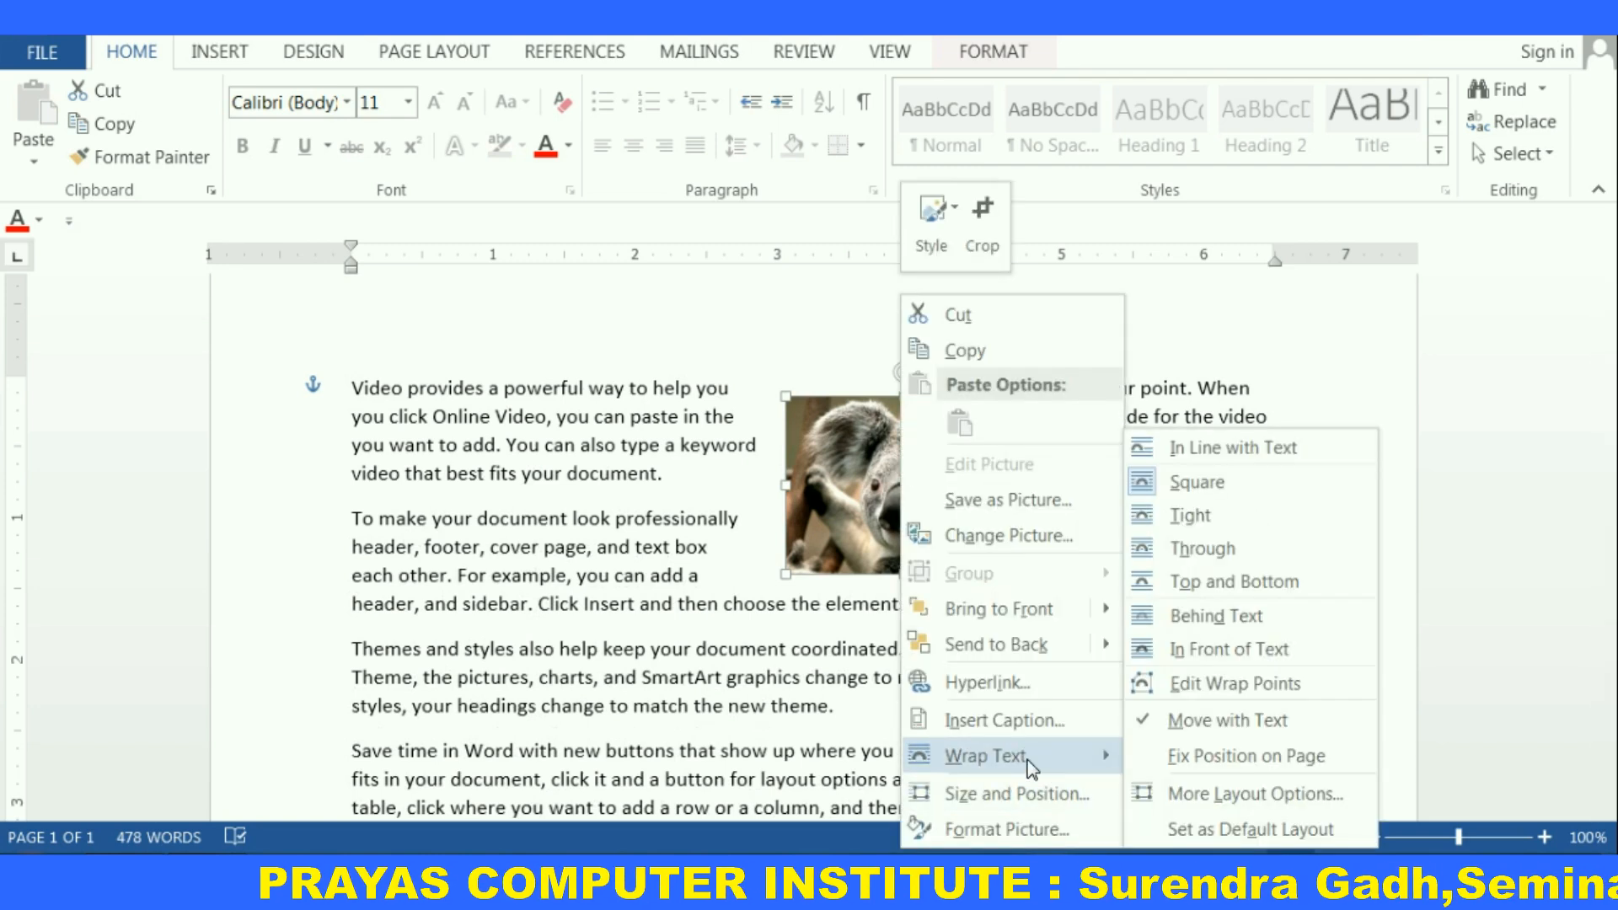
left_click(1187, 487)
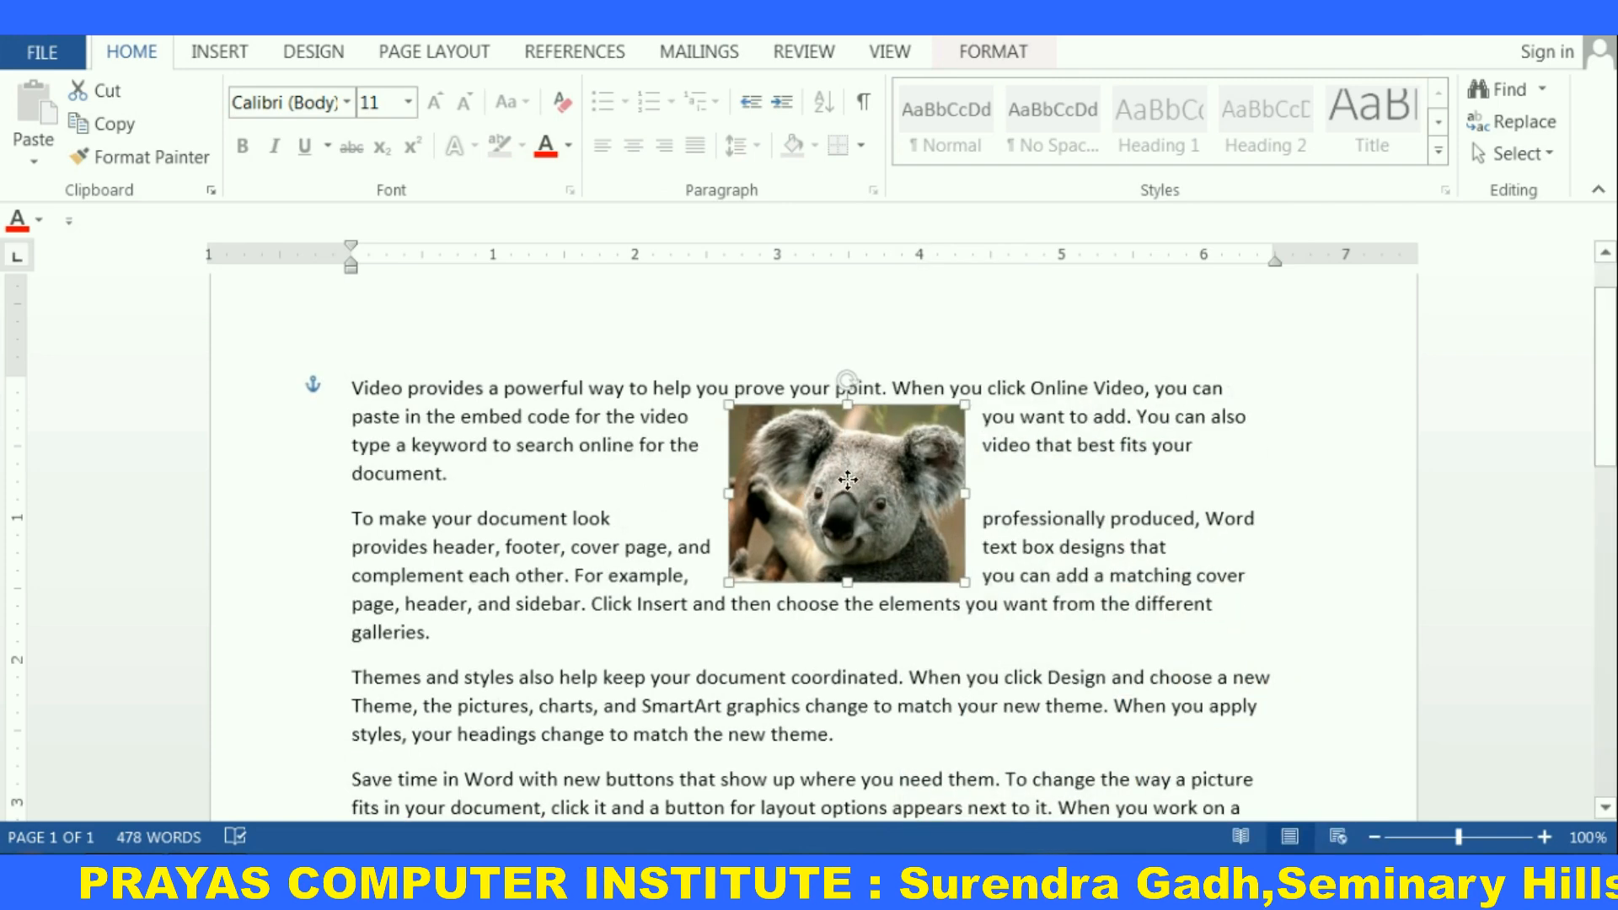
left_click_drag(795, 439, 514, 459)
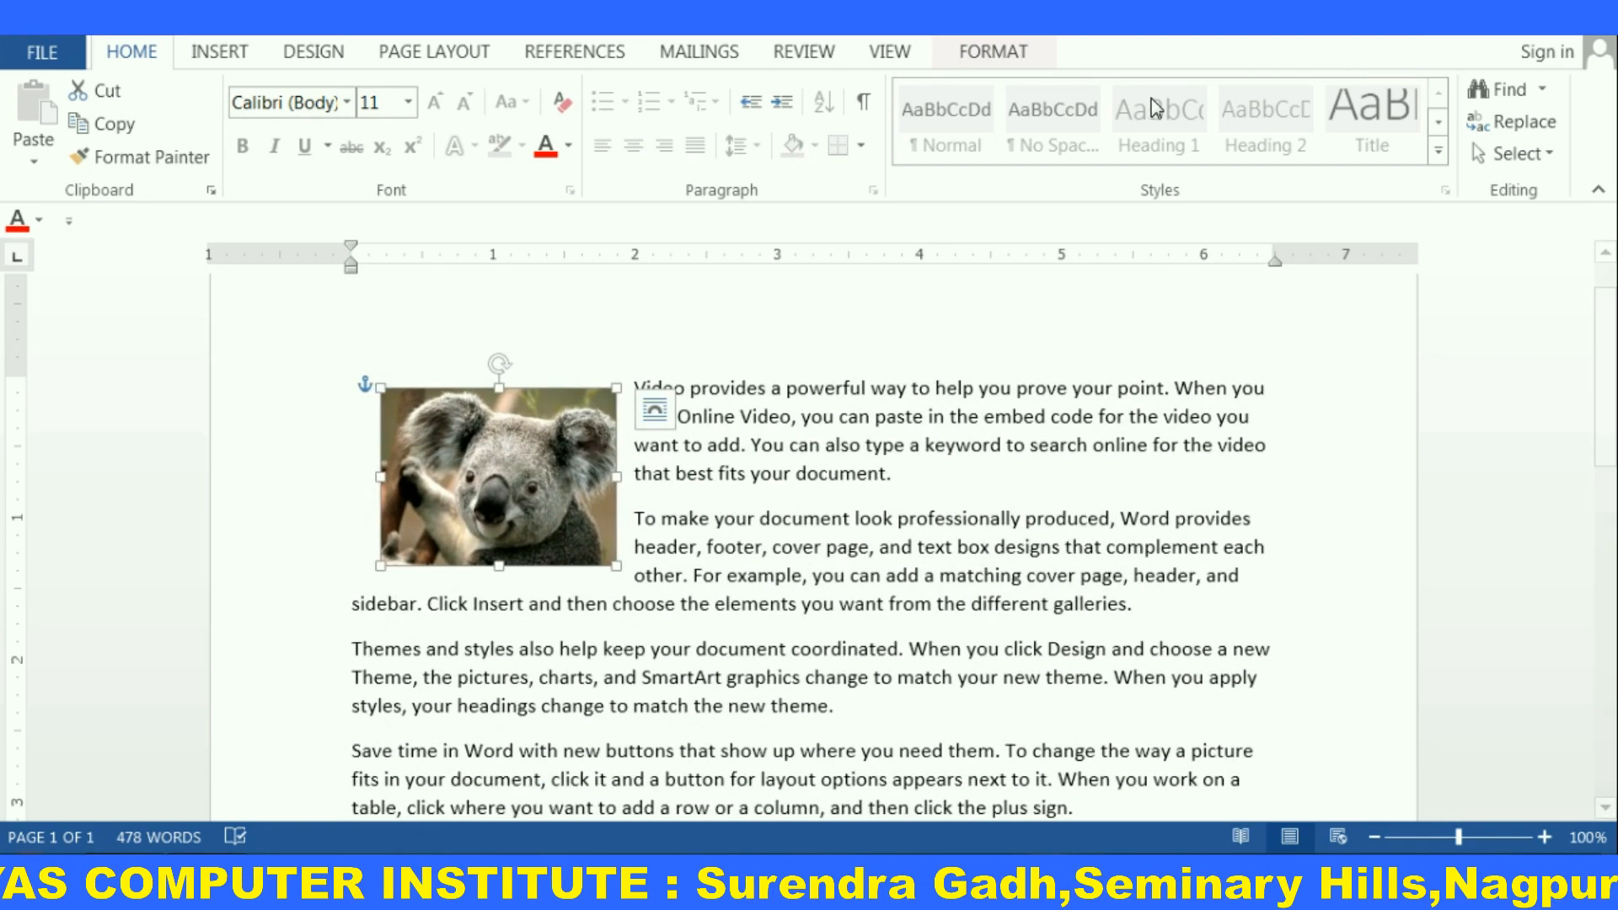
Paste a copy of the koala picture next to the original
left_click(1003, 57)
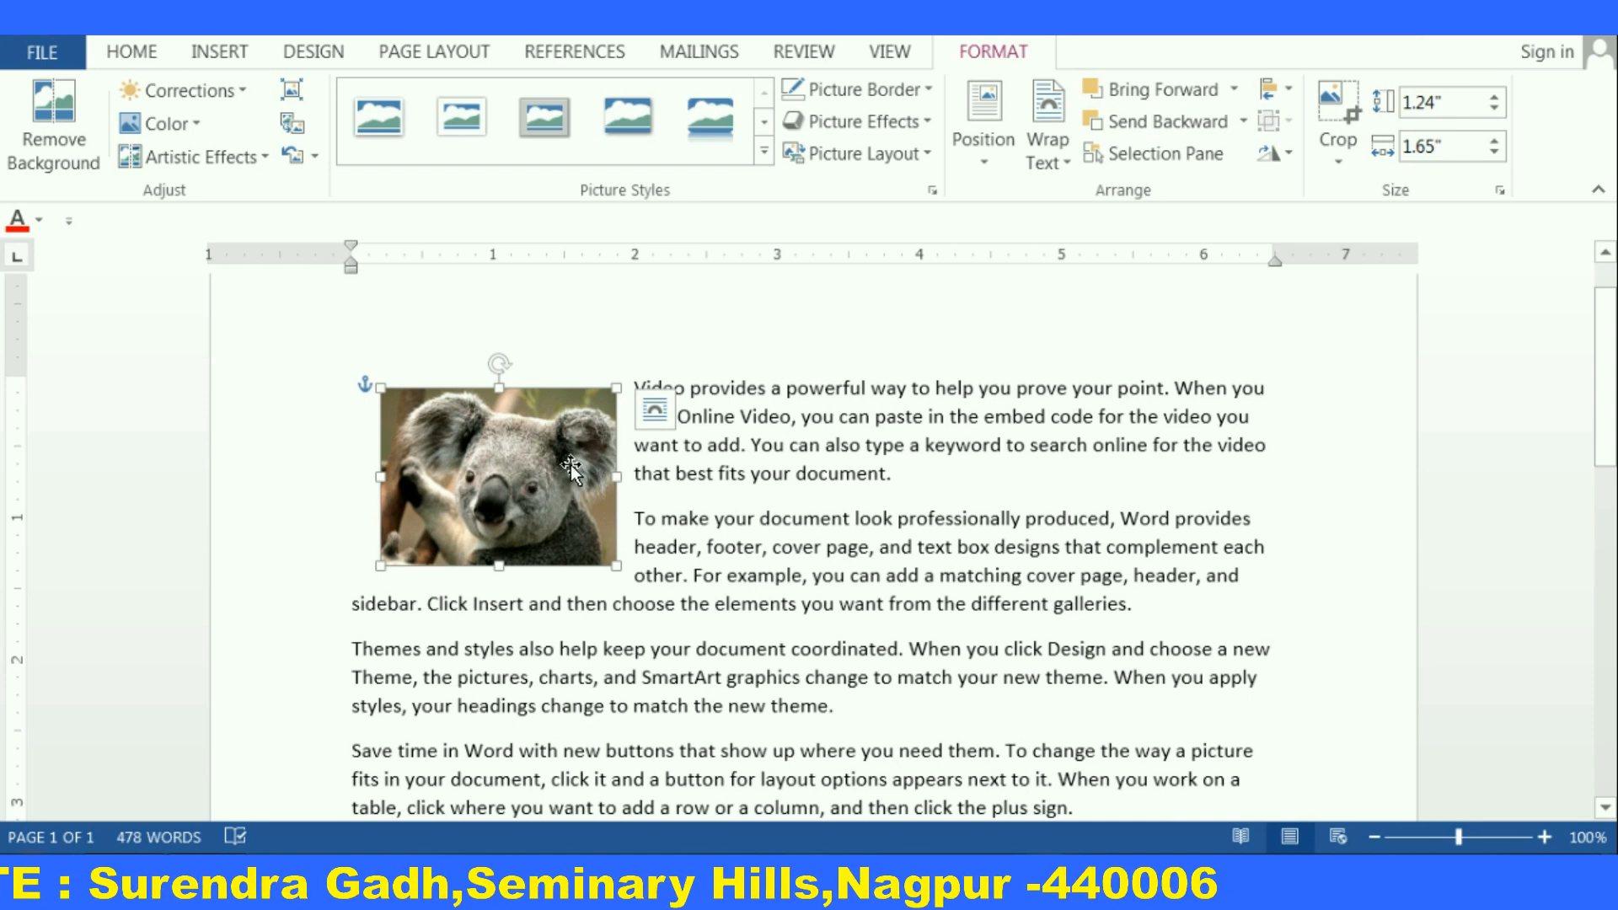
key("ctrl+v")
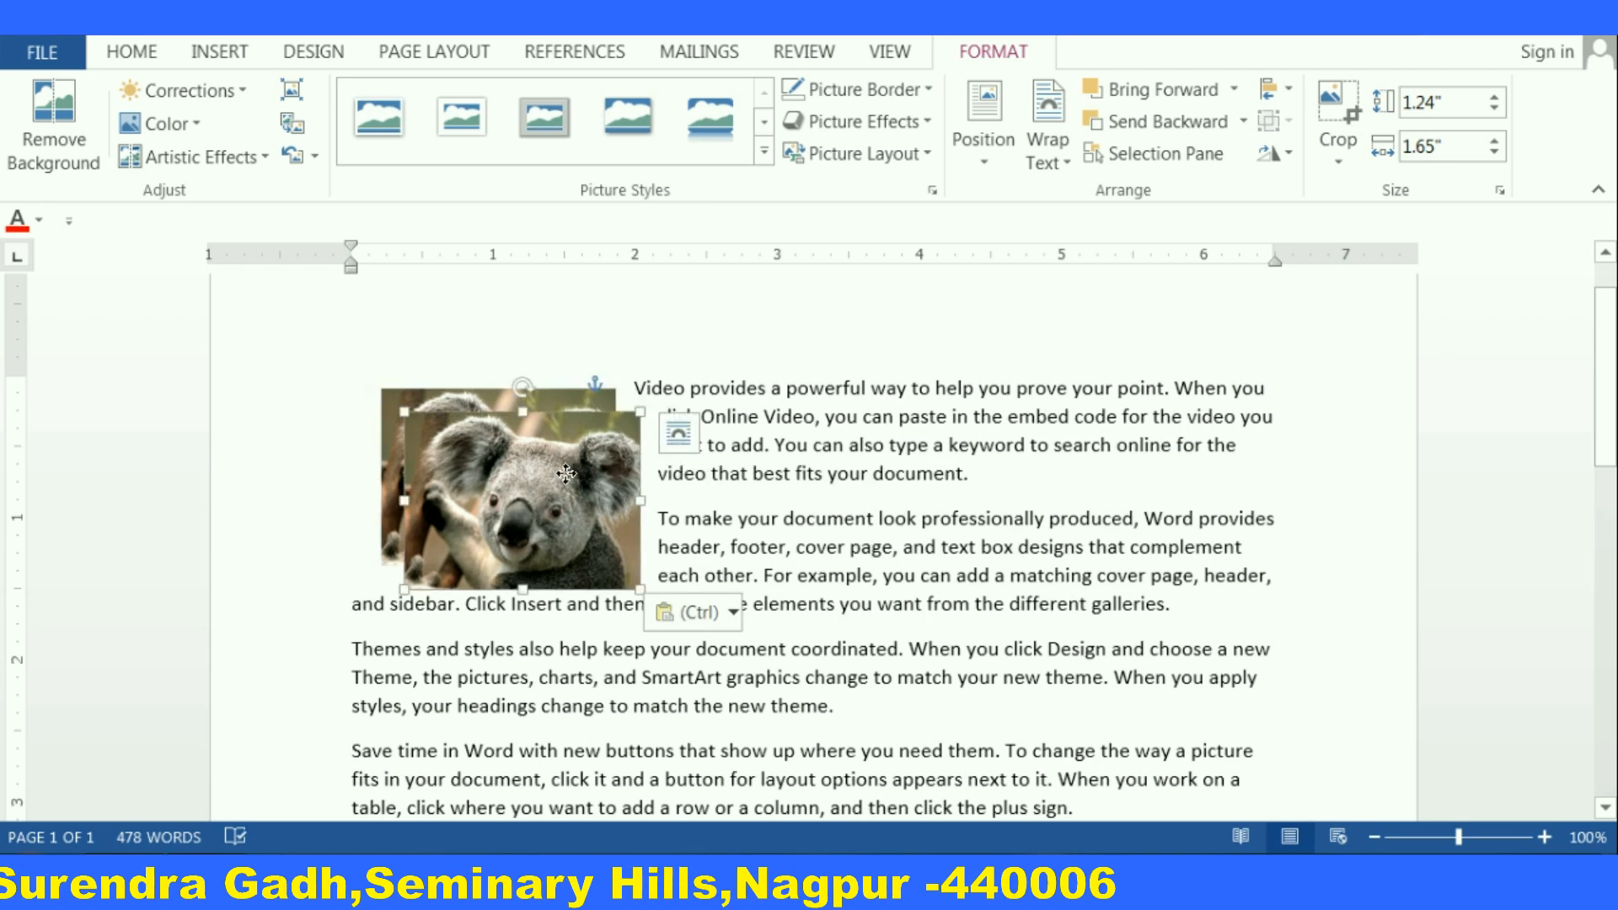
left_click_drag(598, 456, 600, 456)
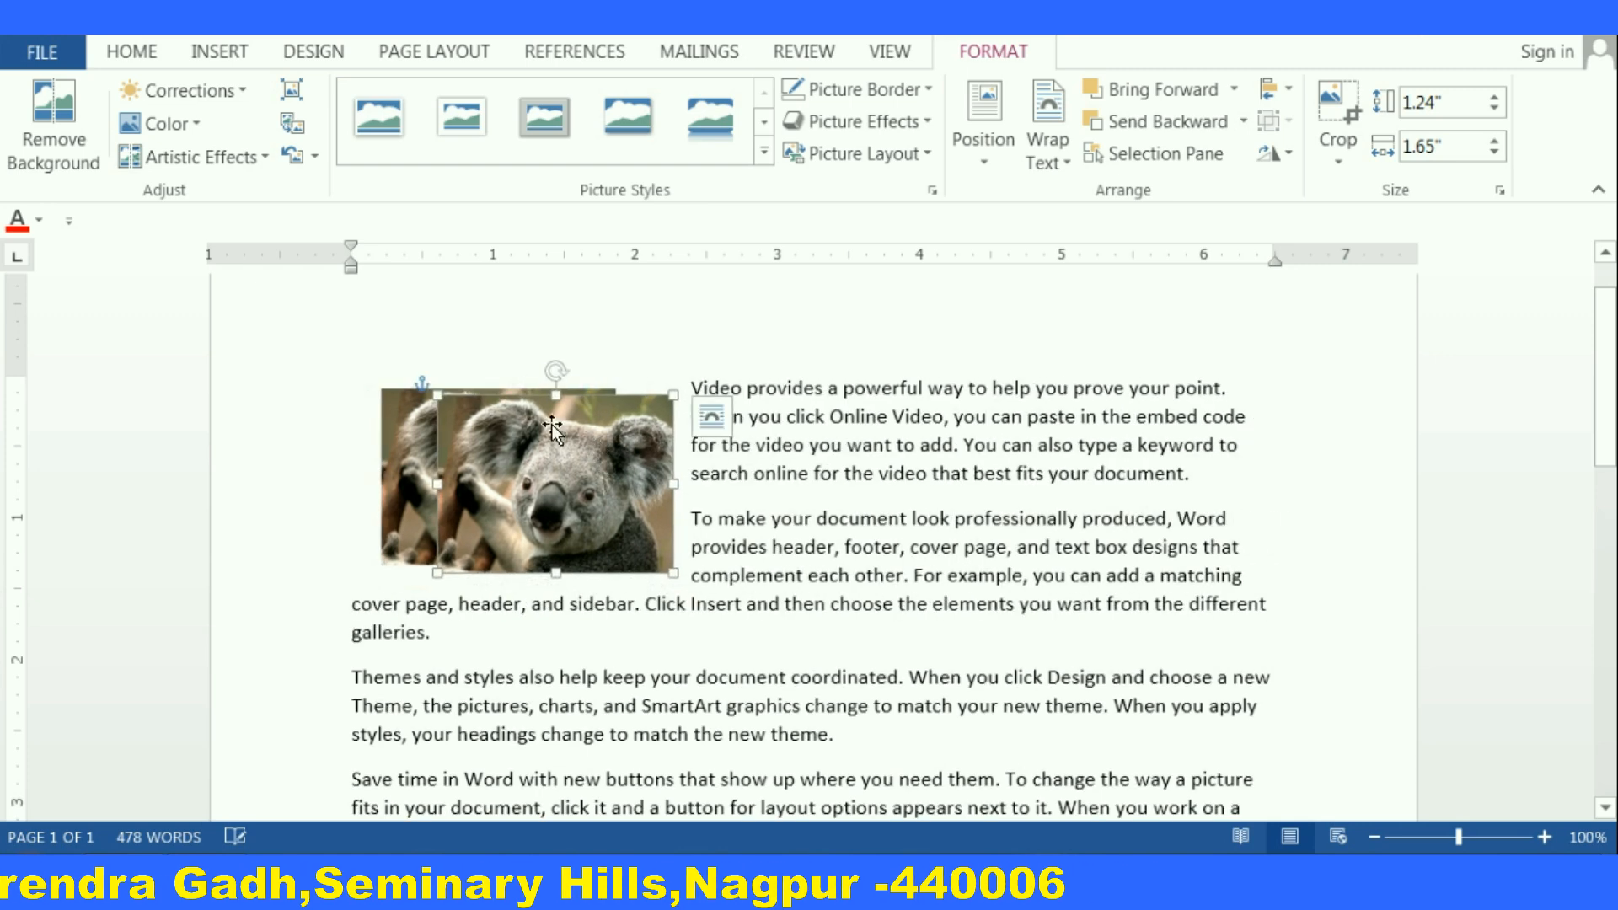
Set the pasted copy's color saturation to 0% and drag it beside the original picture
left_click(190, 124)
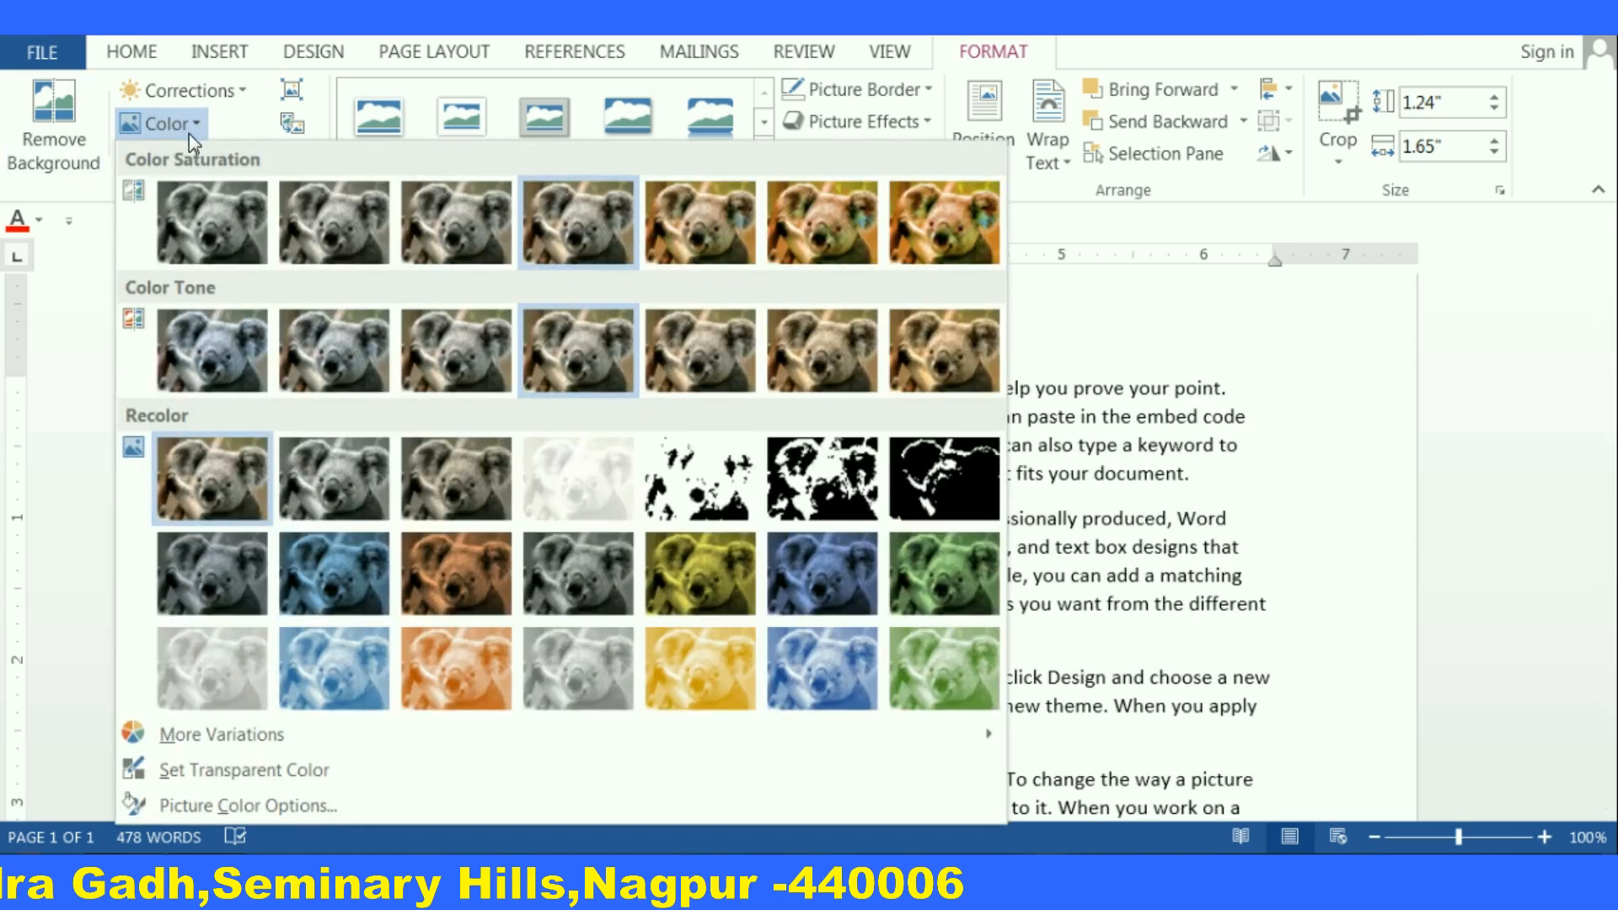
left_click(211, 237)
left_click_drag(531, 472, 551, 472)
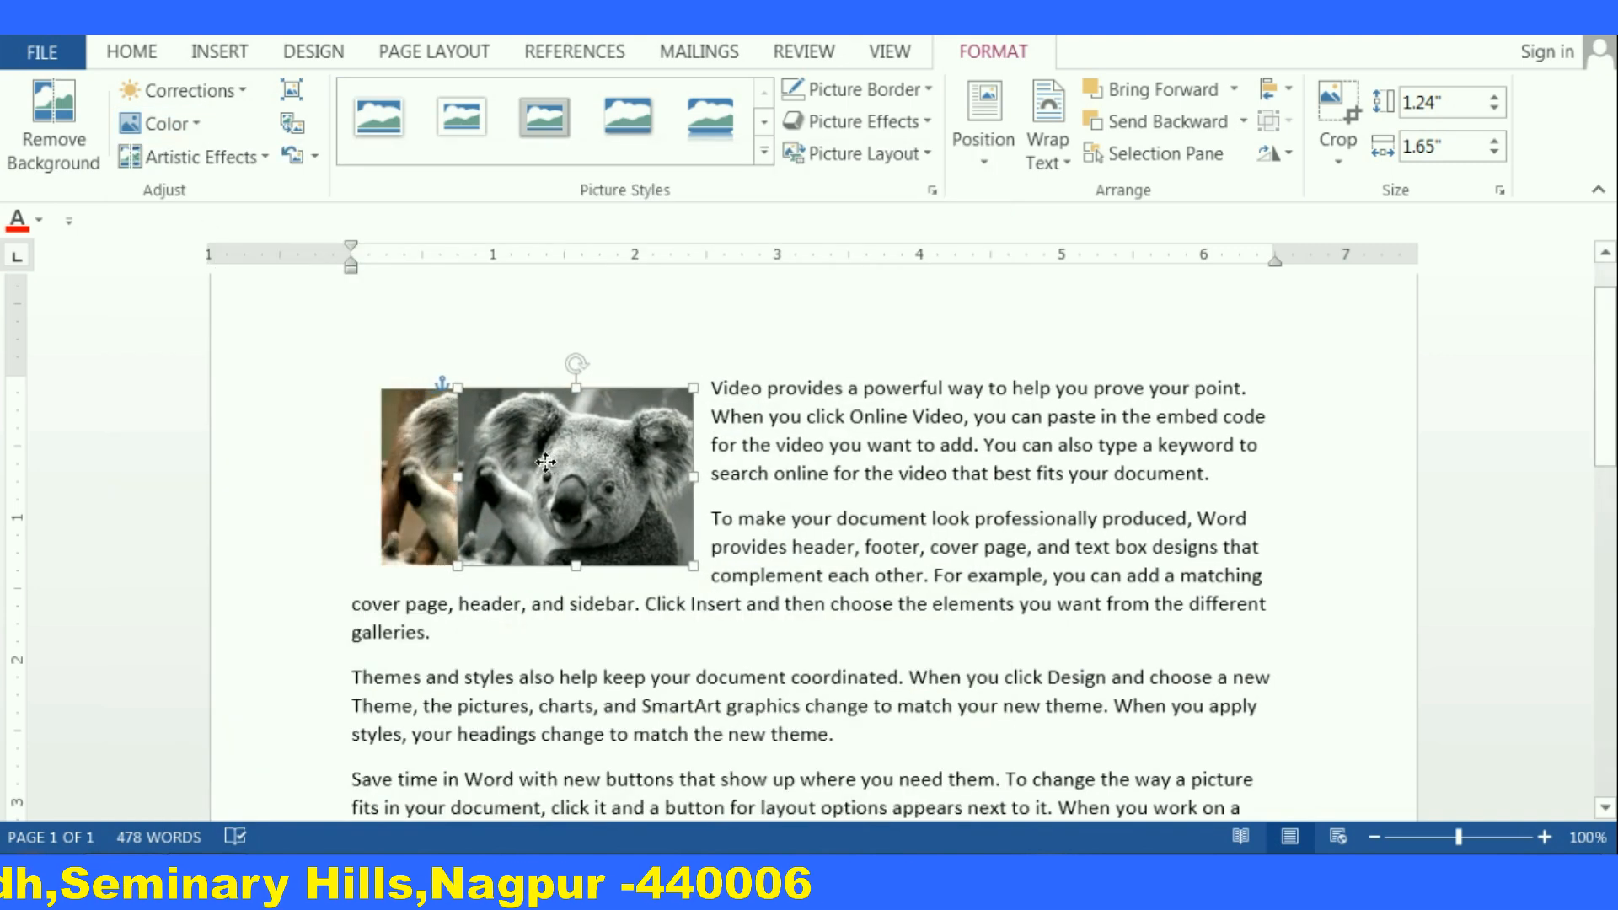
scroll(594, 541, "up", 5)
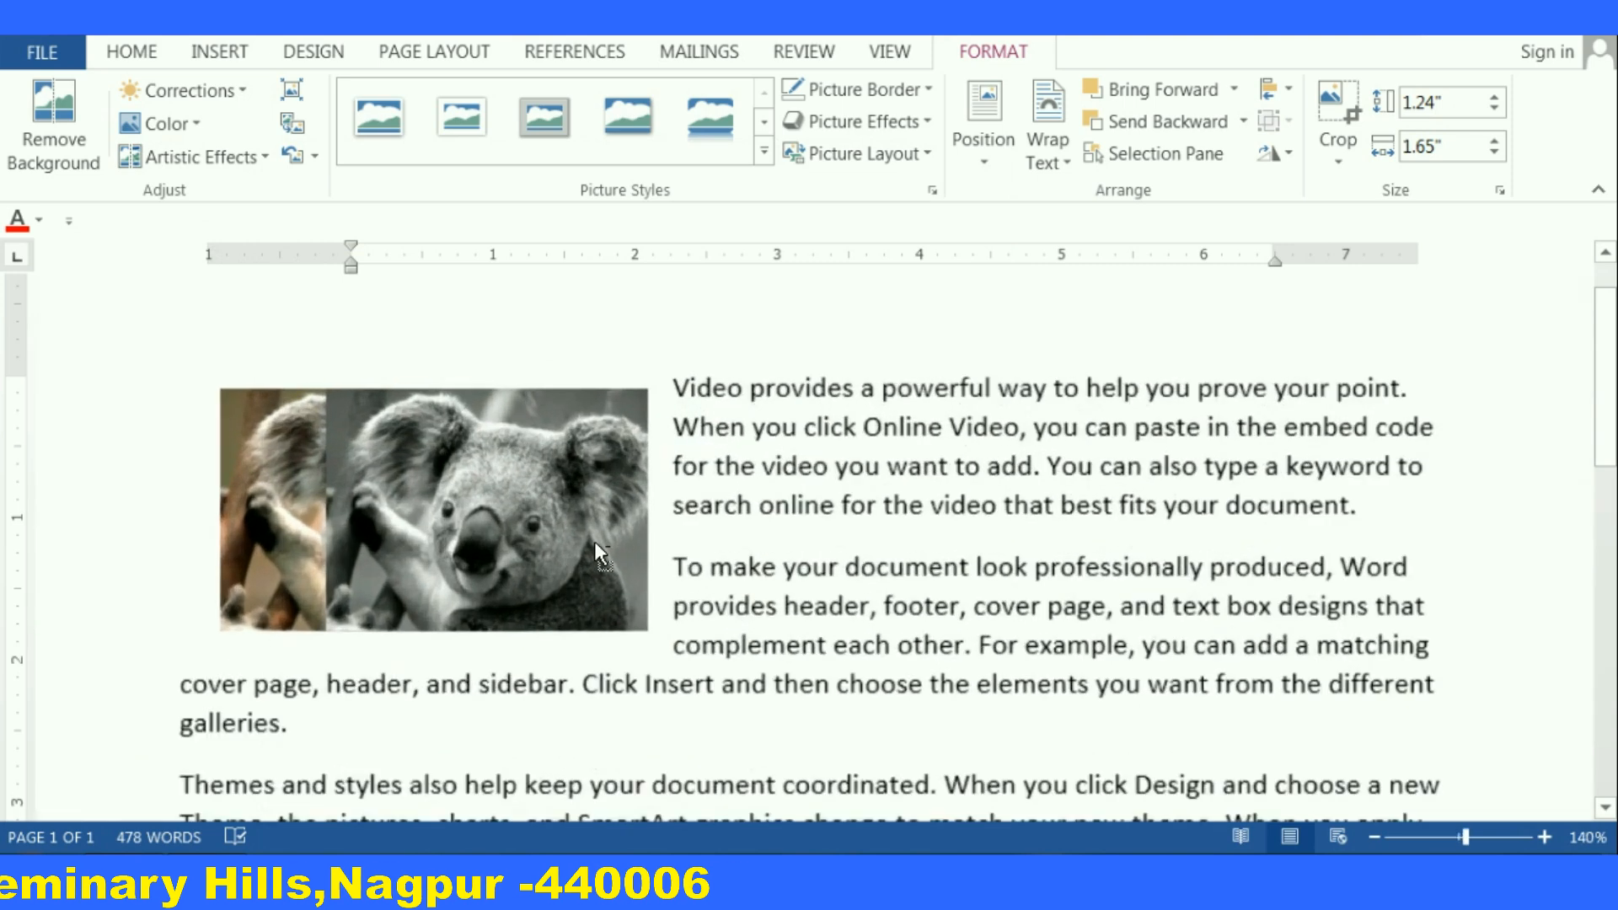
left_click_drag(595, 539, 855, 540)
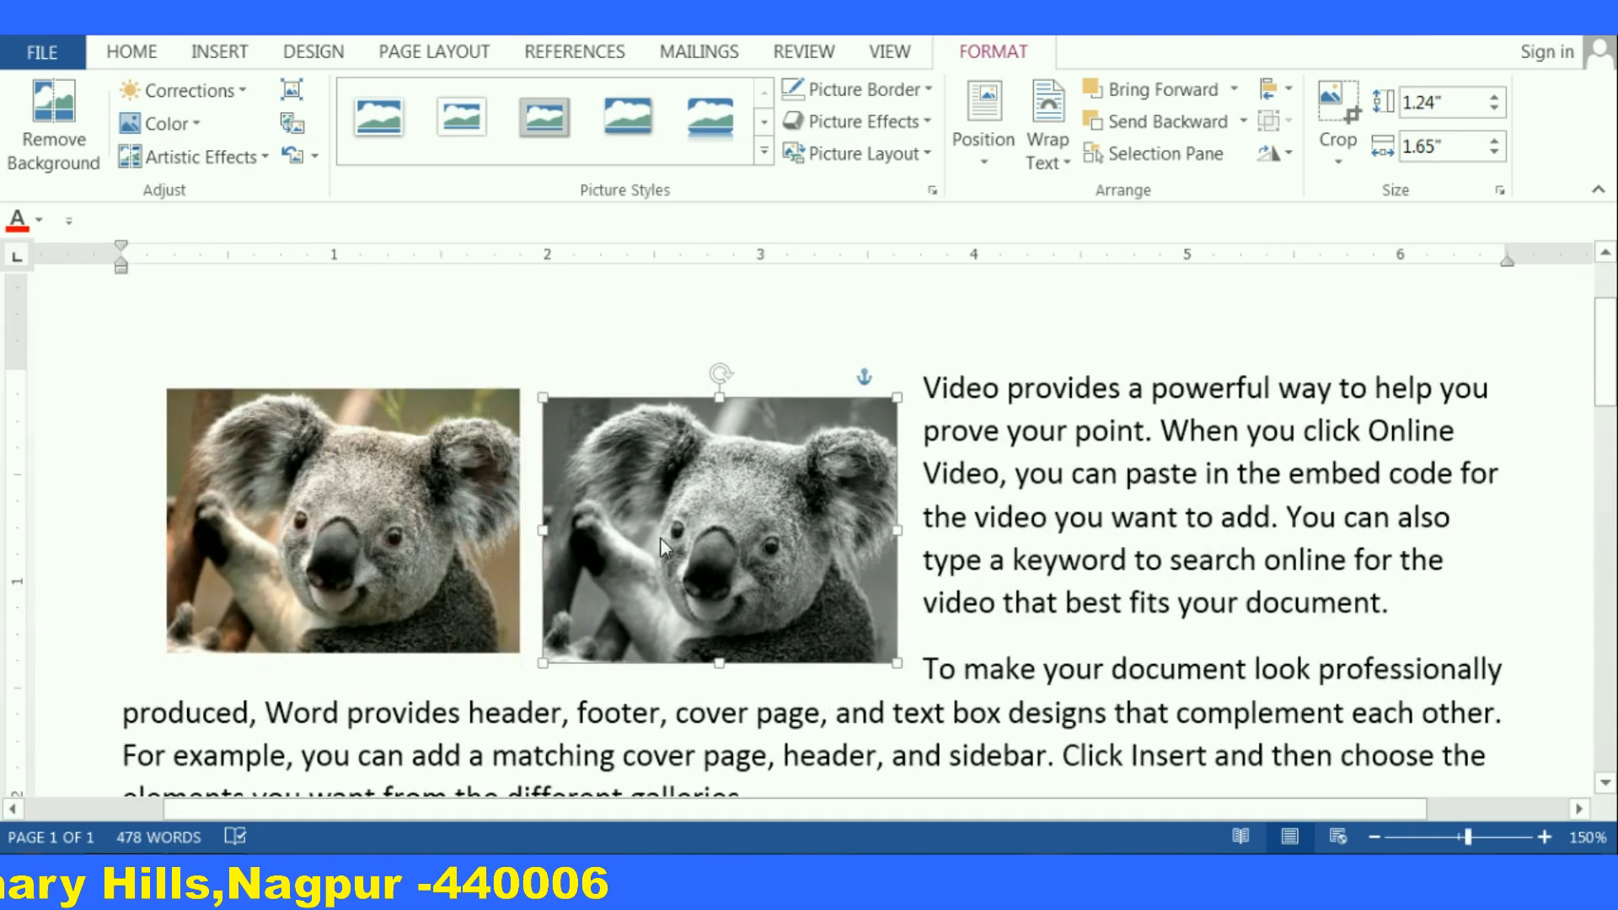
Drag the colour koala picture under the grayscale copy and try Bring Forward and Send Backward on its stacking order
left_click_drag(285, 534, 600, 541)
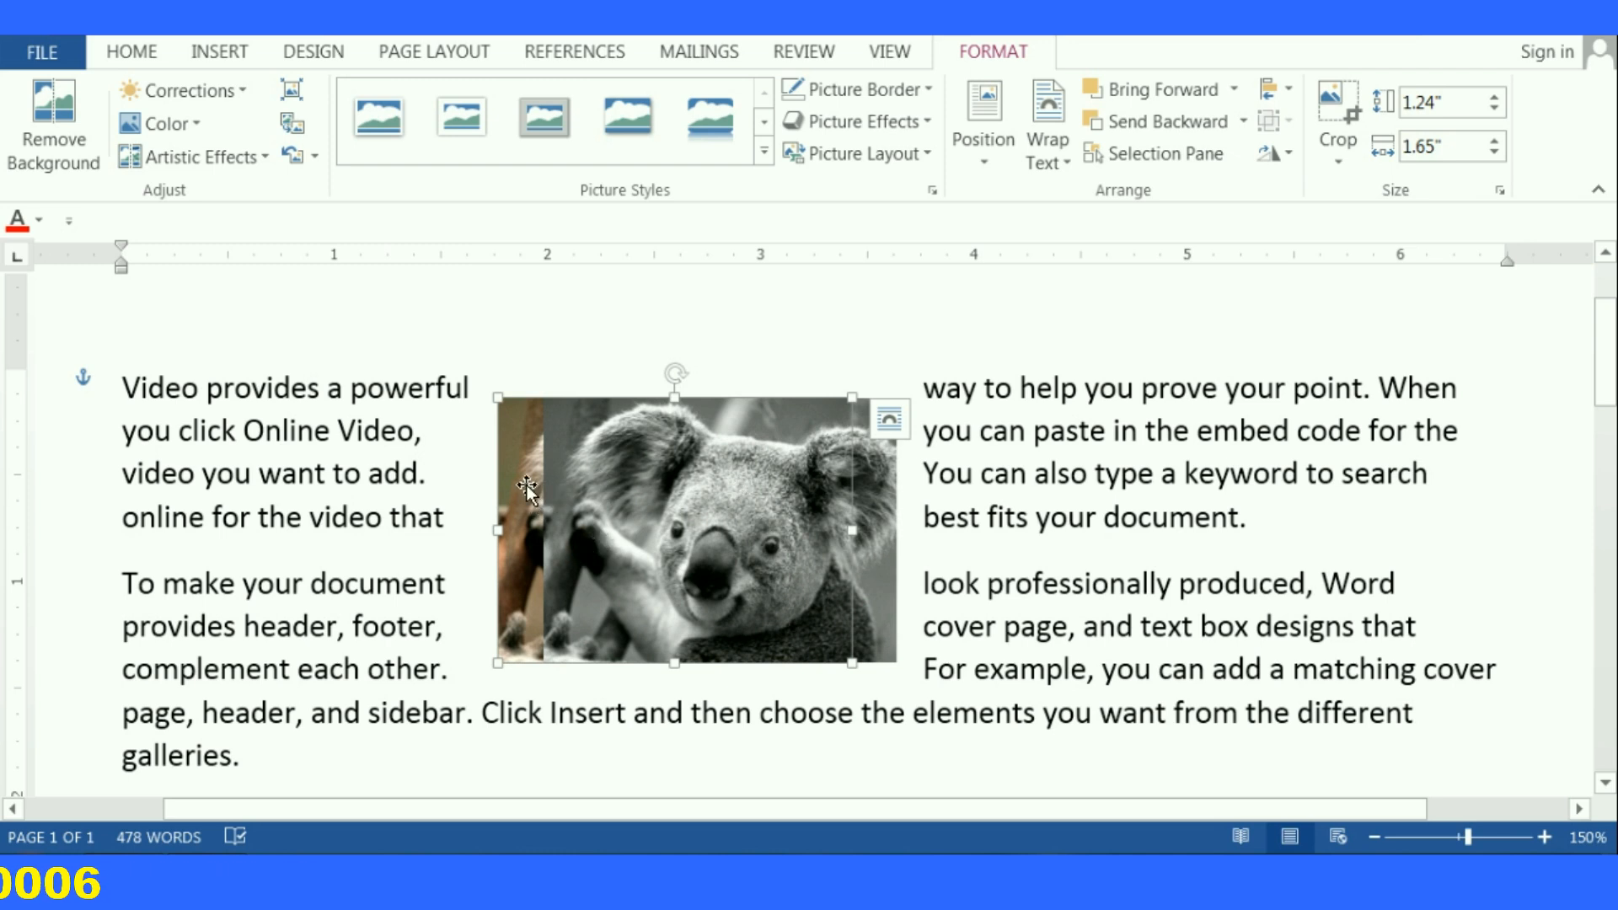
left_click(1141, 99)
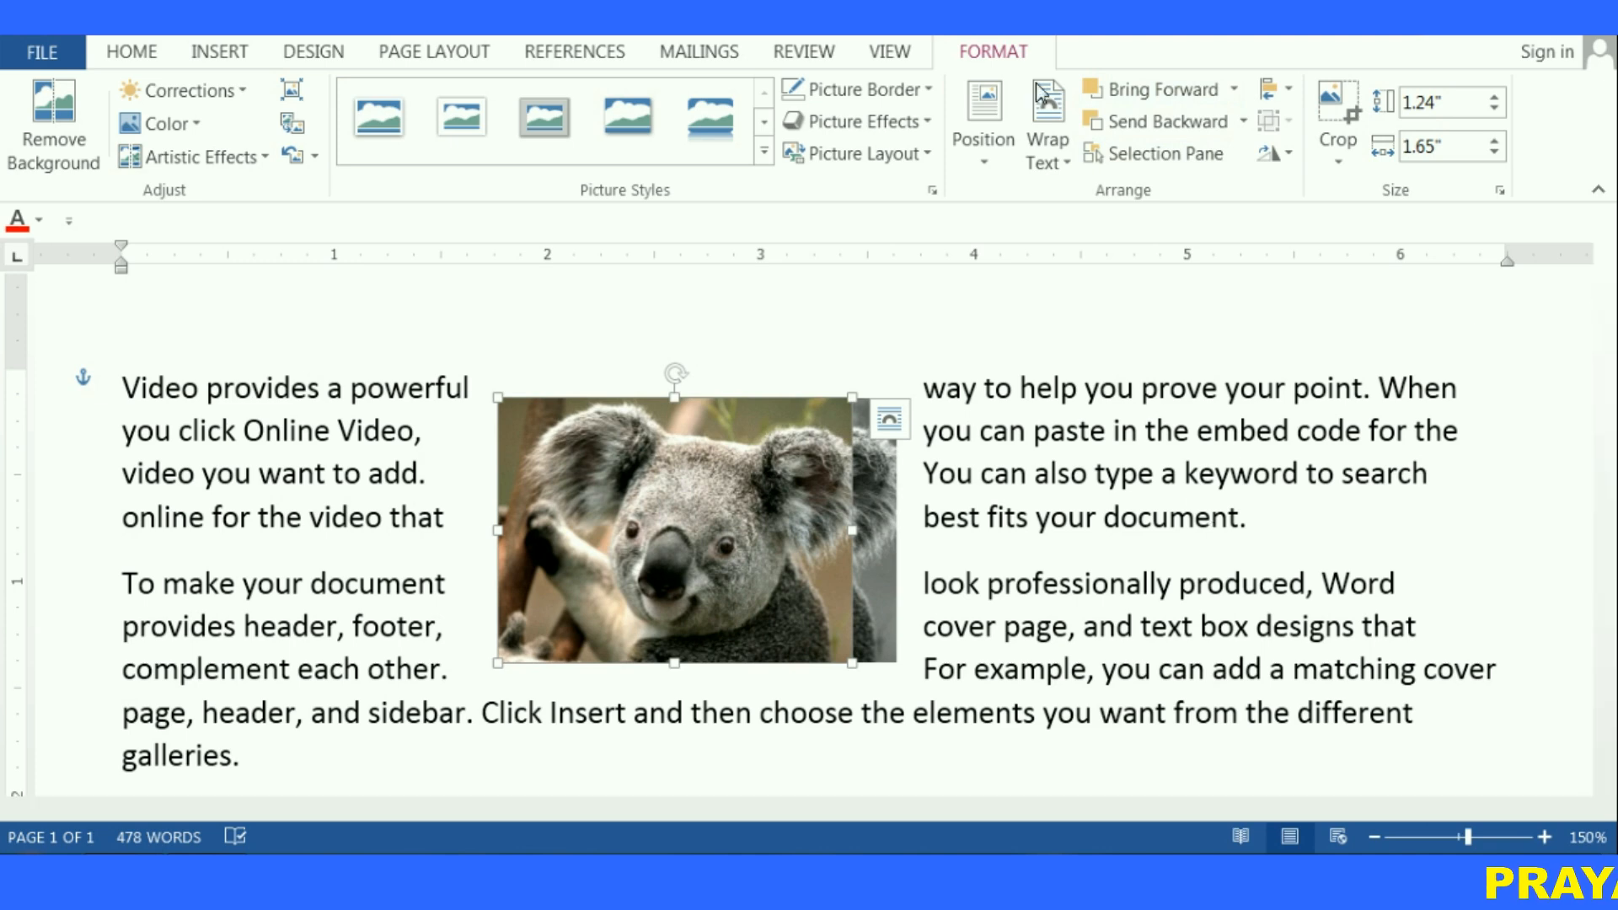
left_click(1155, 125)
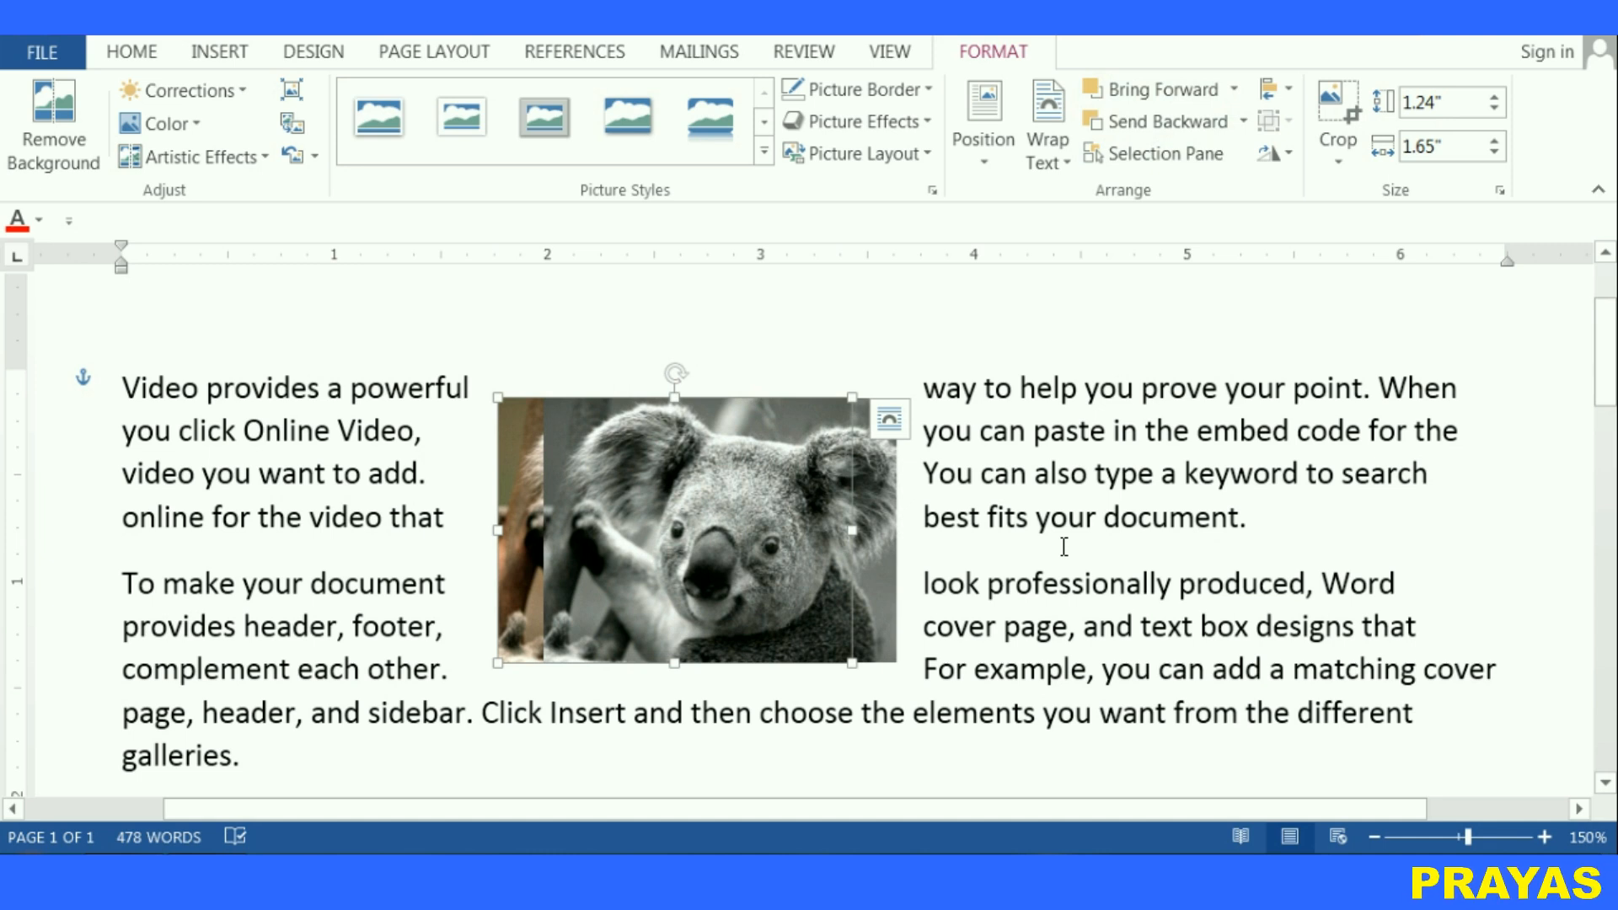
In the Selection Pane, hide Picture 4 and Picture 3, show them both again, and close the pane
left_click(1165, 157)
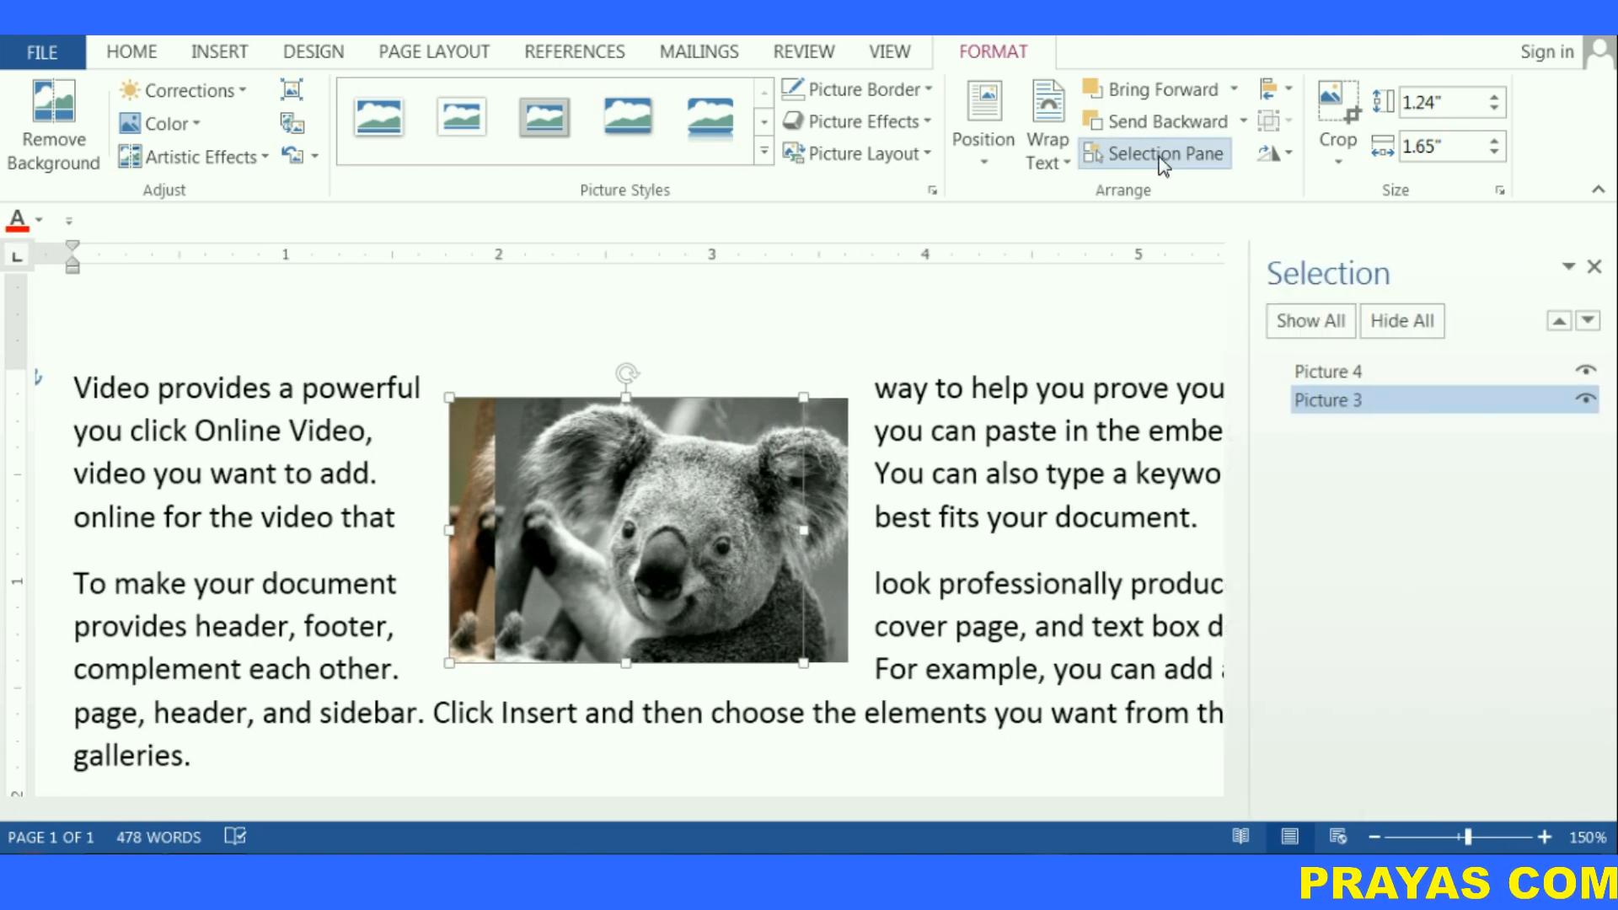
left_click(1414, 327)
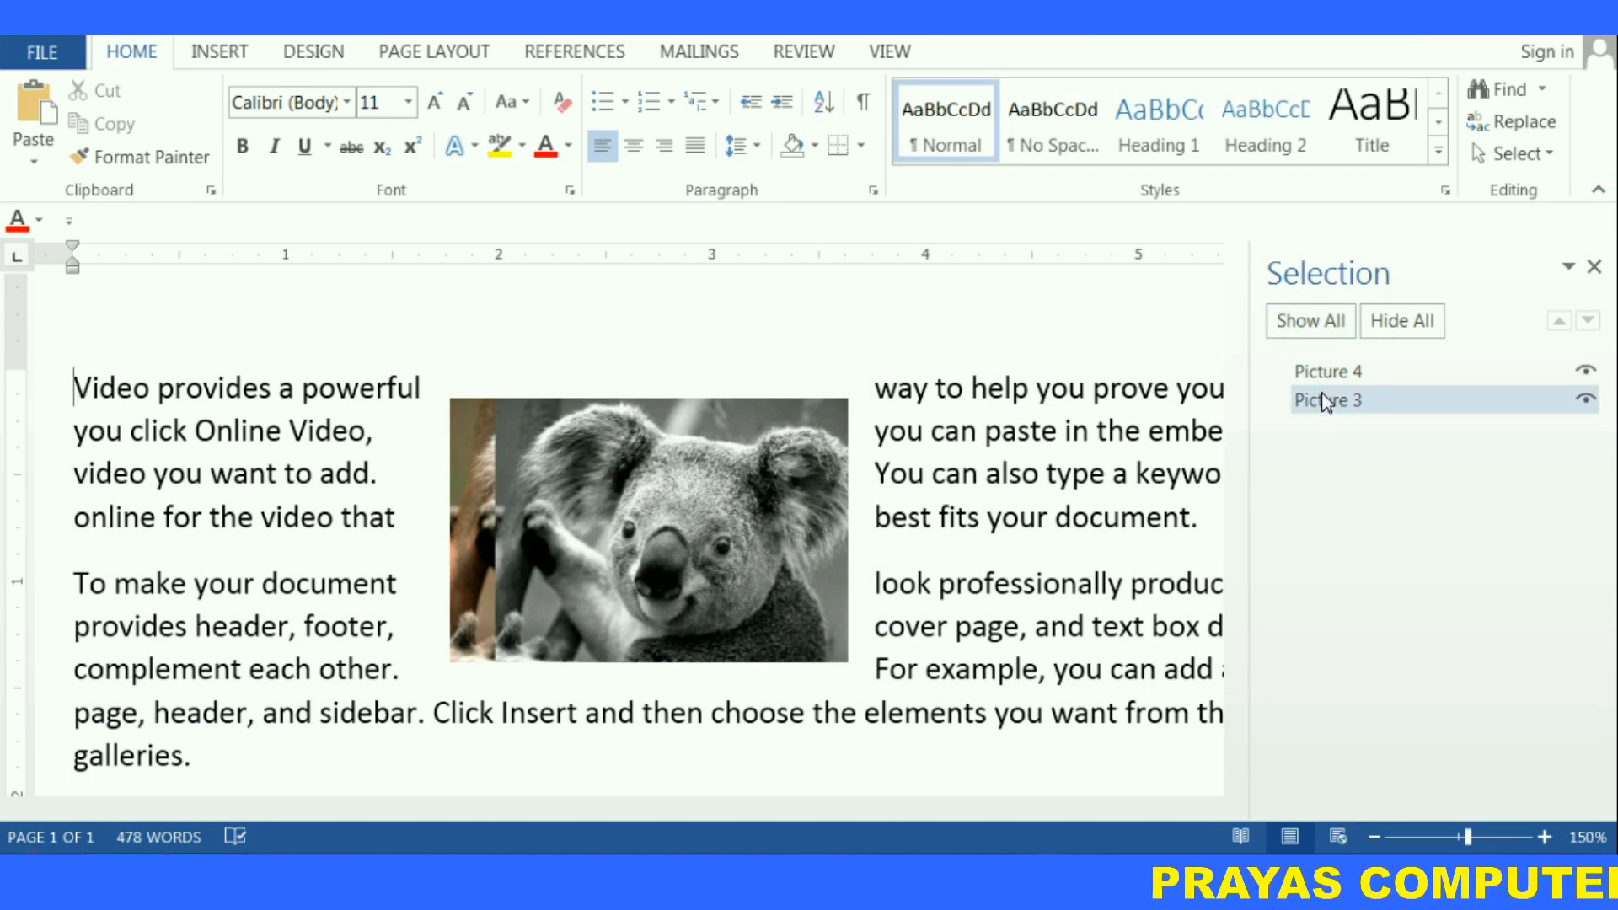
left_click(1584, 376)
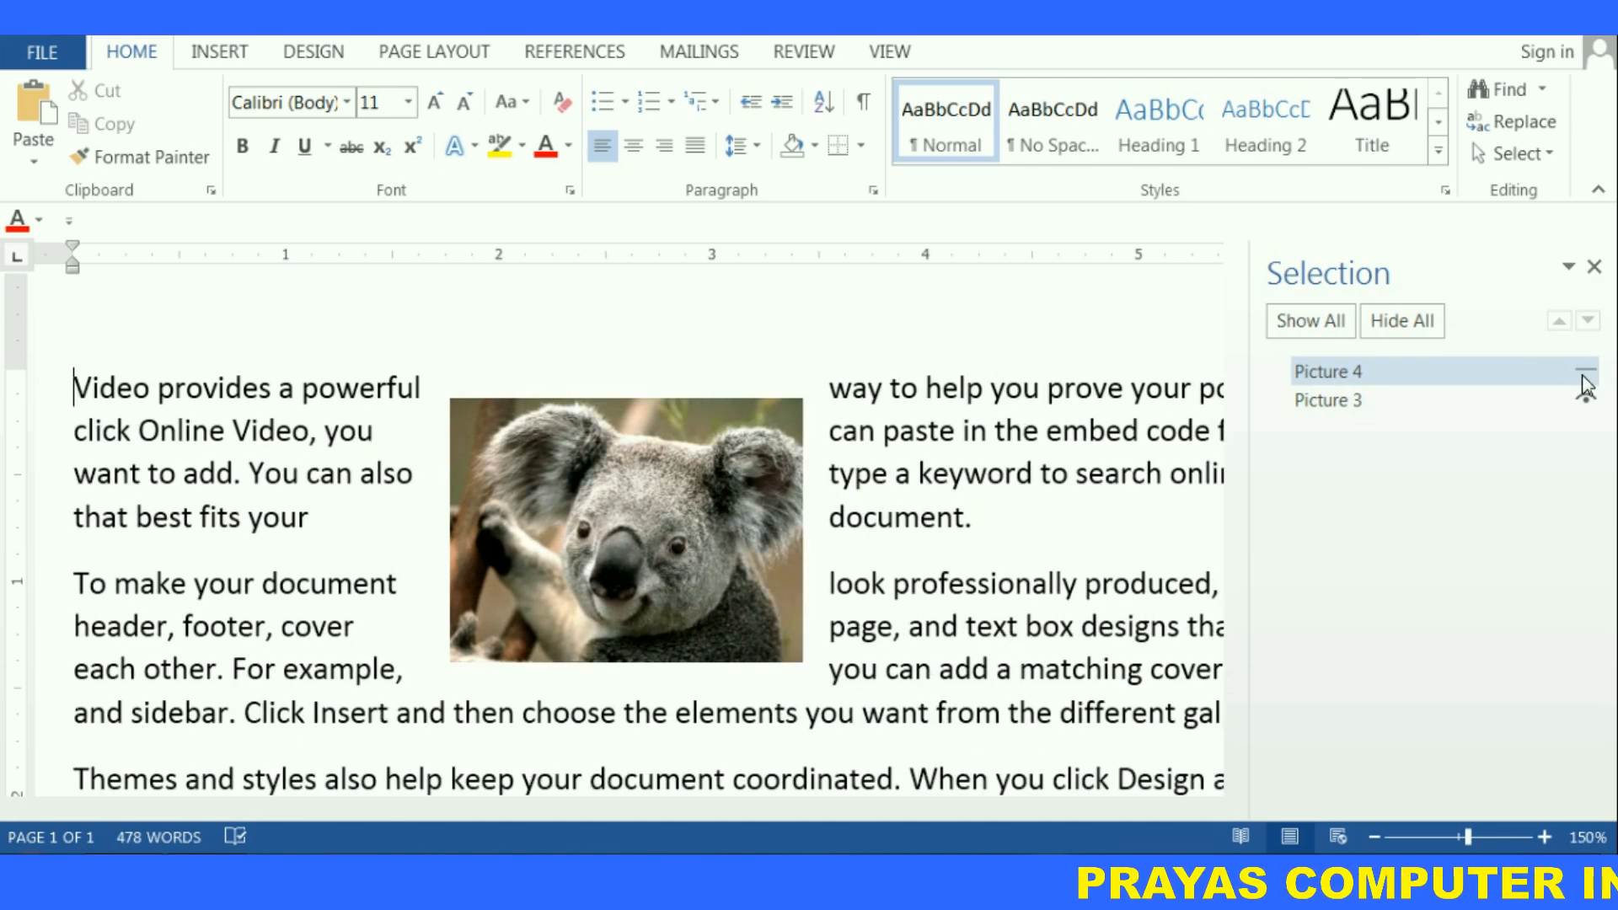
left_click(1585, 400)
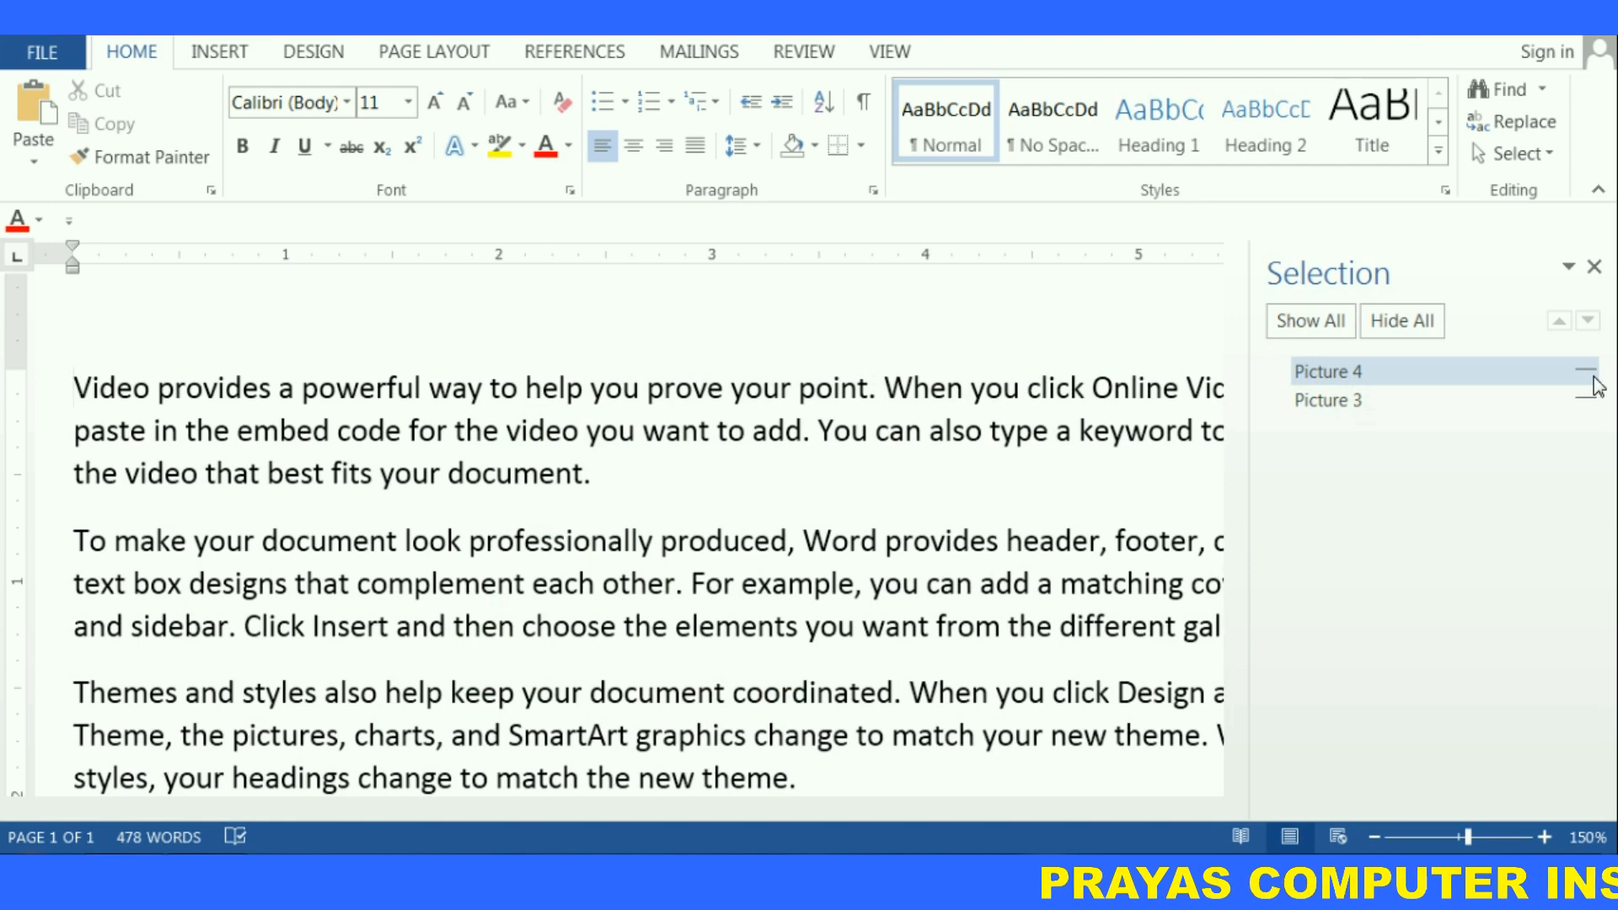
left_click(1584, 371)
left_click(1585, 399)
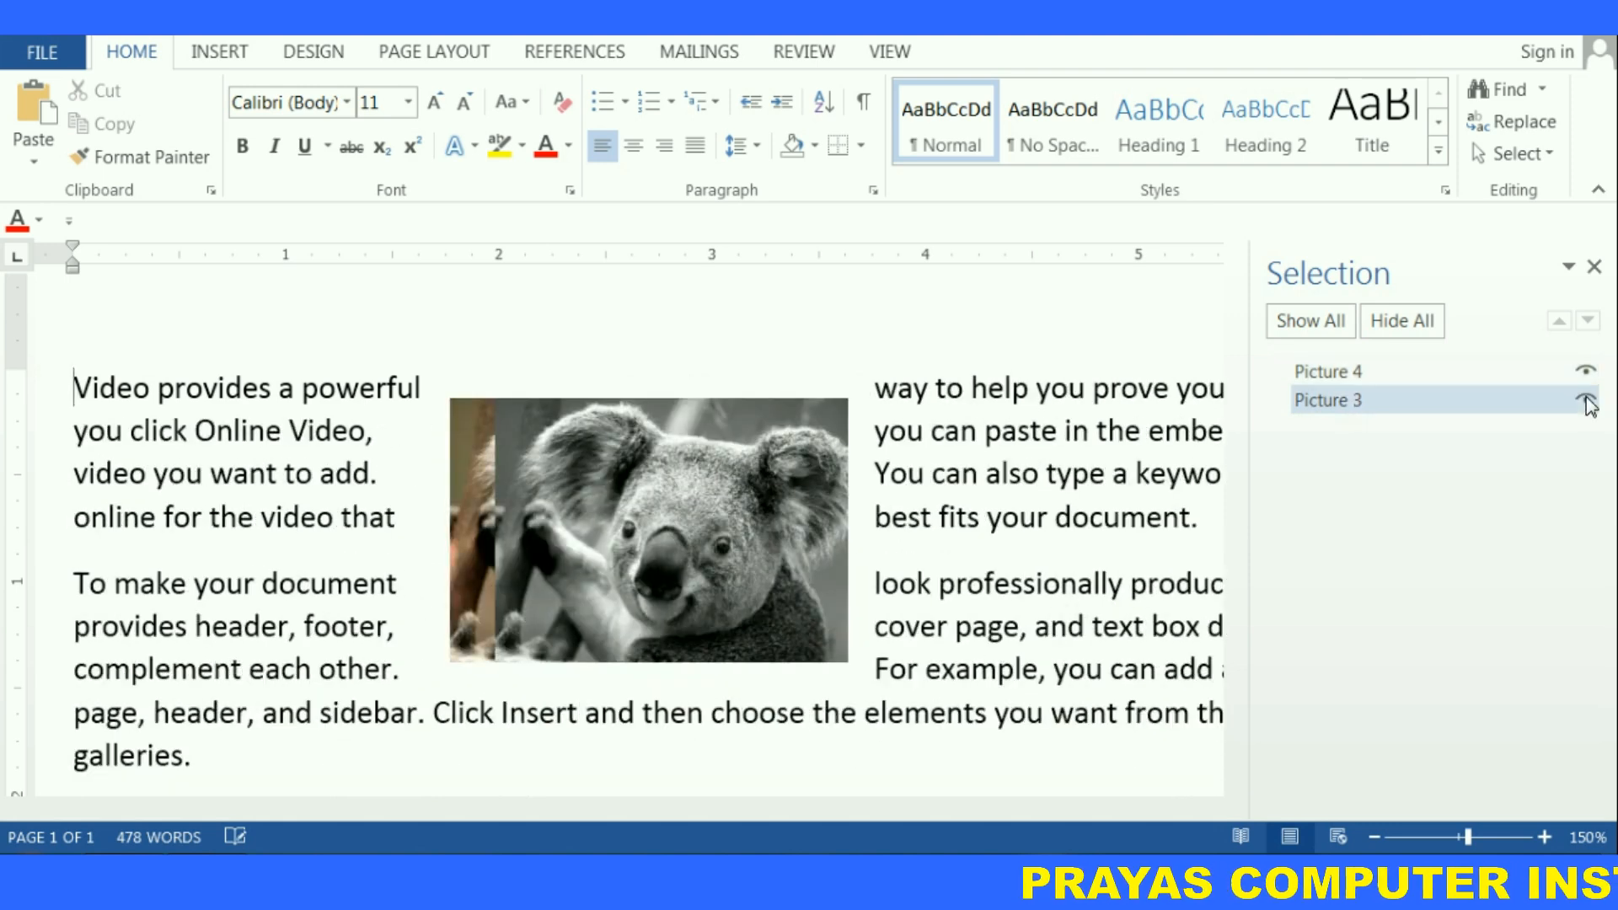
left_click(1592, 269)
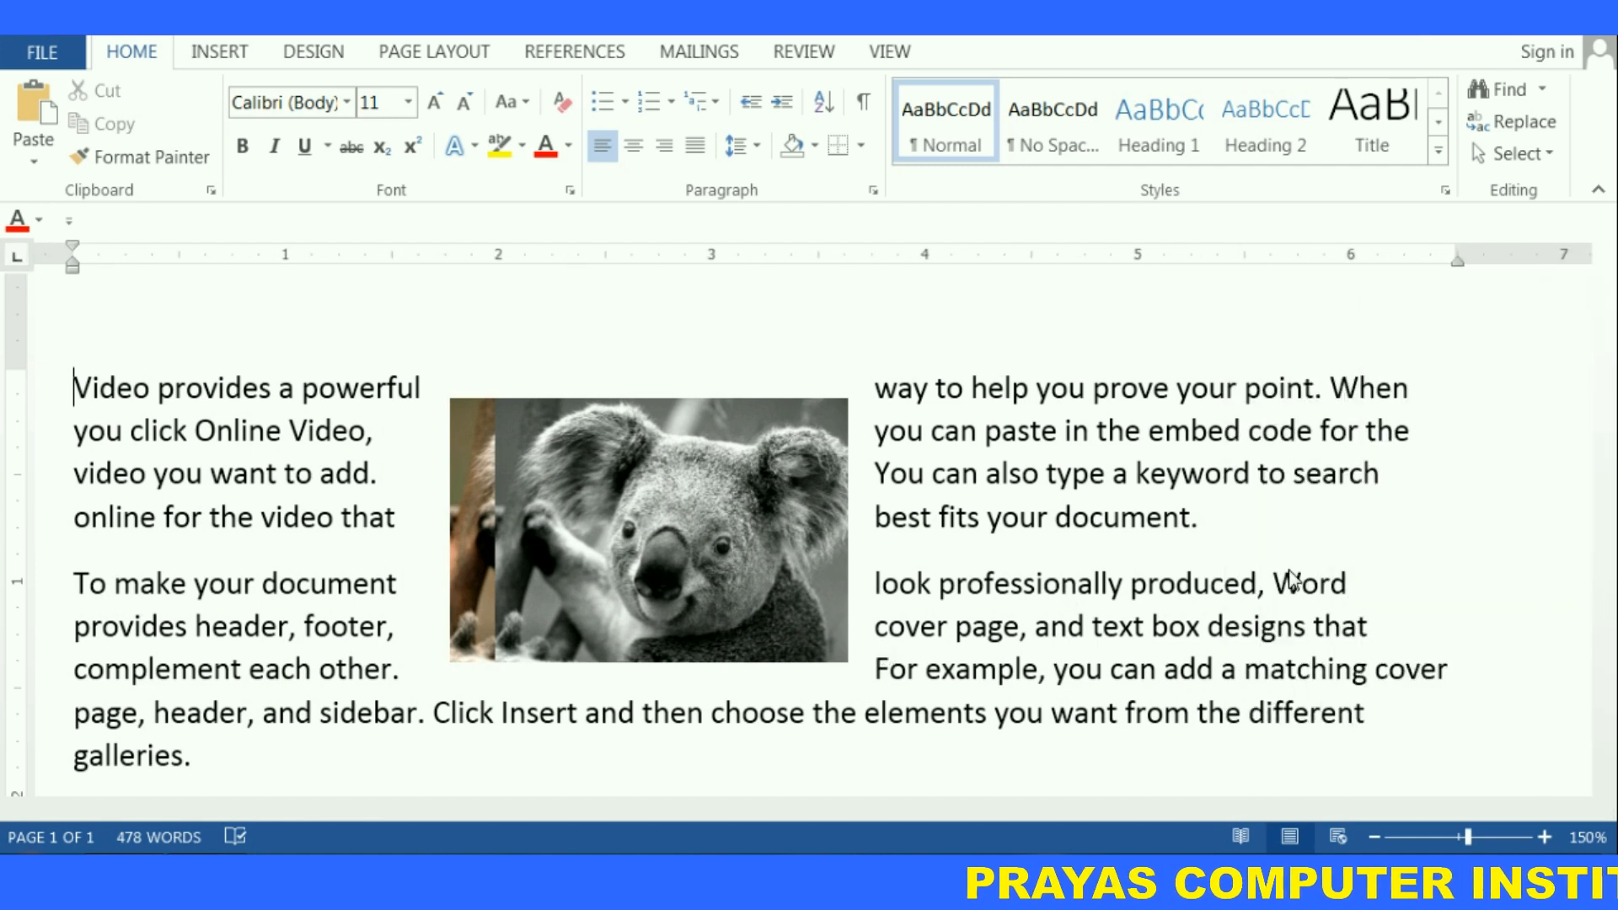
Rearrange the two koala pictures so the grayscale copy sits directly beside the colour picture in the first paragraph
left_click(720, 455)
left_click(998, 53)
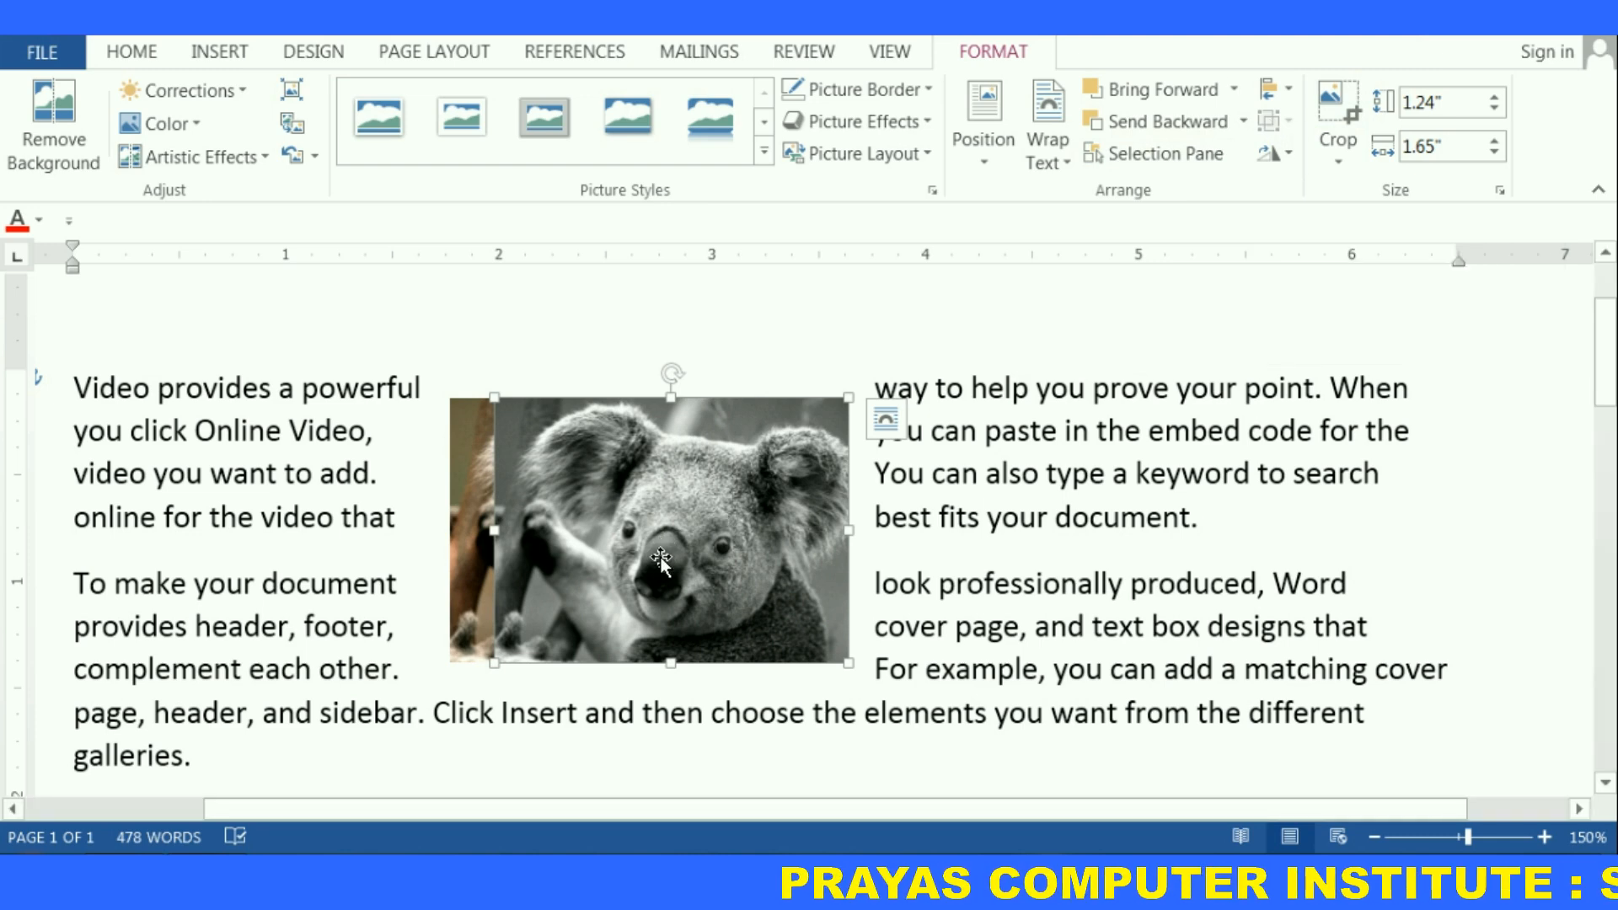
left_click_drag(661, 561, 1141, 583)
mouse_move(677, 576)
left_mouse_down()
mouse_move(539, 598)
mouse_move(679, 600)
mouse_move(656, 590)
left_mouse_up()
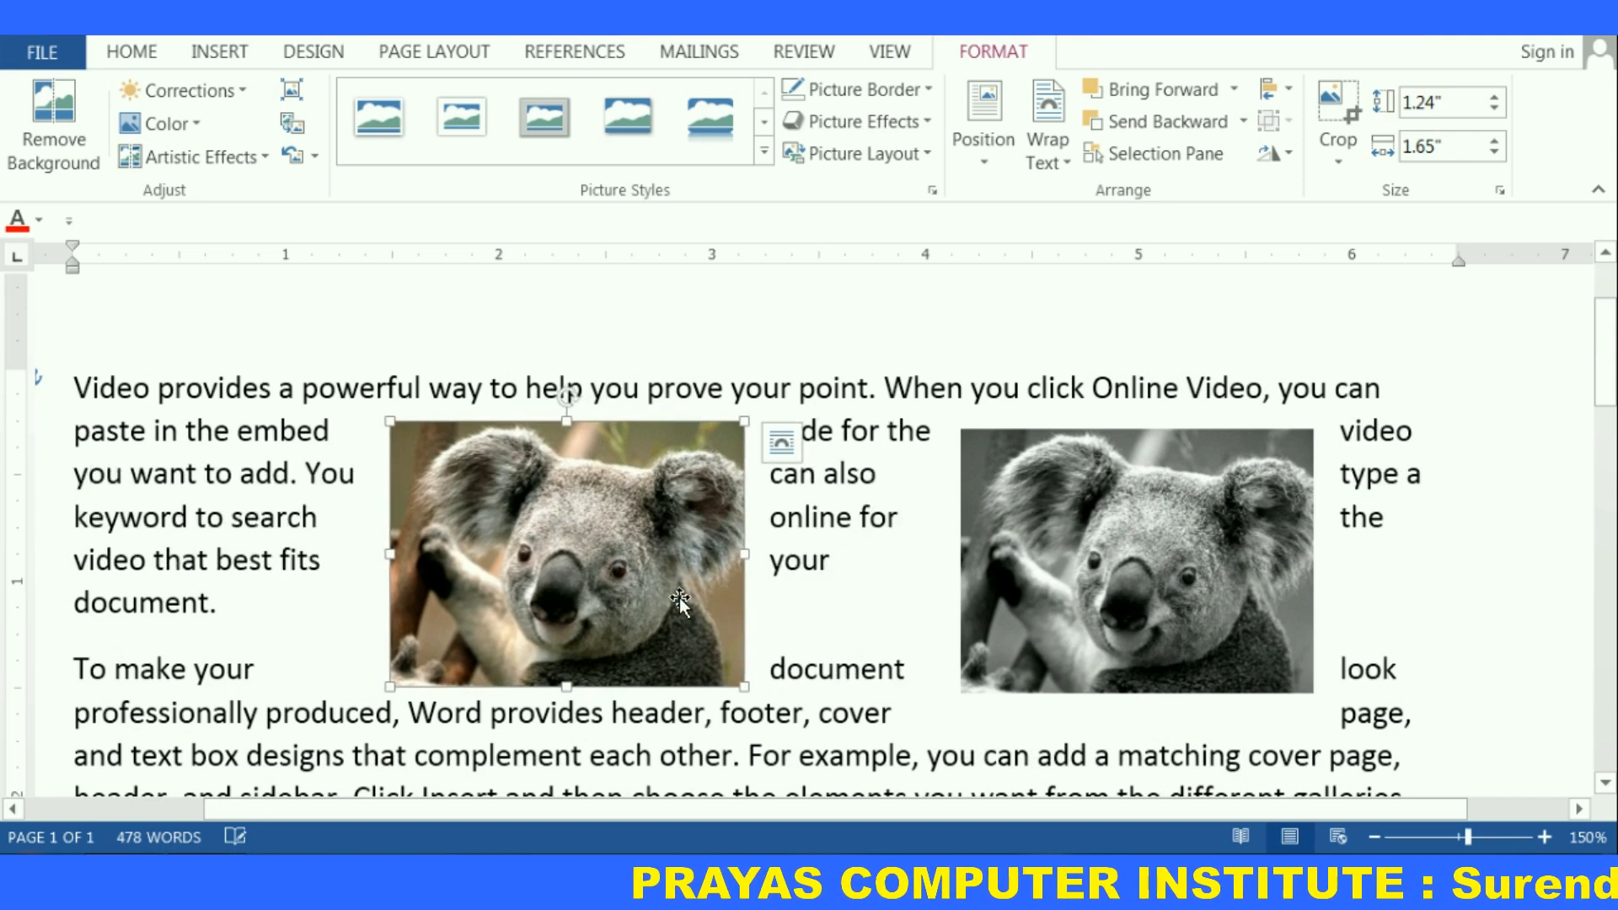
left_click_drag(581, 575, 588, 573)
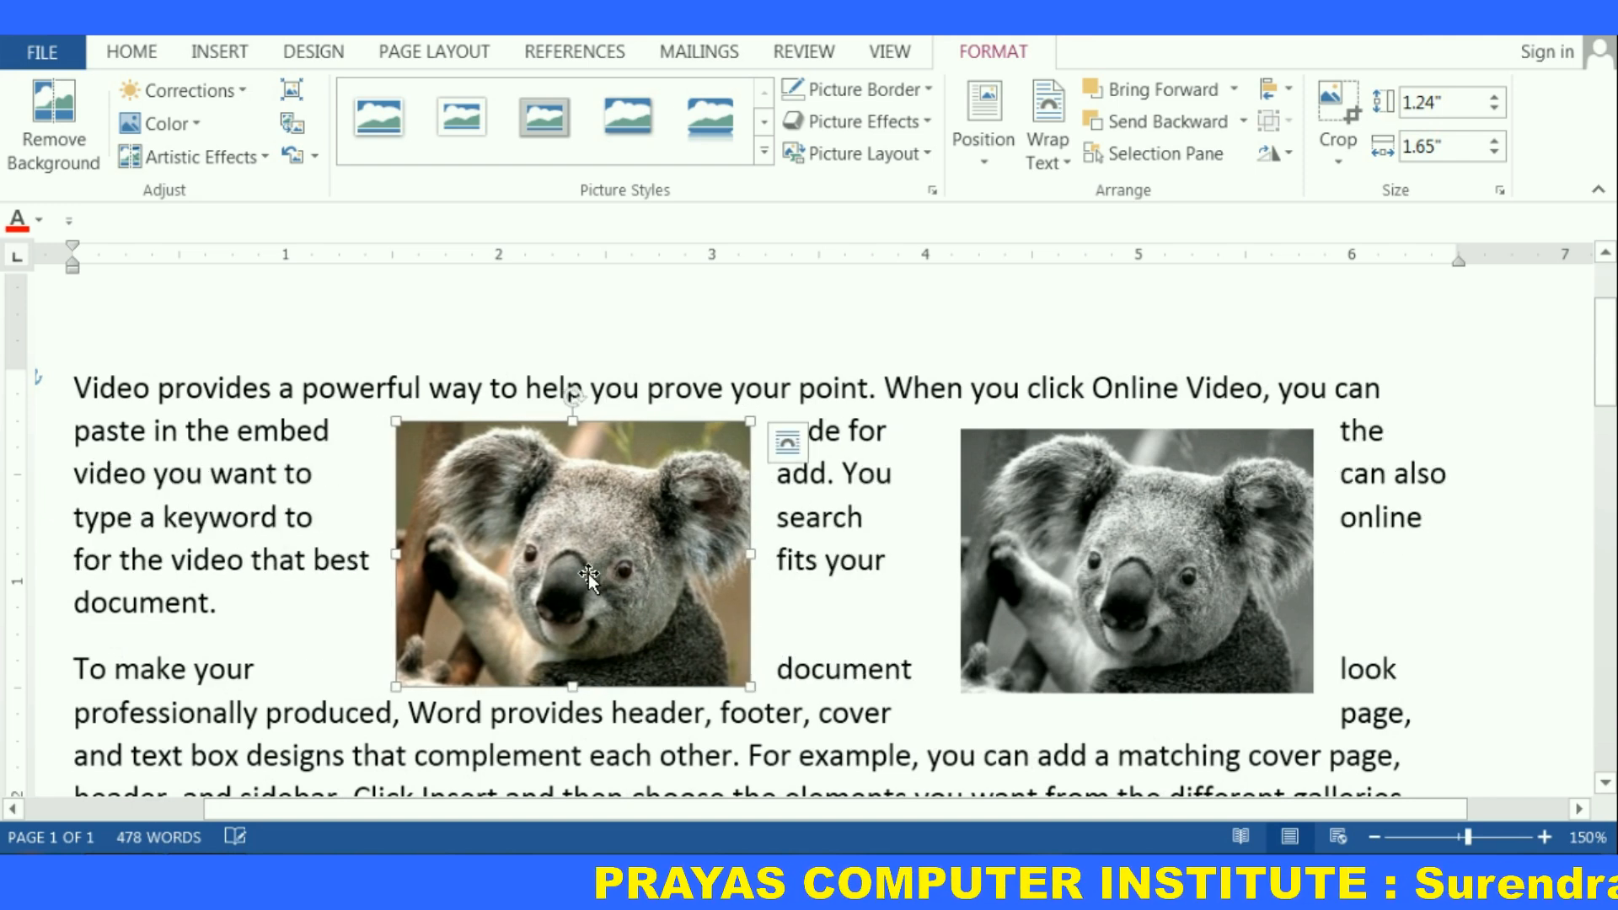
left_click_drag(1106, 580, 883, 557)
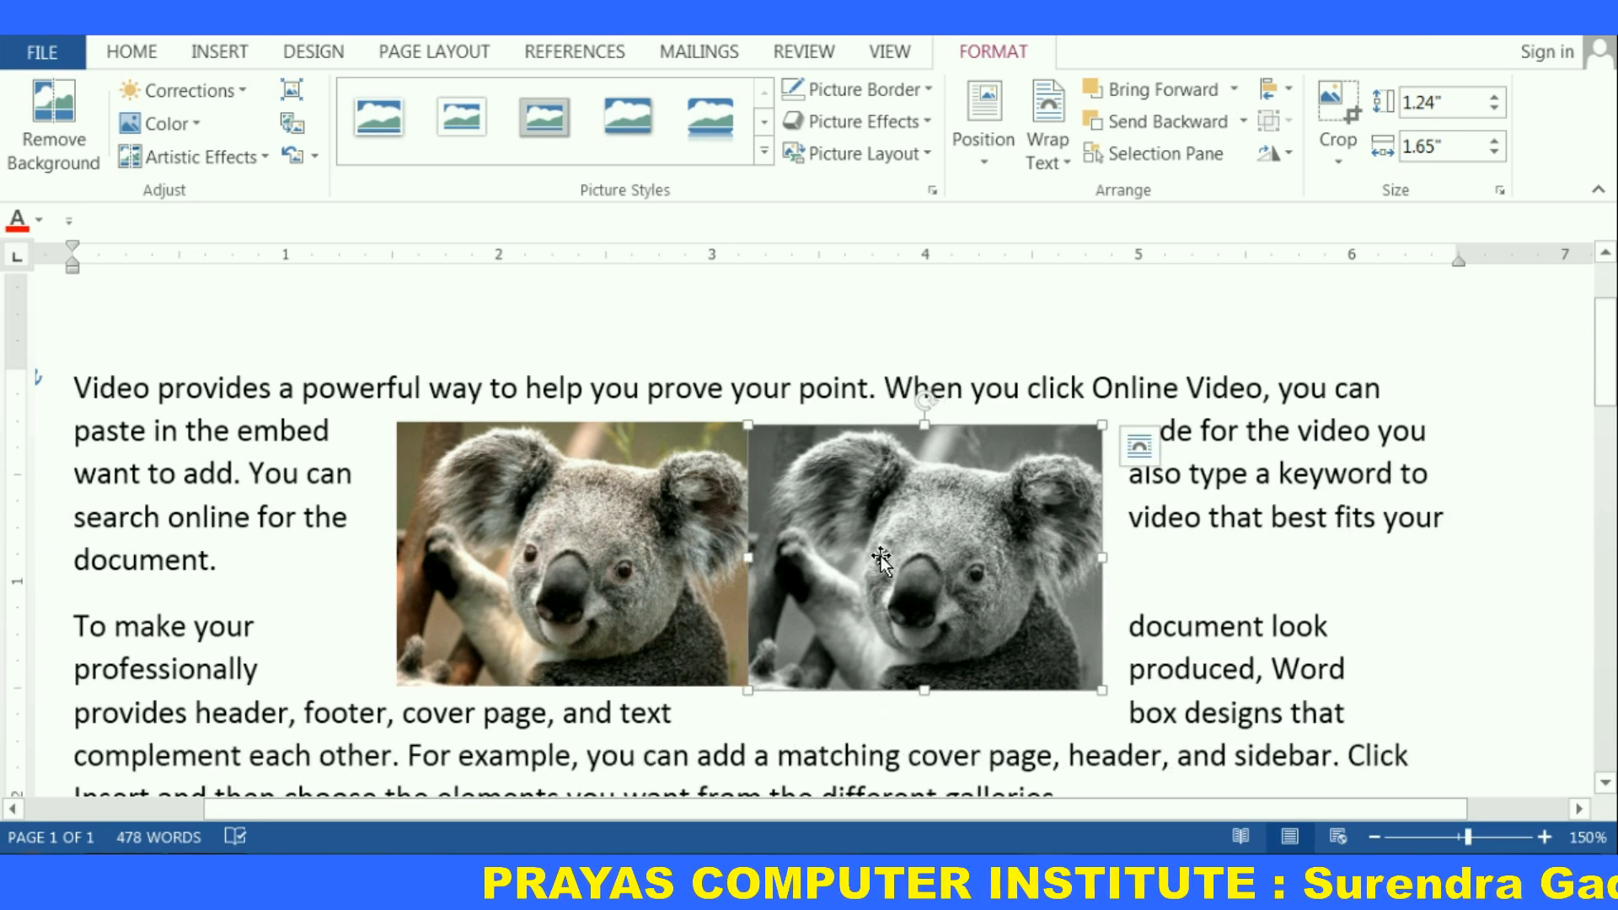
Select both koala pictures together and group them into a single object
left_click(558, 549, "shift")
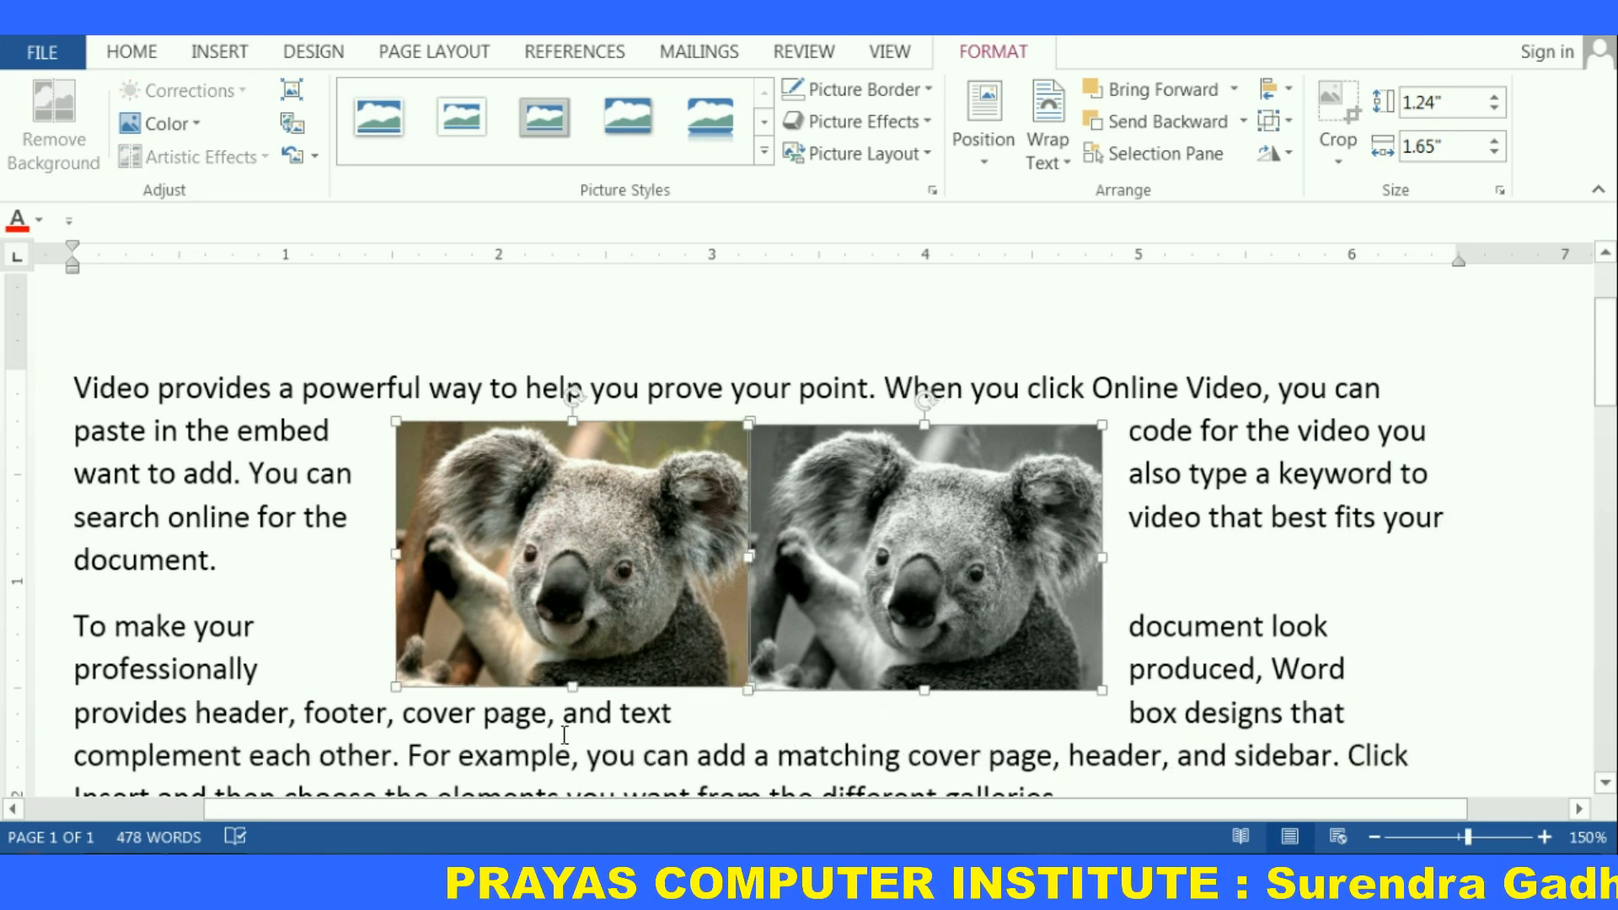
left_click(678, 390)
left_click(603, 504)
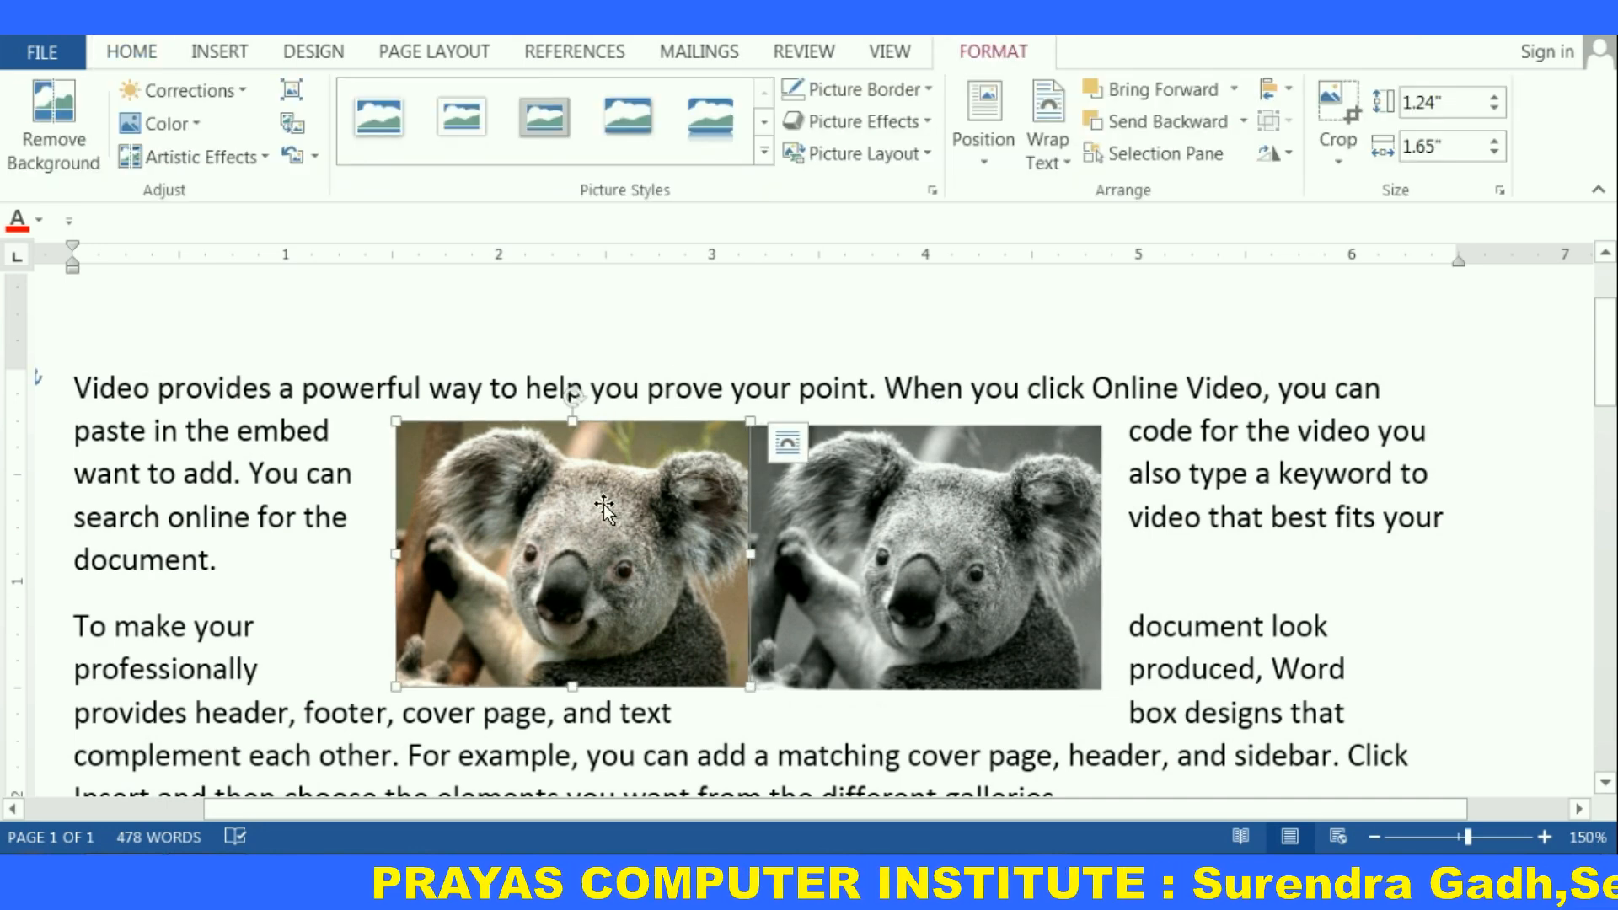
left_click(875, 504, "shift")
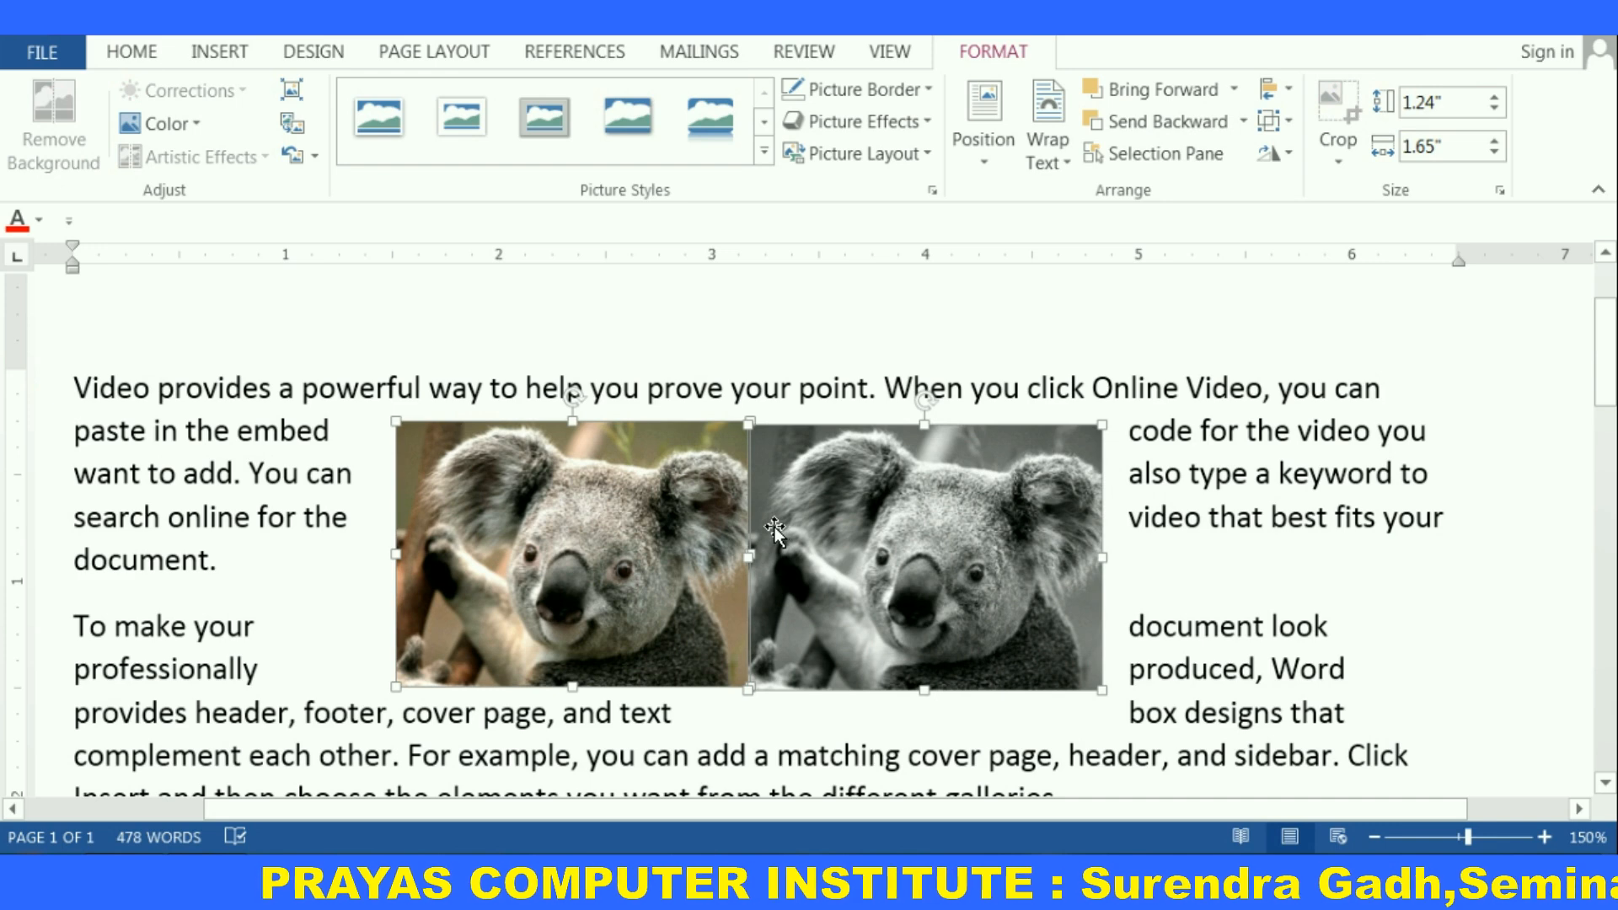
left_click(1288, 126)
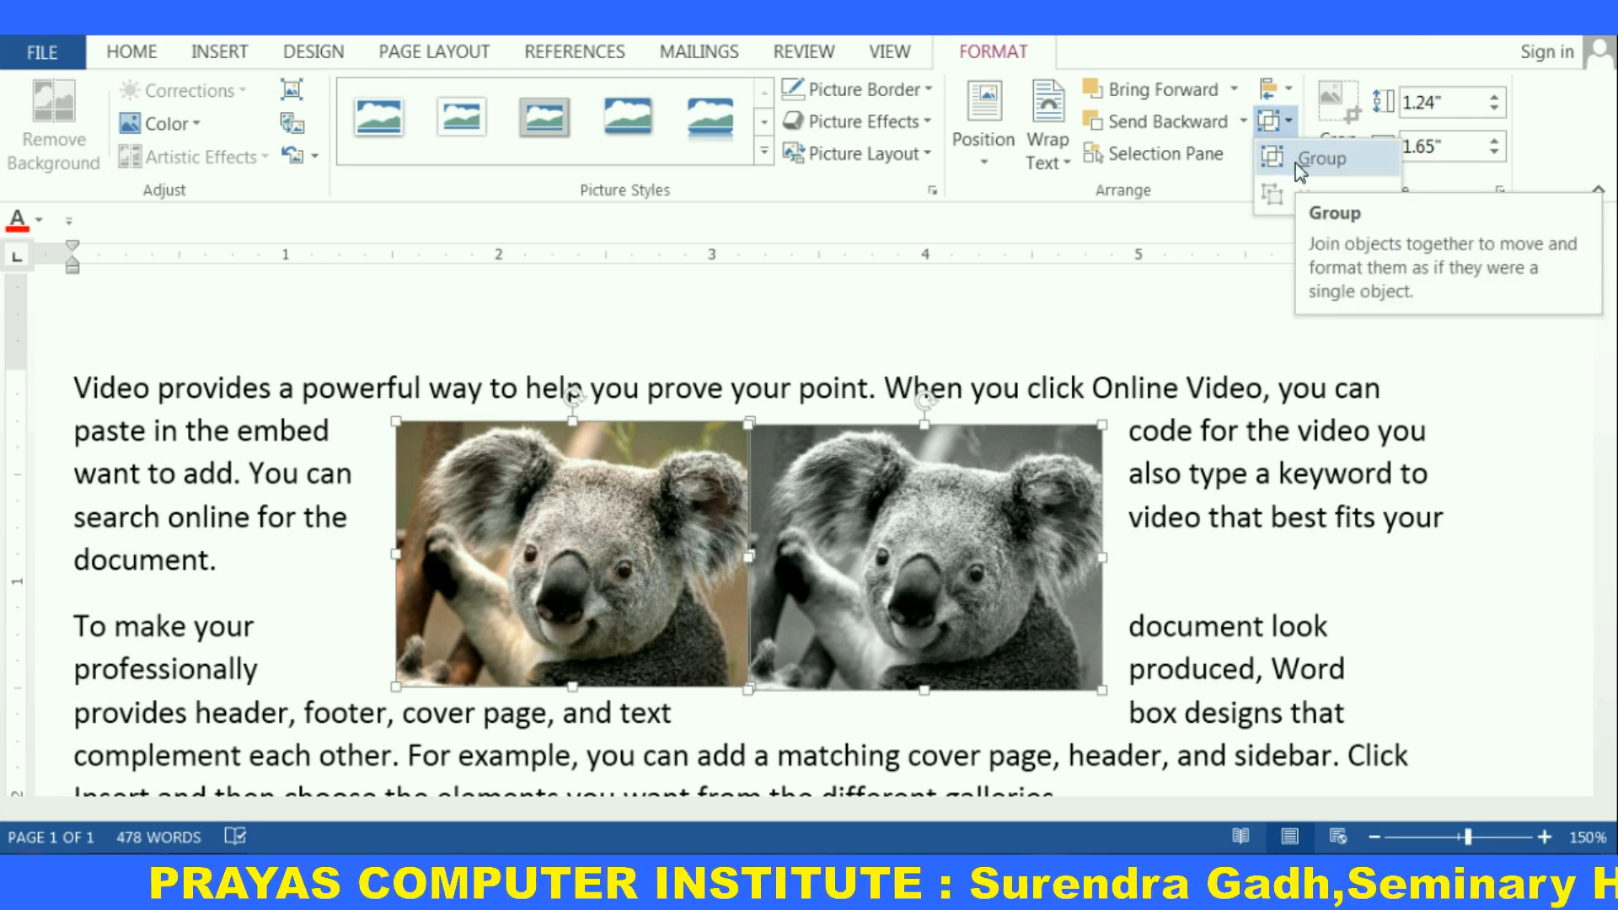
left_click(1277, 160)
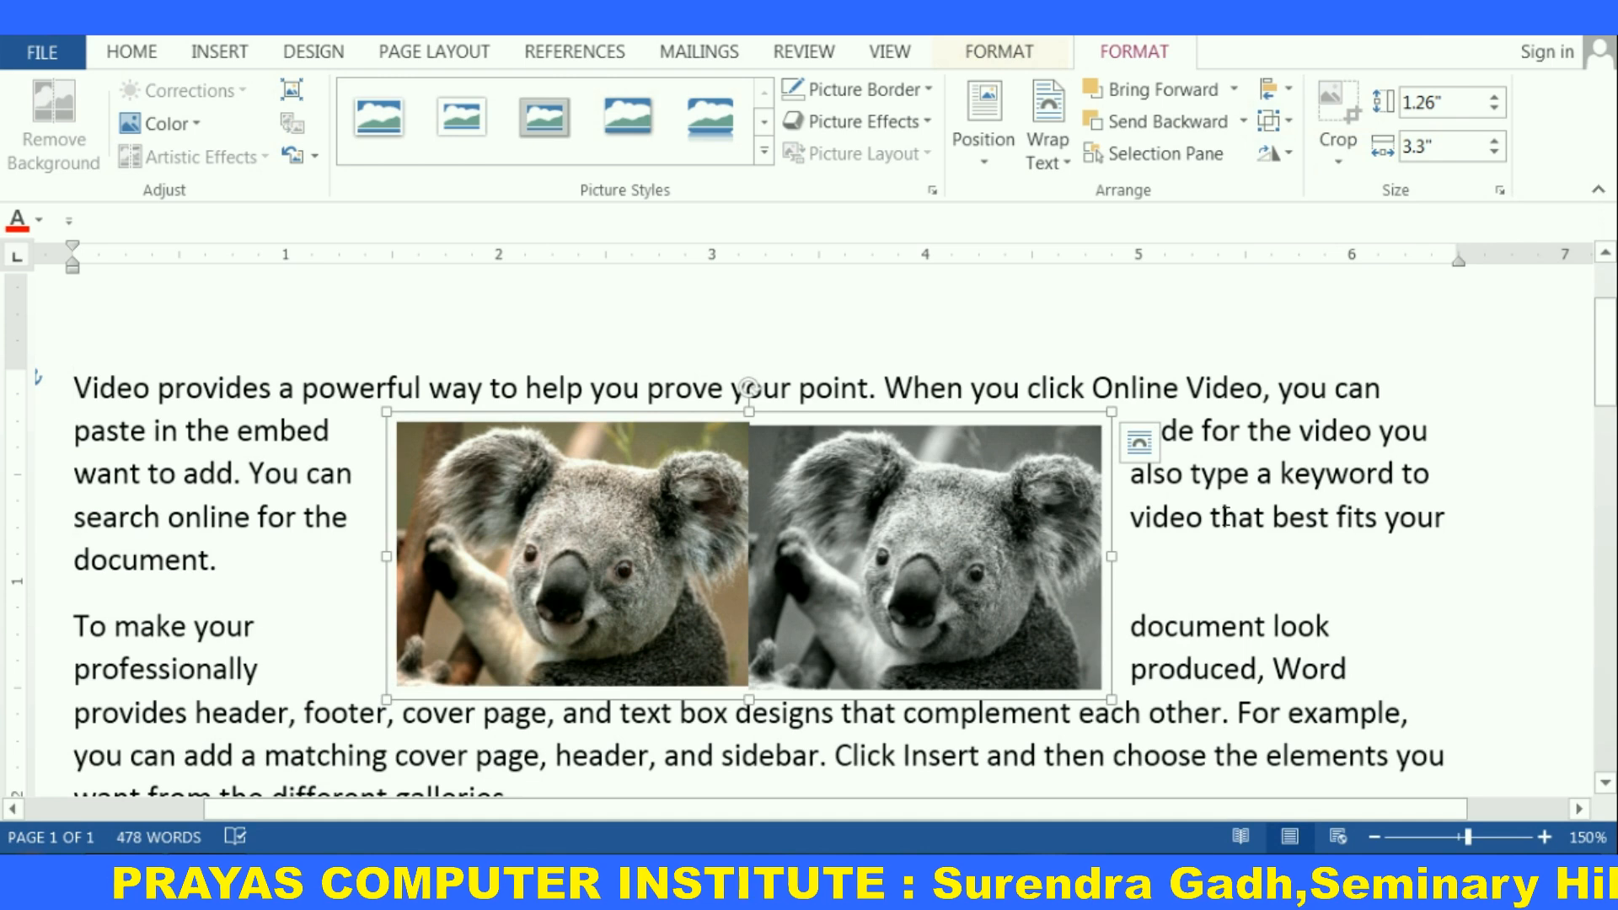
left_click(1257, 476)
left_click(931, 514)
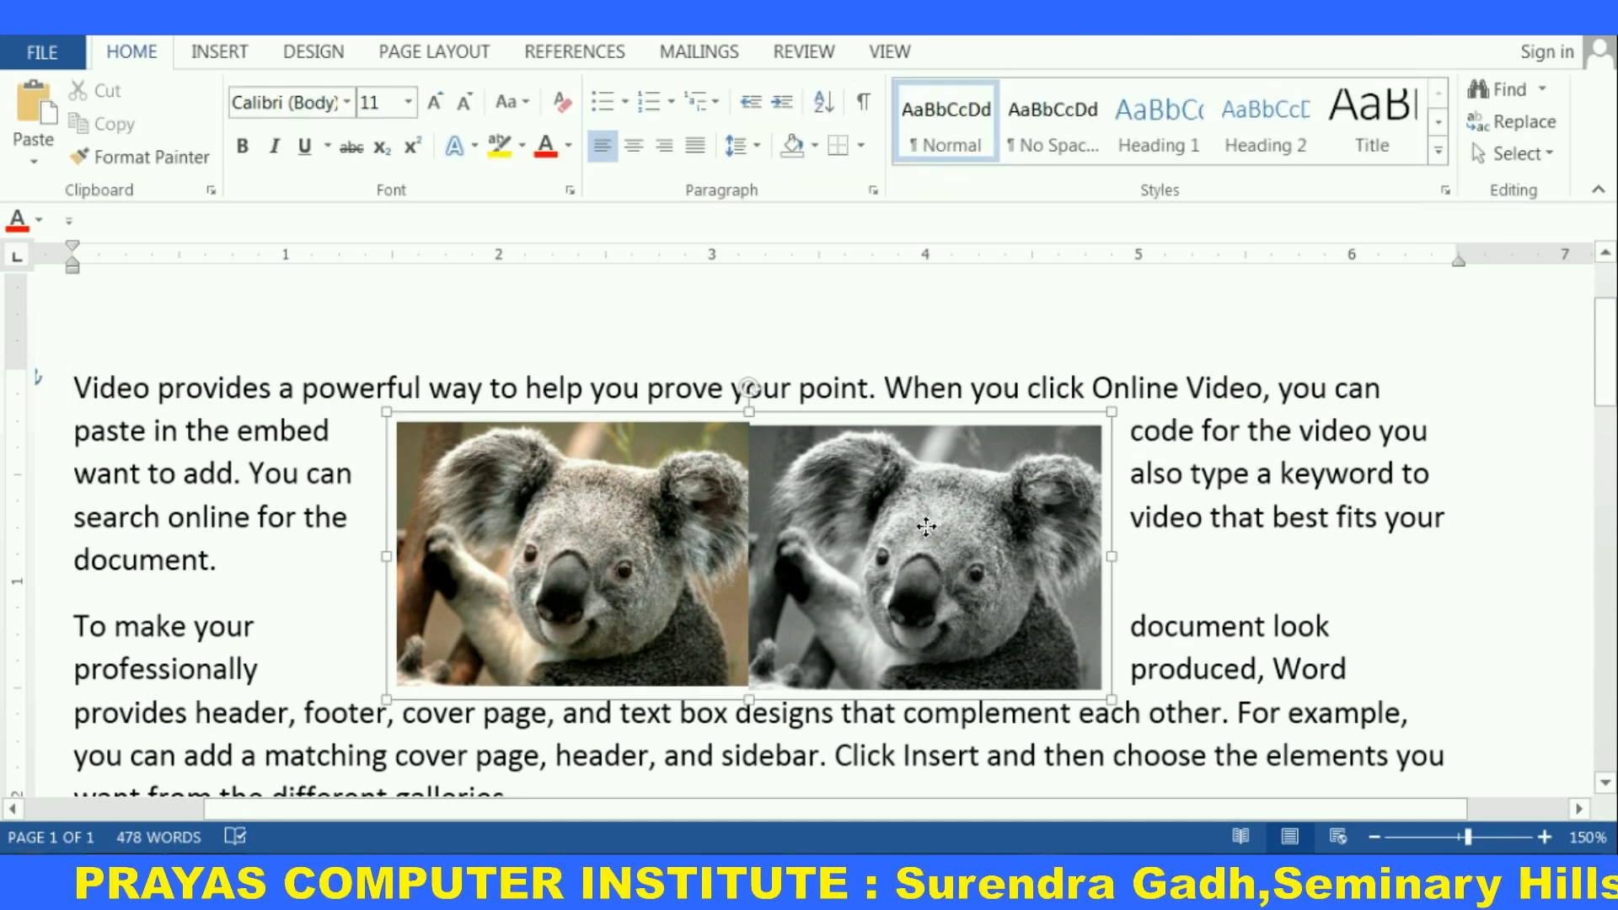